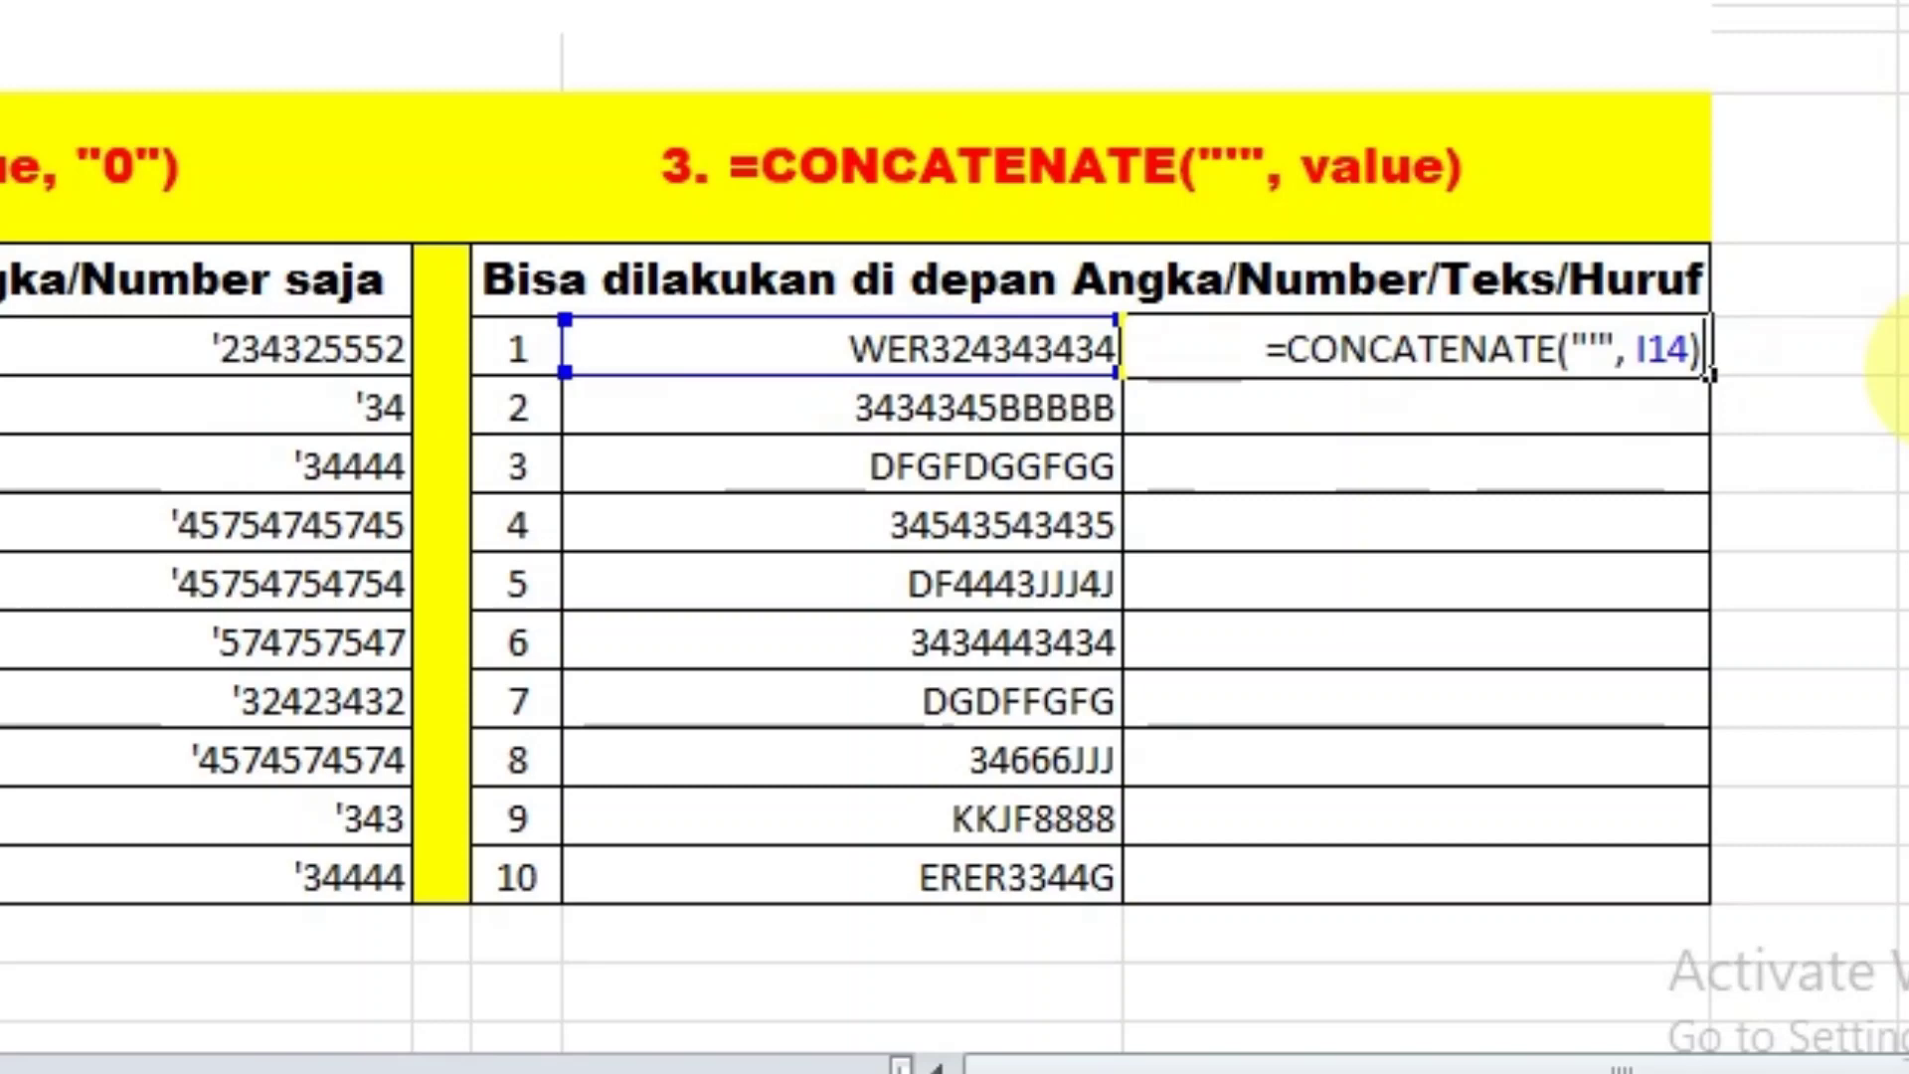
Step: Commit =CONCATENATE("'", I14) so the first example row shows 'WER324343434
{"action": "key", "text": "Return"}
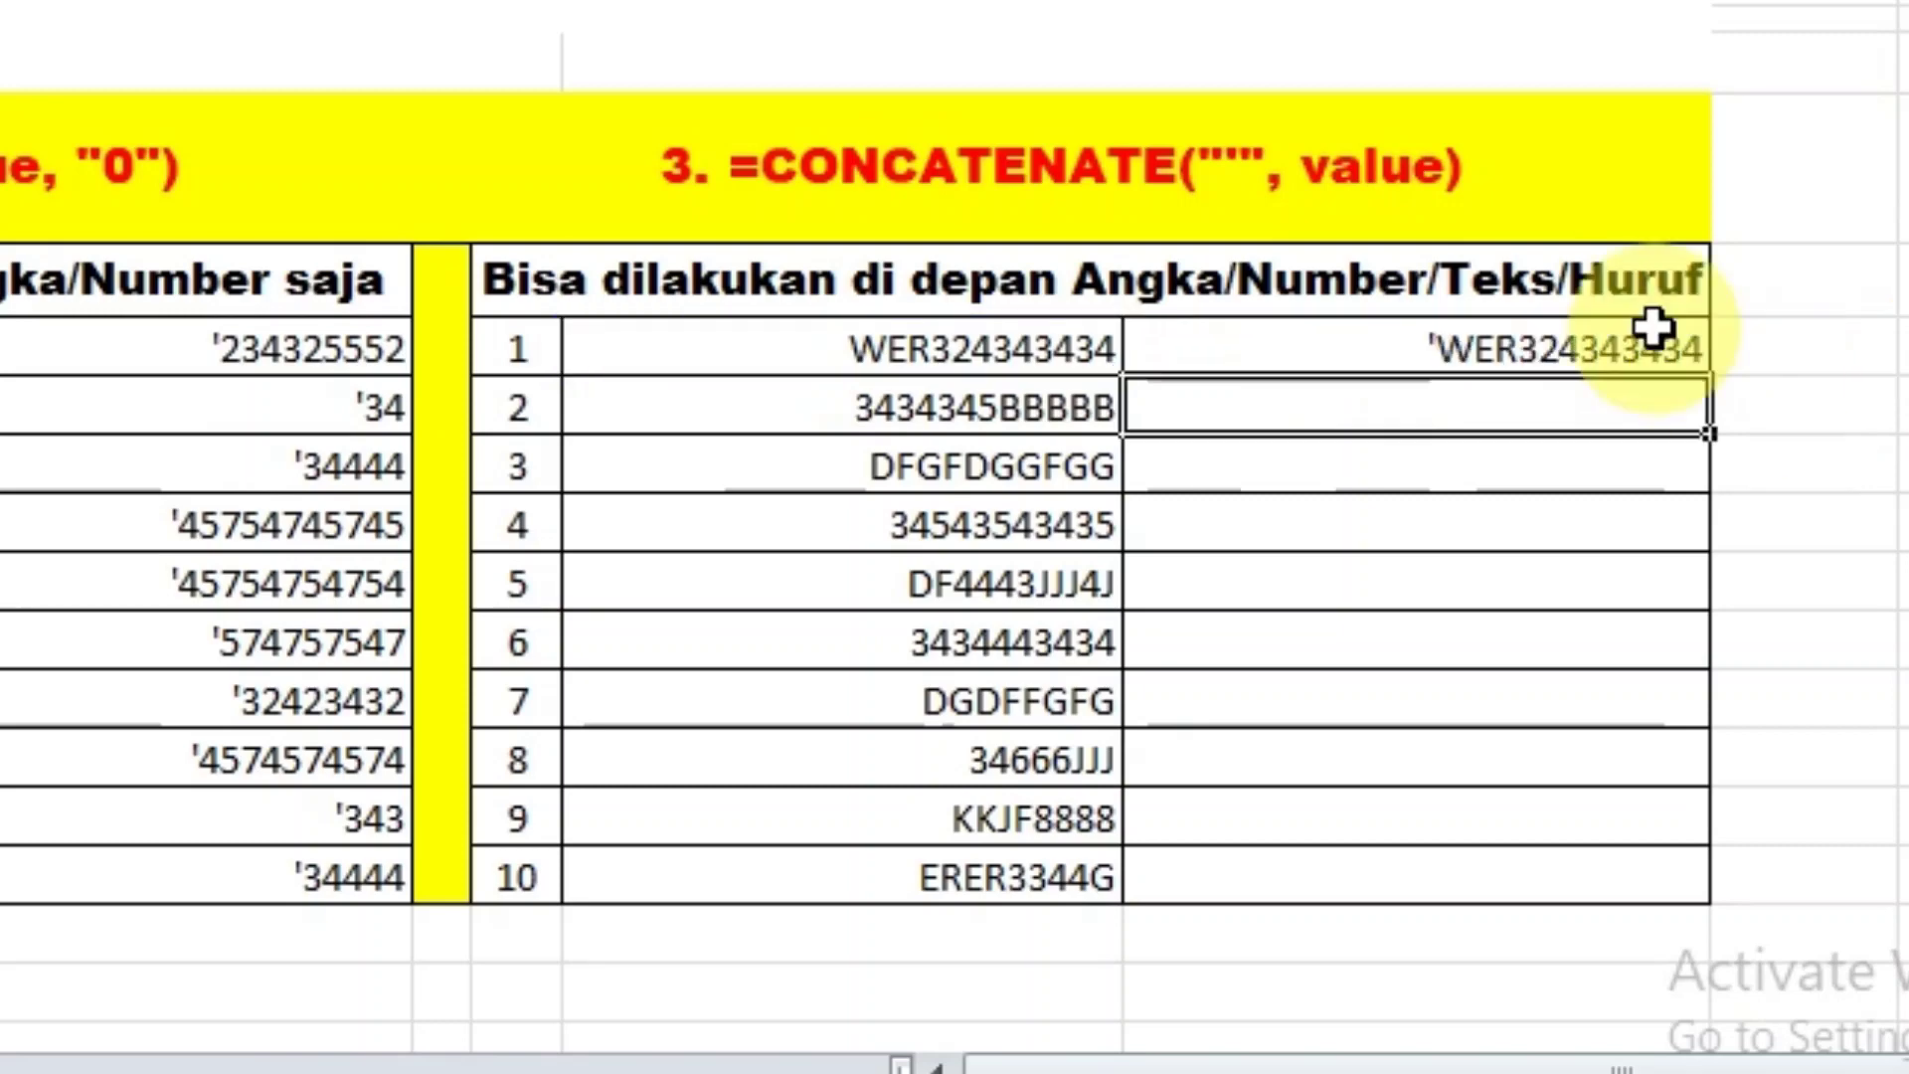
{"action": "left_click", "coordinate": [1636, 363]}
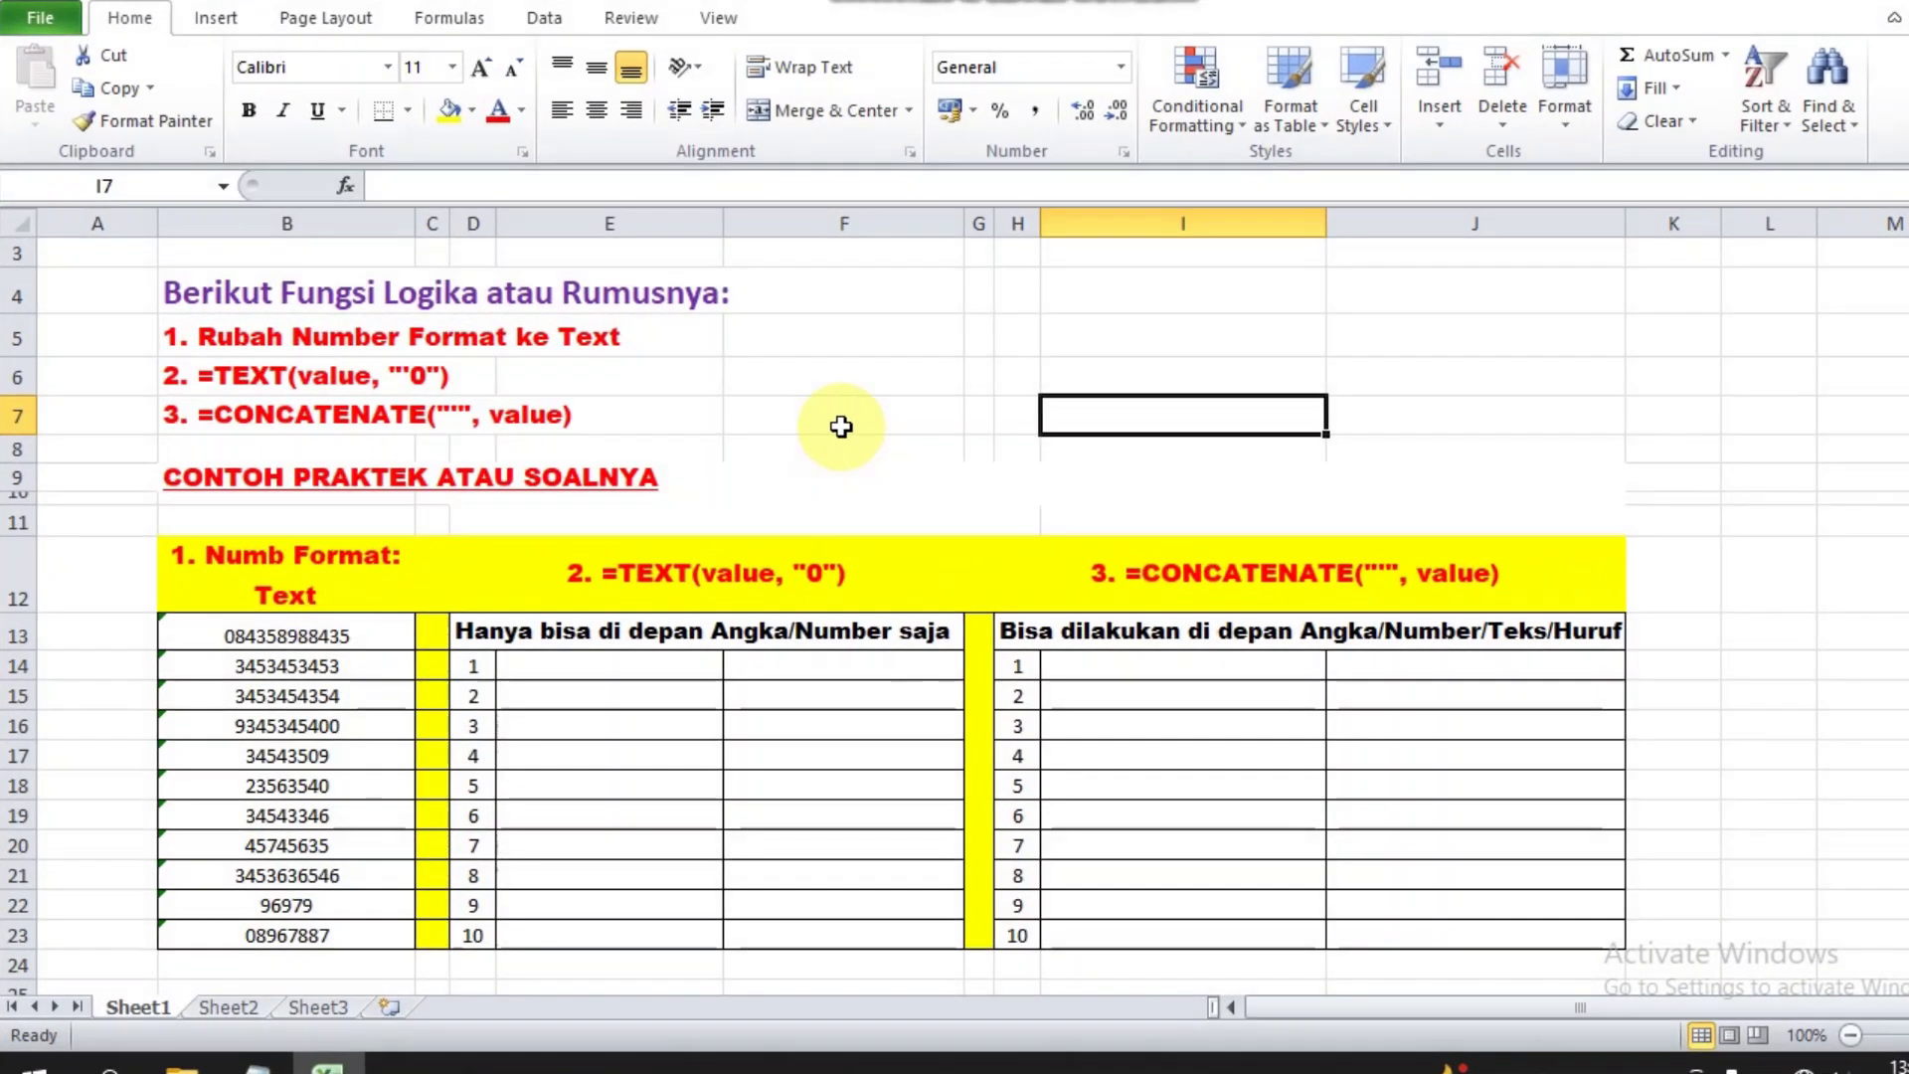
{"action": "scroll", "coordinate": [870, 470], "scroll_direction": "up", "scroll_amount": 1}
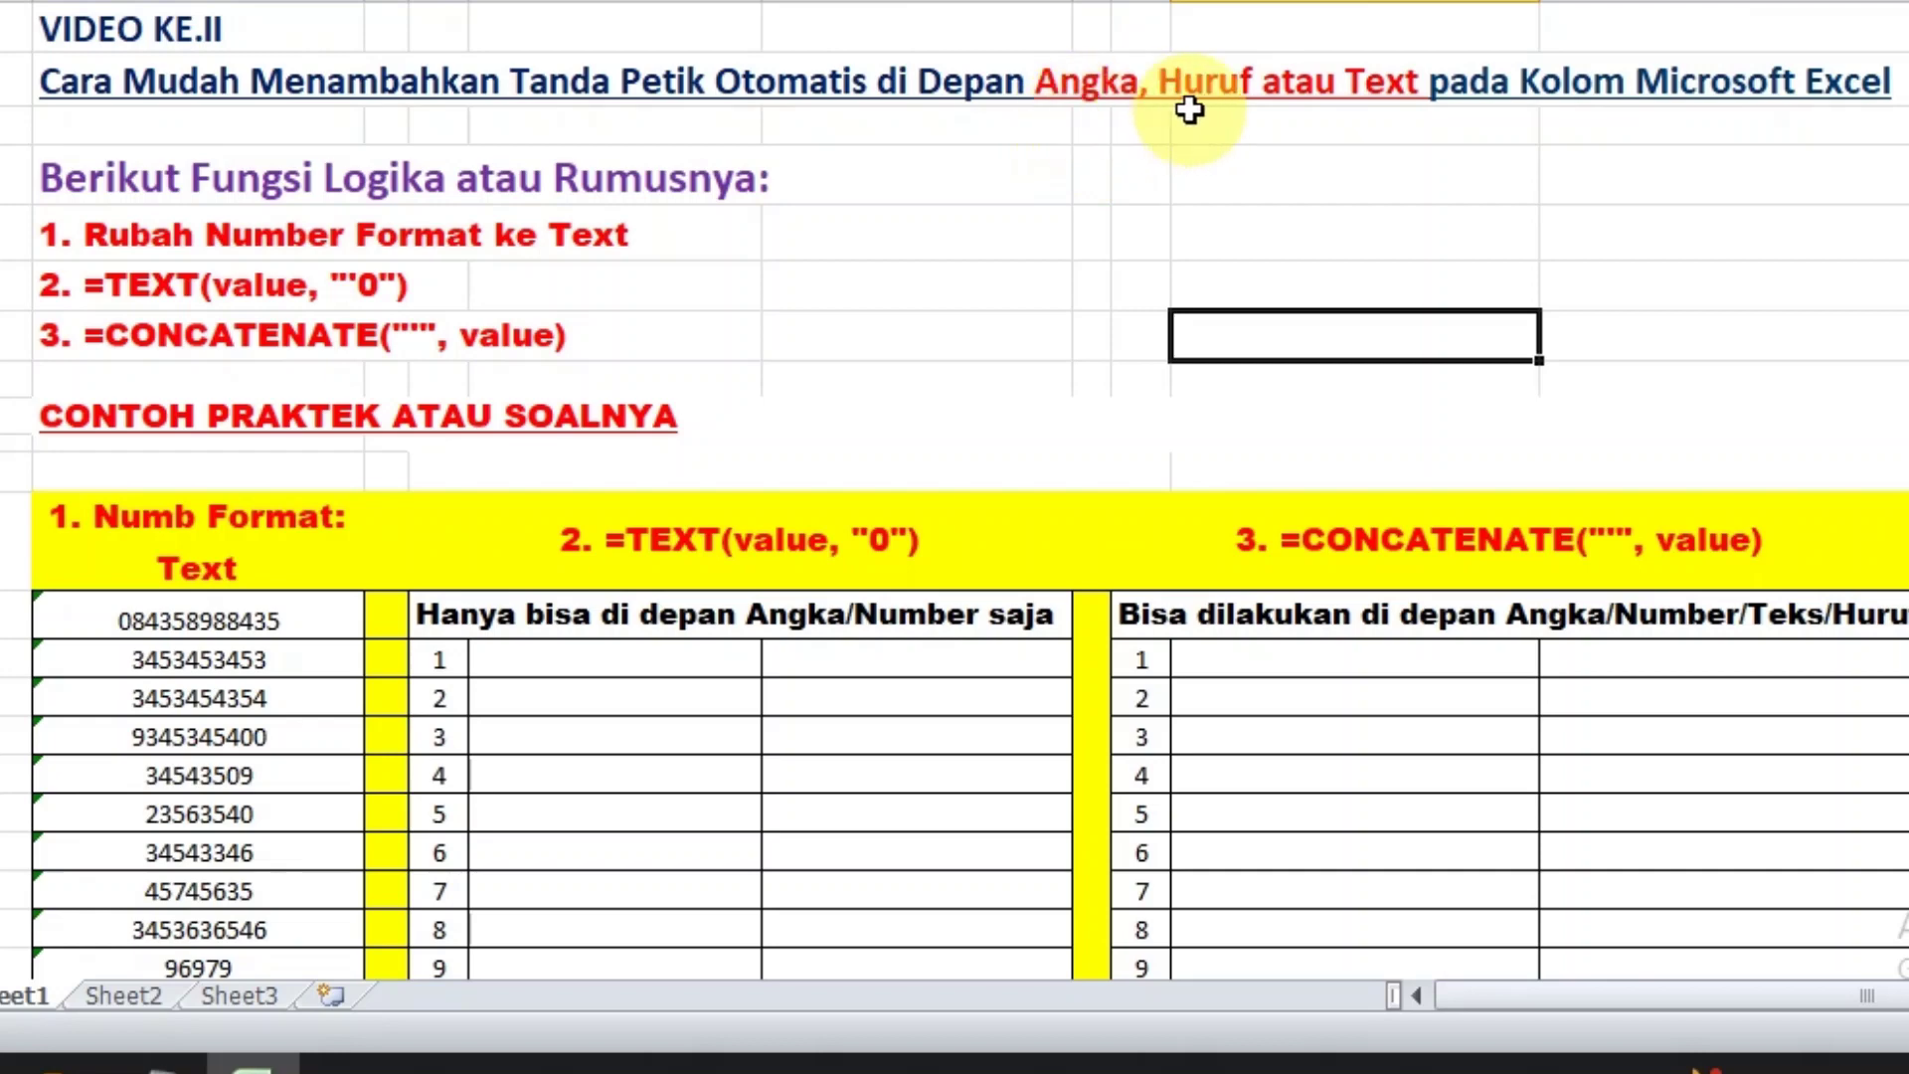
Step: Scroll back to the example table and select the top cell of the Text column
{"action": "scroll", "coordinate": [985, 175], "scroll_direction": "down", "scroll_amount": 1}
{"action": "left_click", "coordinate": [869, 333]}
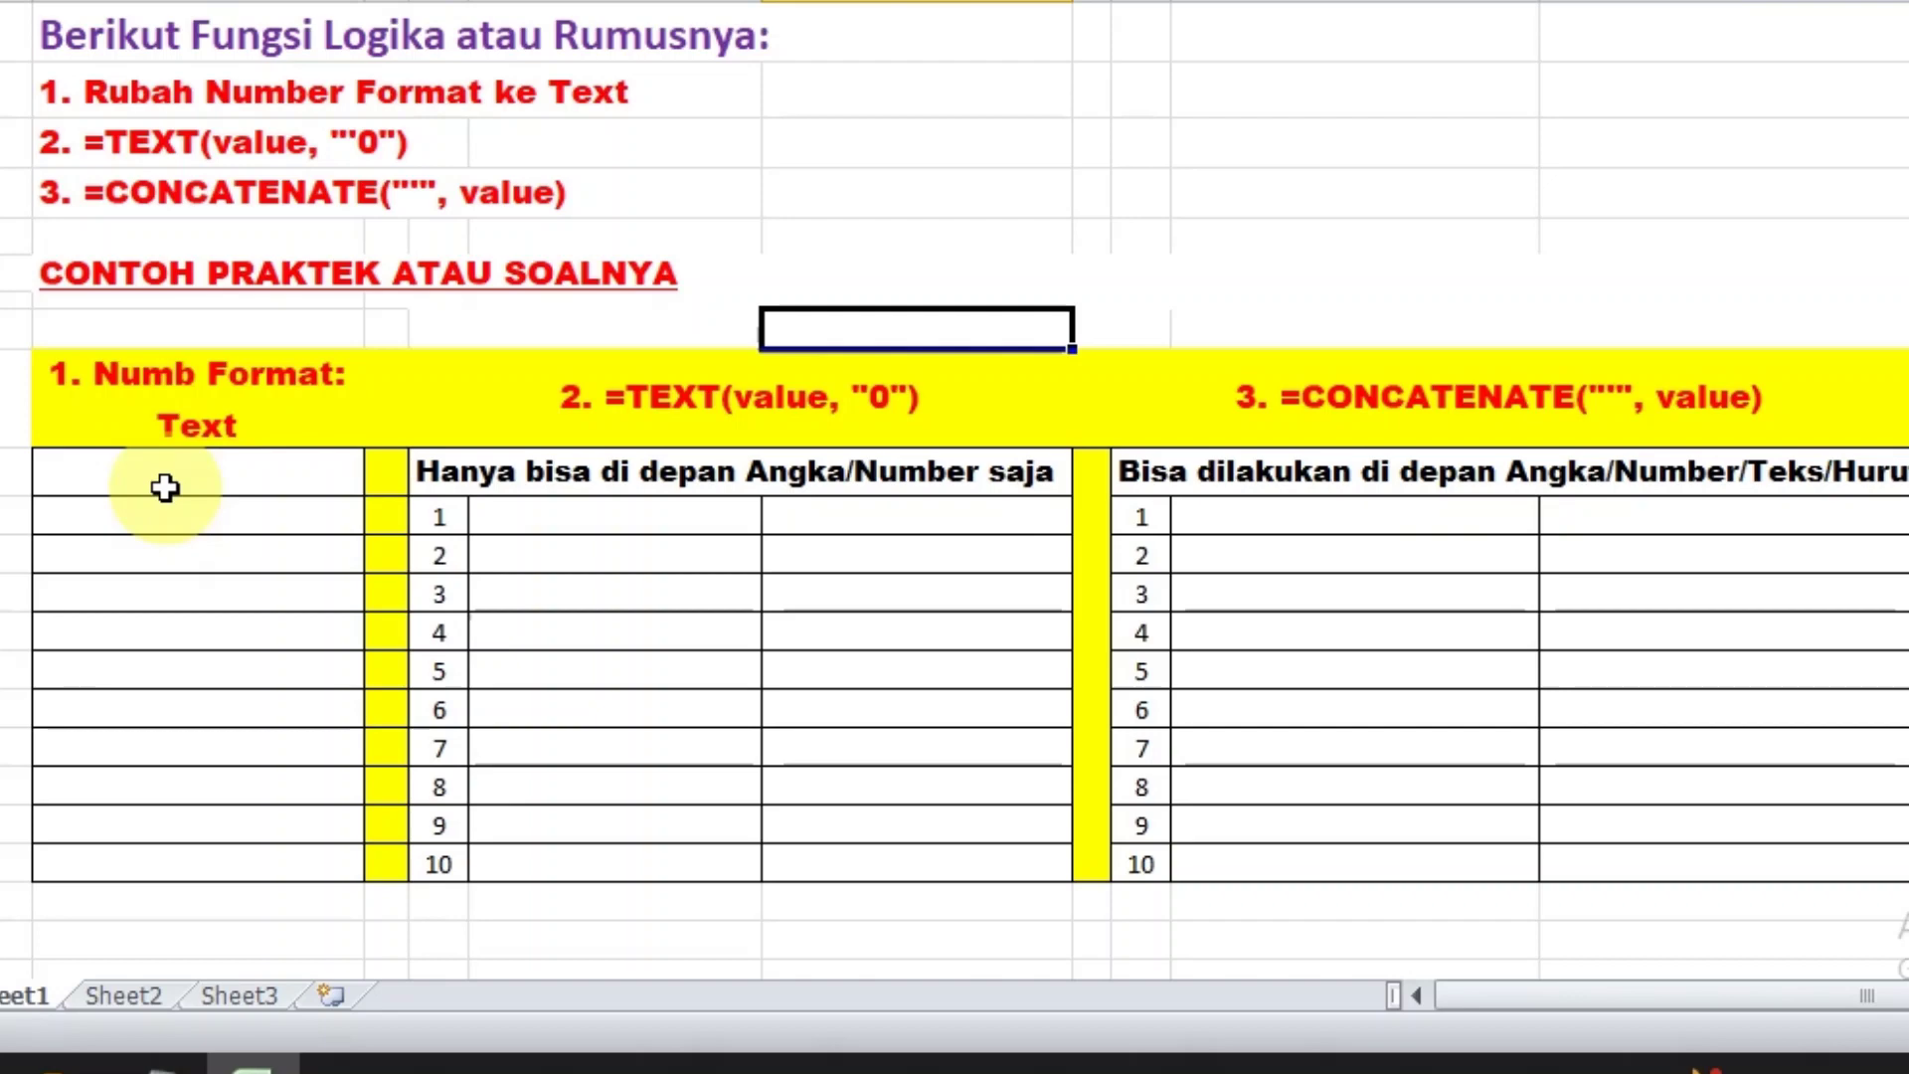
{"action": "left_click", "coordinate": [161, 485]}
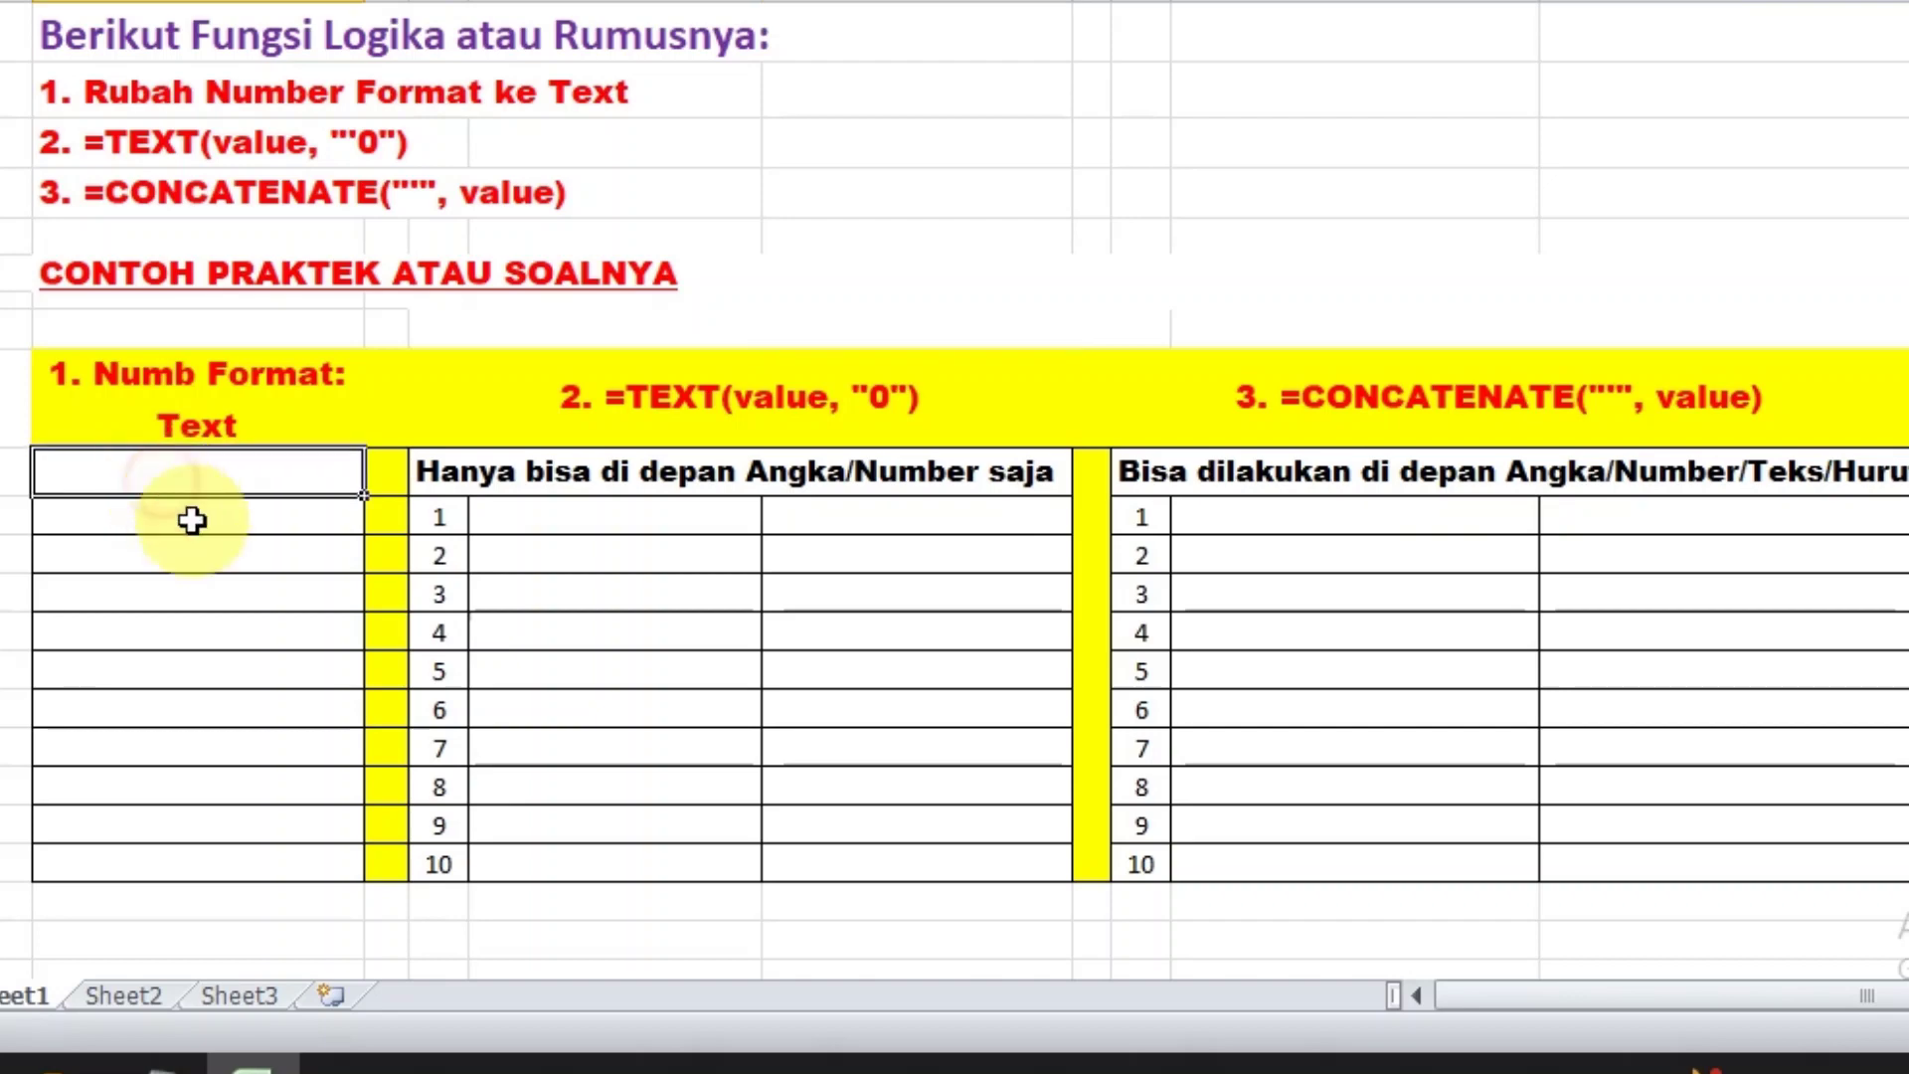
Step: Apply the Text number format to the empty cells of the Numb Format: Text column
{"action": "left_click", "coordinate": [192, 522]}
{"action": "left_click", "coordinate": [188, 557]}
{"action": "left_click", "coordinate": [162, 512]}
{"action": "left_click", "coordinate": [170, 474]}
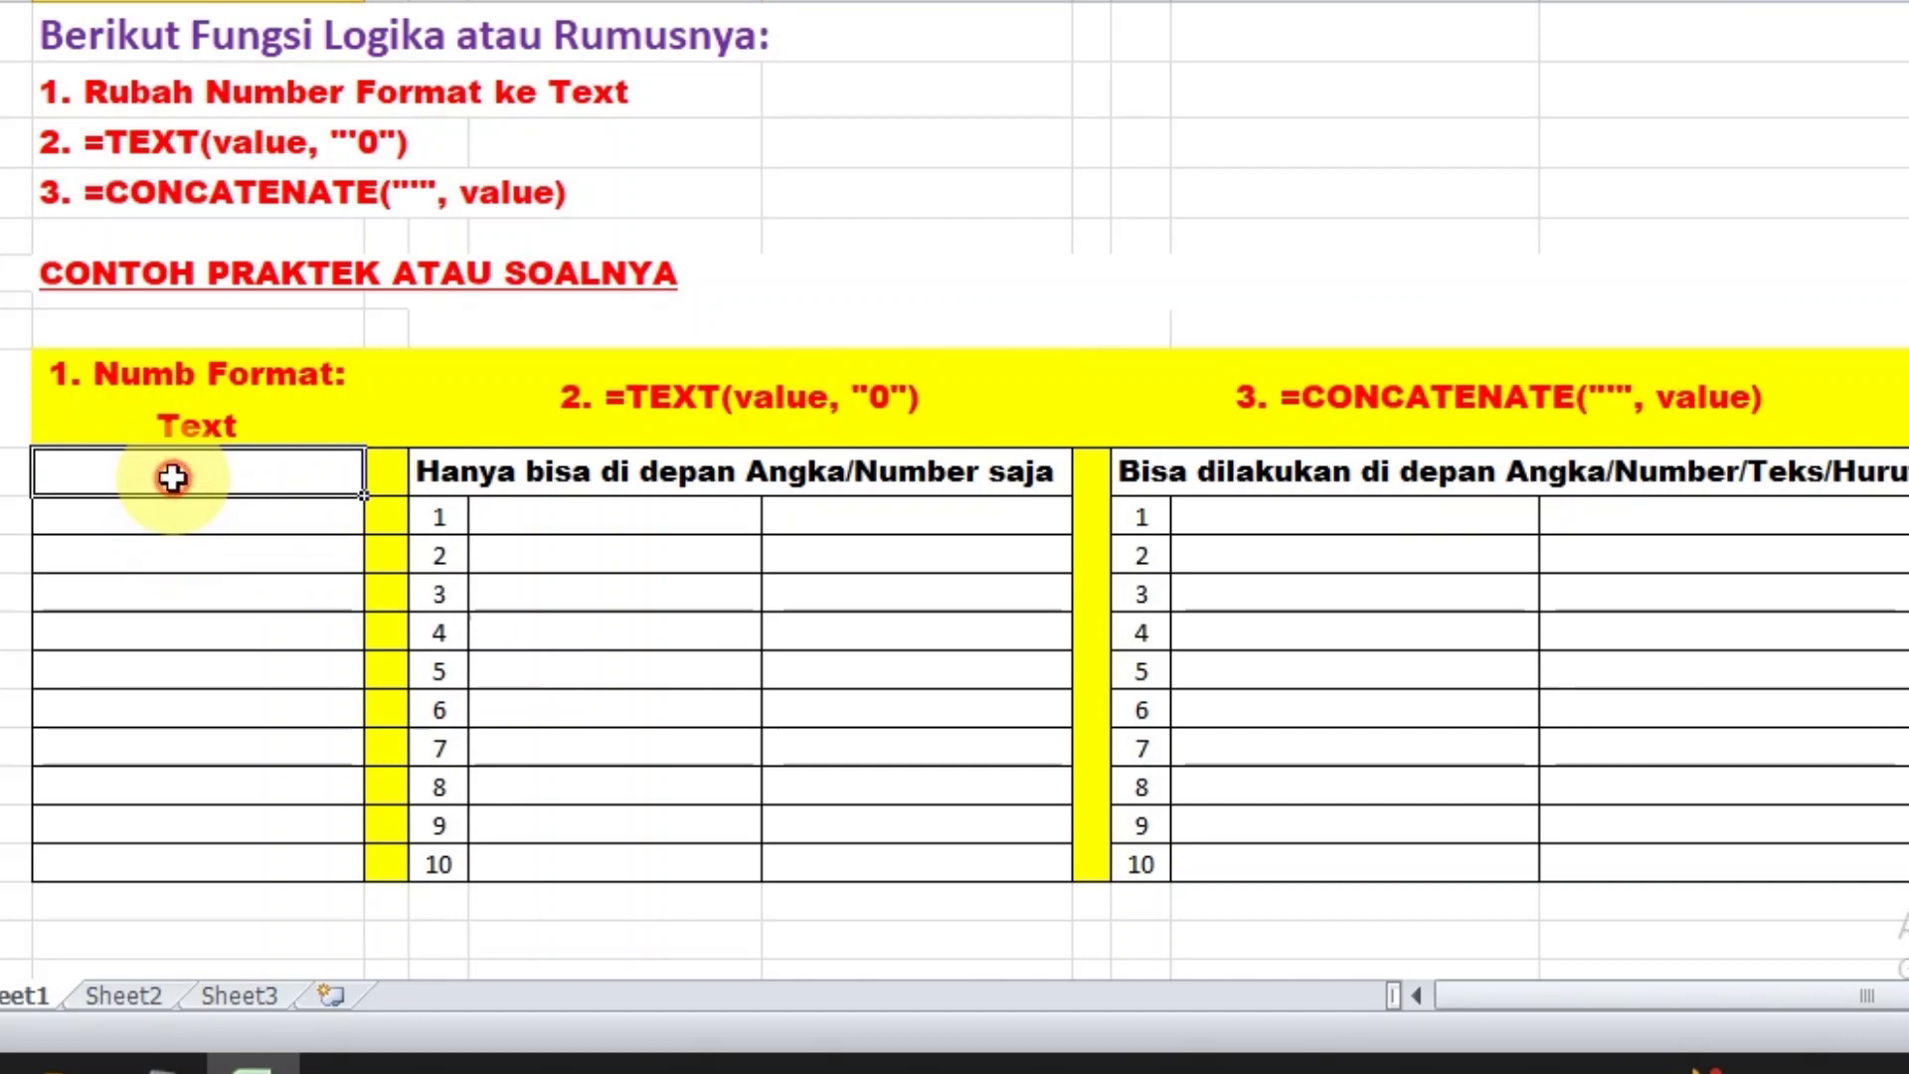
{"action": "left_click", "coordinate": [195, 548]}
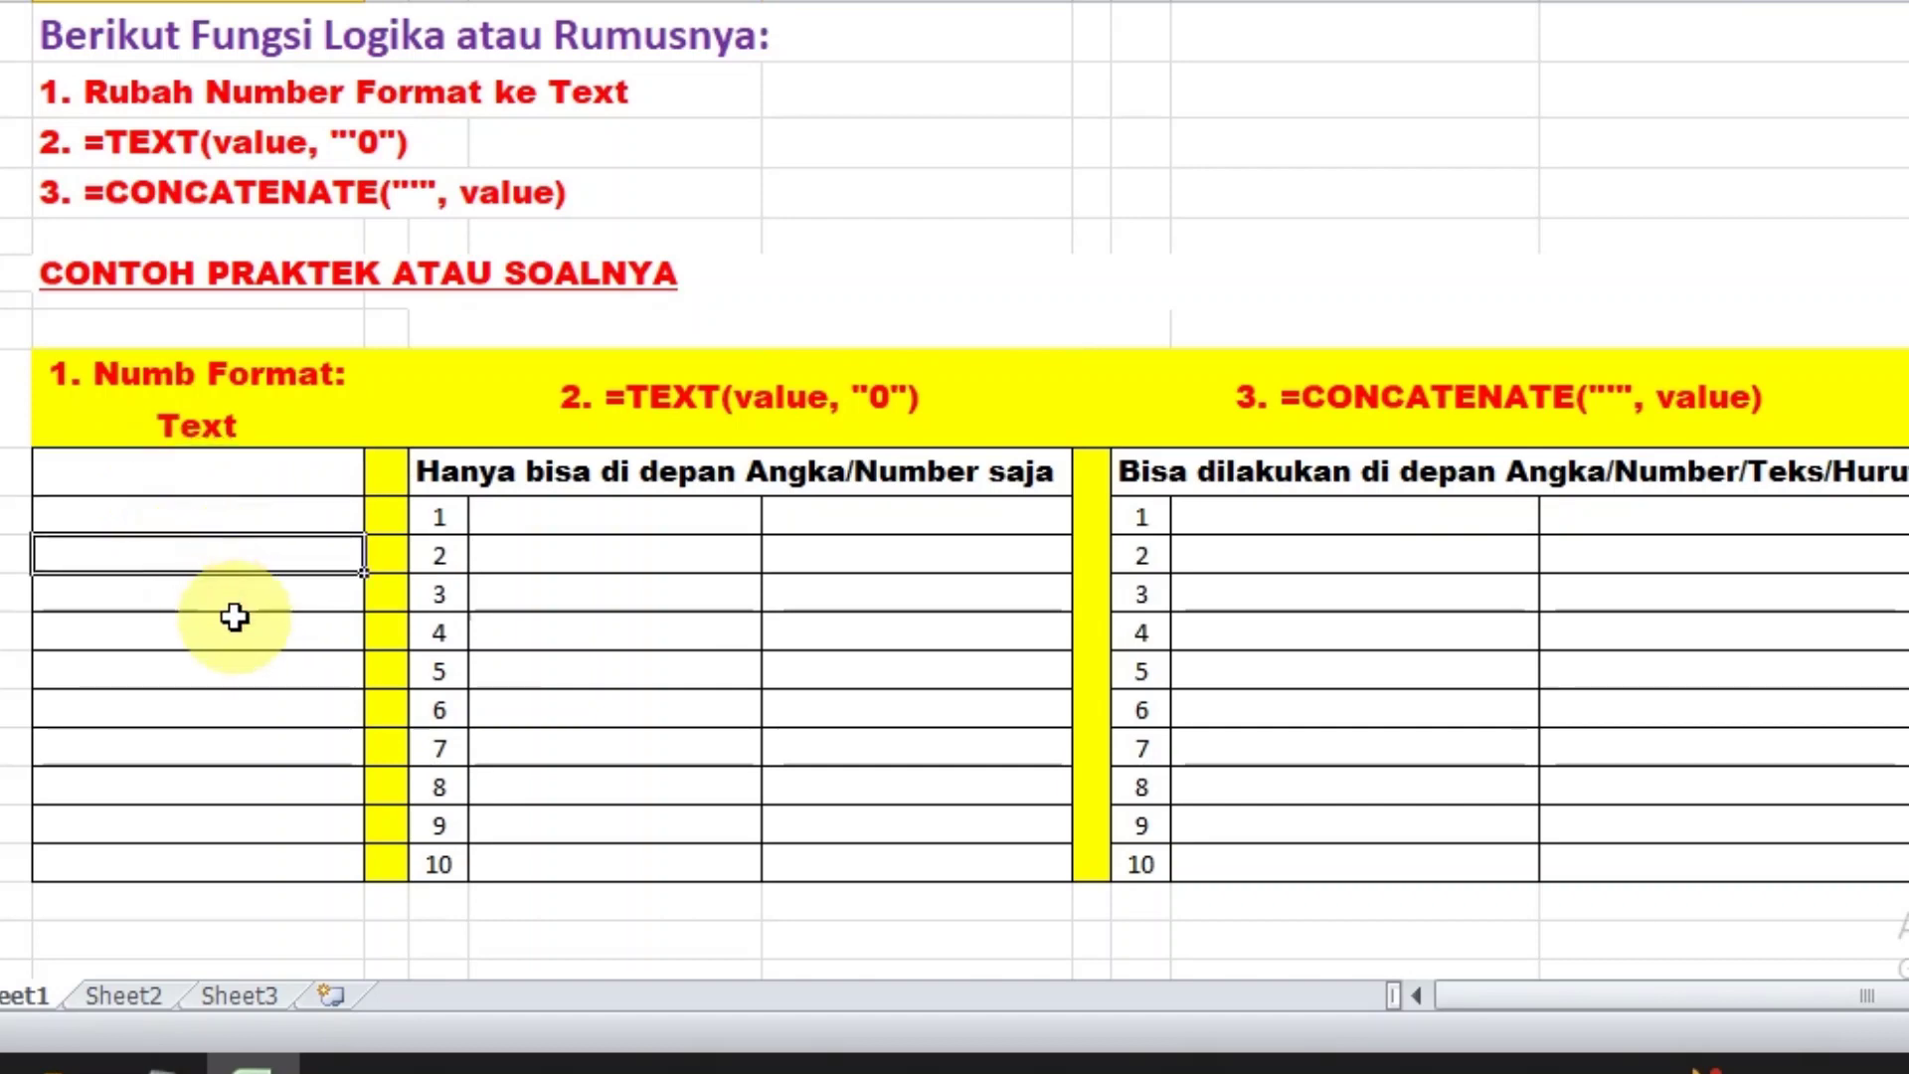
{"action": "left_click", "coordinate": [199, 471]}
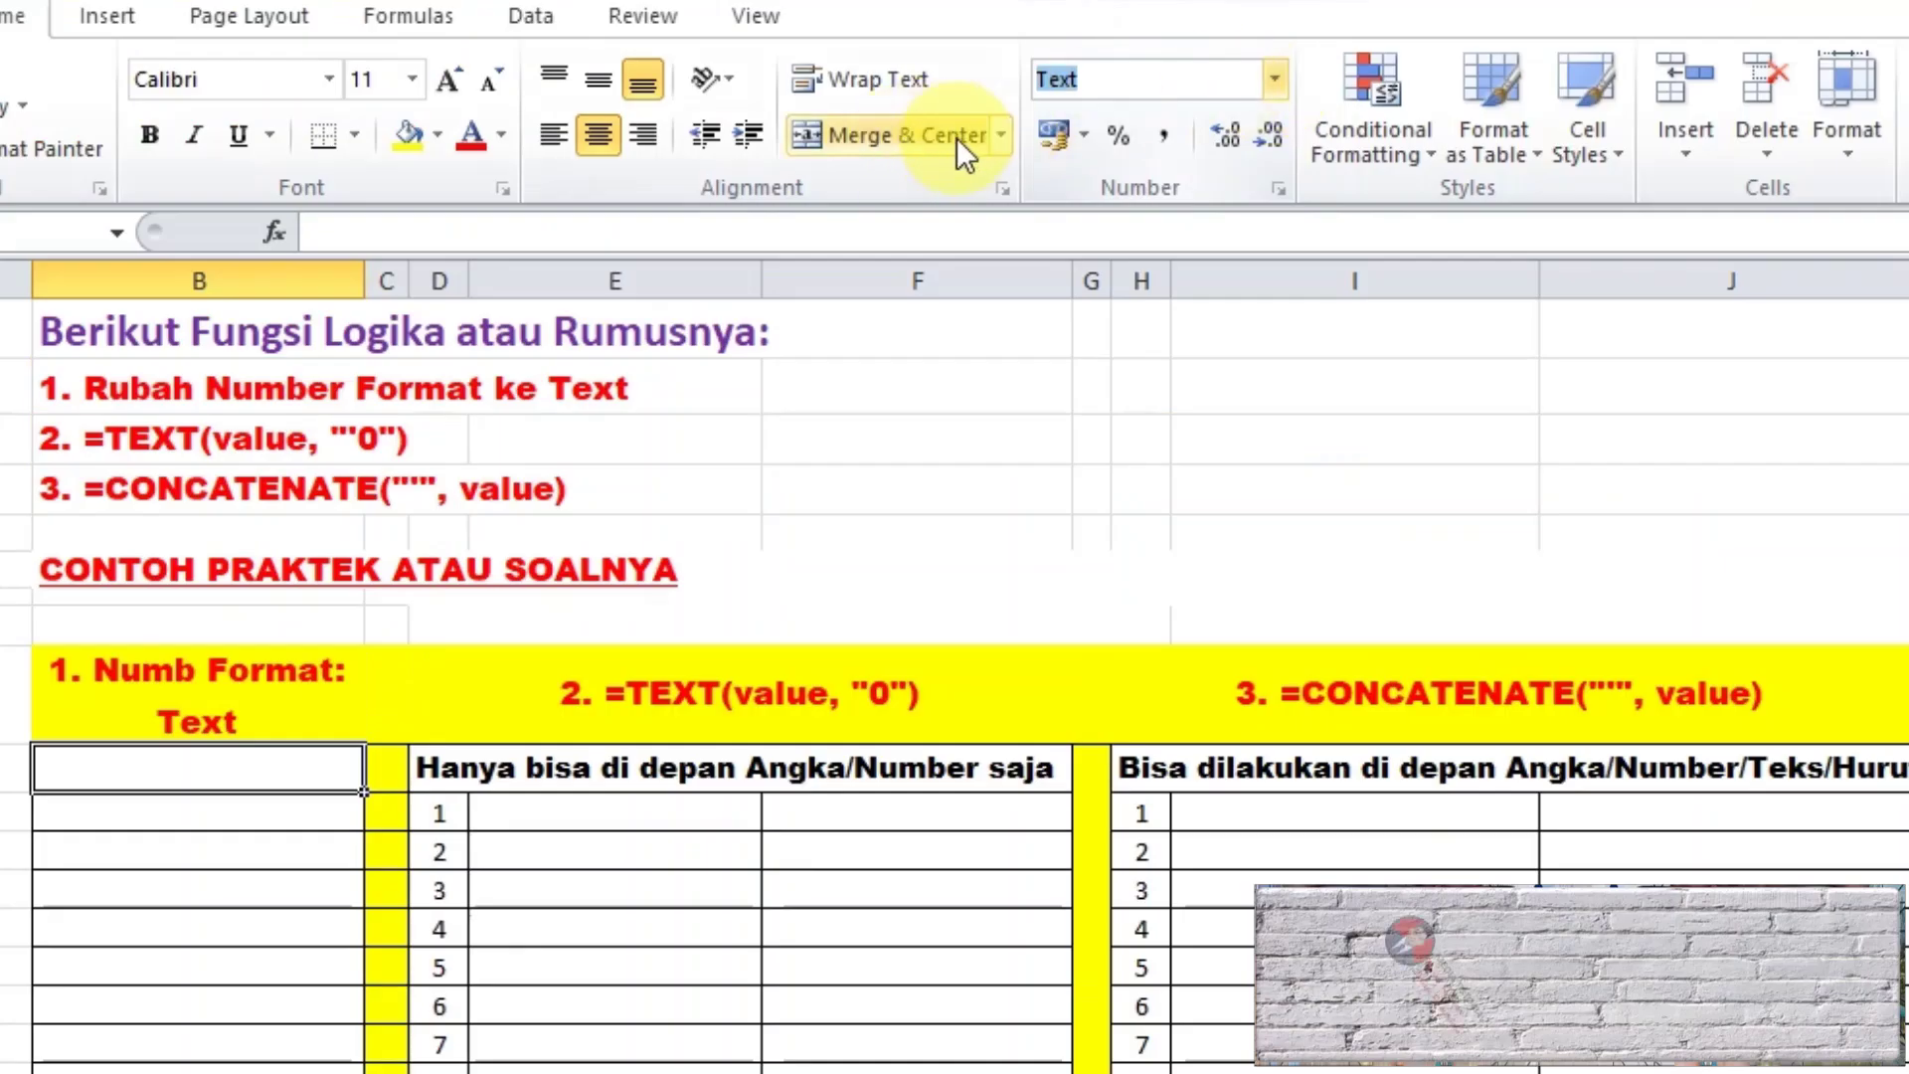
{"action": "left_click", "coordinate": [1155, 86]}
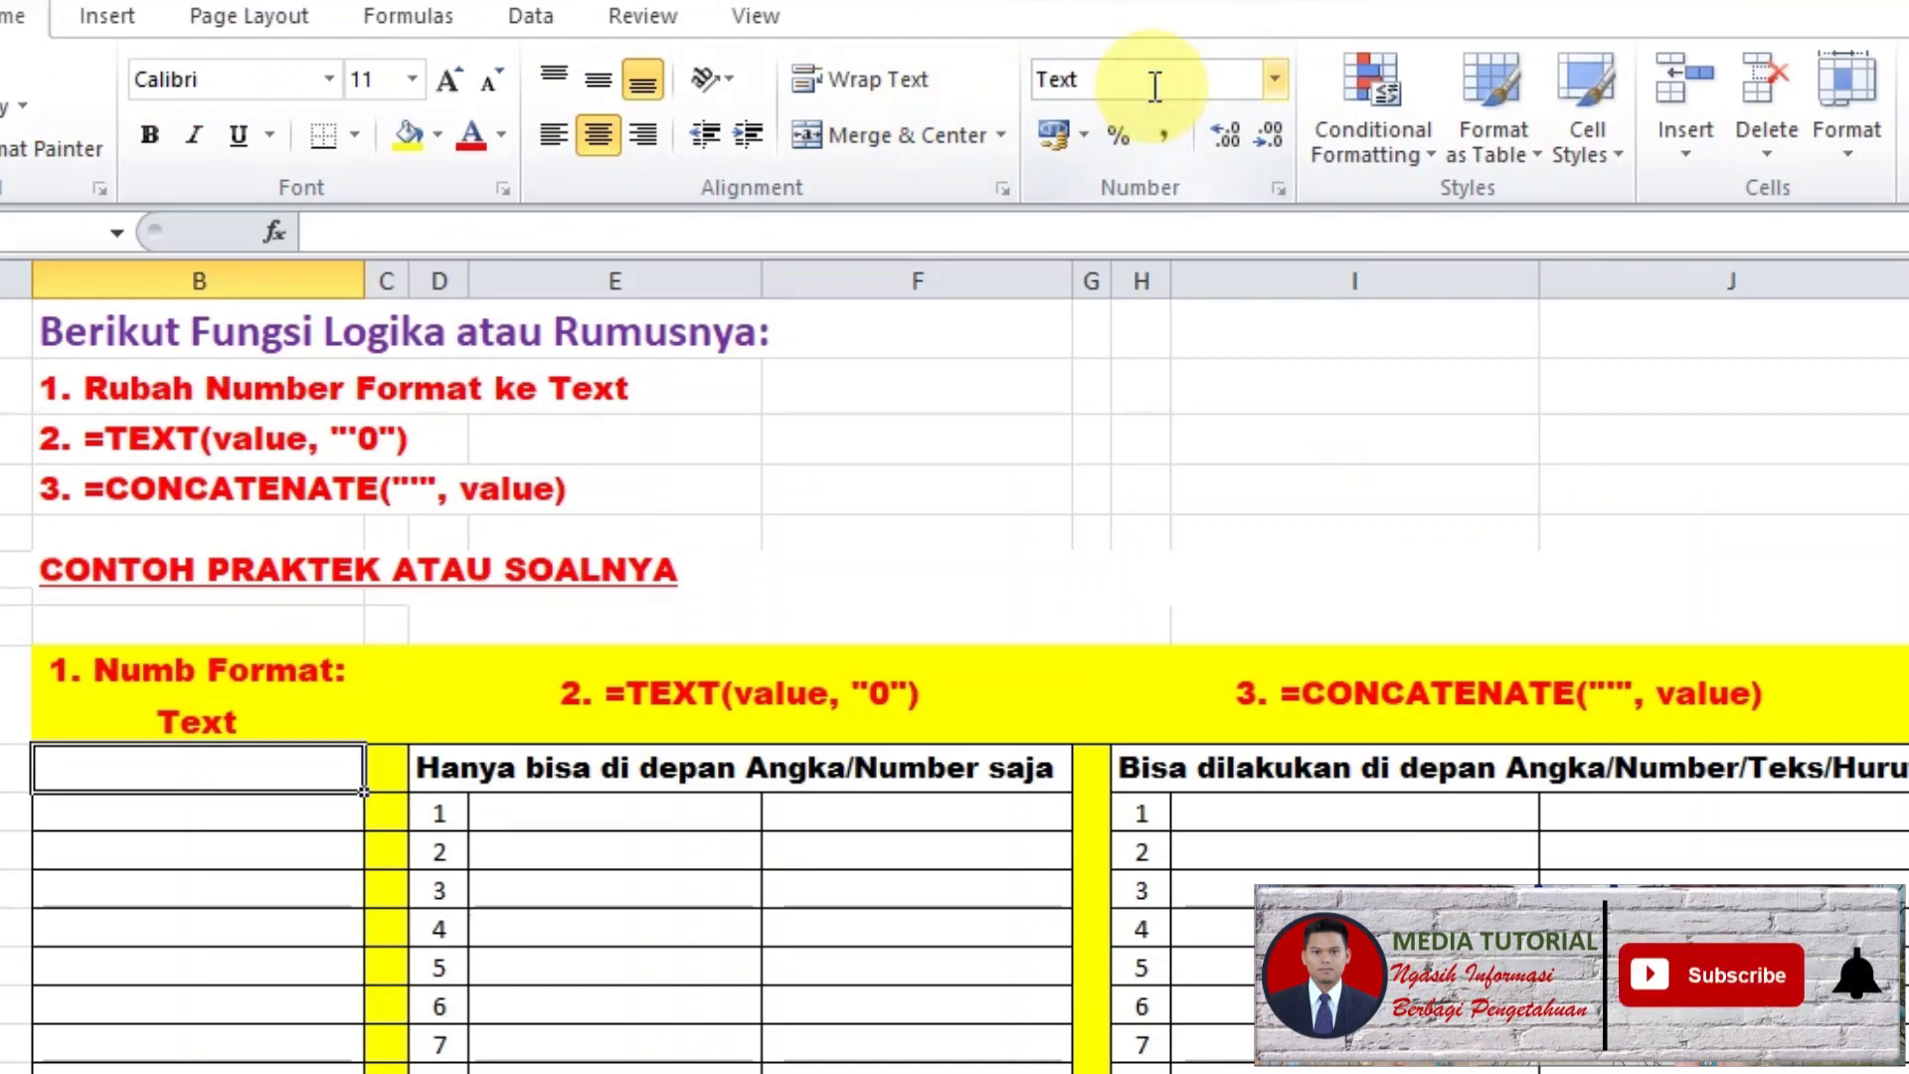
{"action": "left_click_drag", "start_coordinate": [259, 756], "coordinate": [278, 1064]}
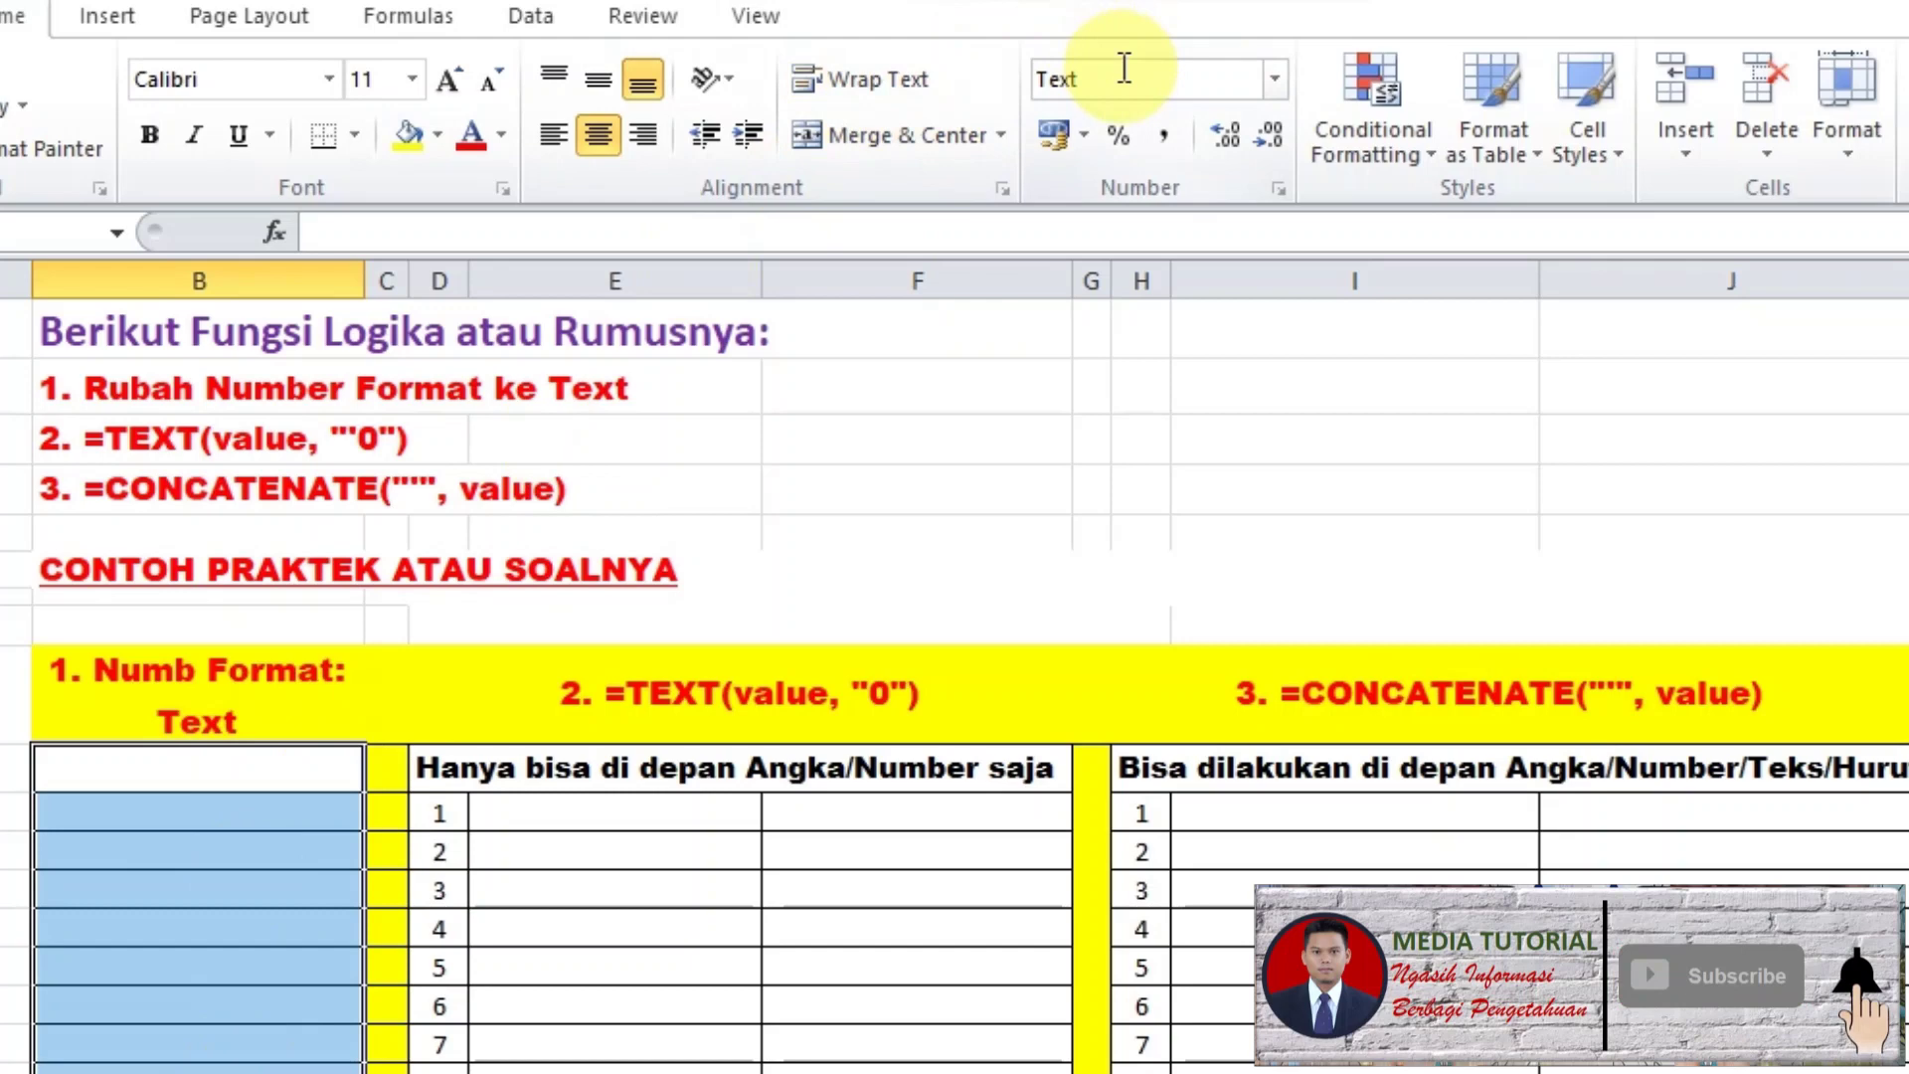
{"action": "left_click", "coordinate": [248, 775]}
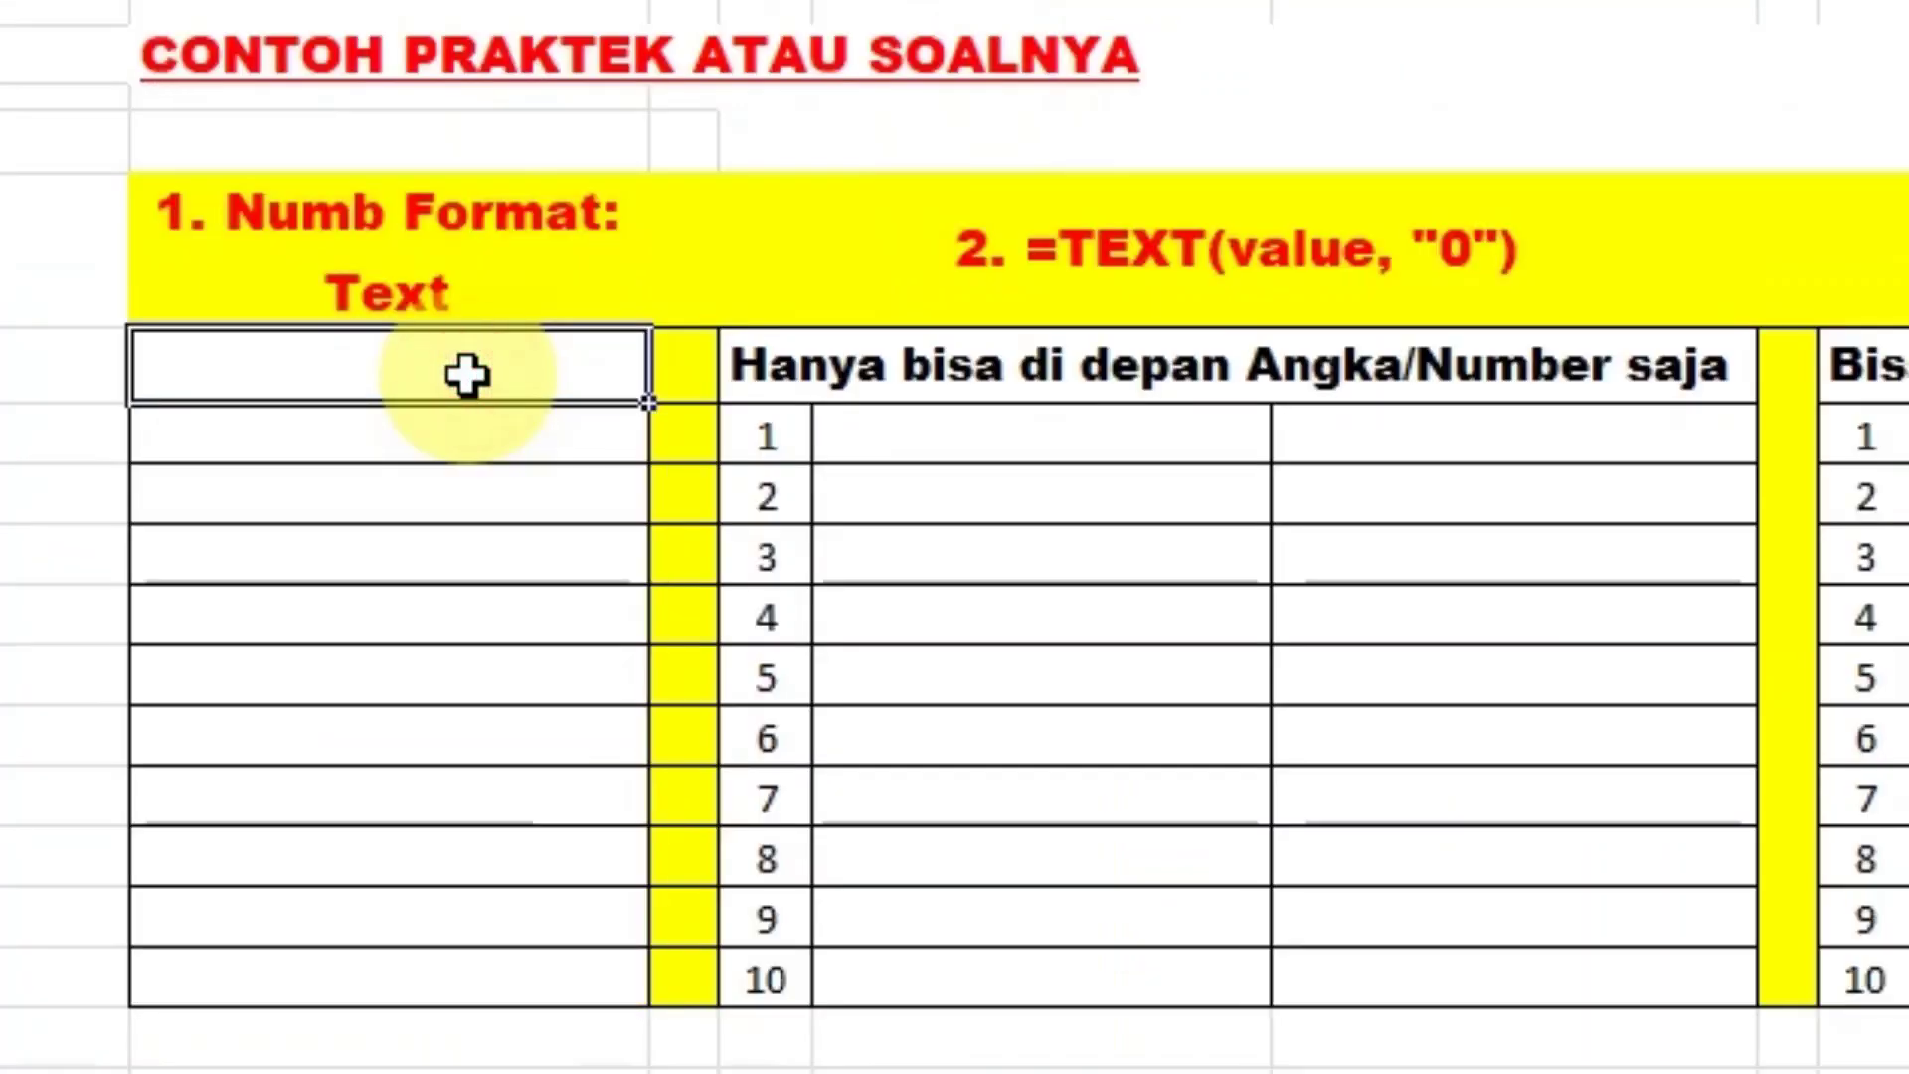
{"action": "type", "text": "0843255443"}
{"action": "key", "text": "Return"}
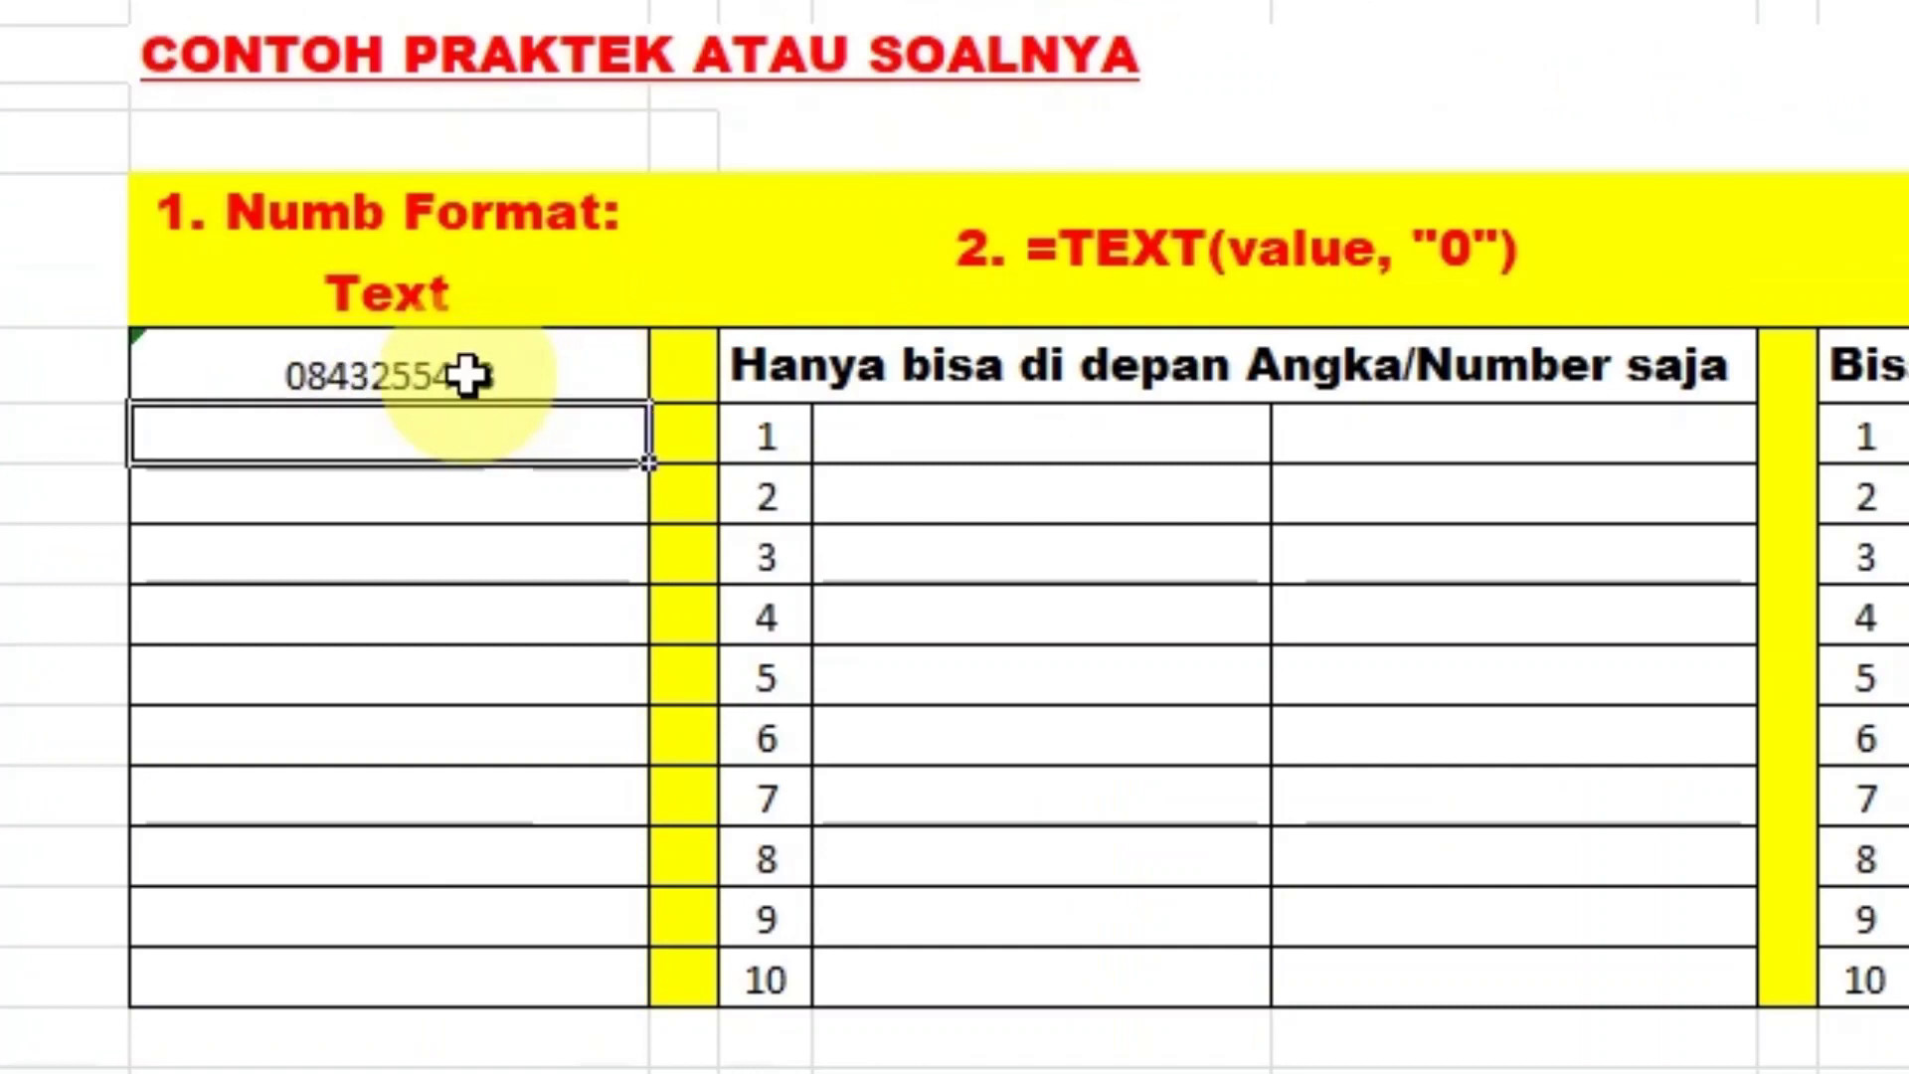
{"action": "type", "text": "04343888834"}
{"action": "key", "text": "Return"}
{"action": "type", "text": "32354252353"}
{"action": "key", "text": "Return"}
{"action": "type", "text": "23523532523"}
{"action": "key", "text": "Return"}
{"action": "type", "text": "23523523523523"}
{"action": "key", "text": "Return"}
{"action": "type", "text": "2353252523"}
{"action": "key", "text": "Return"}
{"action": "type", "text": "23325"}
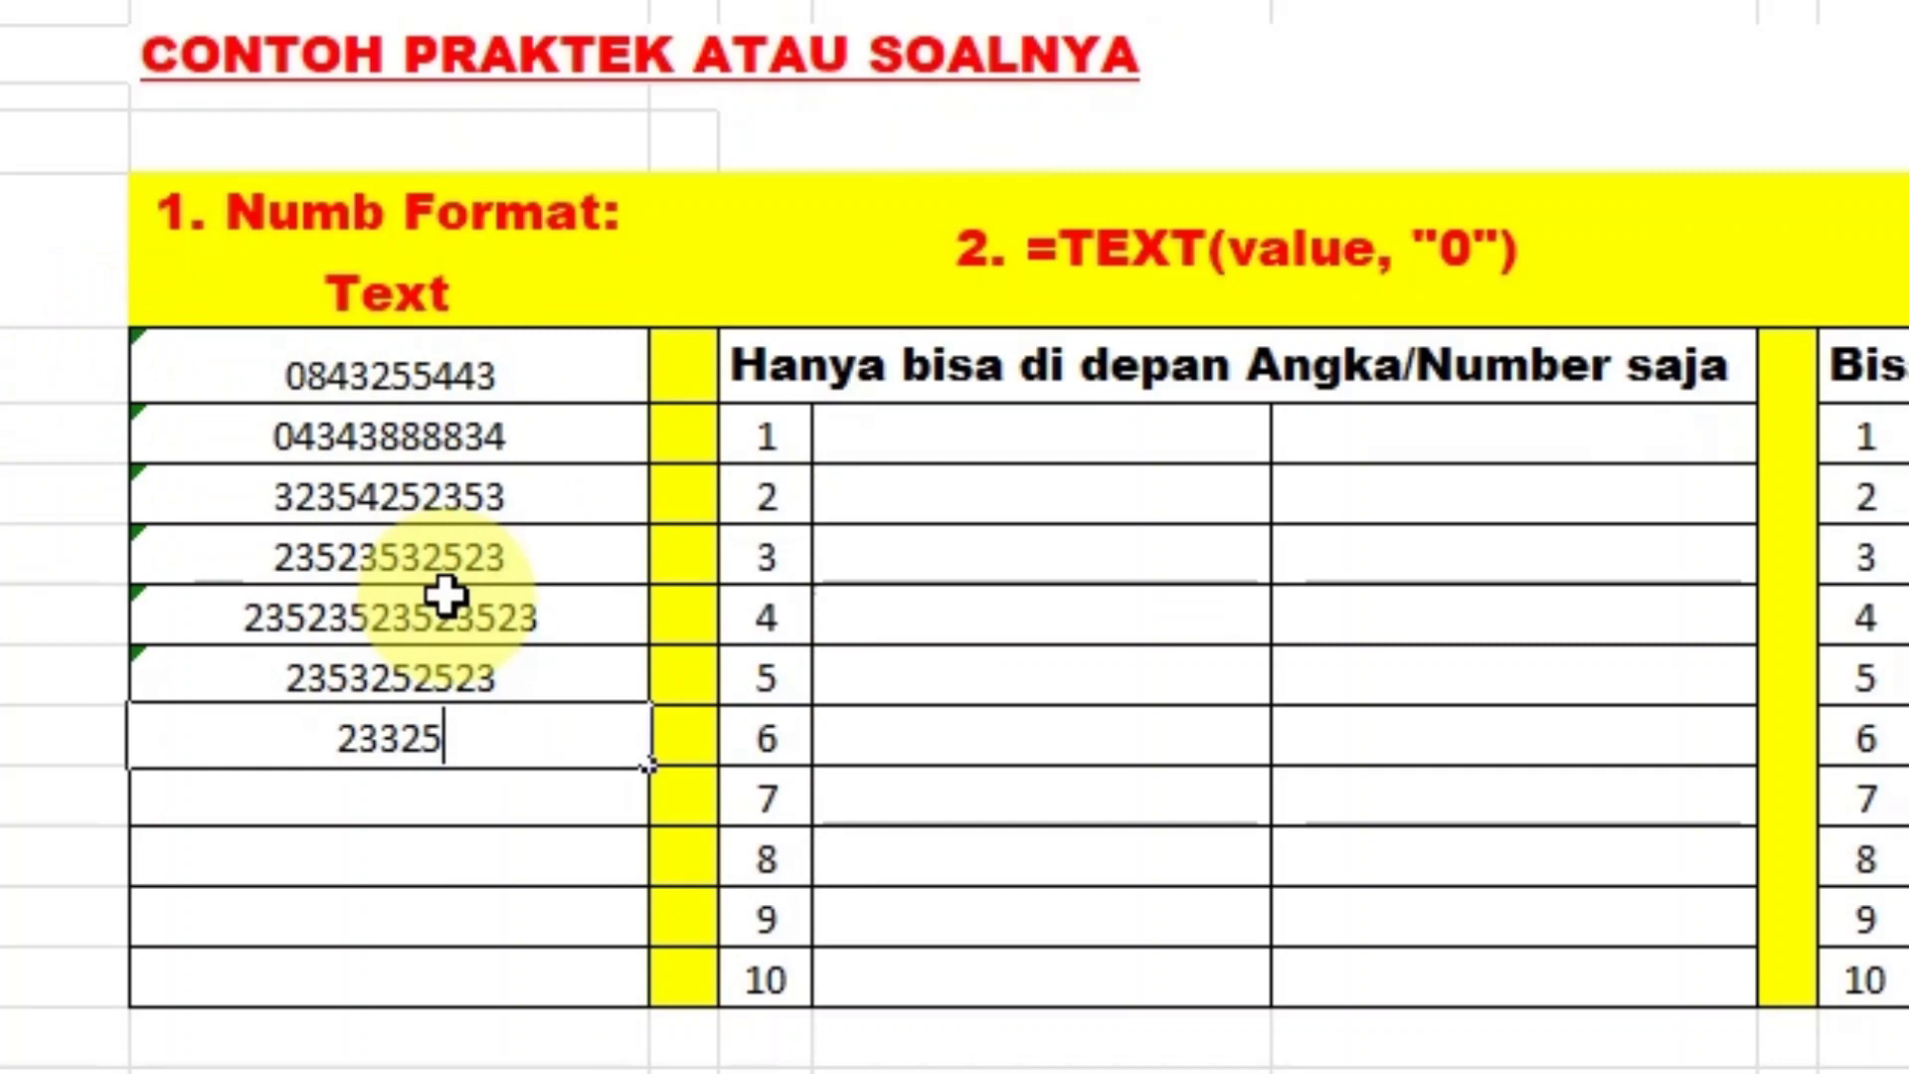
{"action": "type", "text": "2352"}
{"action": "key", "text": "Return"}
{"action": "type", "text": "235325235"}
{"action": "key", "text": "Return"}
{"action": "type", "text": "23523532523"}
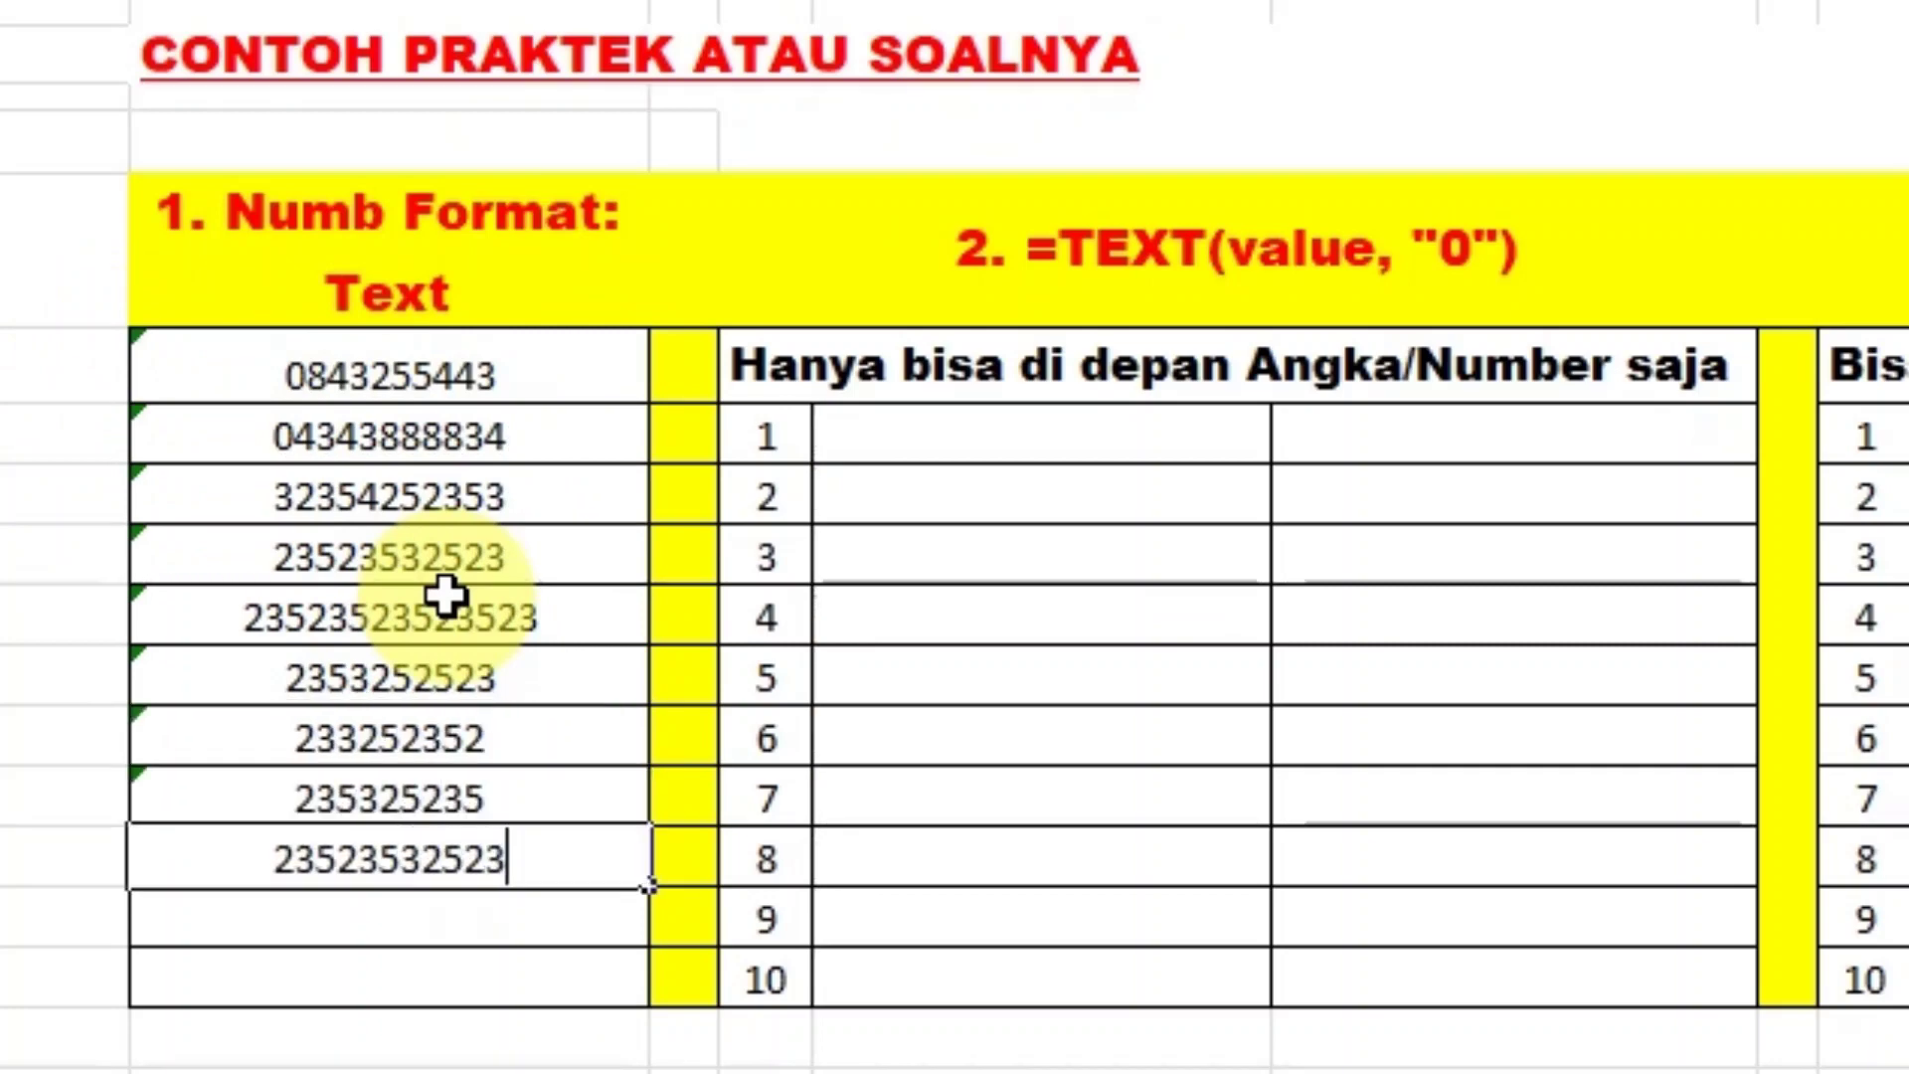
{"action": "key", "text": "Return"}
{"action": "key", "text": "Return"}
{"action": "type", "text": "235235235"}
{"action": "key", "text": "Return"}
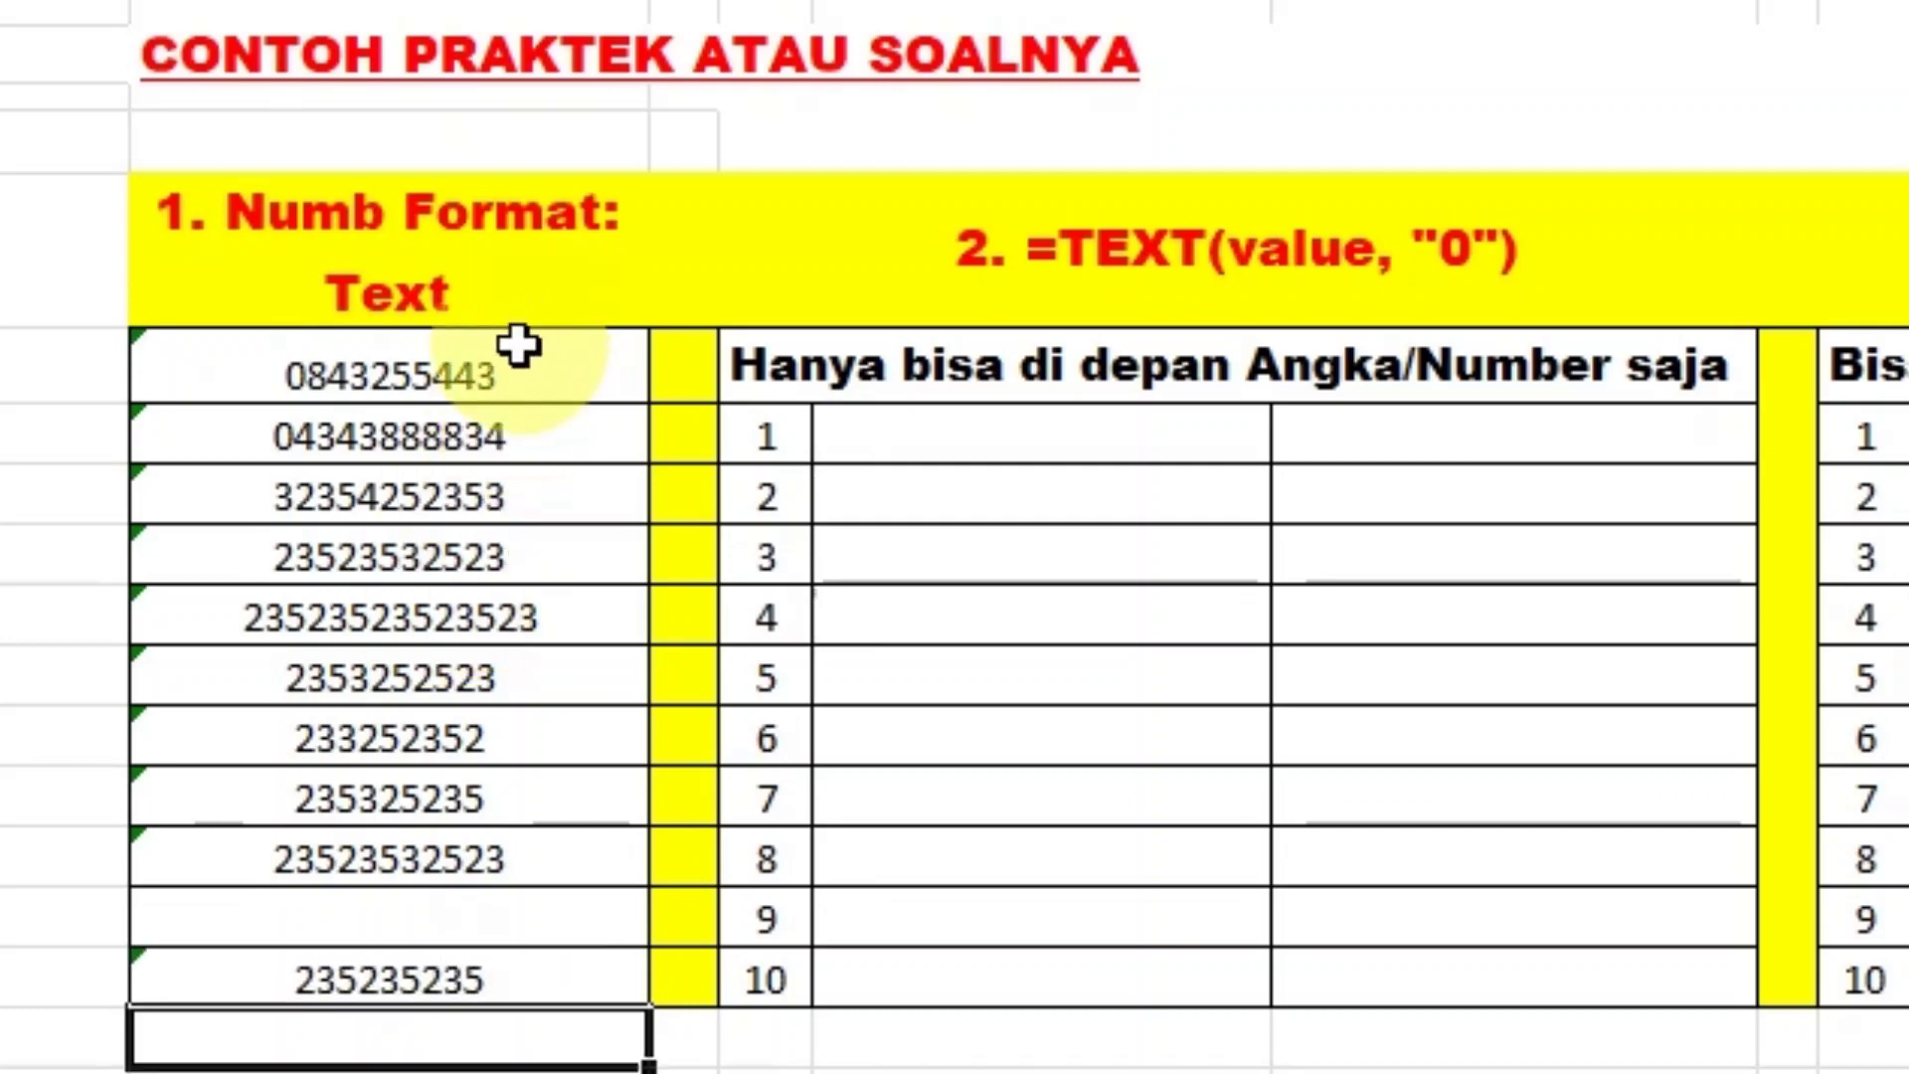
{"action": "left_click", "coordinate": [518, 345]}
{"action": "left_click", "coordinate": [532, 502]}
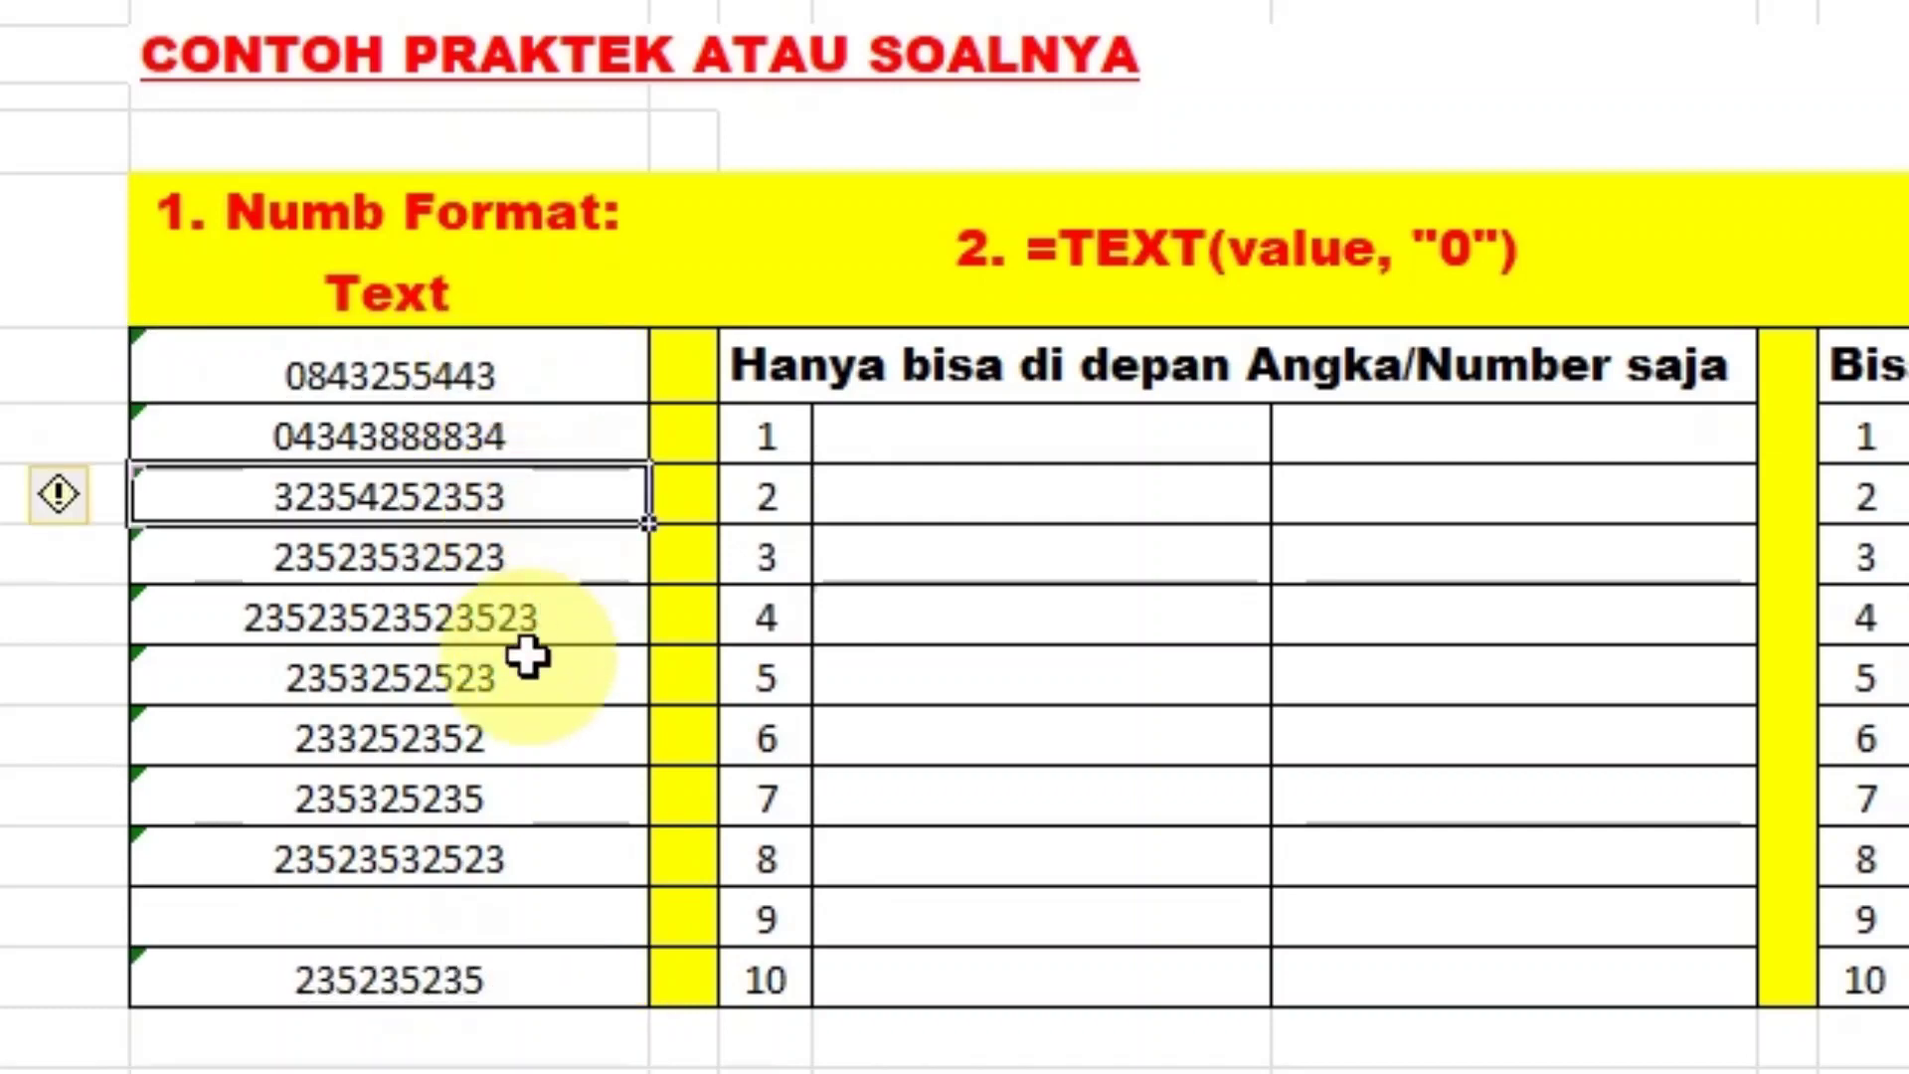
{"action": "key", "text": "BackSpace"}
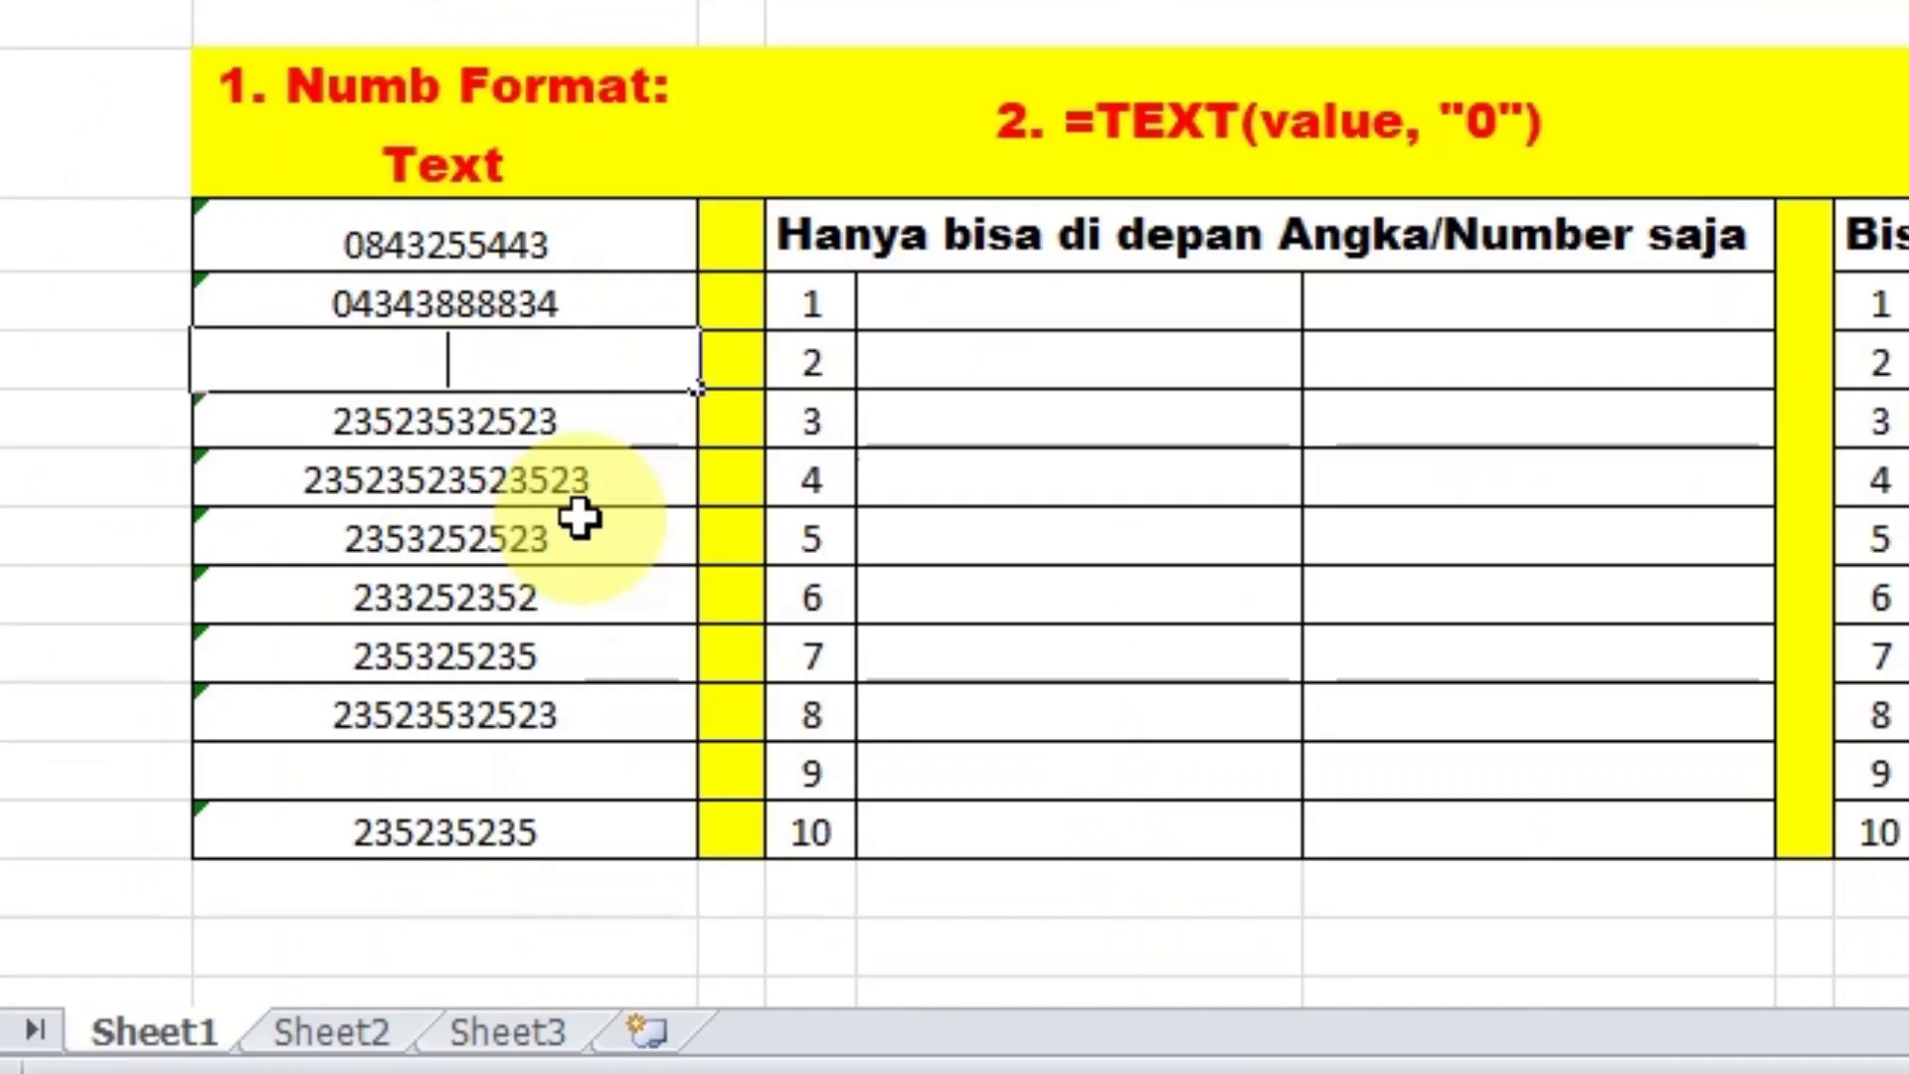
Step: Enter TOKLK33434, ERERER and ERERE88 into the Text column cells
{"action": "type", "text": "TOKLK33434"}
{"action": "key", "text": "Return"}
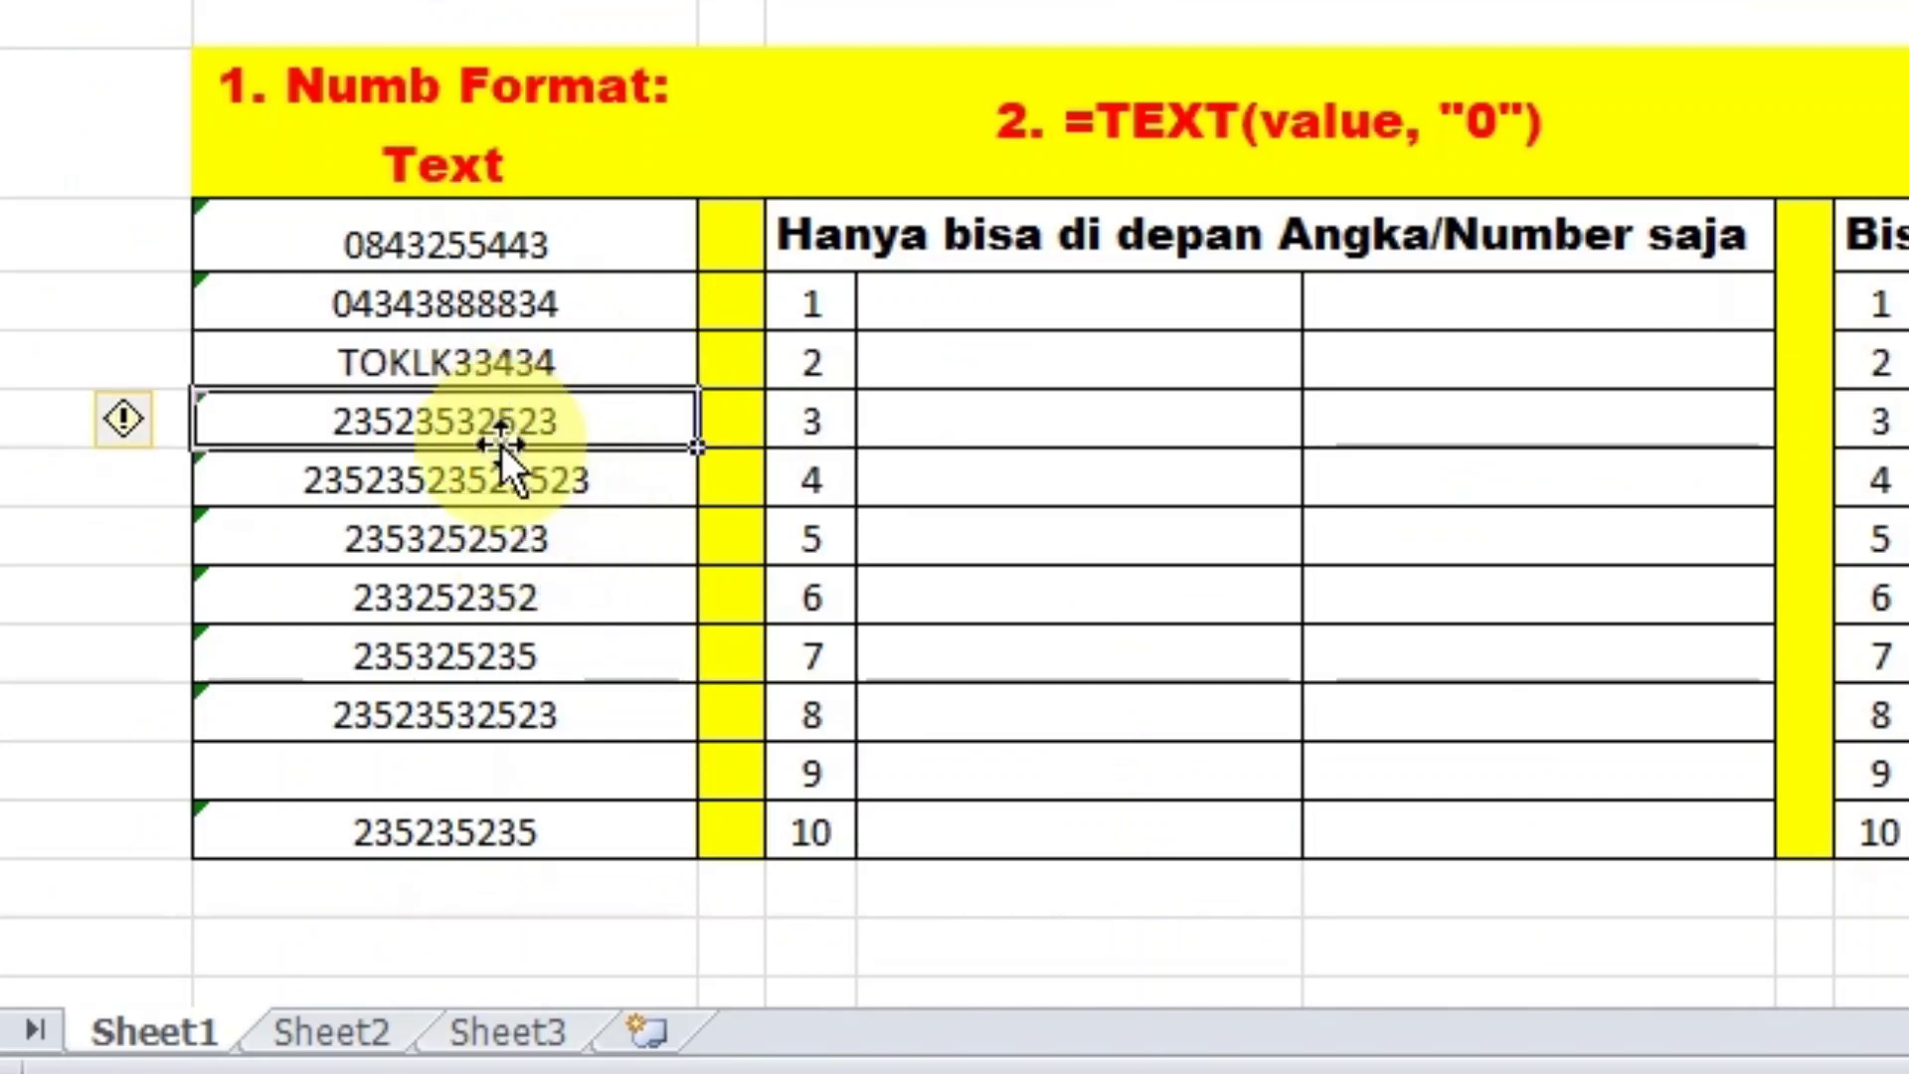
{"action": "key", "text": "Down"}
{"action": "type", "text": "ERERER"}
{"action": "key", "text": "Return"}
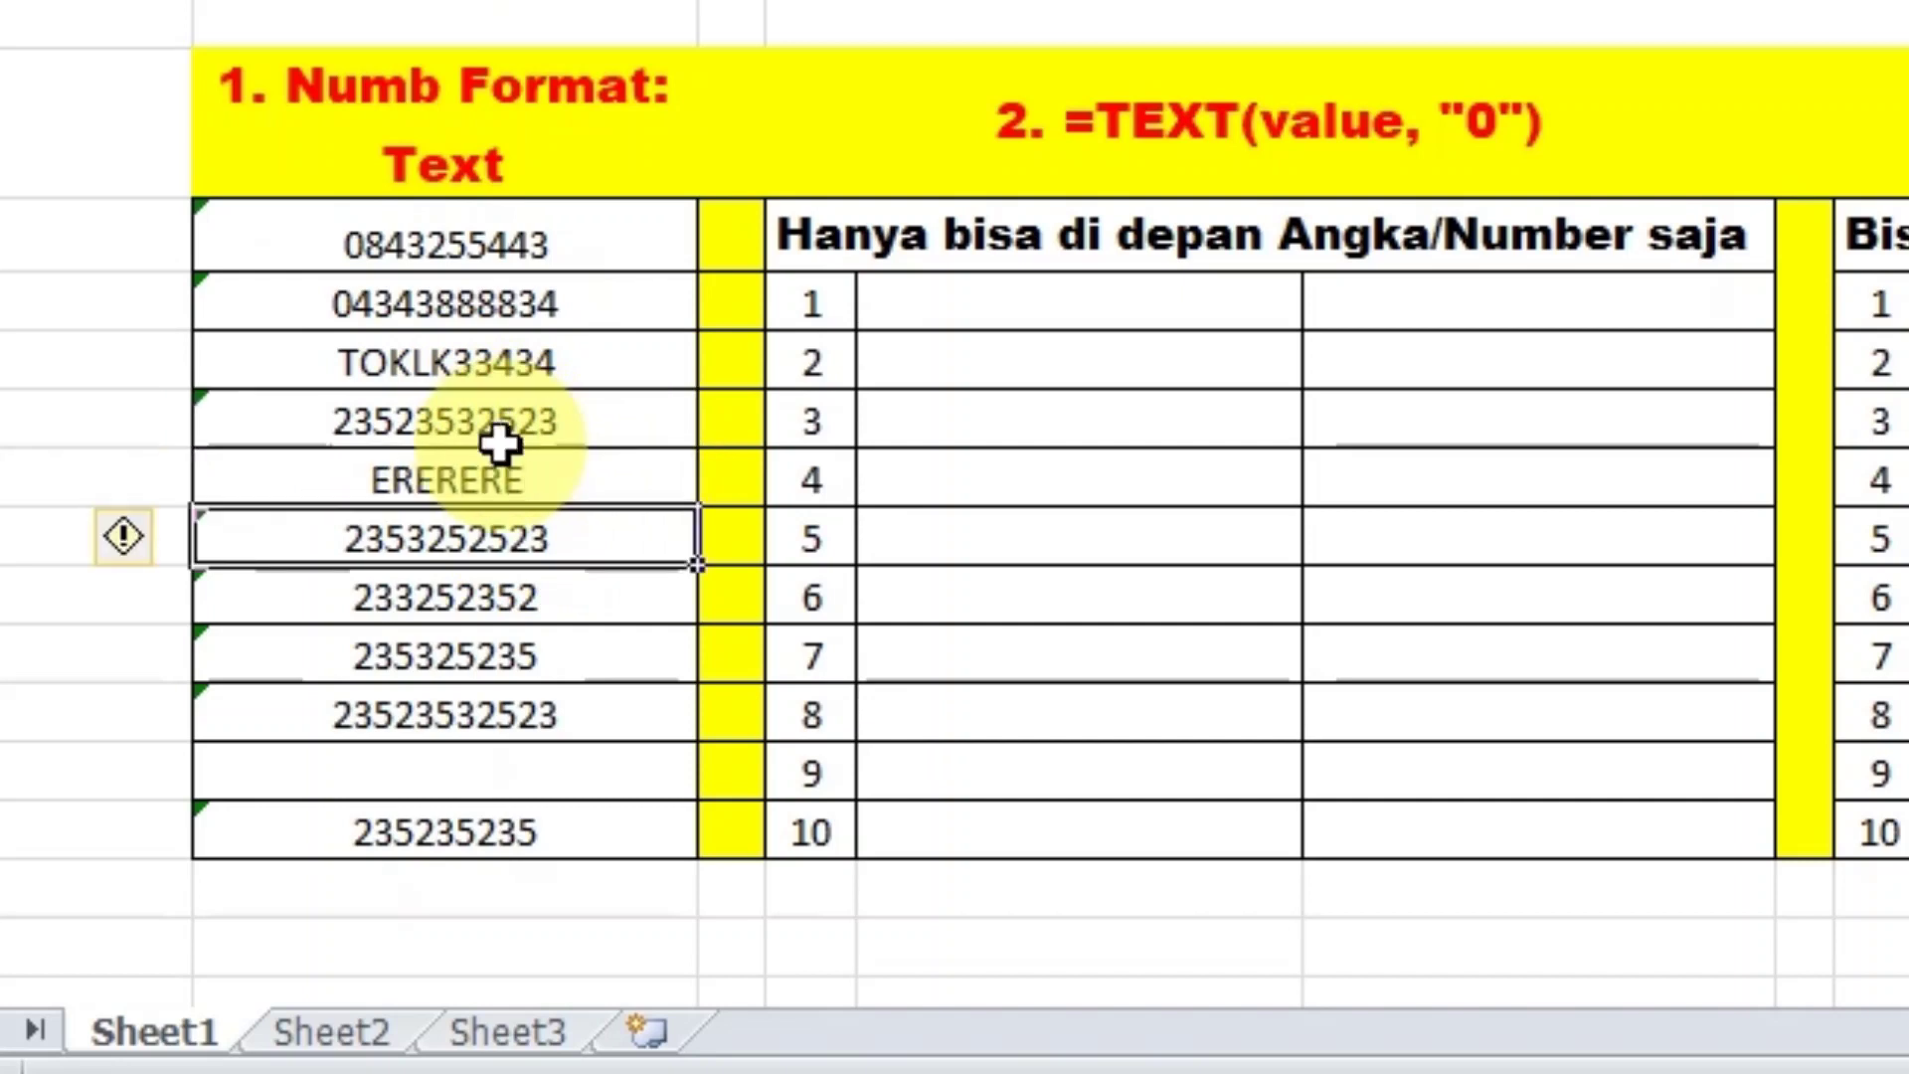
{"action": "type", "text": "ERERE88"}
{"action": "key", "text": "Return"}
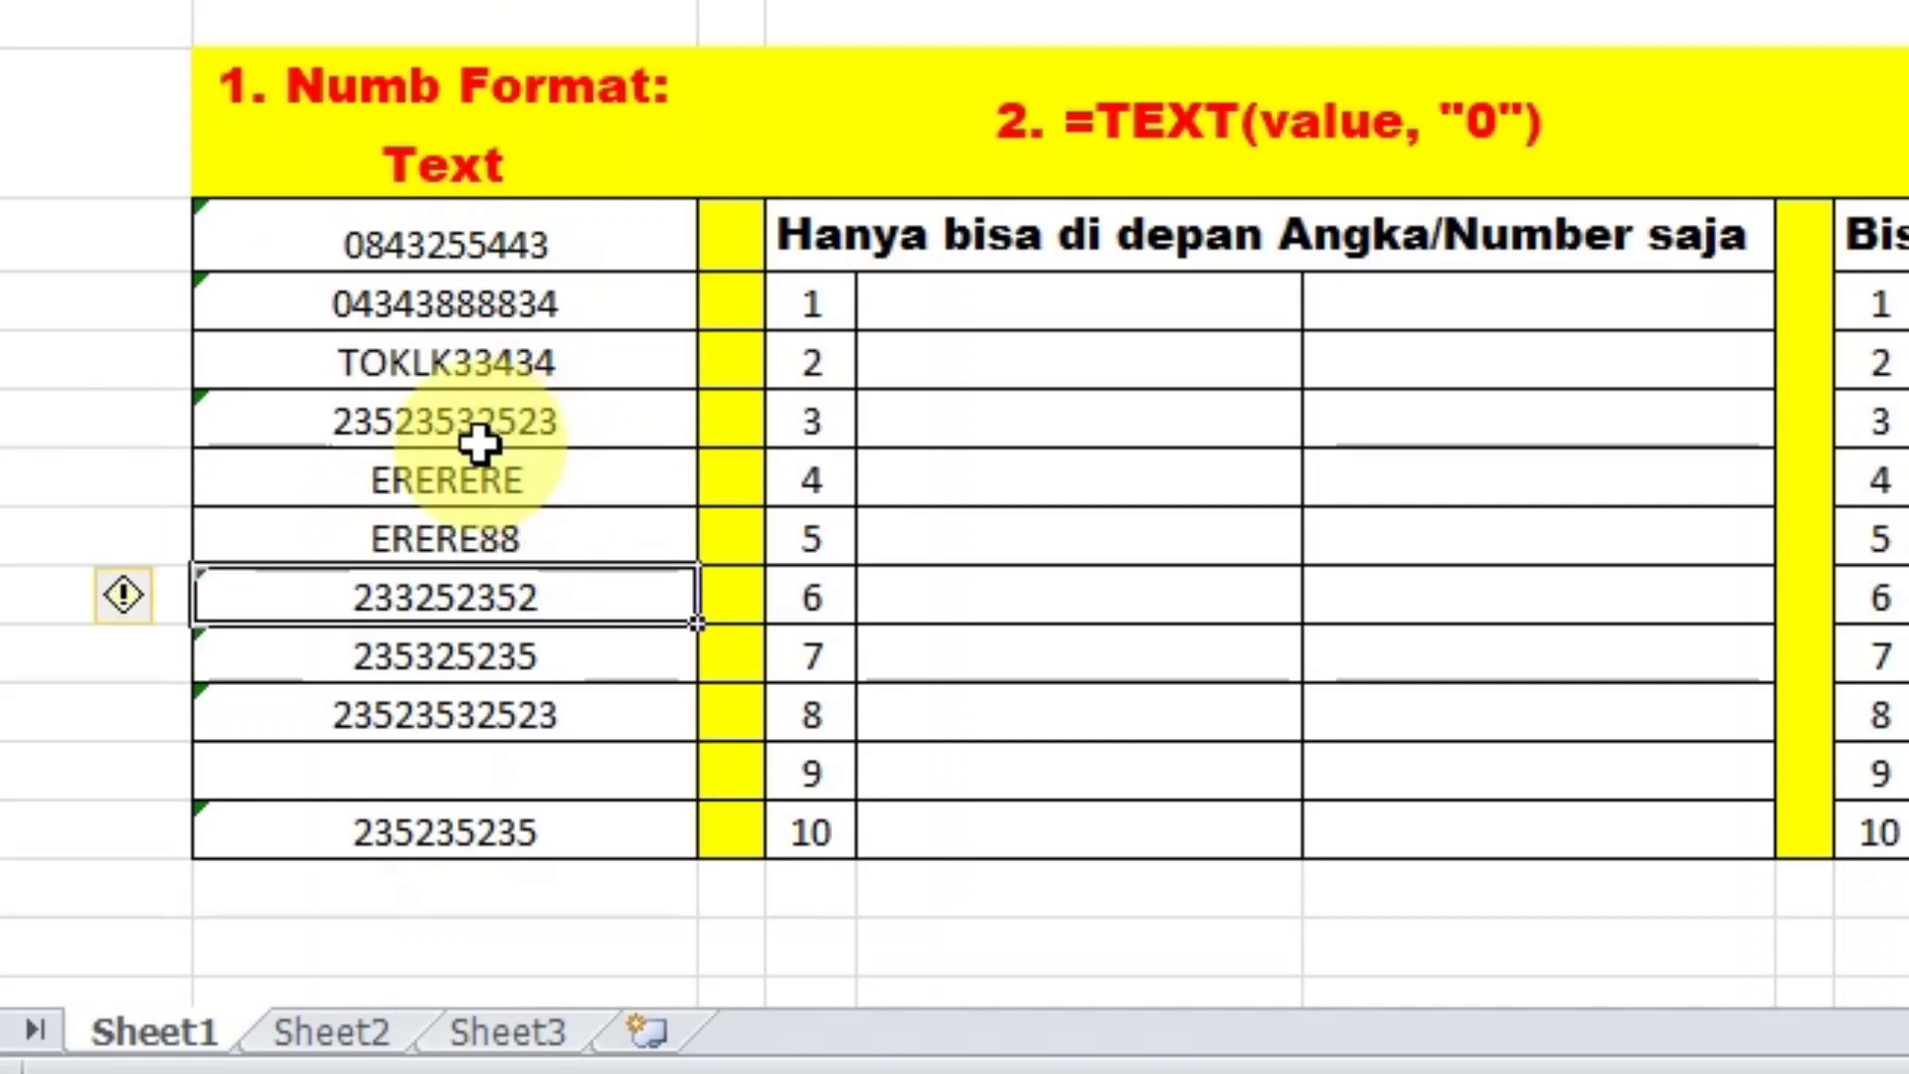
{"action": "left_click", "coordinate": [497, 470]}
{"action": "type", "text": "3453534343"}
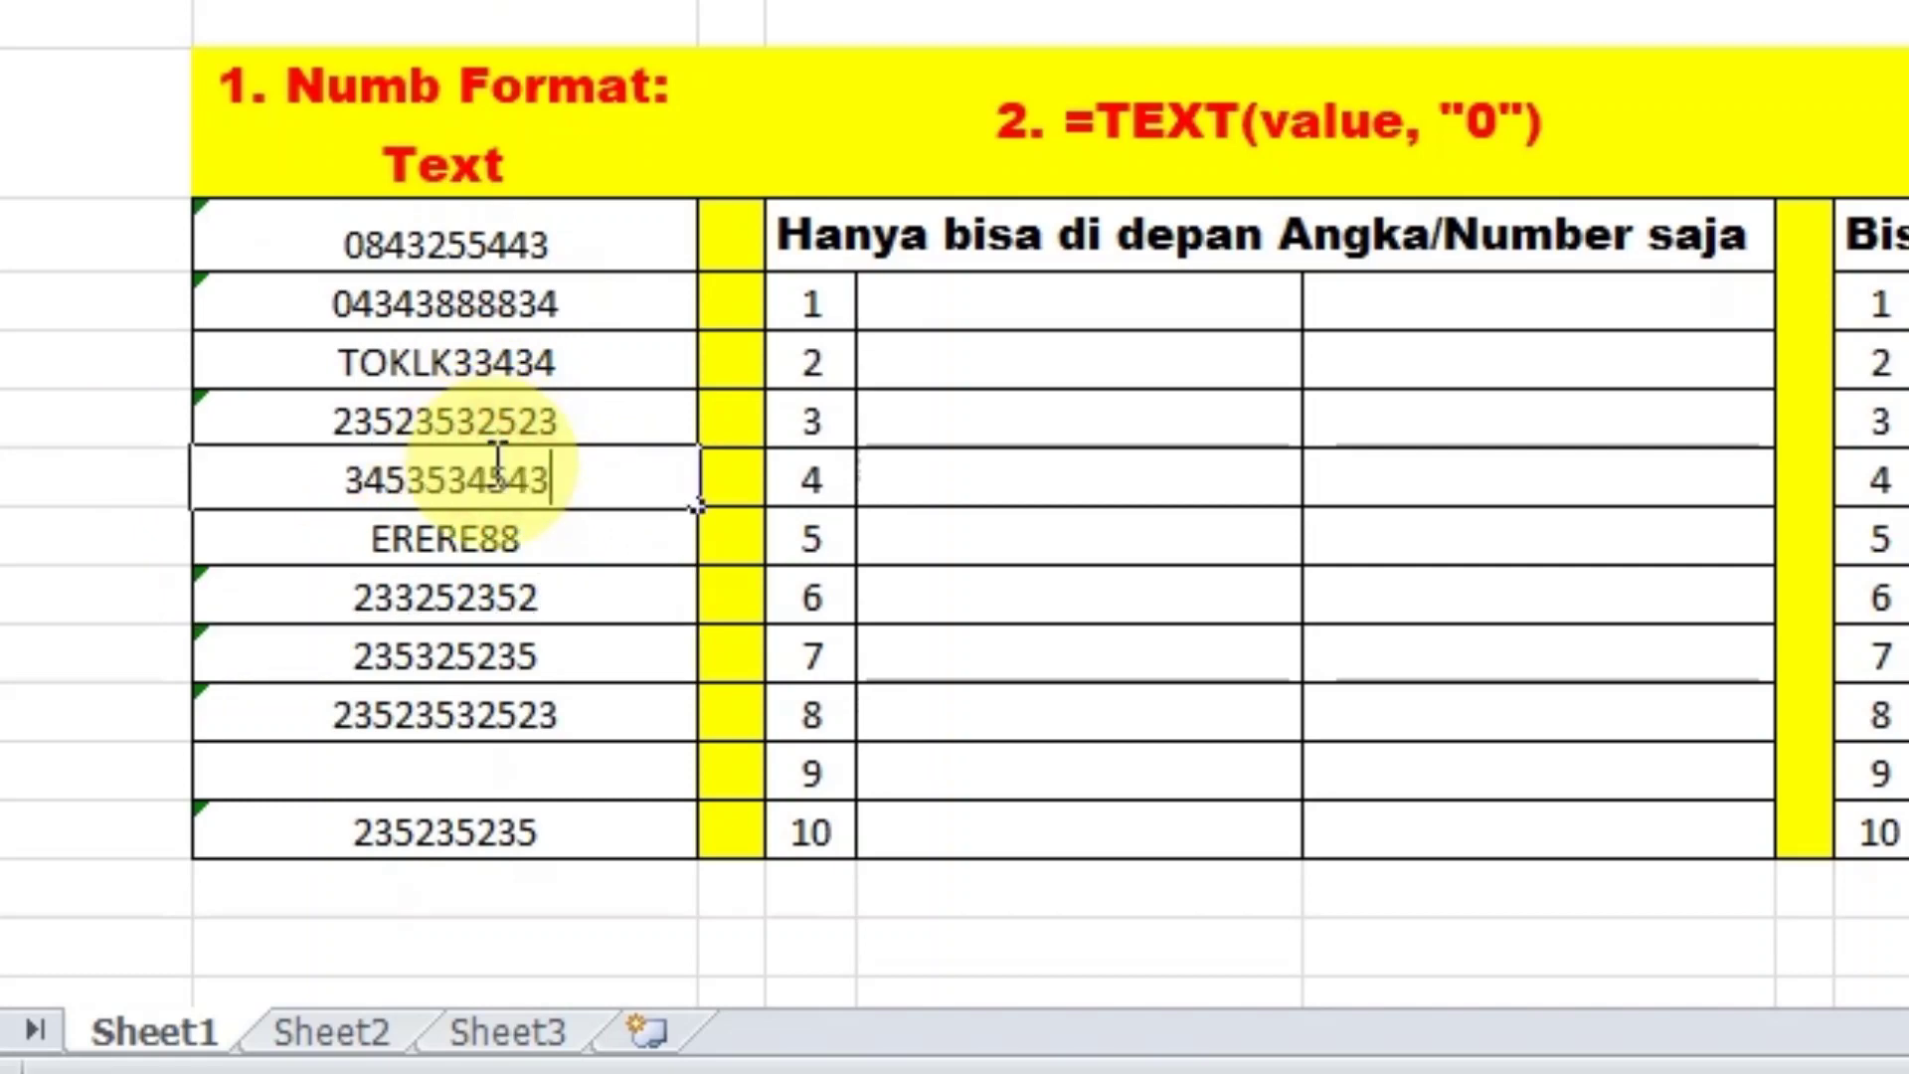
{"action": "key", "text": "Return"}
{"action": "type", "text": "345435435"}
{"action": "key", "text": "Return"}
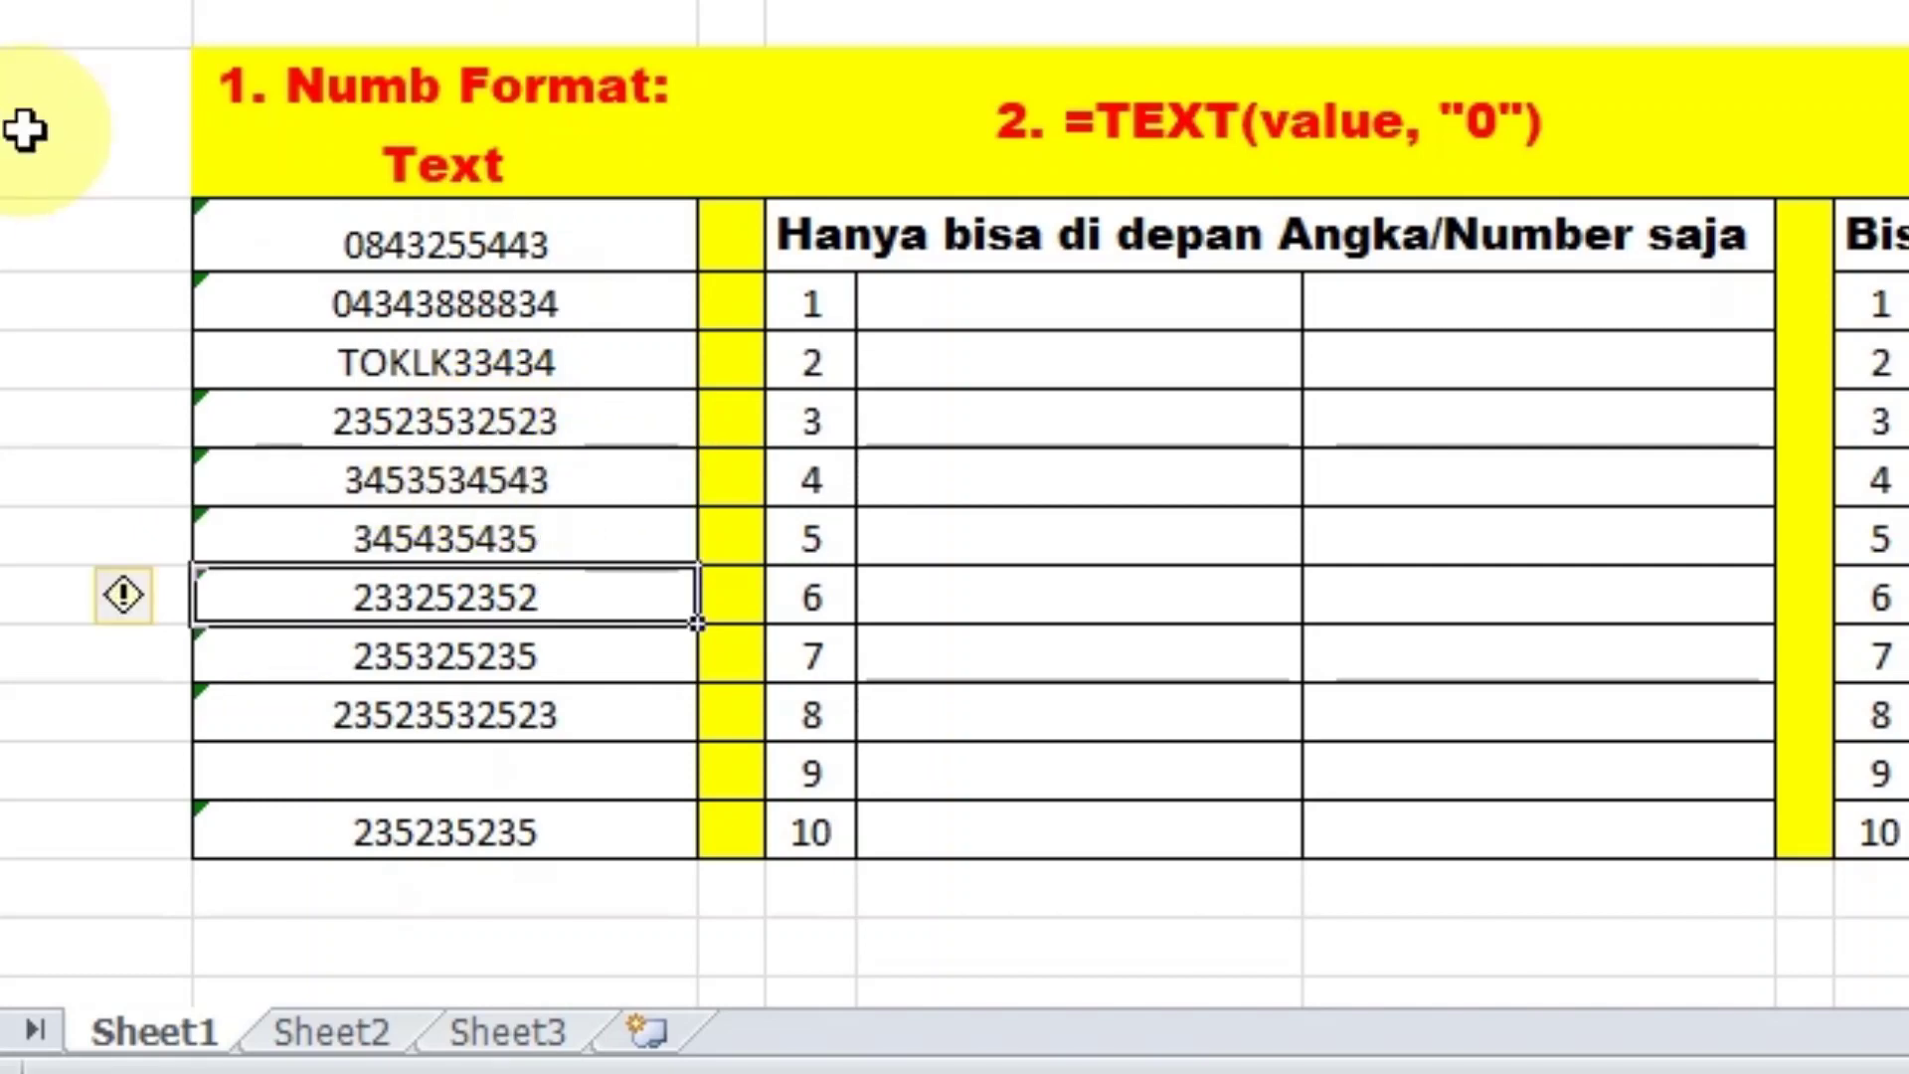
{"action": "left_click_drag", "start_coordinate": [457, 234], "coordinate": [473, 769]}
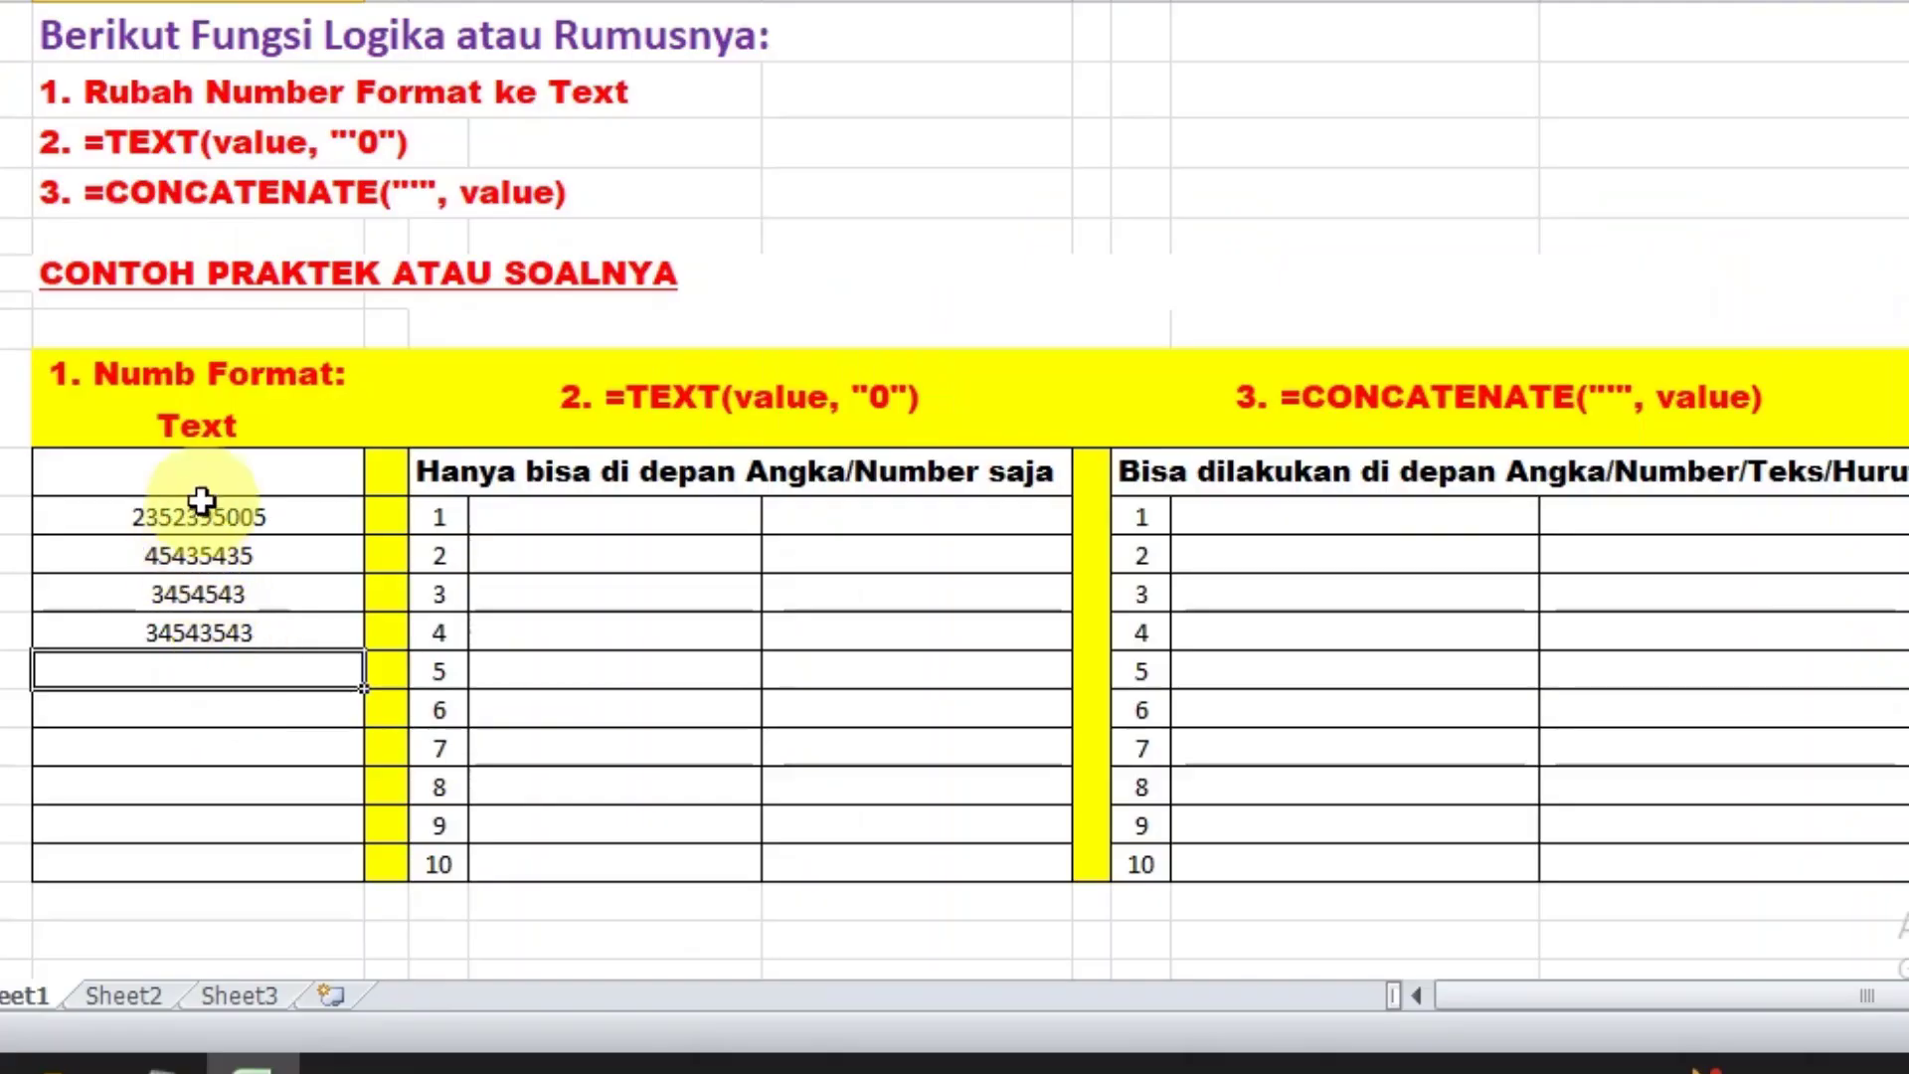
Step: Apply the Text number format to the column range down to row 10
{"action": "left_click_drag", "start_coordinate": [199, 507], "coordinate": [226, 881]}
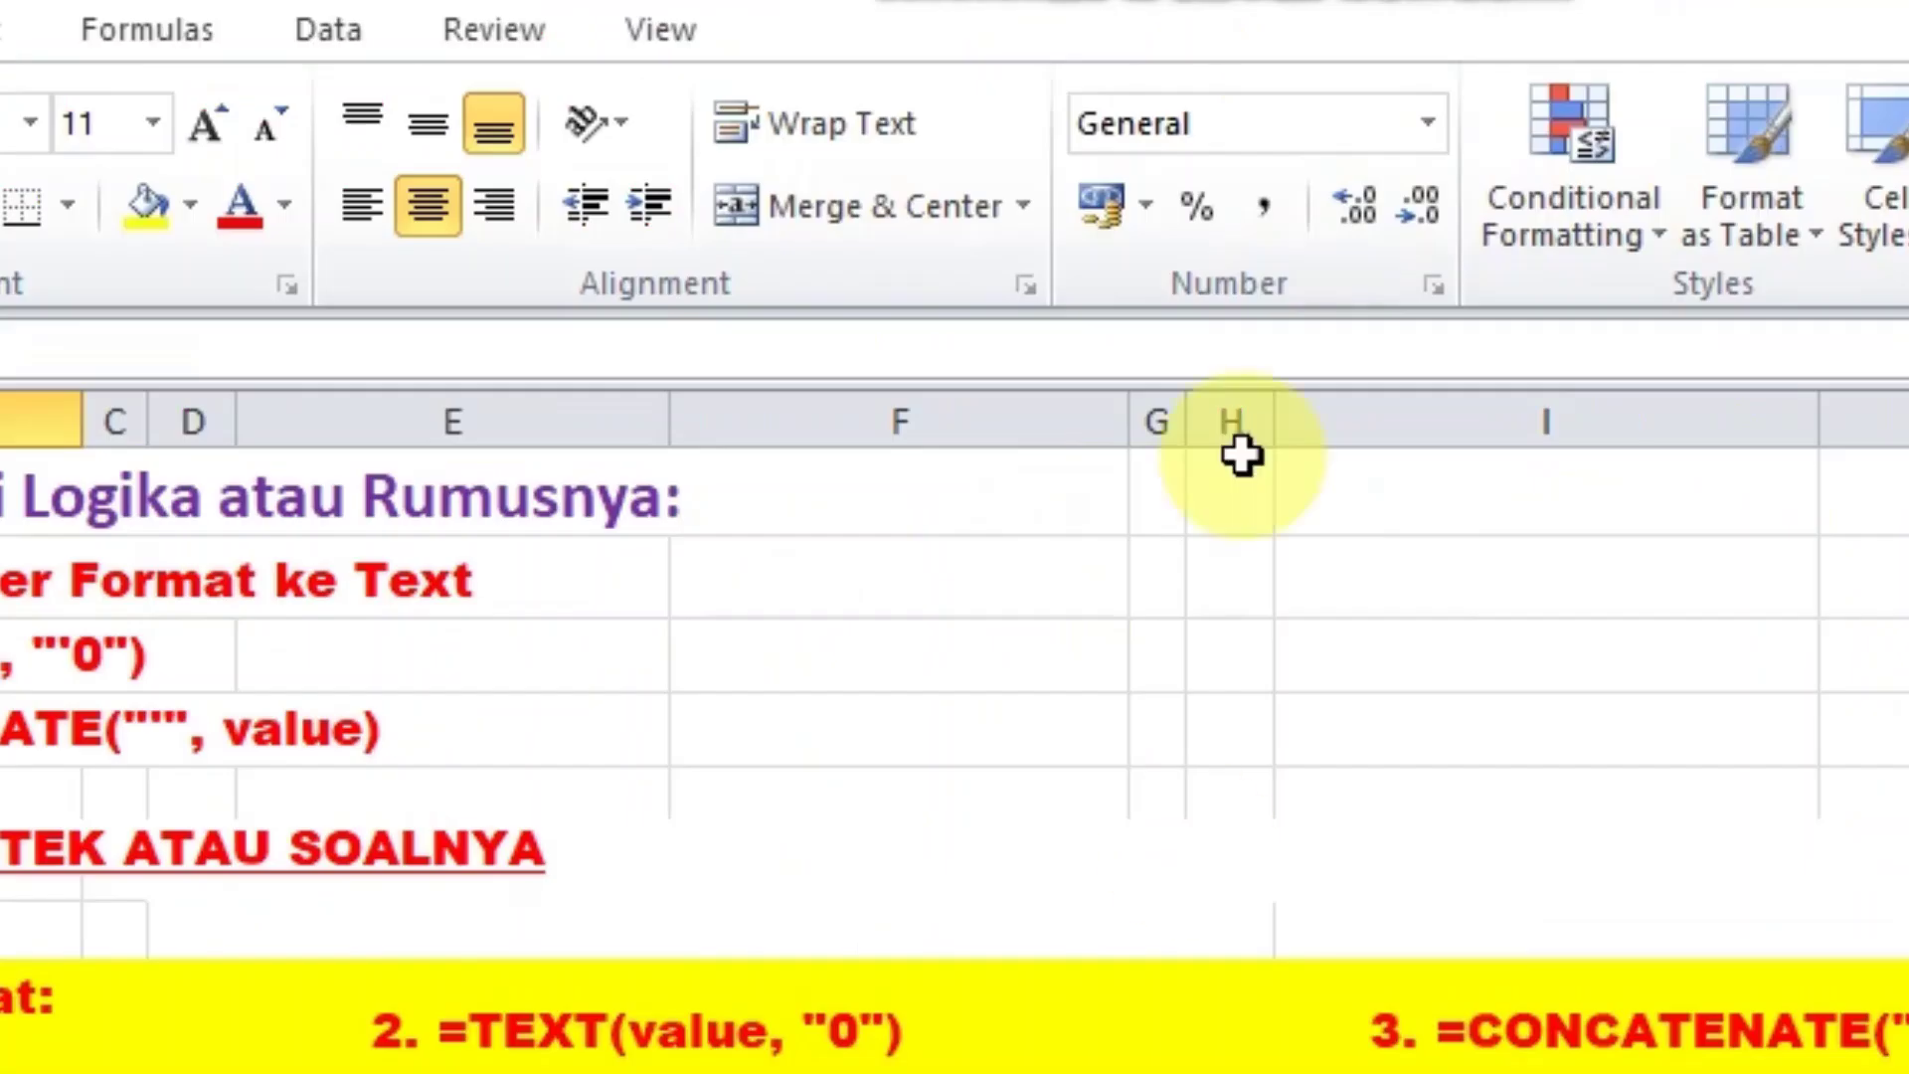
{"action": "left_click", "coordinate": [1329, 115]}
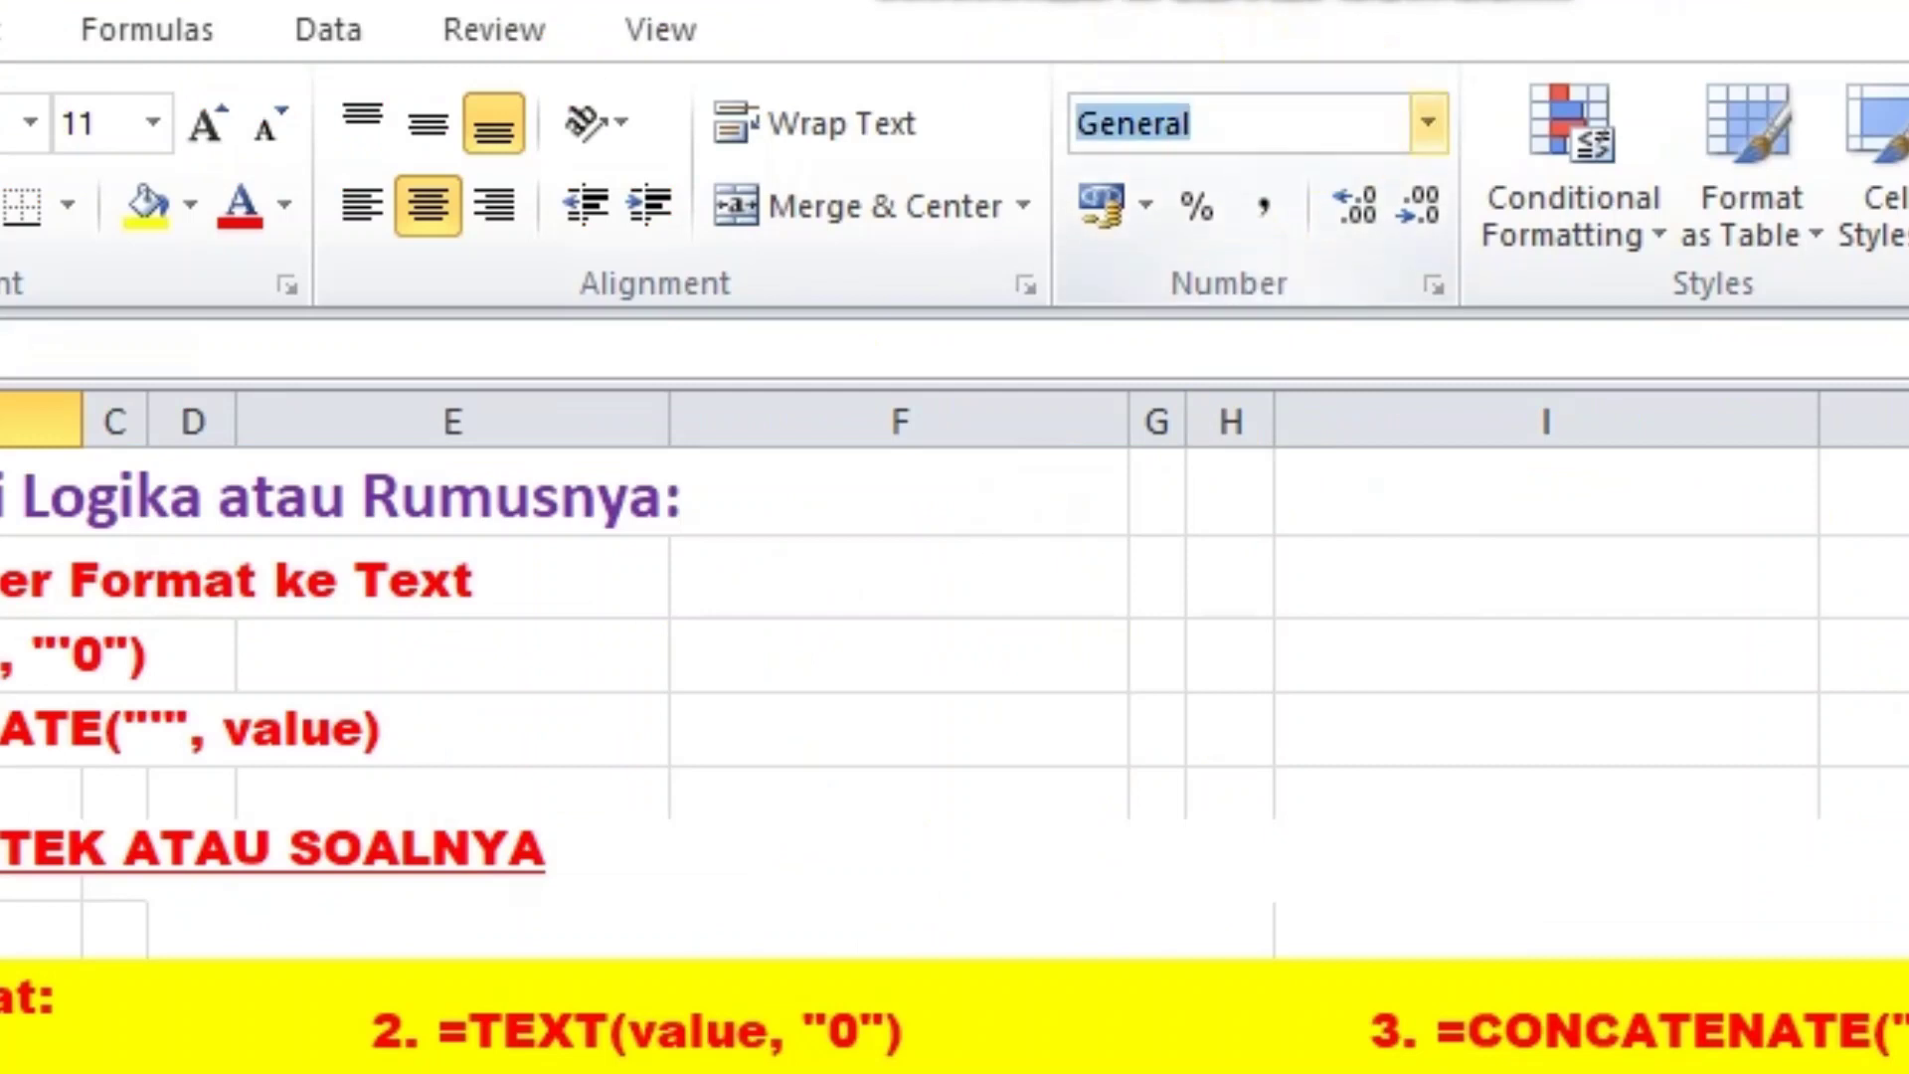
{"action": "type", "text": "Text"}
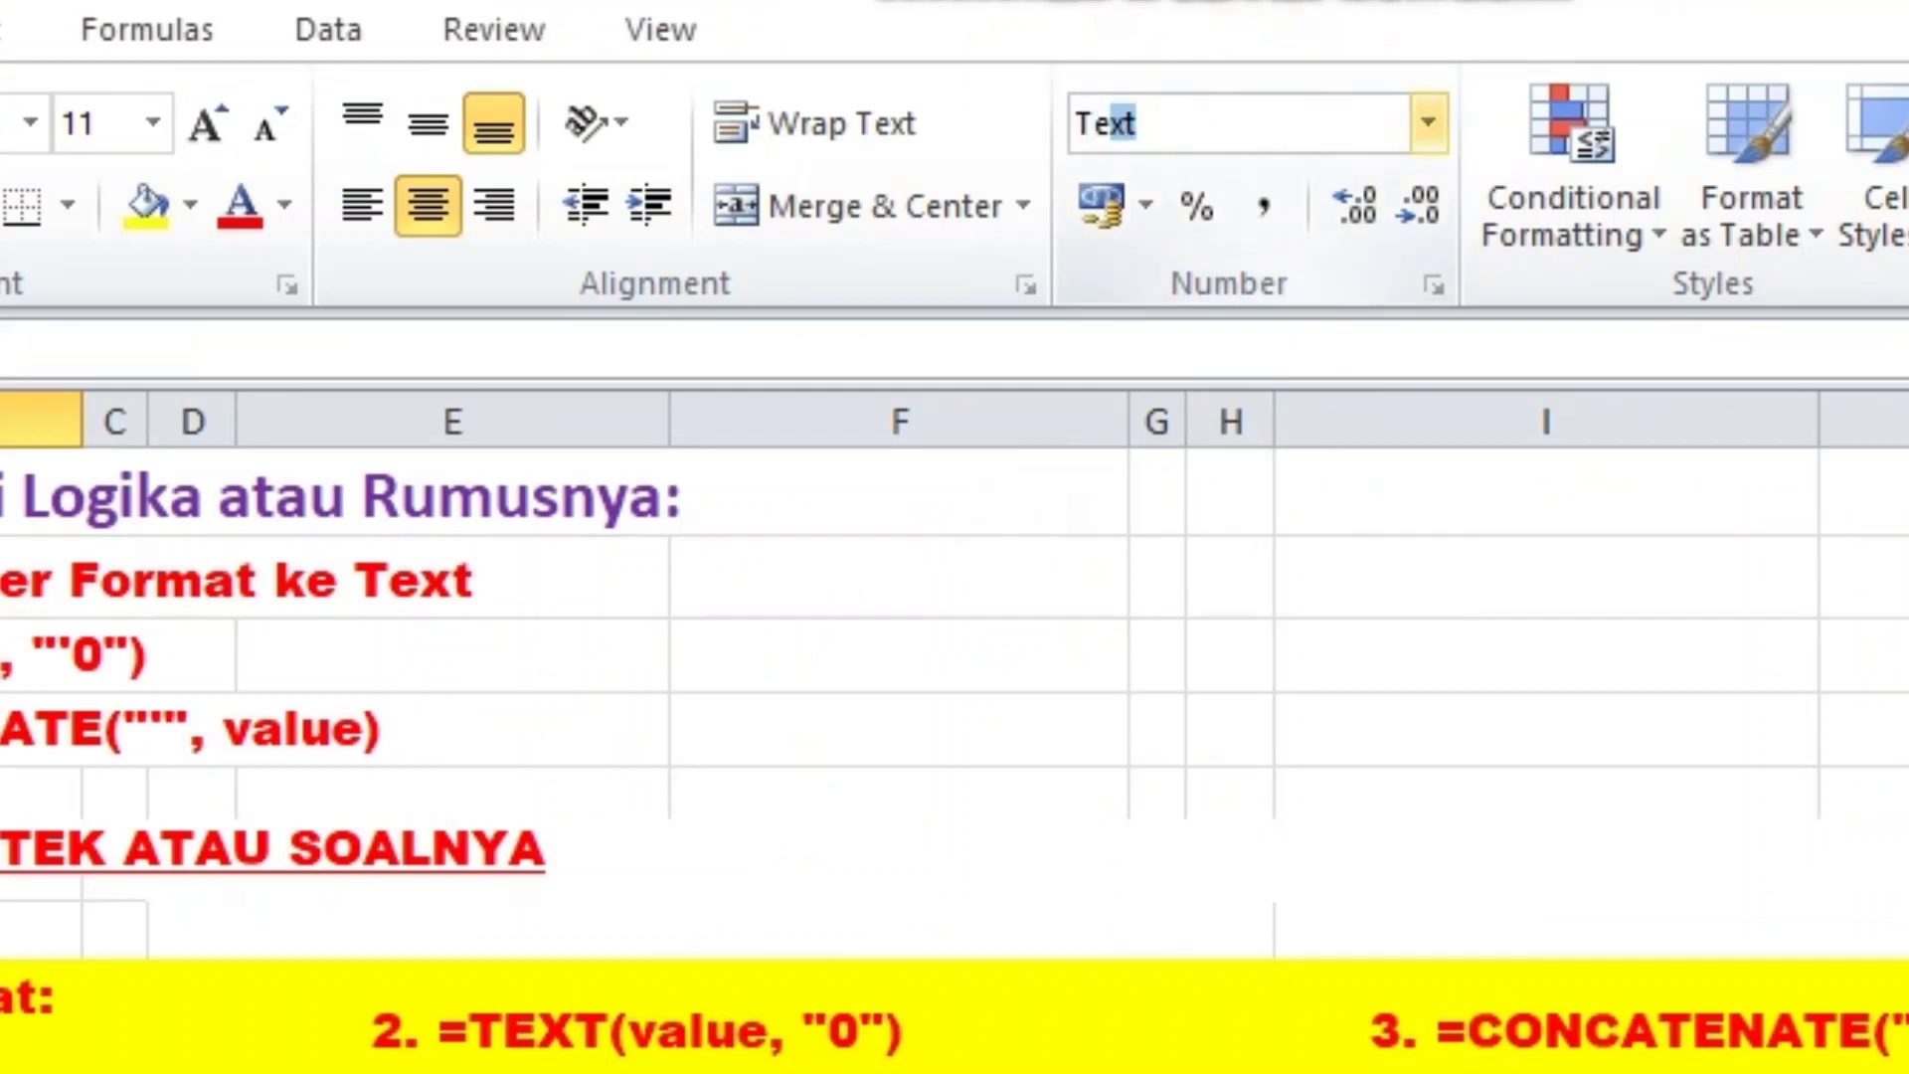
{"action": "key", "text": "Return"}
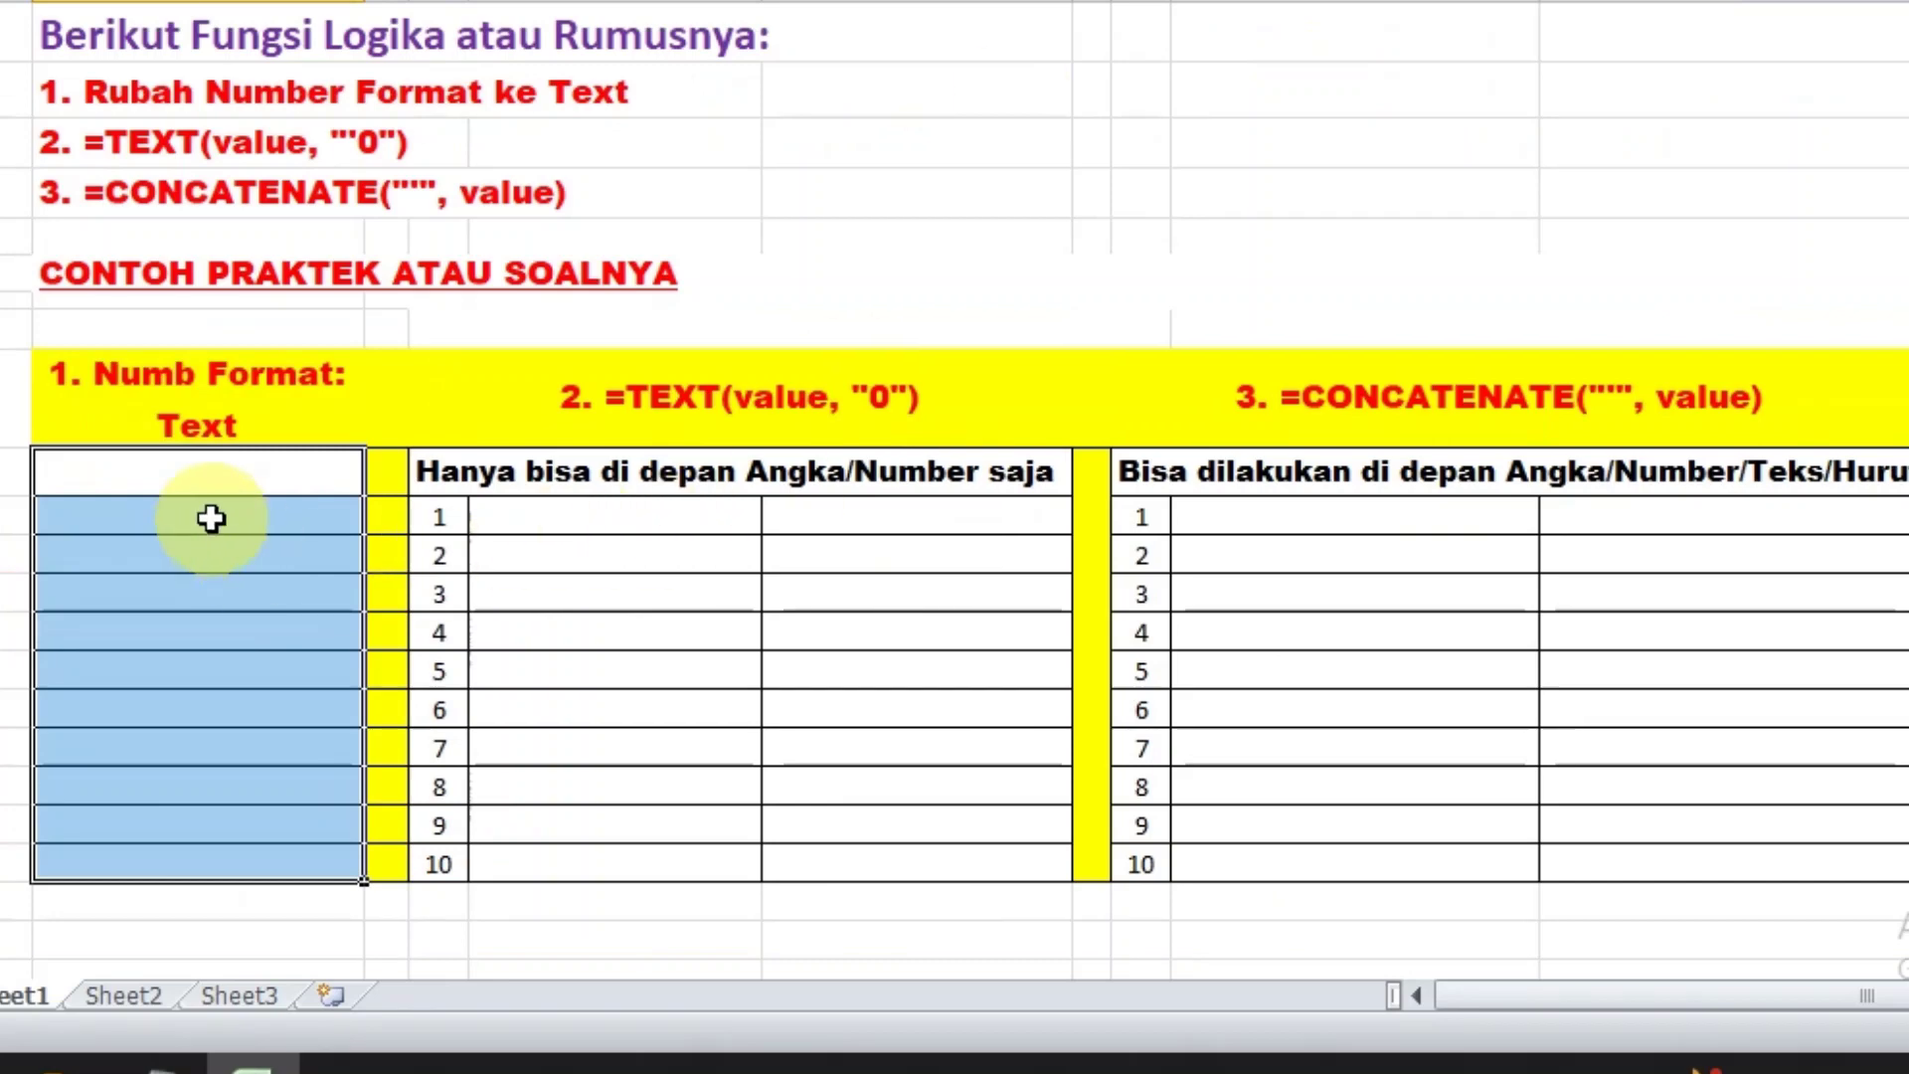
{"action": "left_click", "coordinate": [211, 517]}
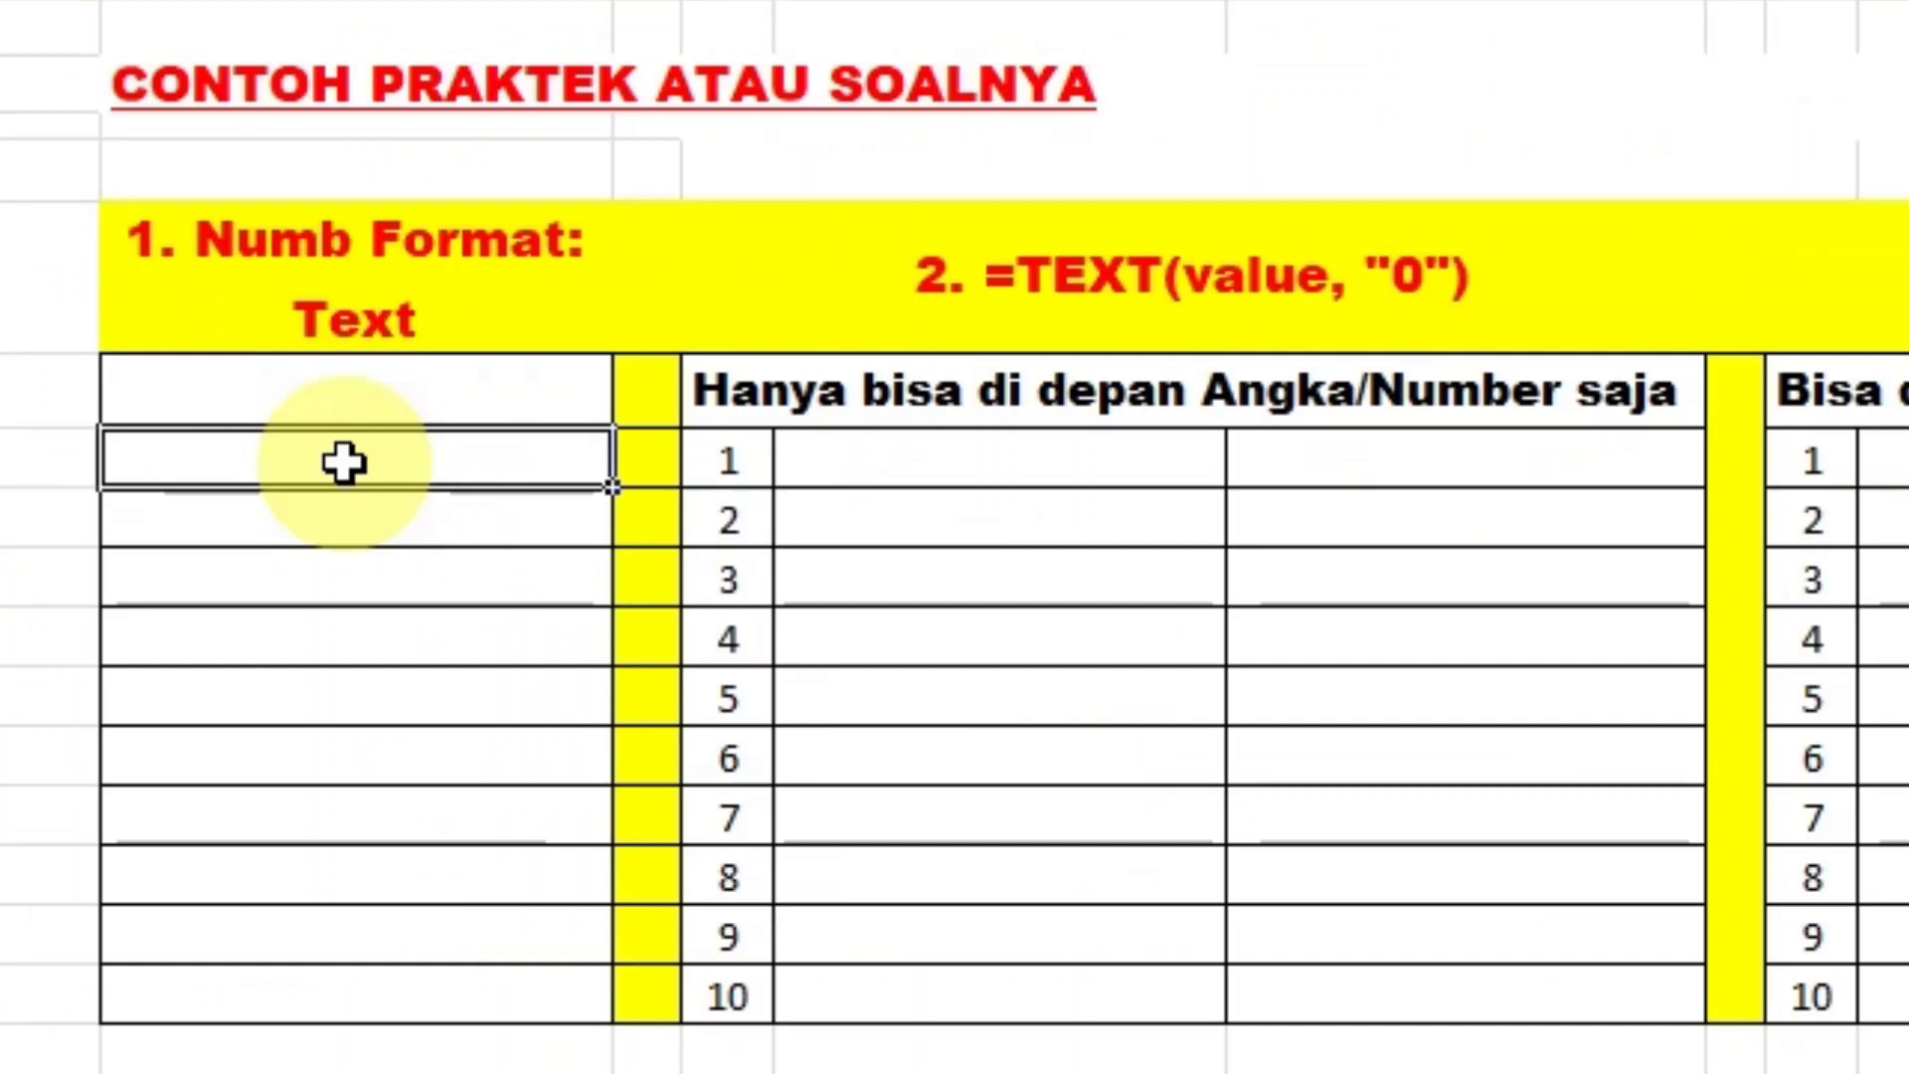
{"action": "double_click", "coordinate": [343, 462]}
{"action": "type", "text": "43534543"}
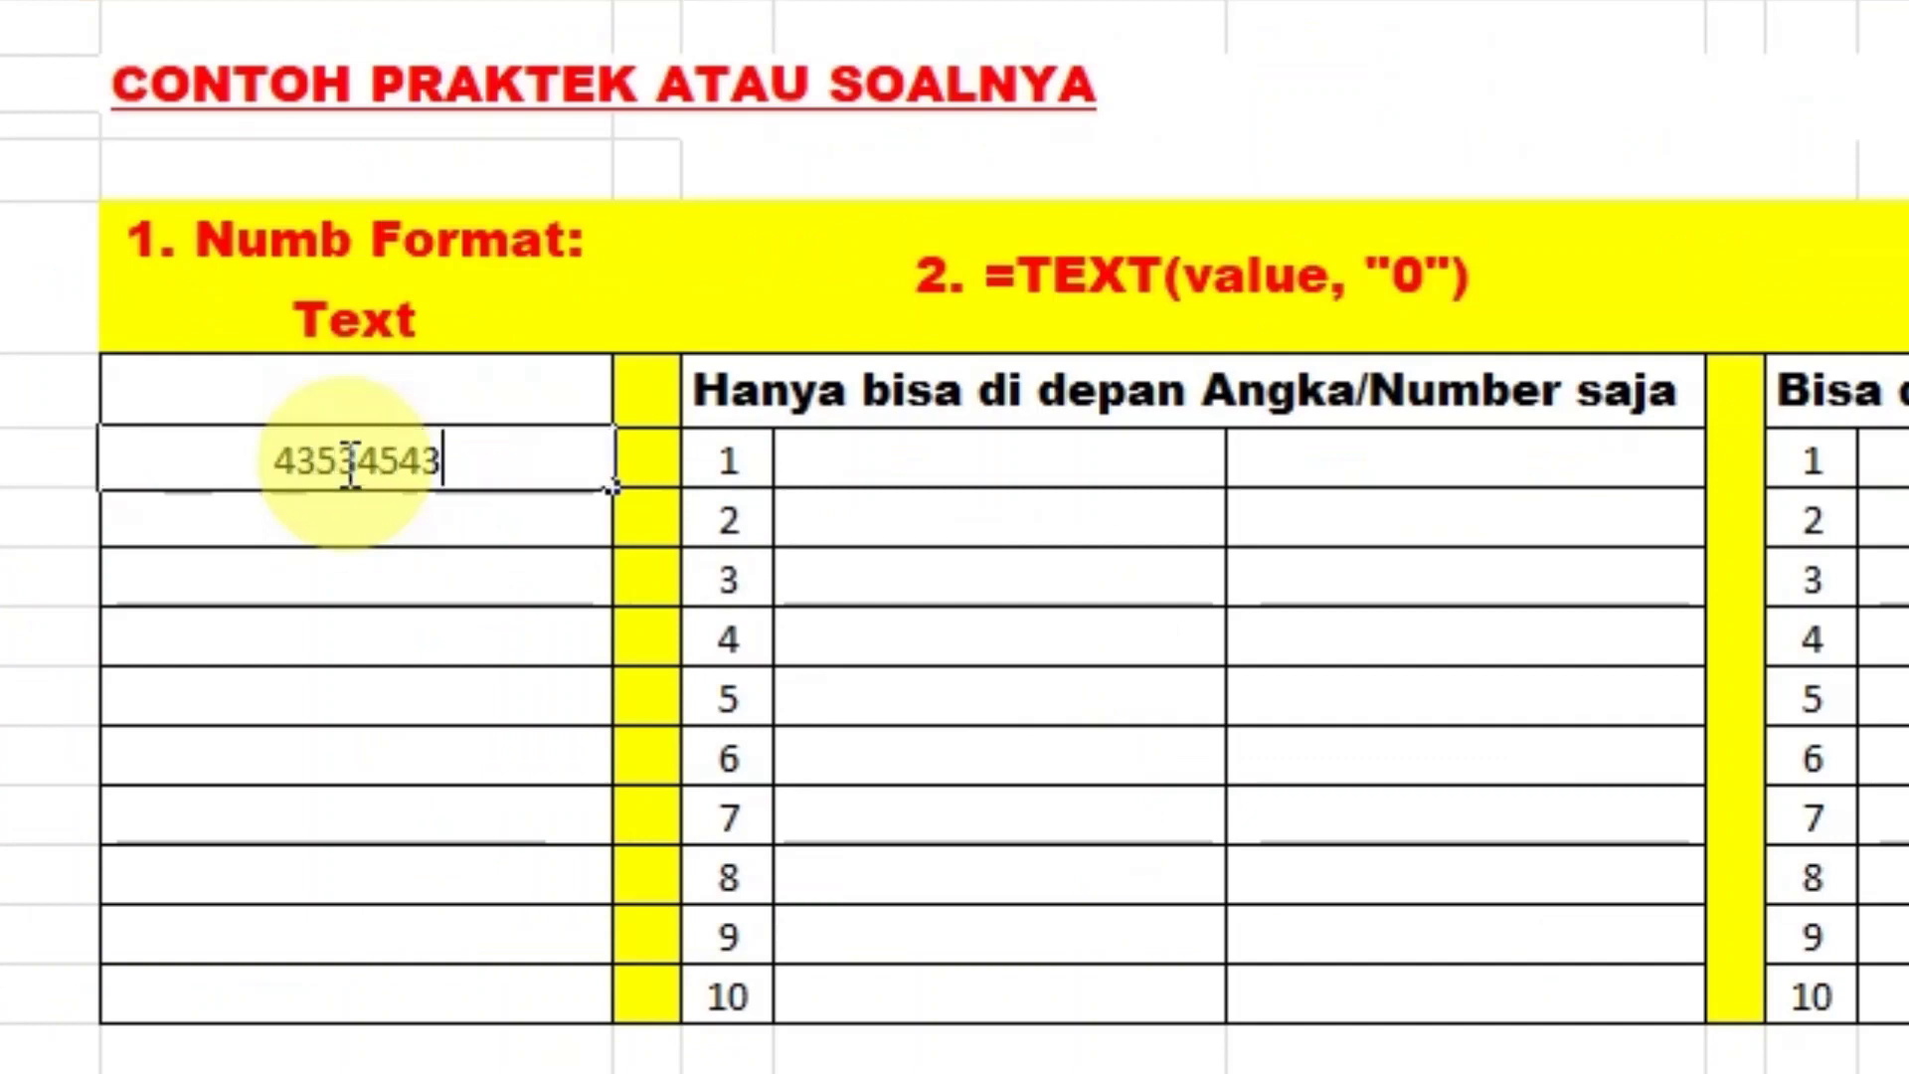
{"action": "type", "text": "5345"}
{"action": "key", "text": "Return"}
{"action": "type", "text": "3345435435345"}
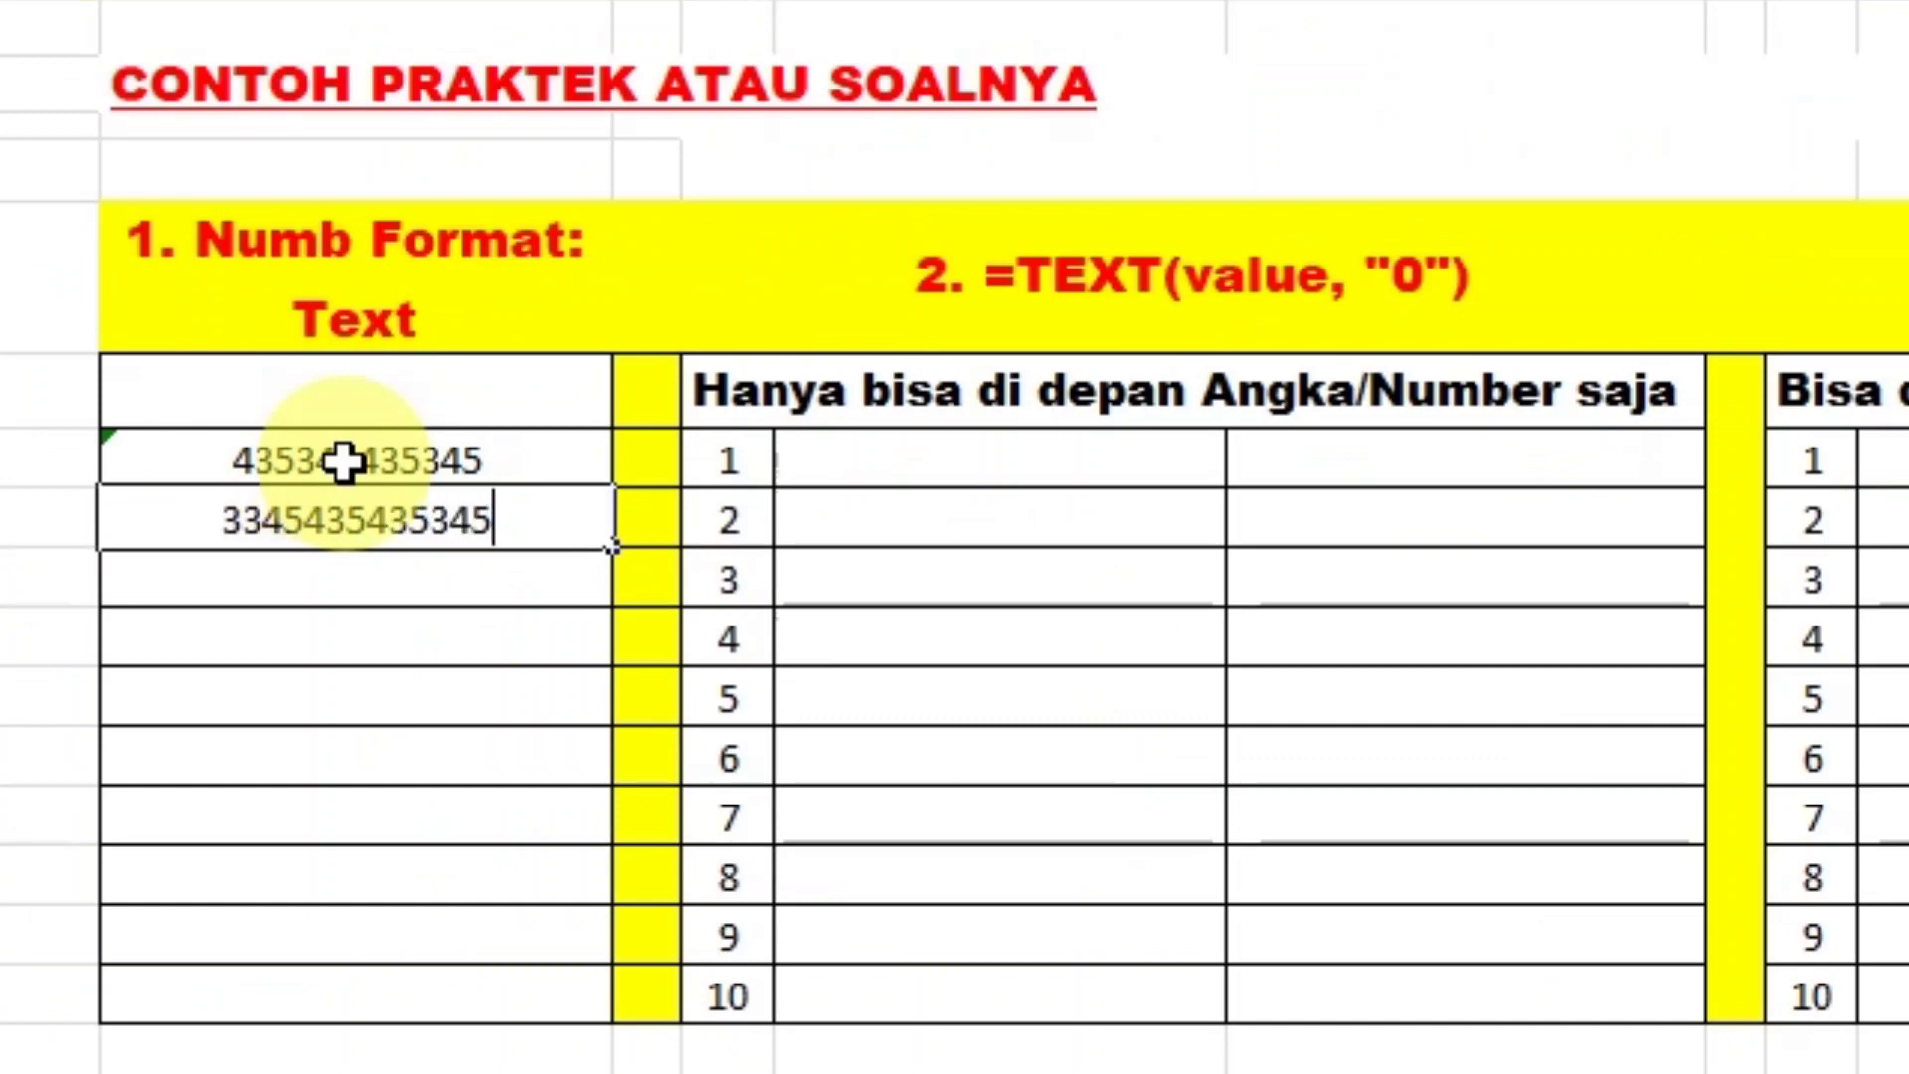
{"action": "key", "text": "Return"}
{"action": "type", "text": "3454353453434"}
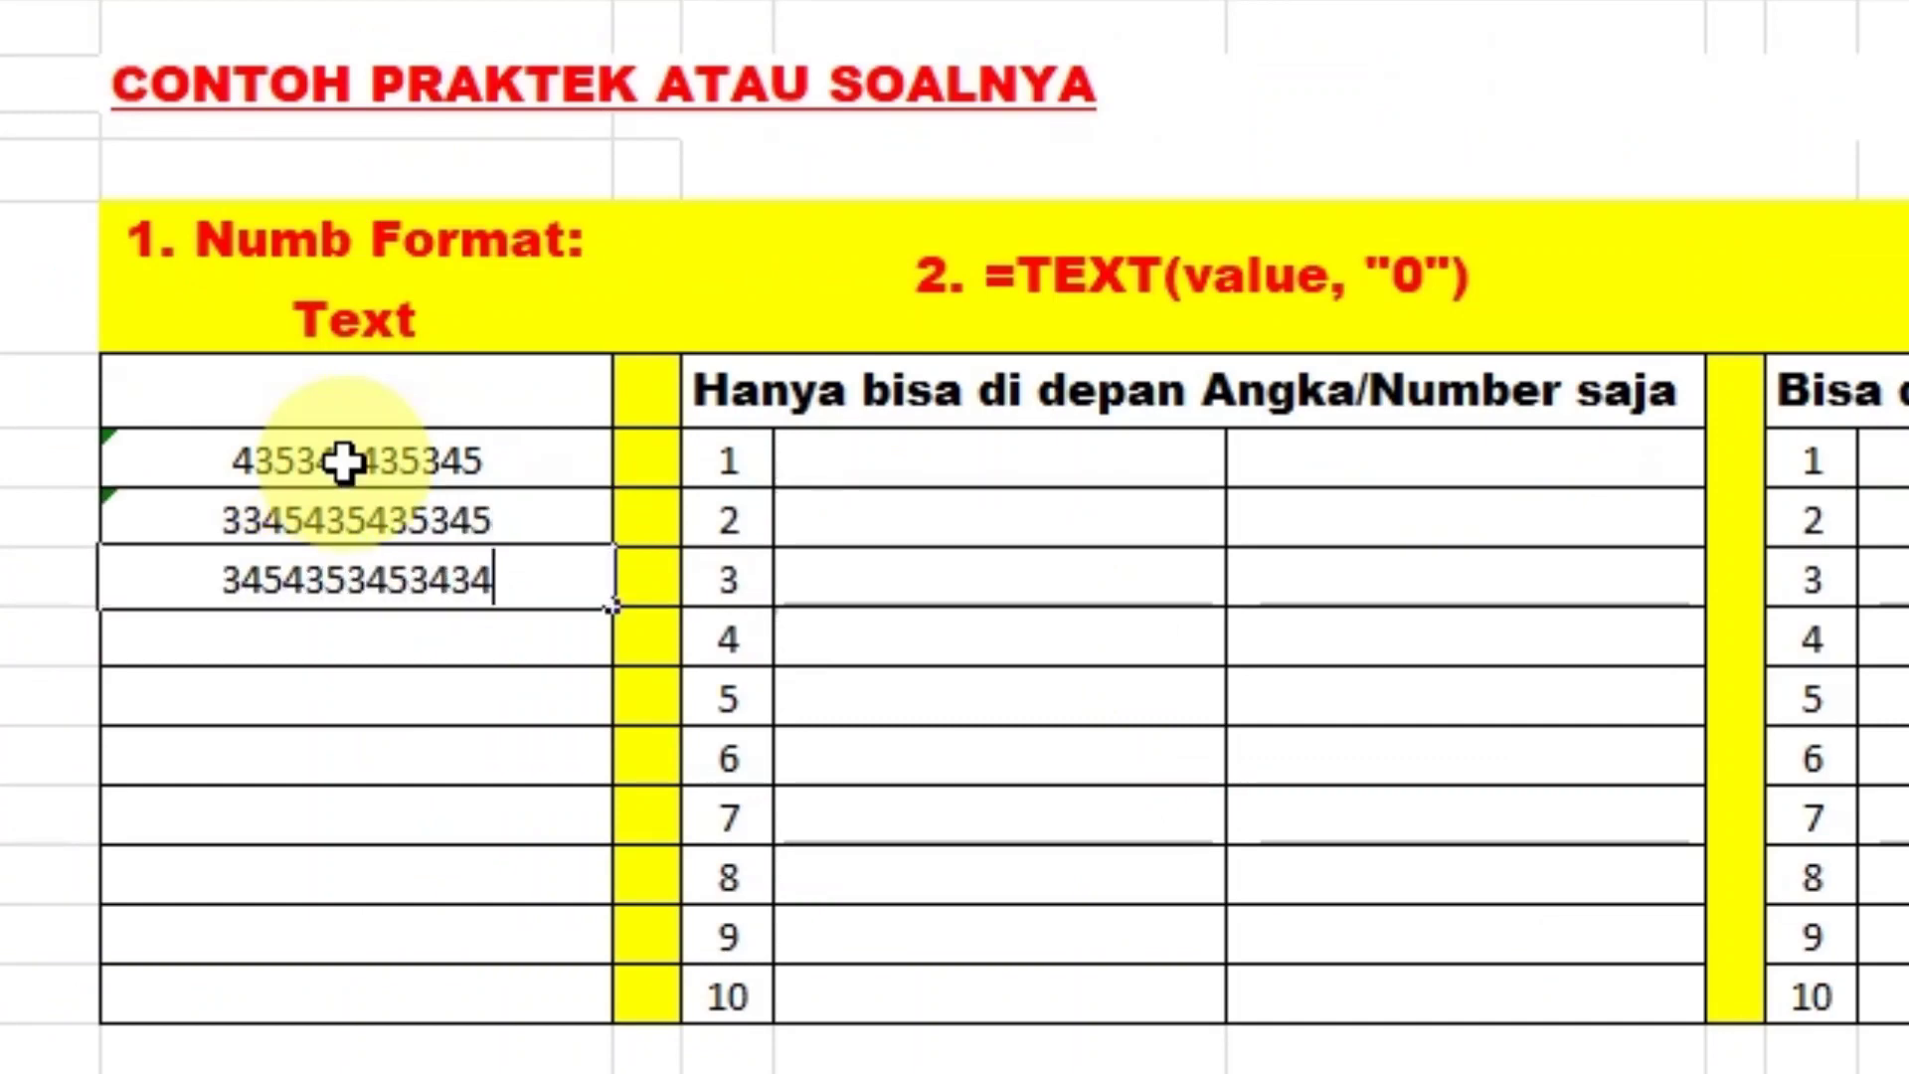
{"action": "key", "text": "Return"}
{"action": "type", "text": "053534534534"}
{"action": "key", "text": "Return"}
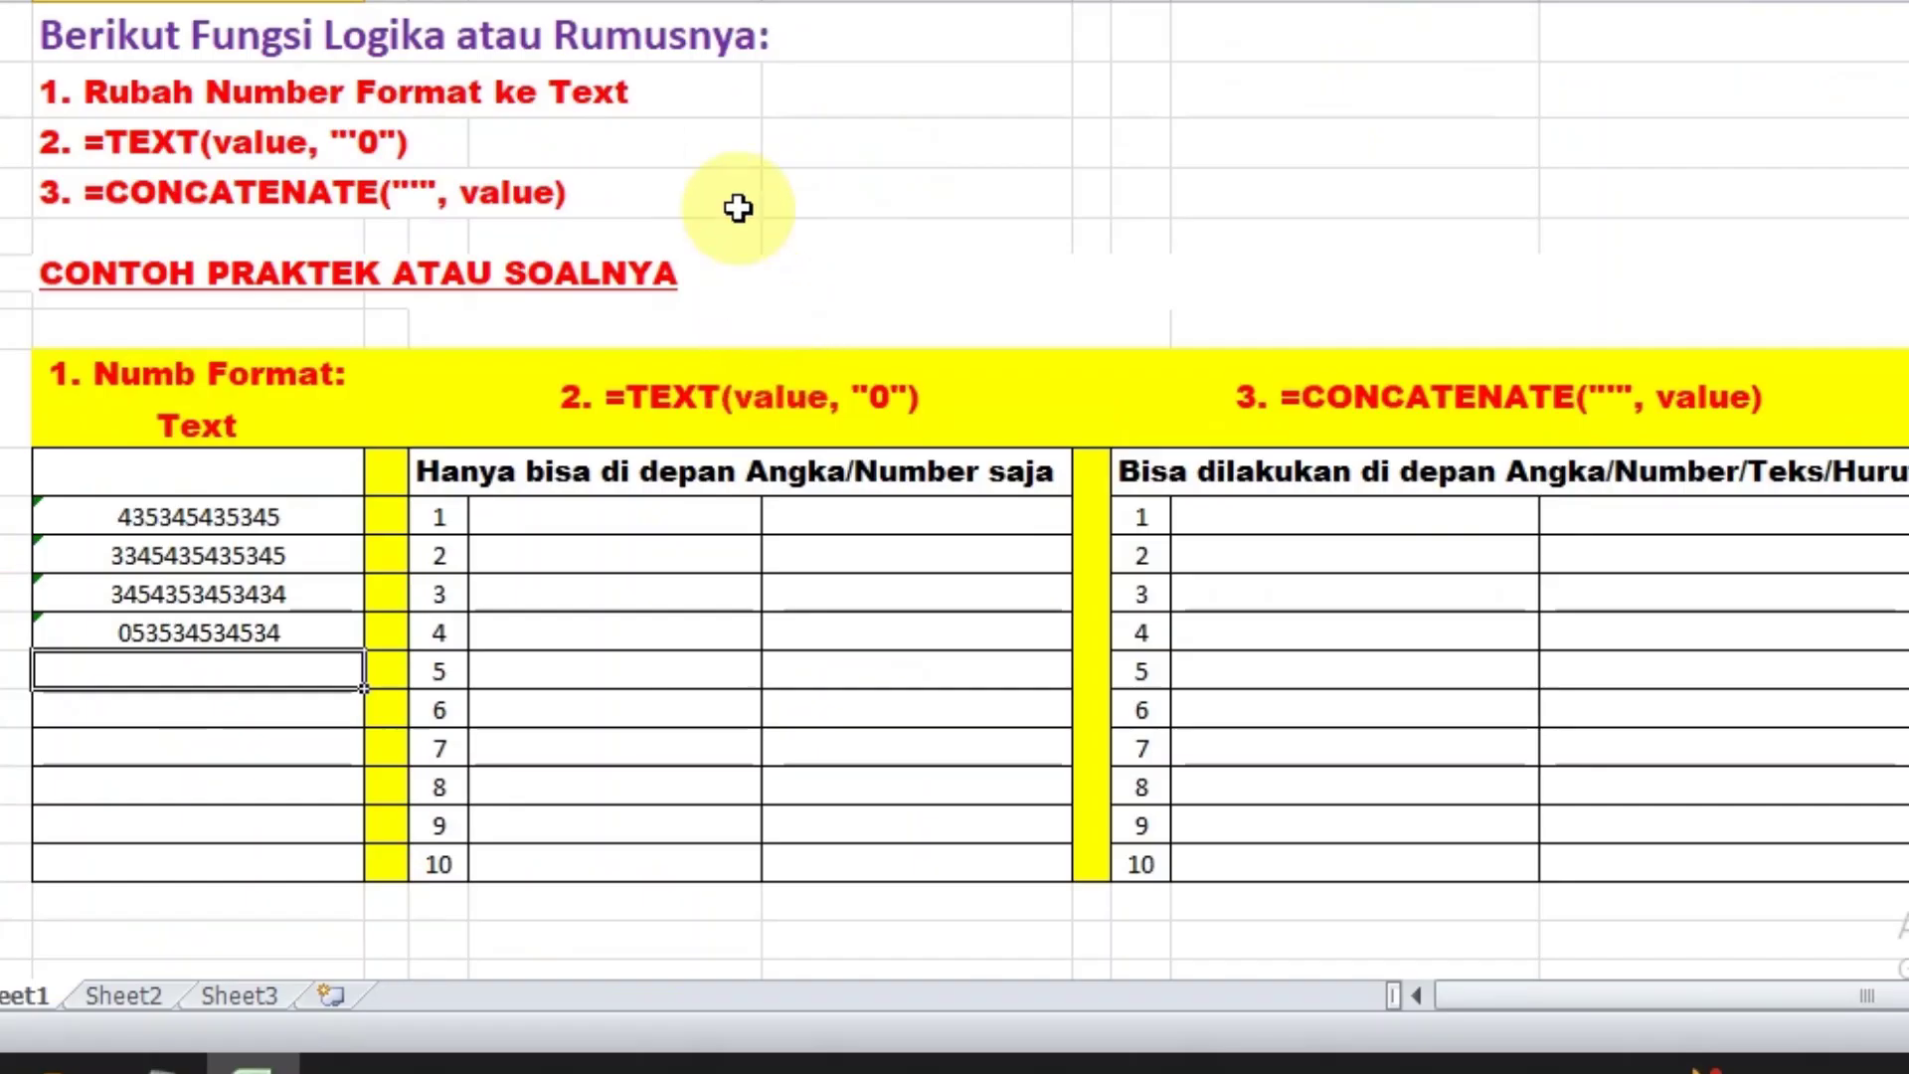
{"action": "left_click", "coordinate": [110, 134]}
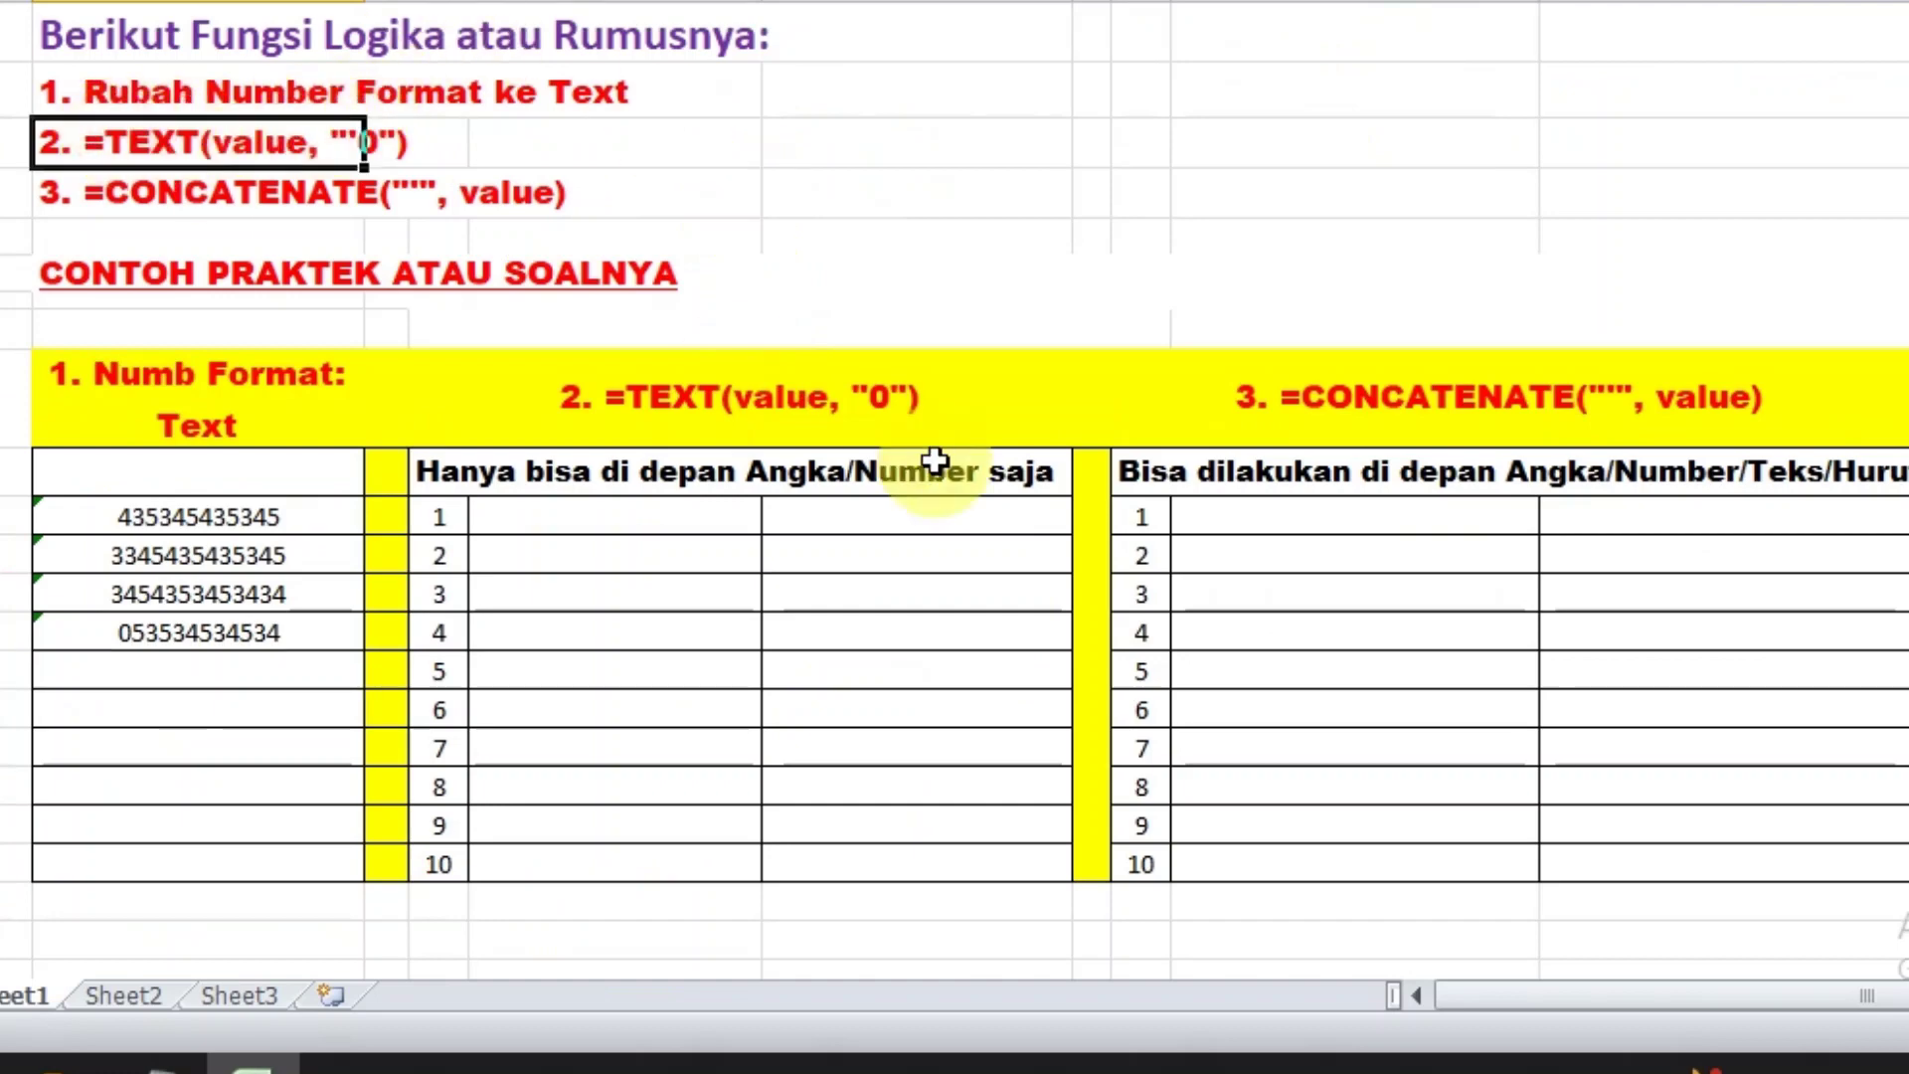
{"action": "left_click", "coordinate": [668, 422]}
{"action": "left_click", "coordinate": [630, 517]}
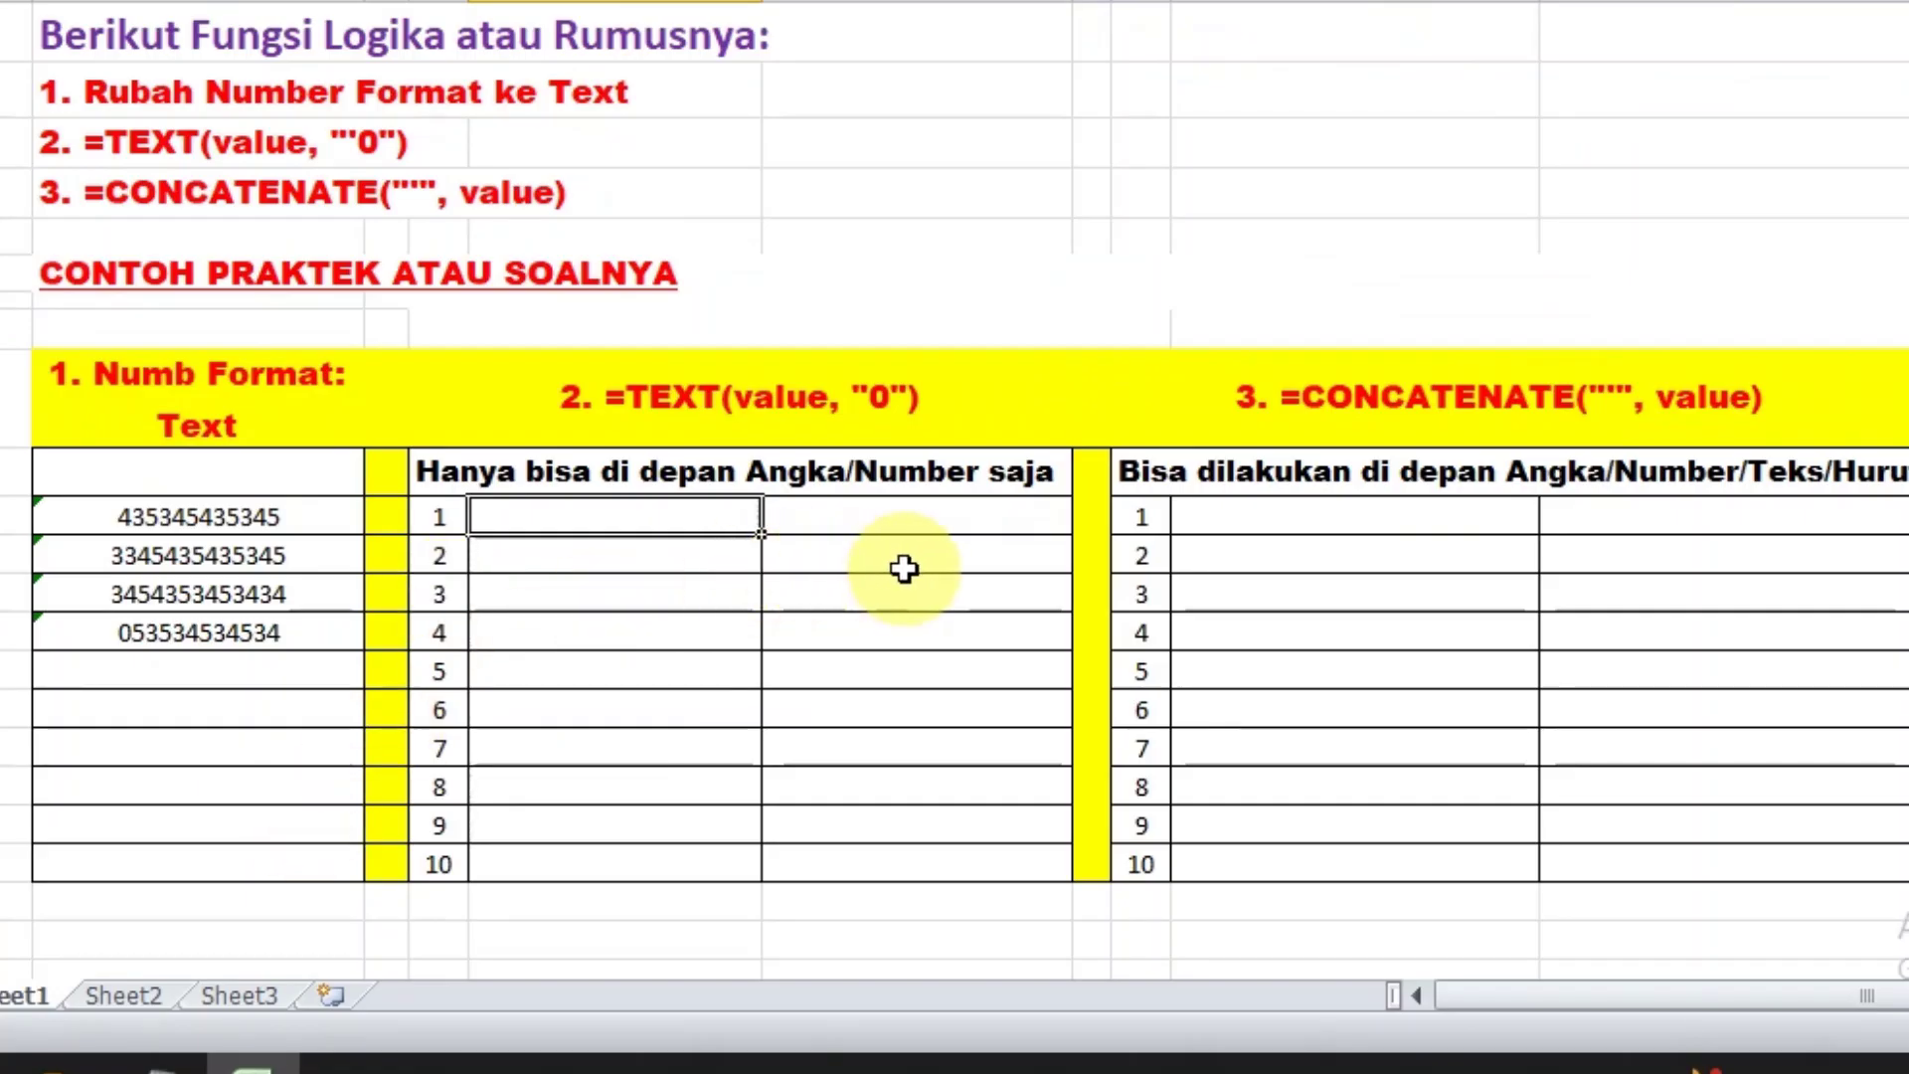
{"action": "type", "text": "2343255"}
{"action": "type", "text": "552"}
{"action": "key", "text": "Return"}
{"action": "type", "text": "325325235"}
{"action": "key", "text": "Return"}
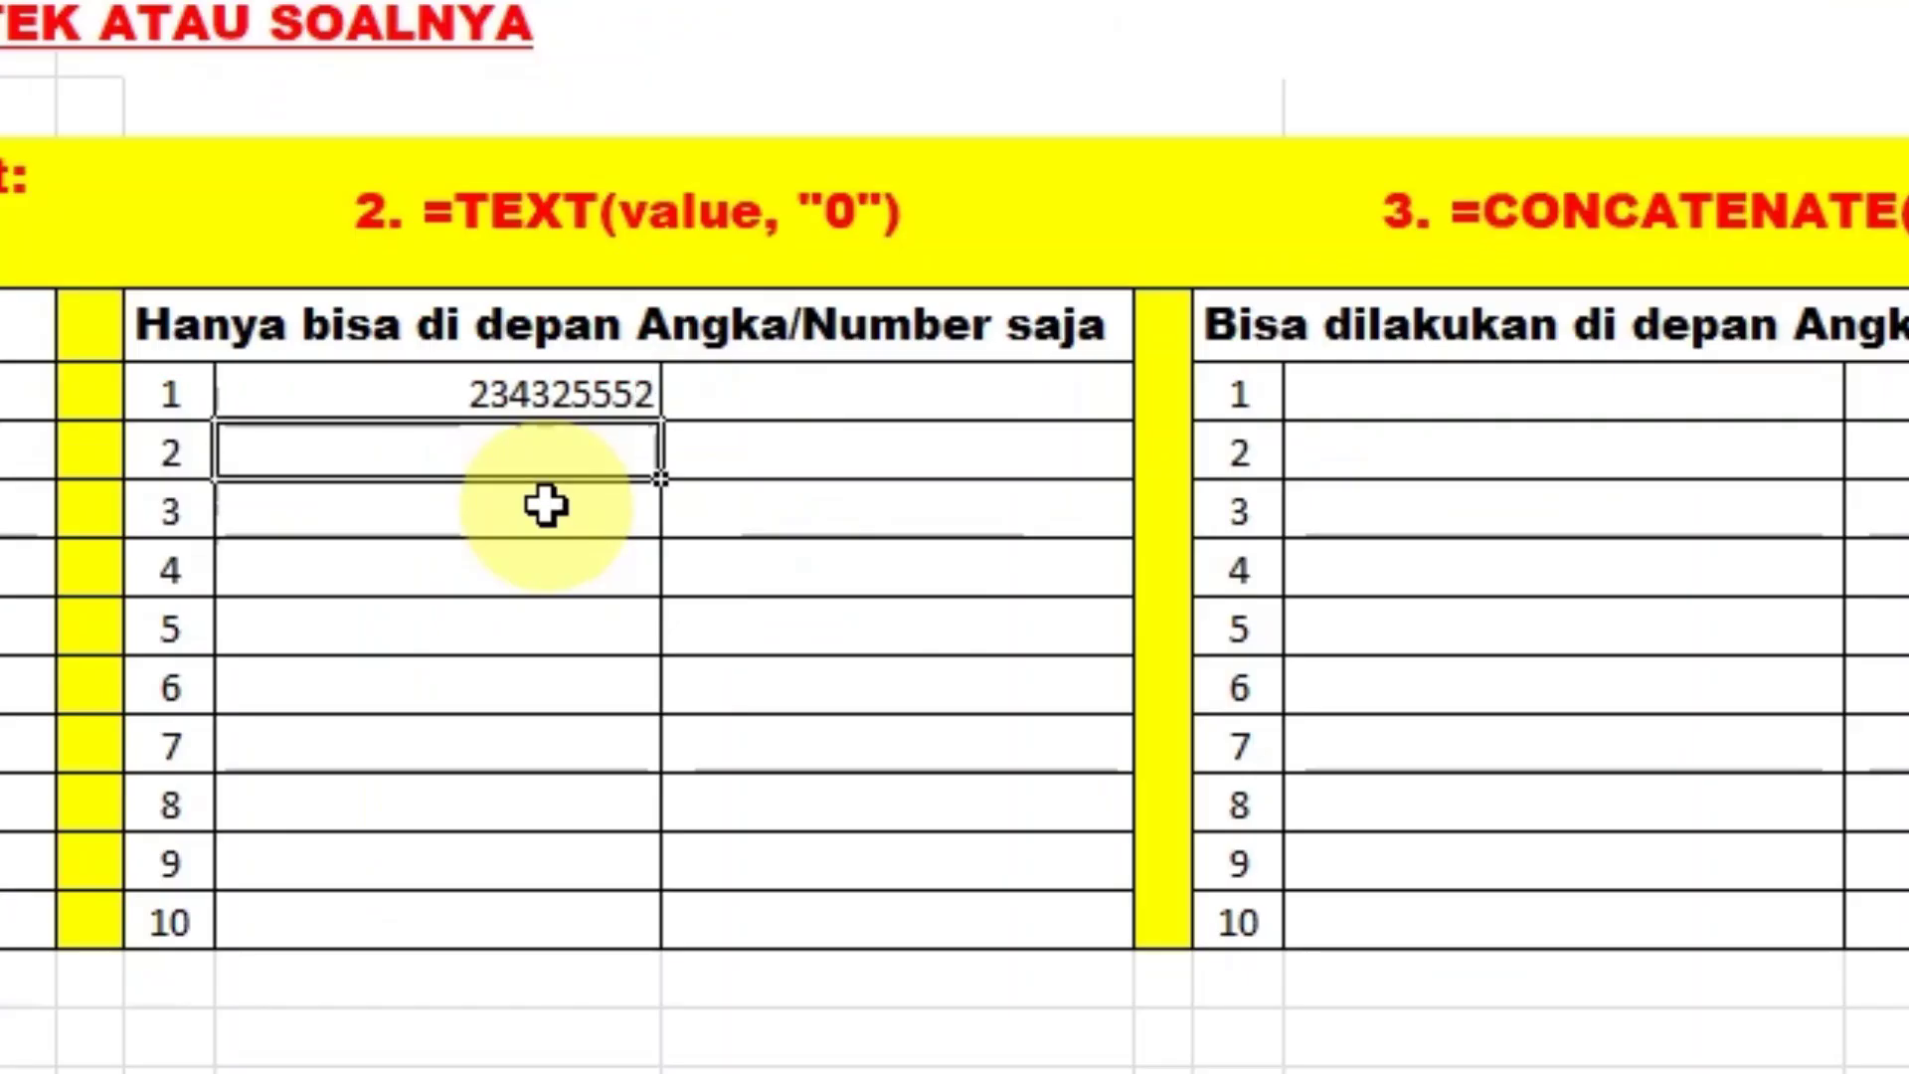
{"action": "type", "text": "57"}
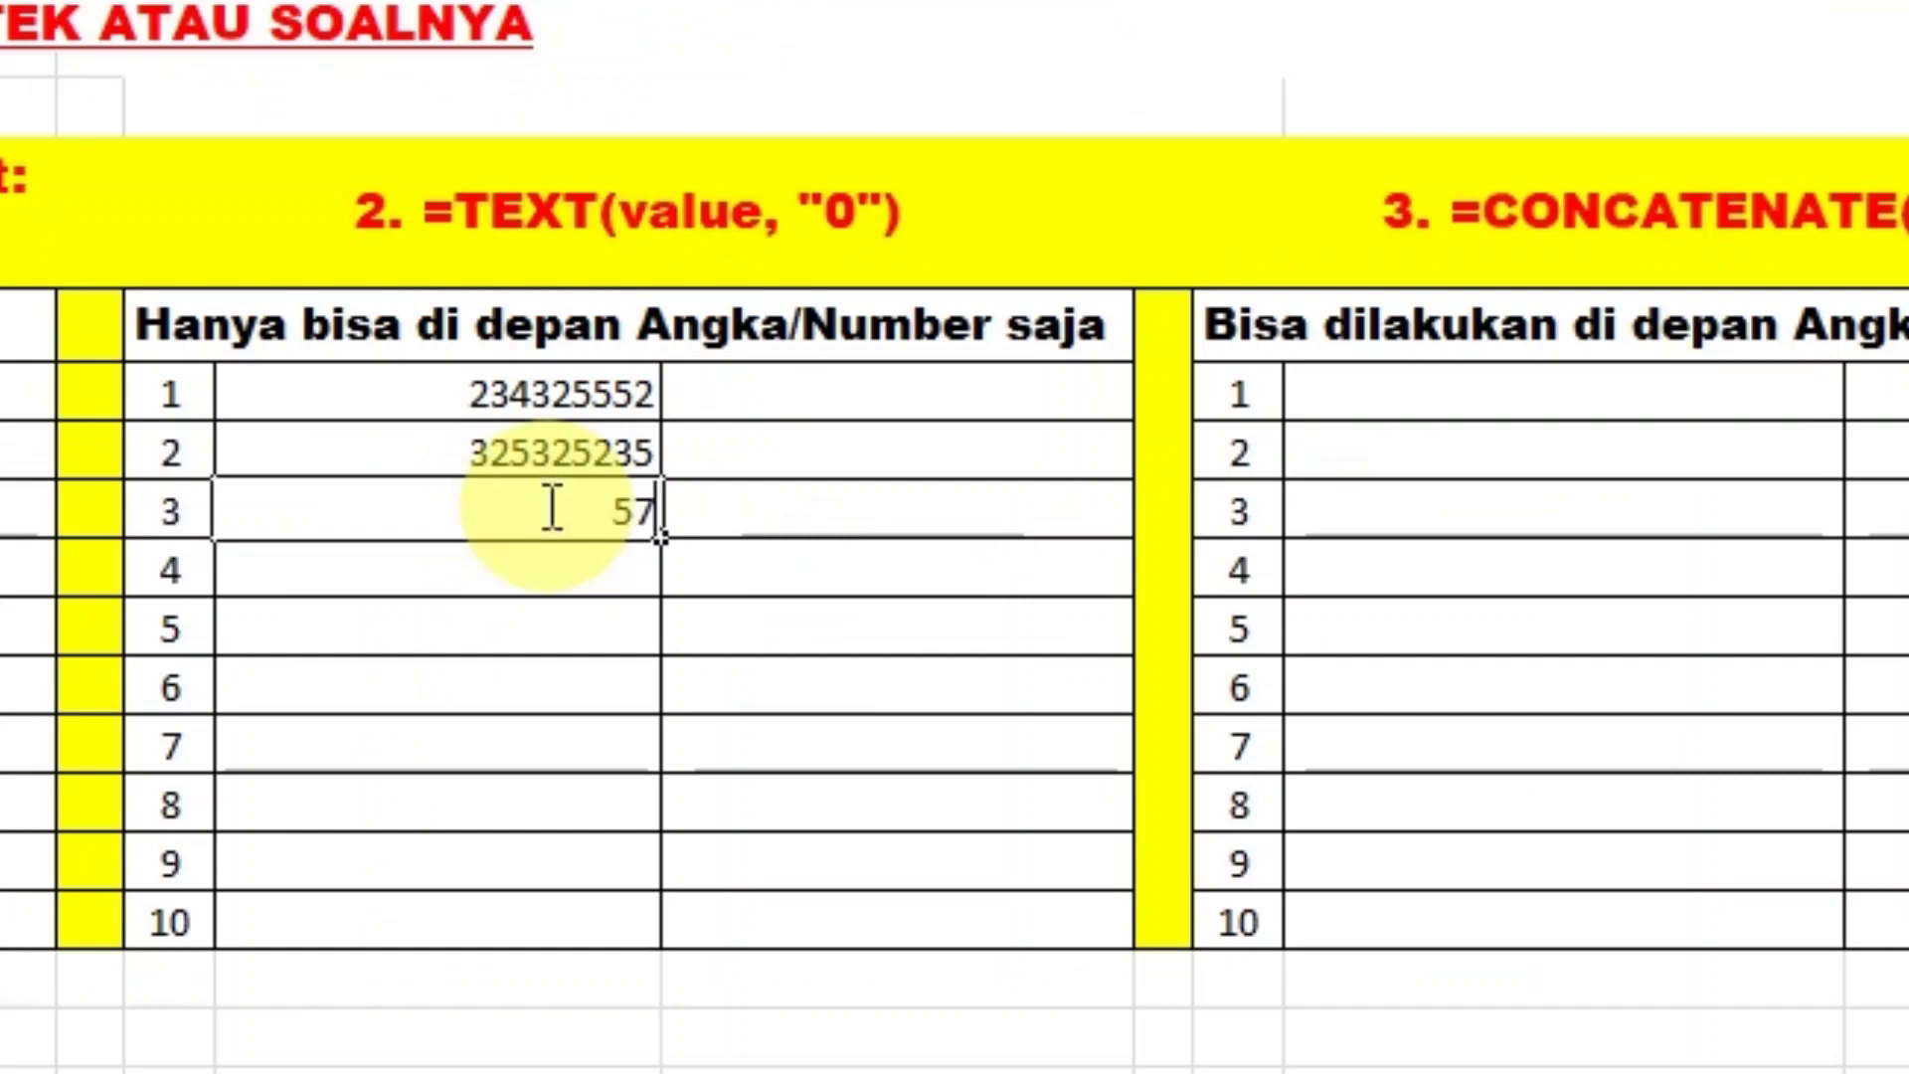
{"action": "type", "text": "45745745"}
{"action": "key", "text": "Return"}
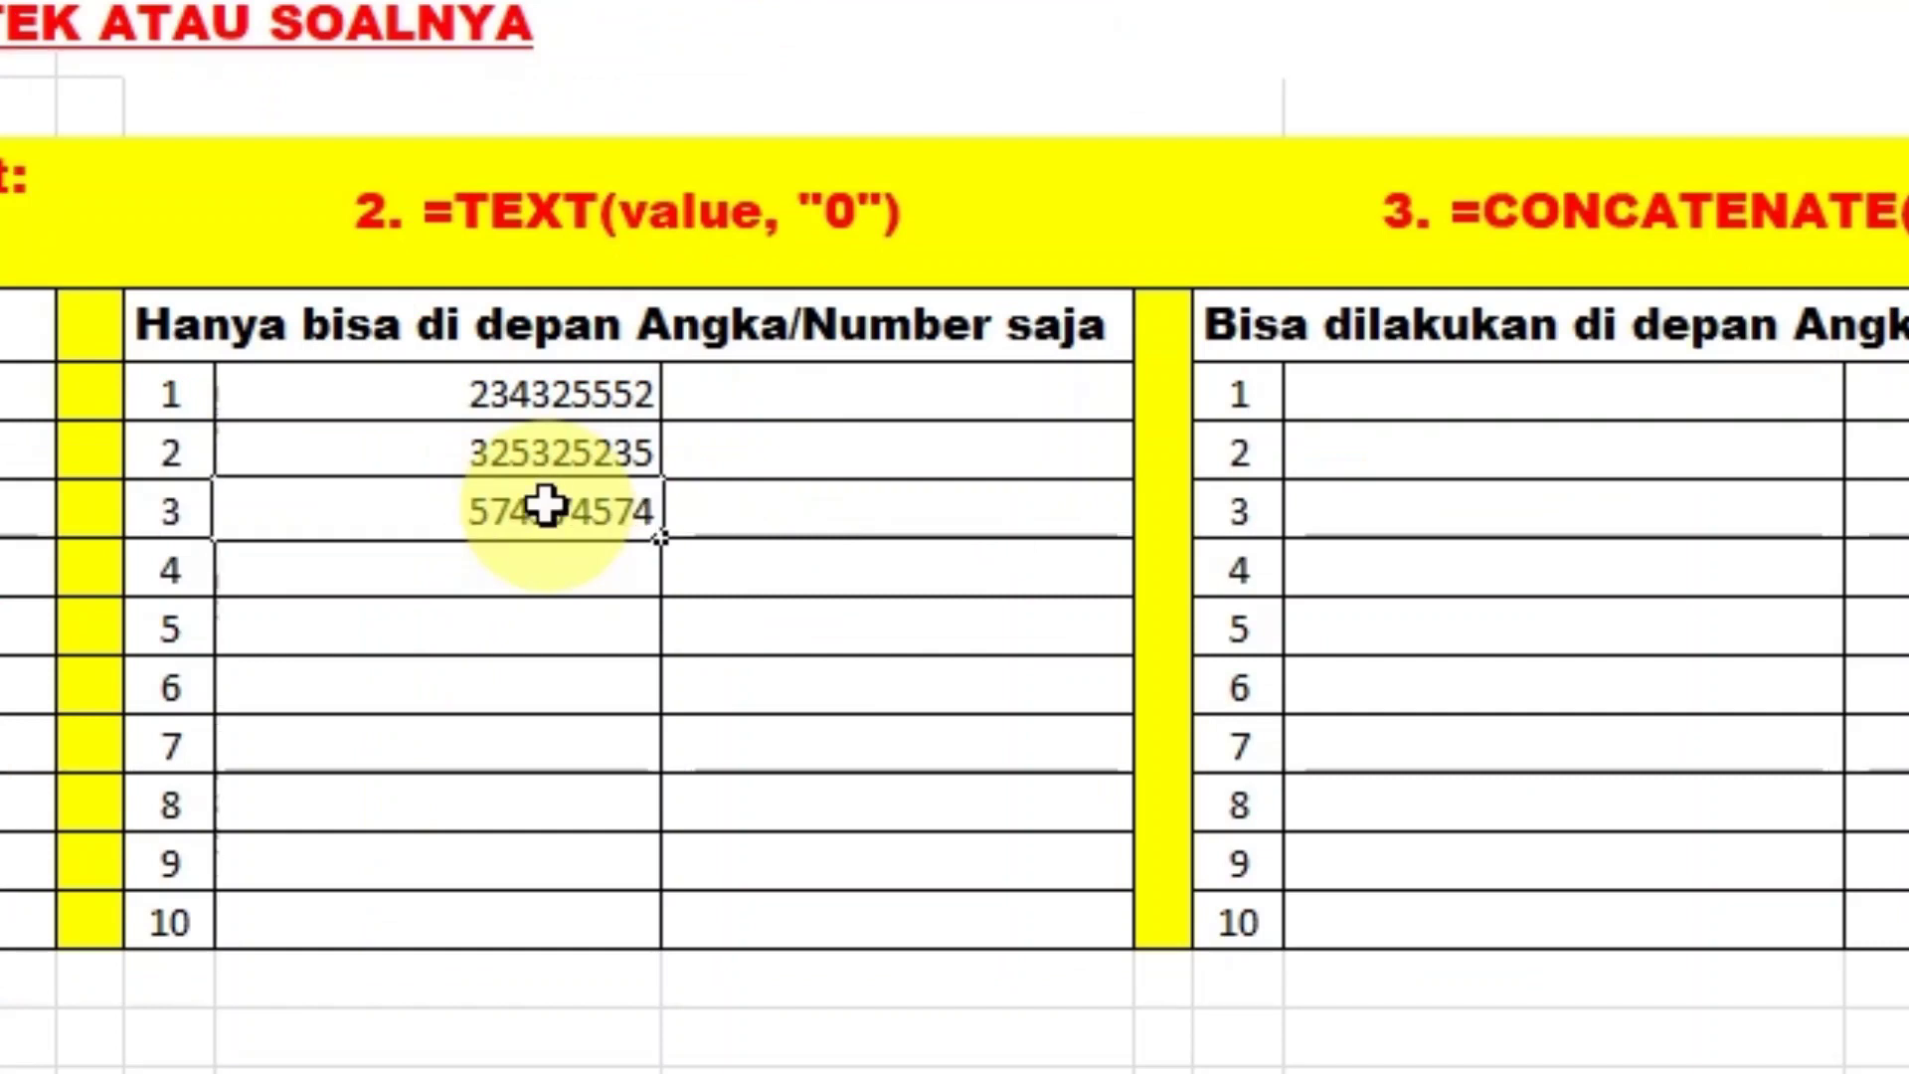
{"action": "type", "text": "45754745745"}
{"action": "key", "text": "Return"}
{"action": "type", "text": "45754754754"}
{"action": "key", "text": "Return"}
{"action": "type", "text": "574757"}
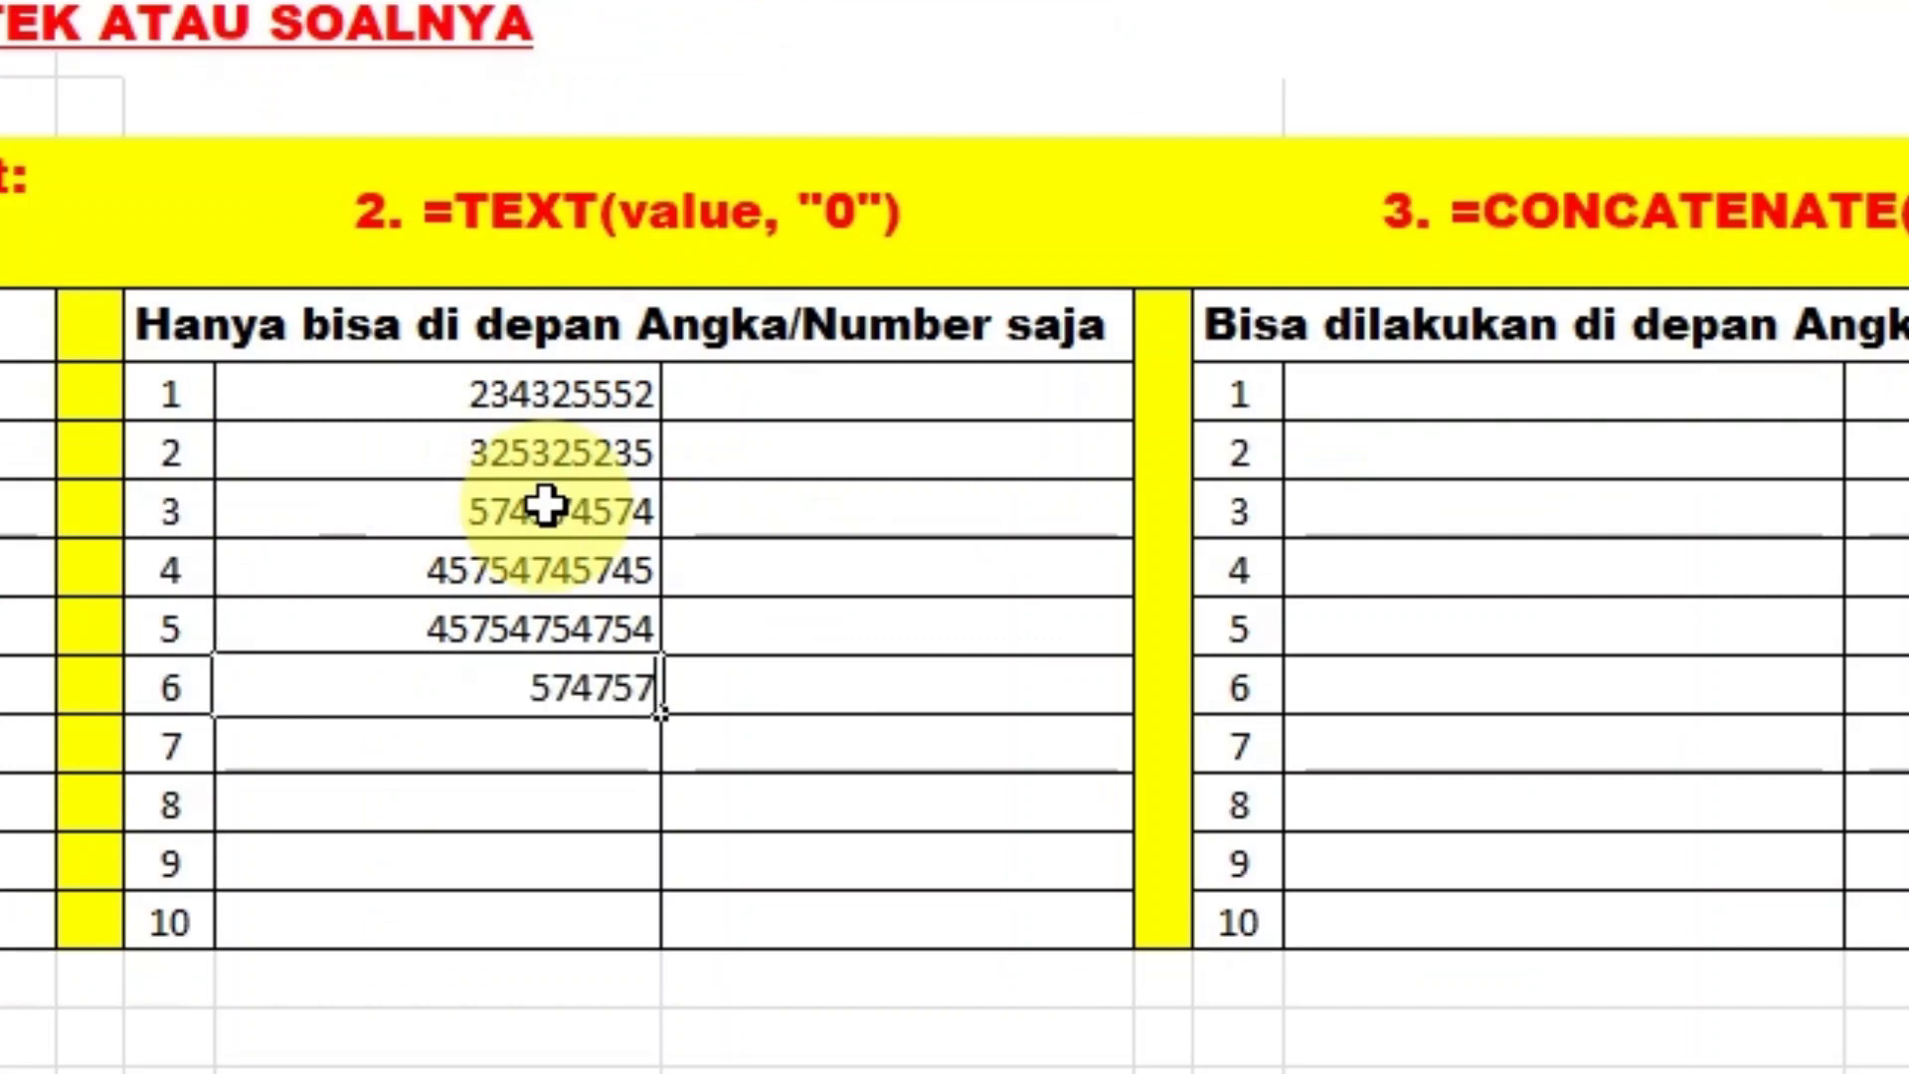
{"action": "type", "text": "547"}
{"action": "key", "text": "Return"}
{"action": "type", "text": "45754745745"}
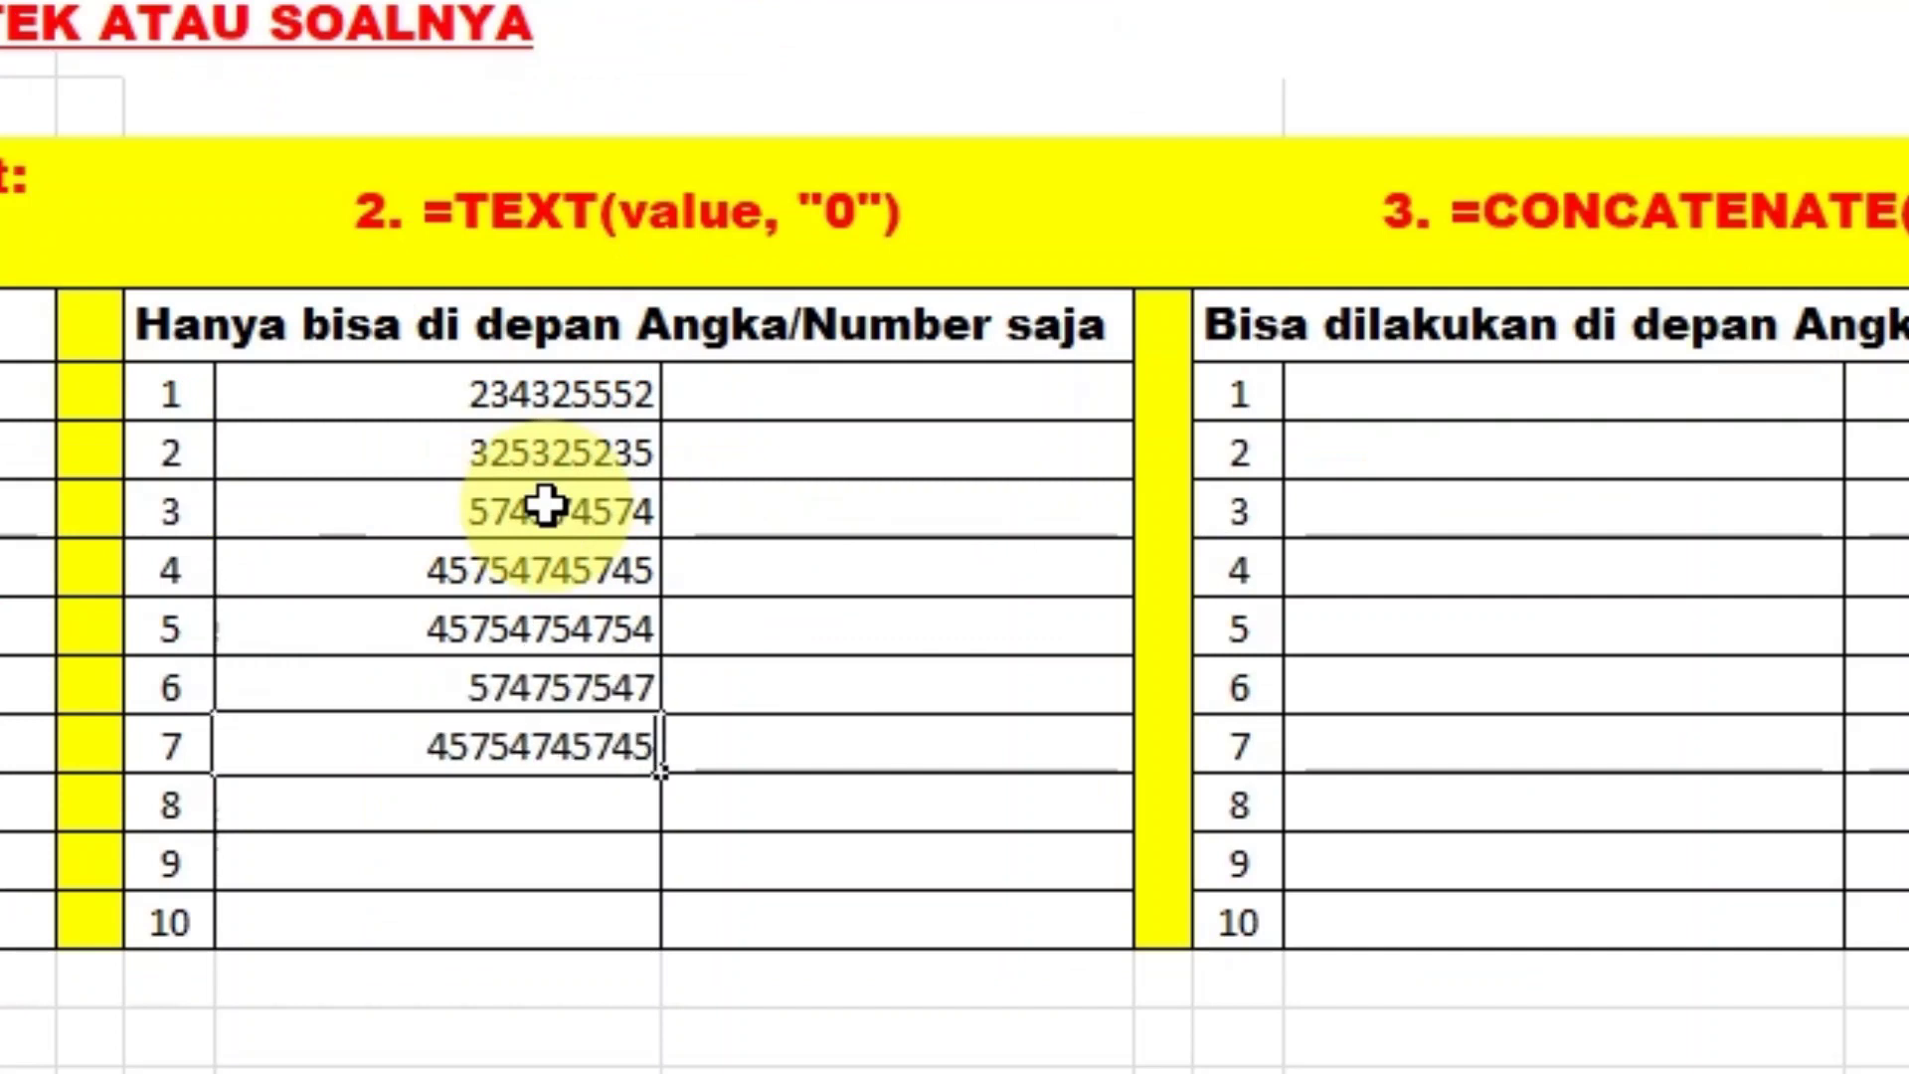
{"action": "key", "text": "Return"}
{"action": "type", "text": "4574574574"}
{"action": "key", "text": "Return"}
{"action": "type", "text": "457547455745"}
{"action": "key", "text": "Return"}
{"action": "type", "text": "45457445754"}
{"action": "key", "text": "Return"}
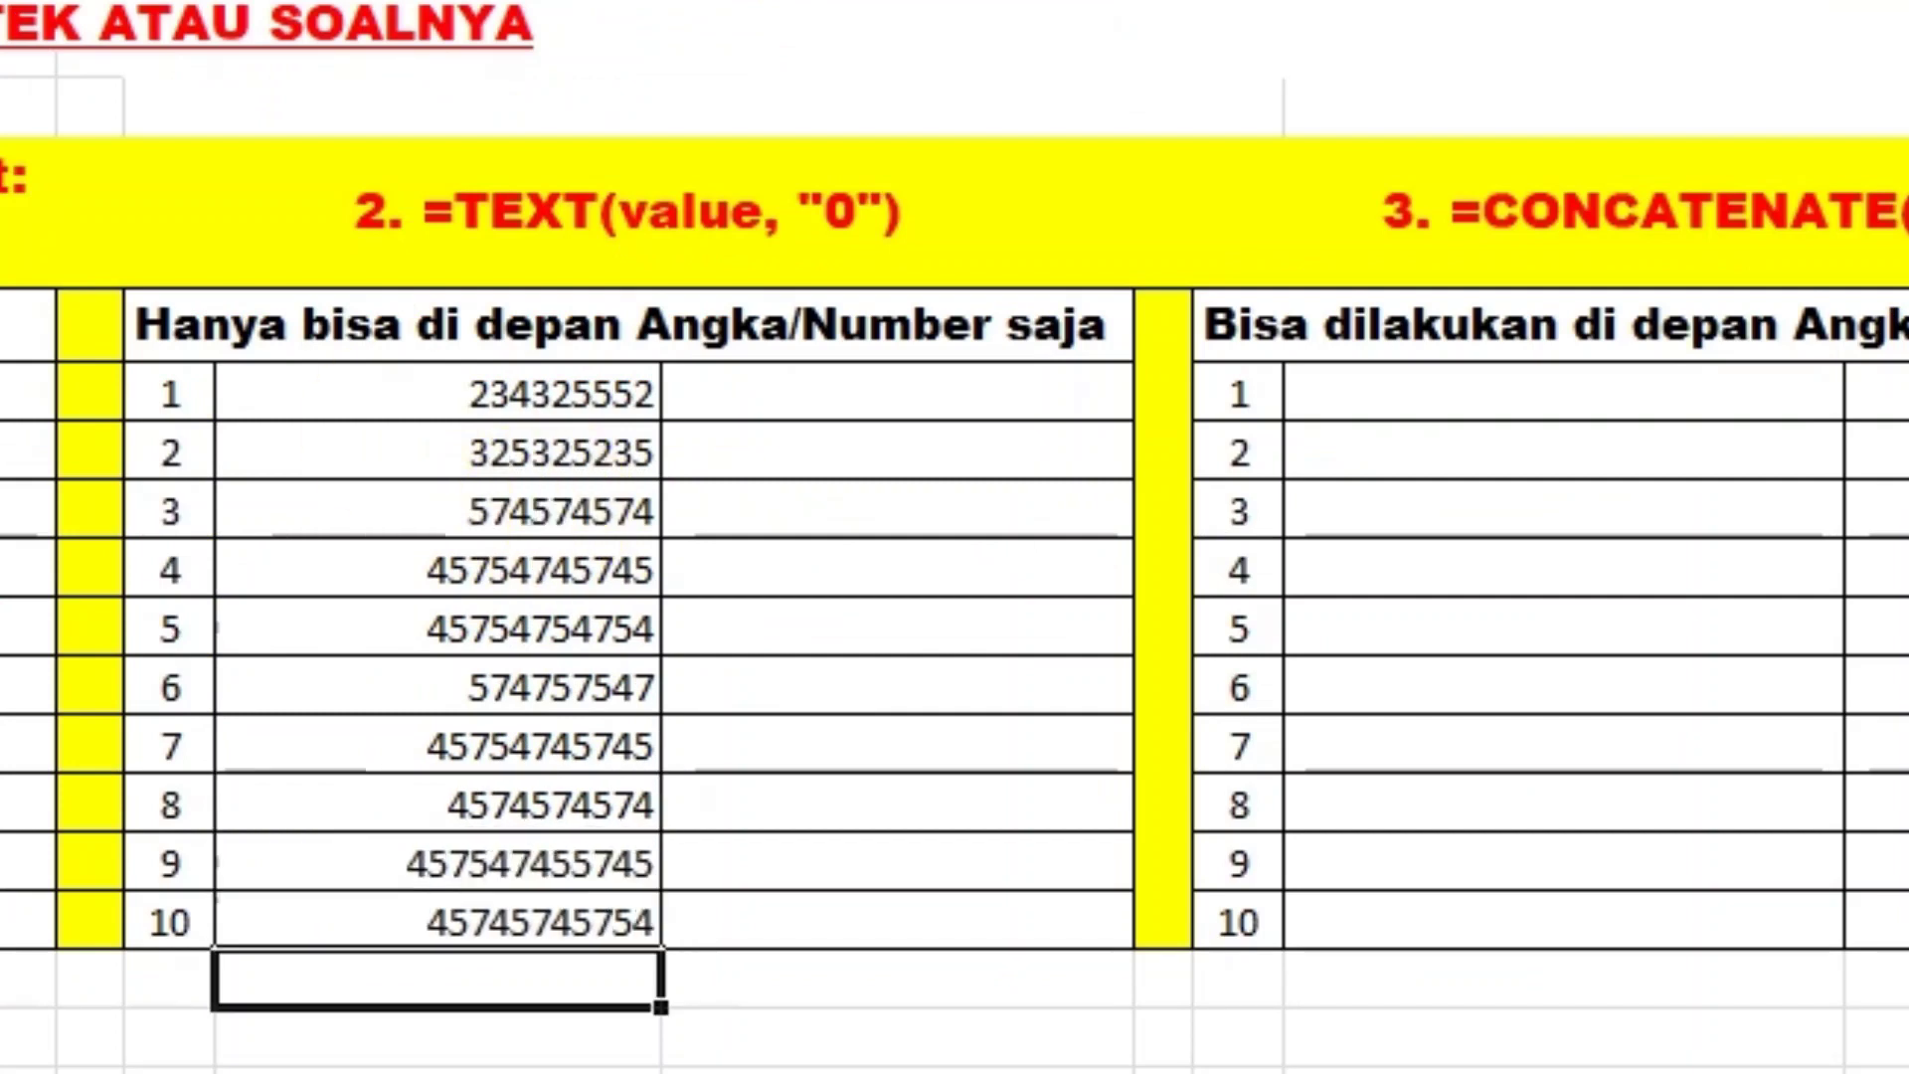
Step: Enter =TEXT(E14,"'#") in the row-1 result cell so it shows '234325552
{"action": "left_click", "coordinate": [884, 436]}
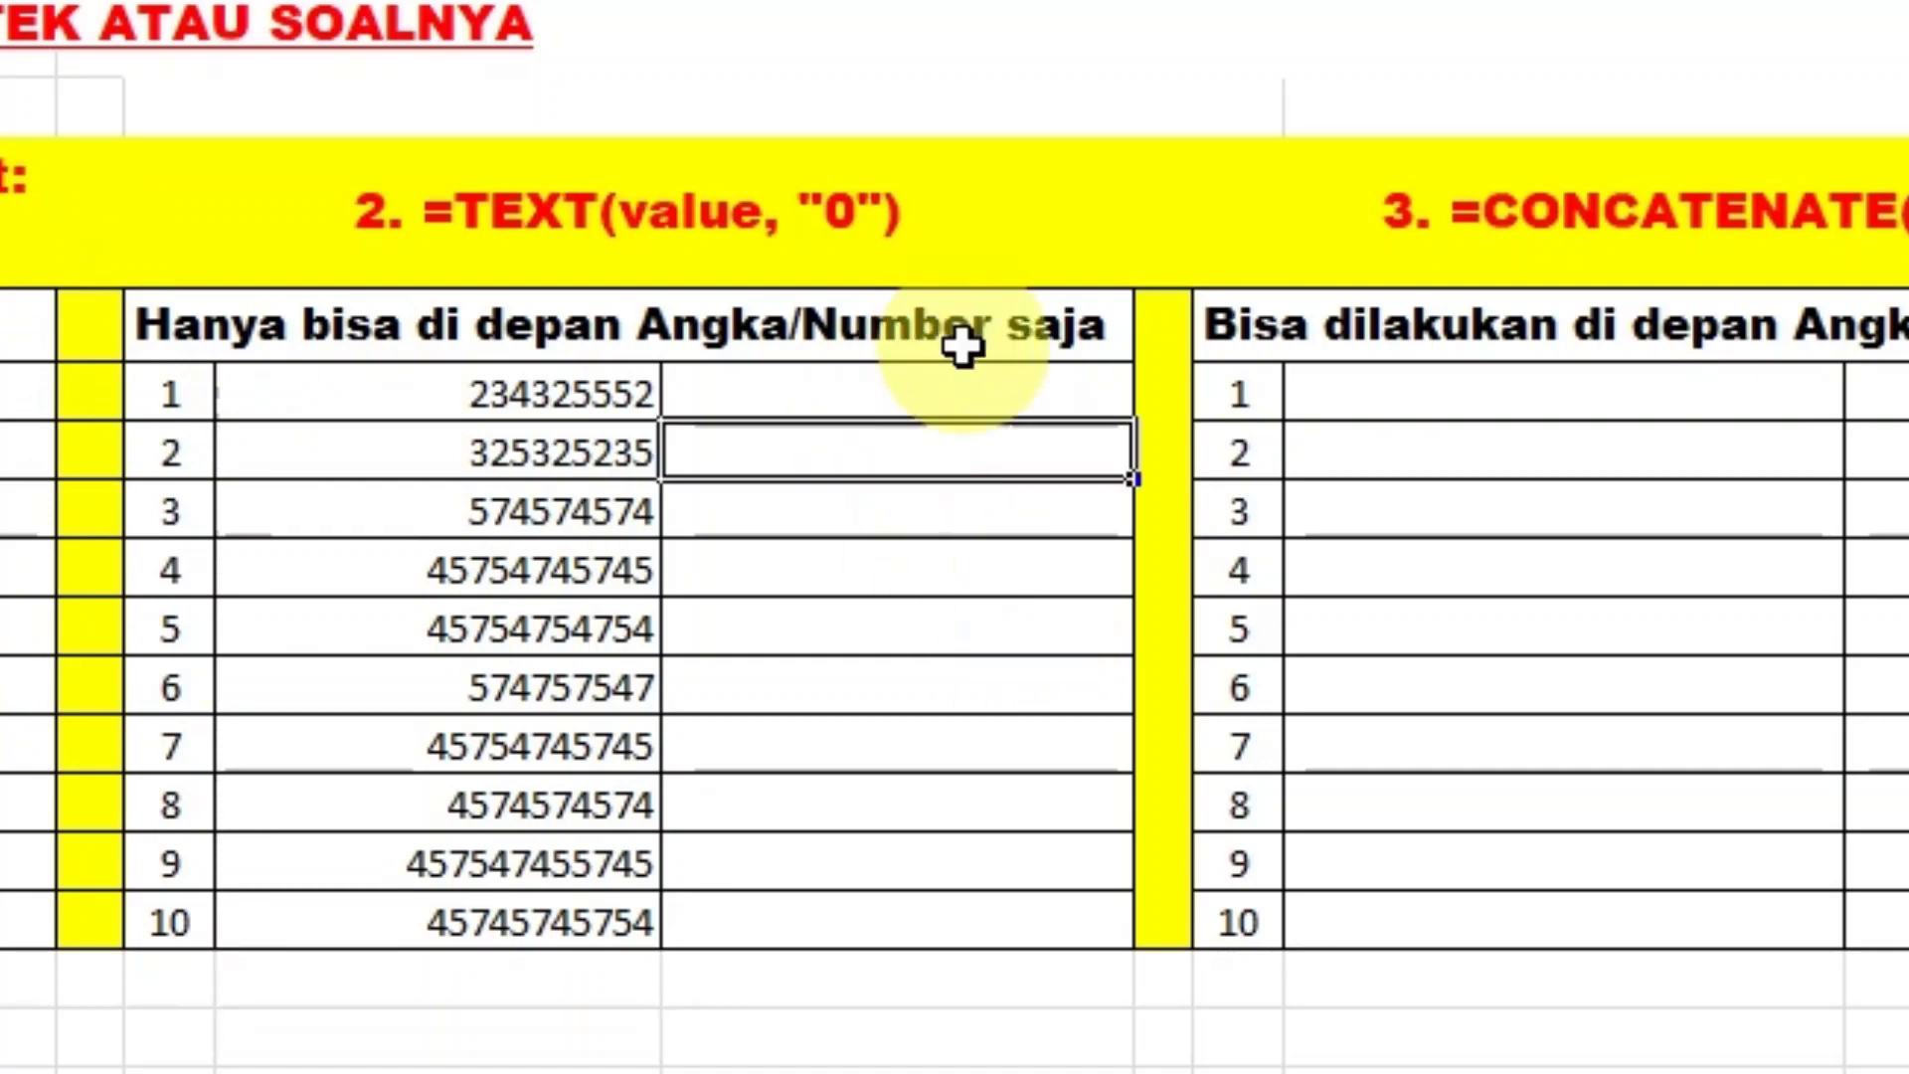
{"action": "left_click", "coordinate": [965, 383]}
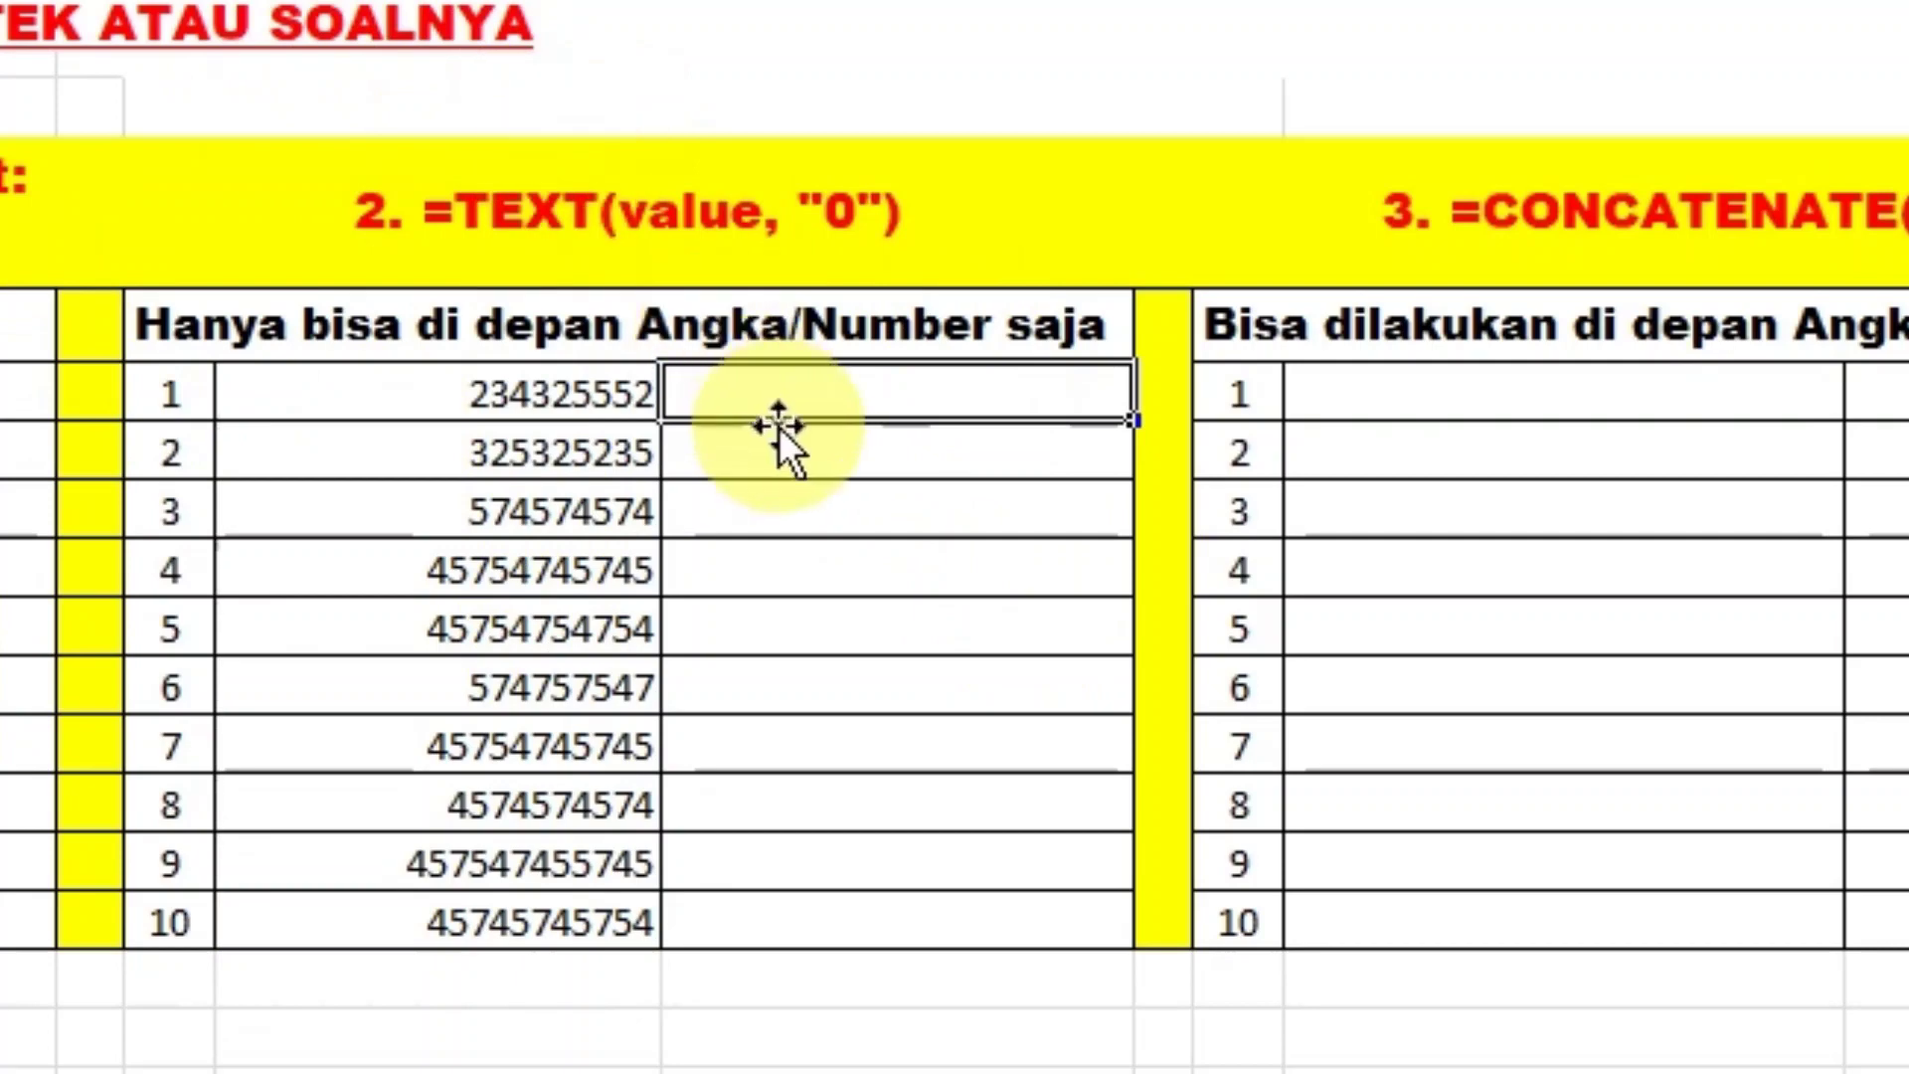
{"action": "type", "text": "=TE"}
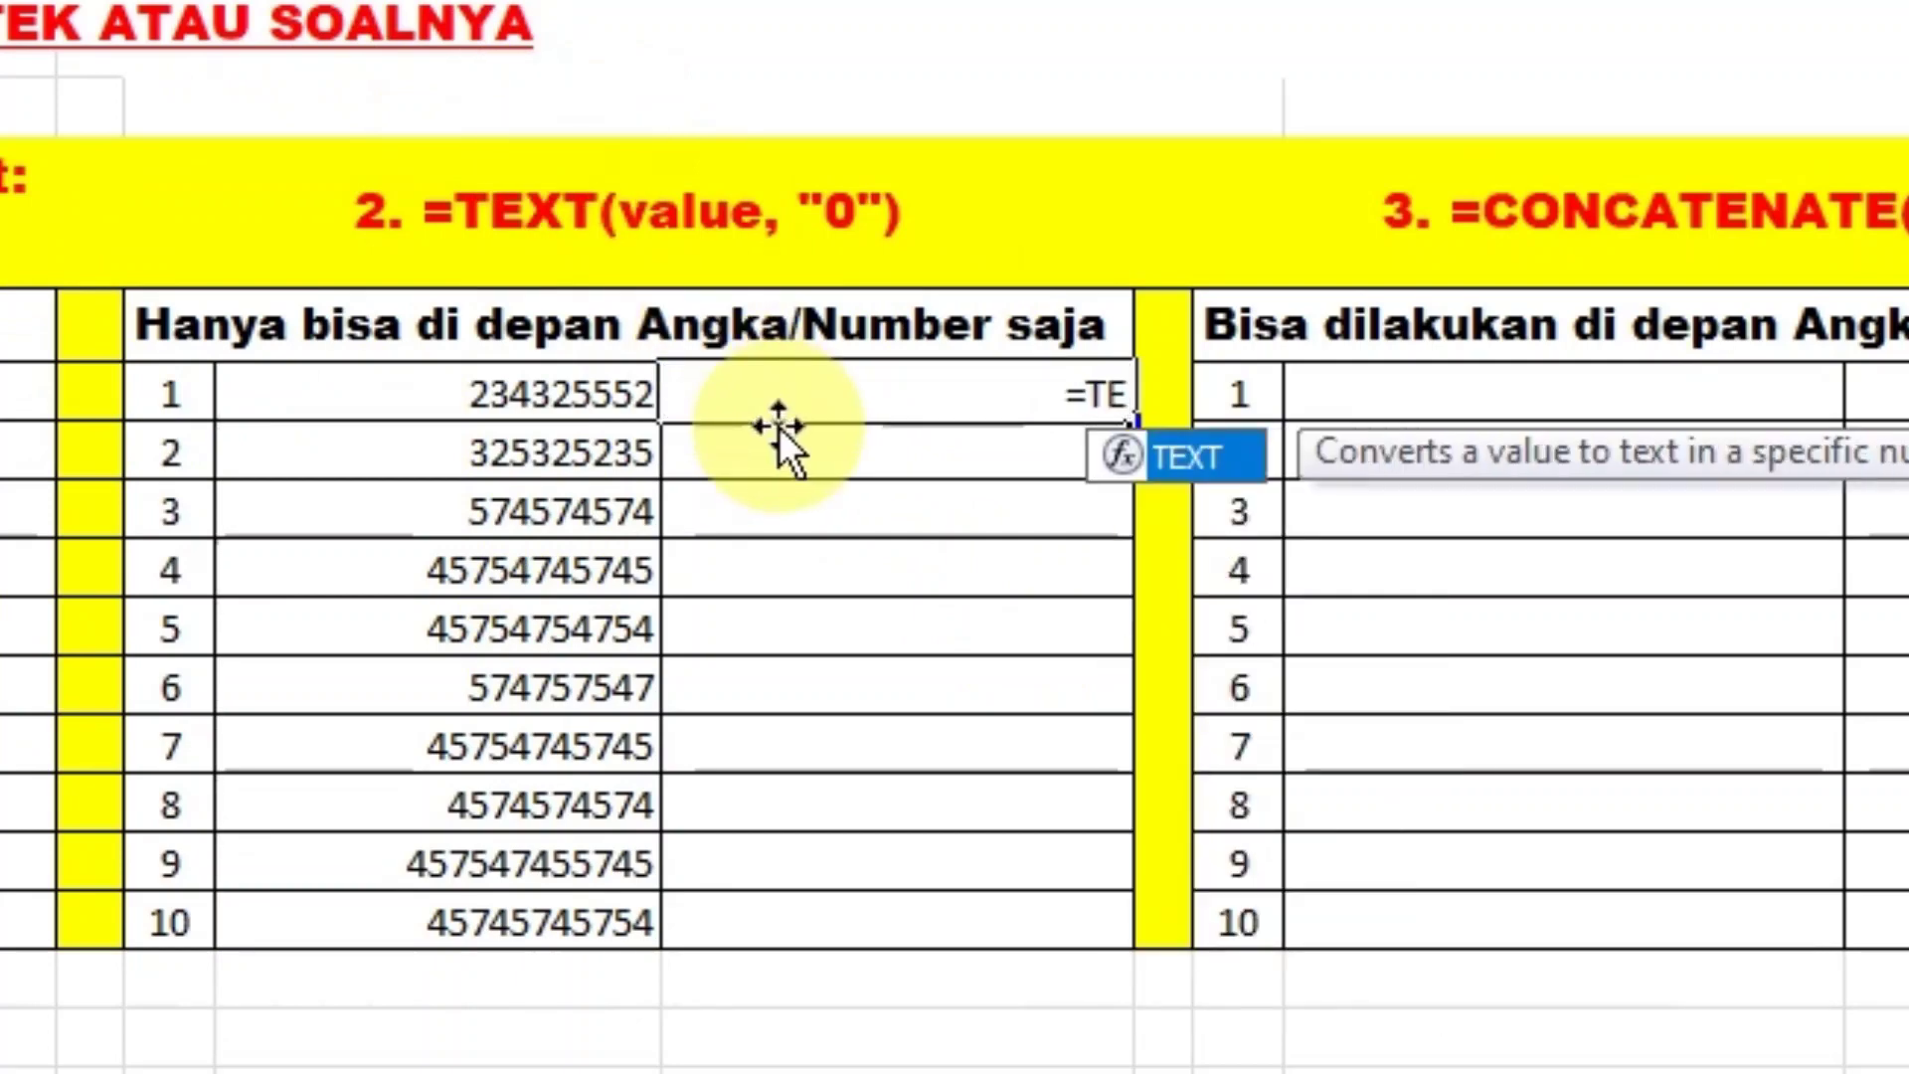
{"action": "double_click", "coordinate": [1215, 456]}
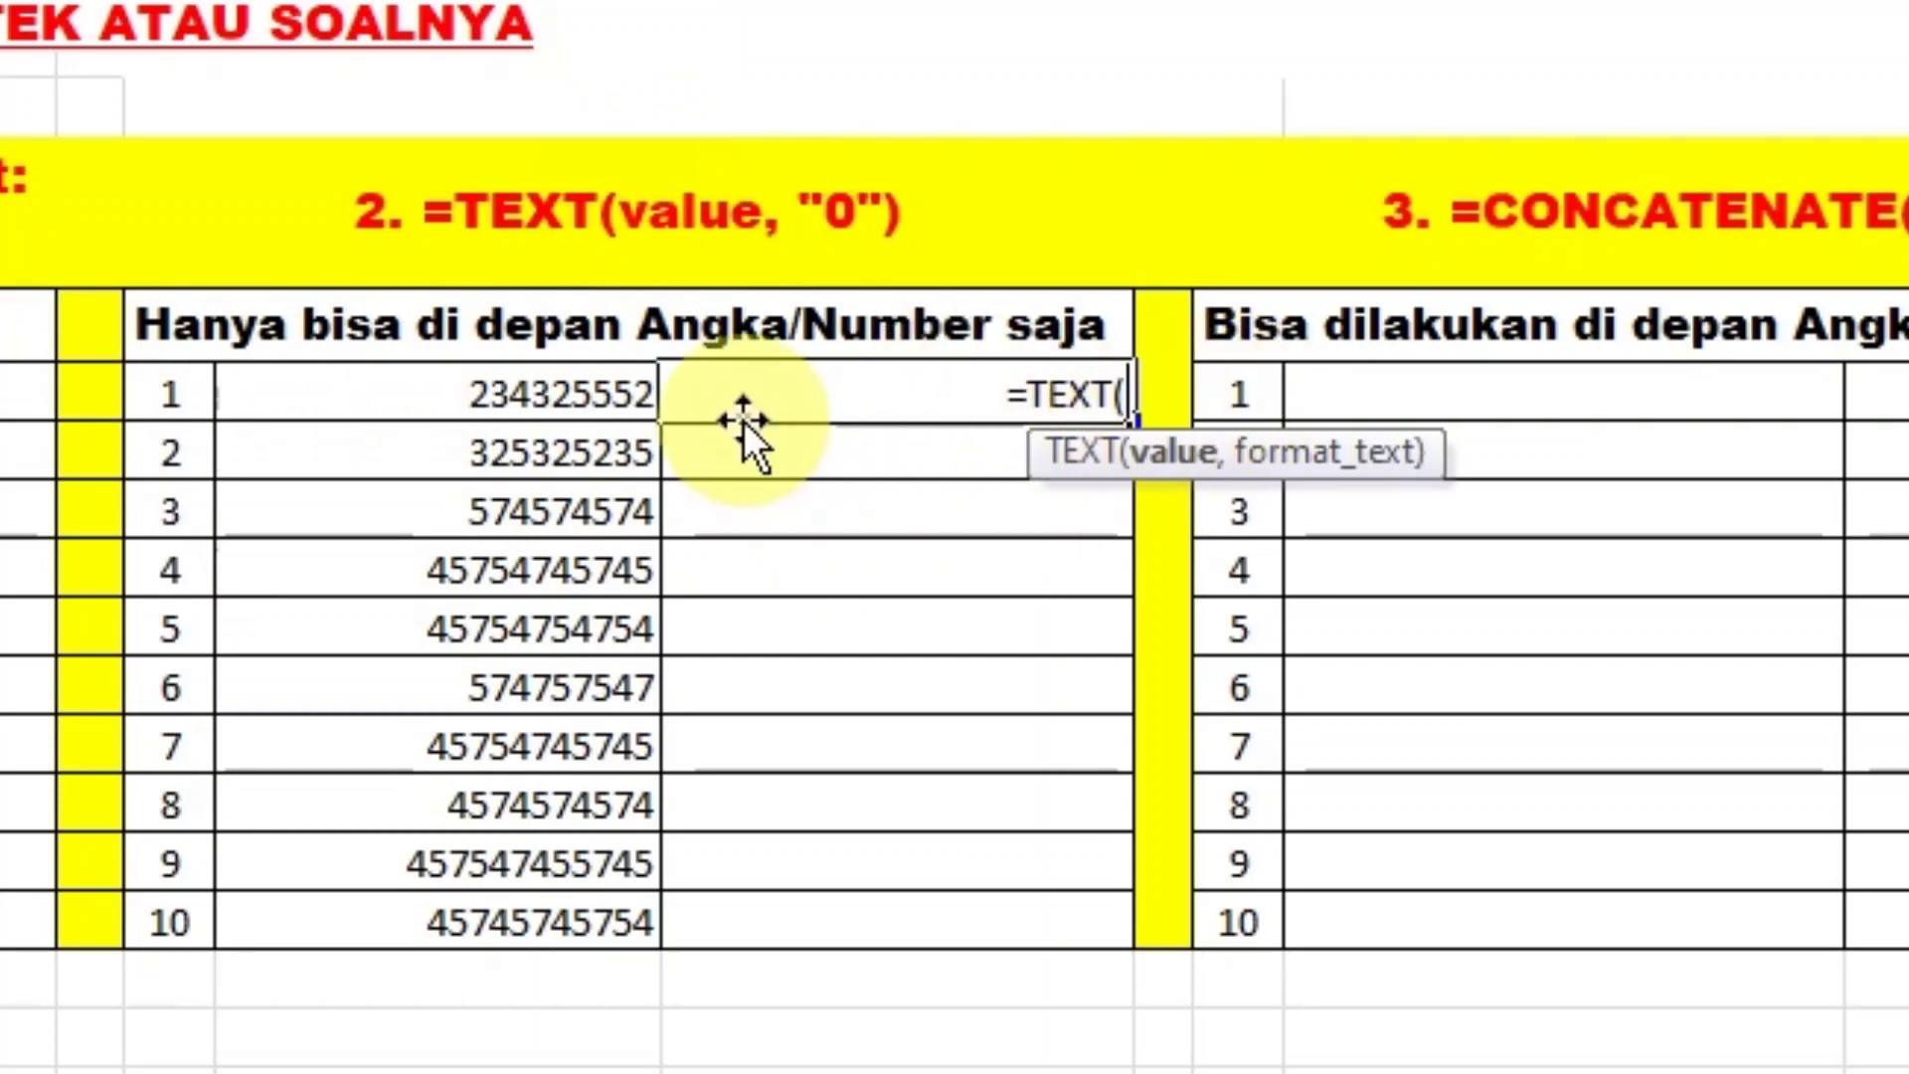
{"action": "left_click", "coordinate": [649, 403]}
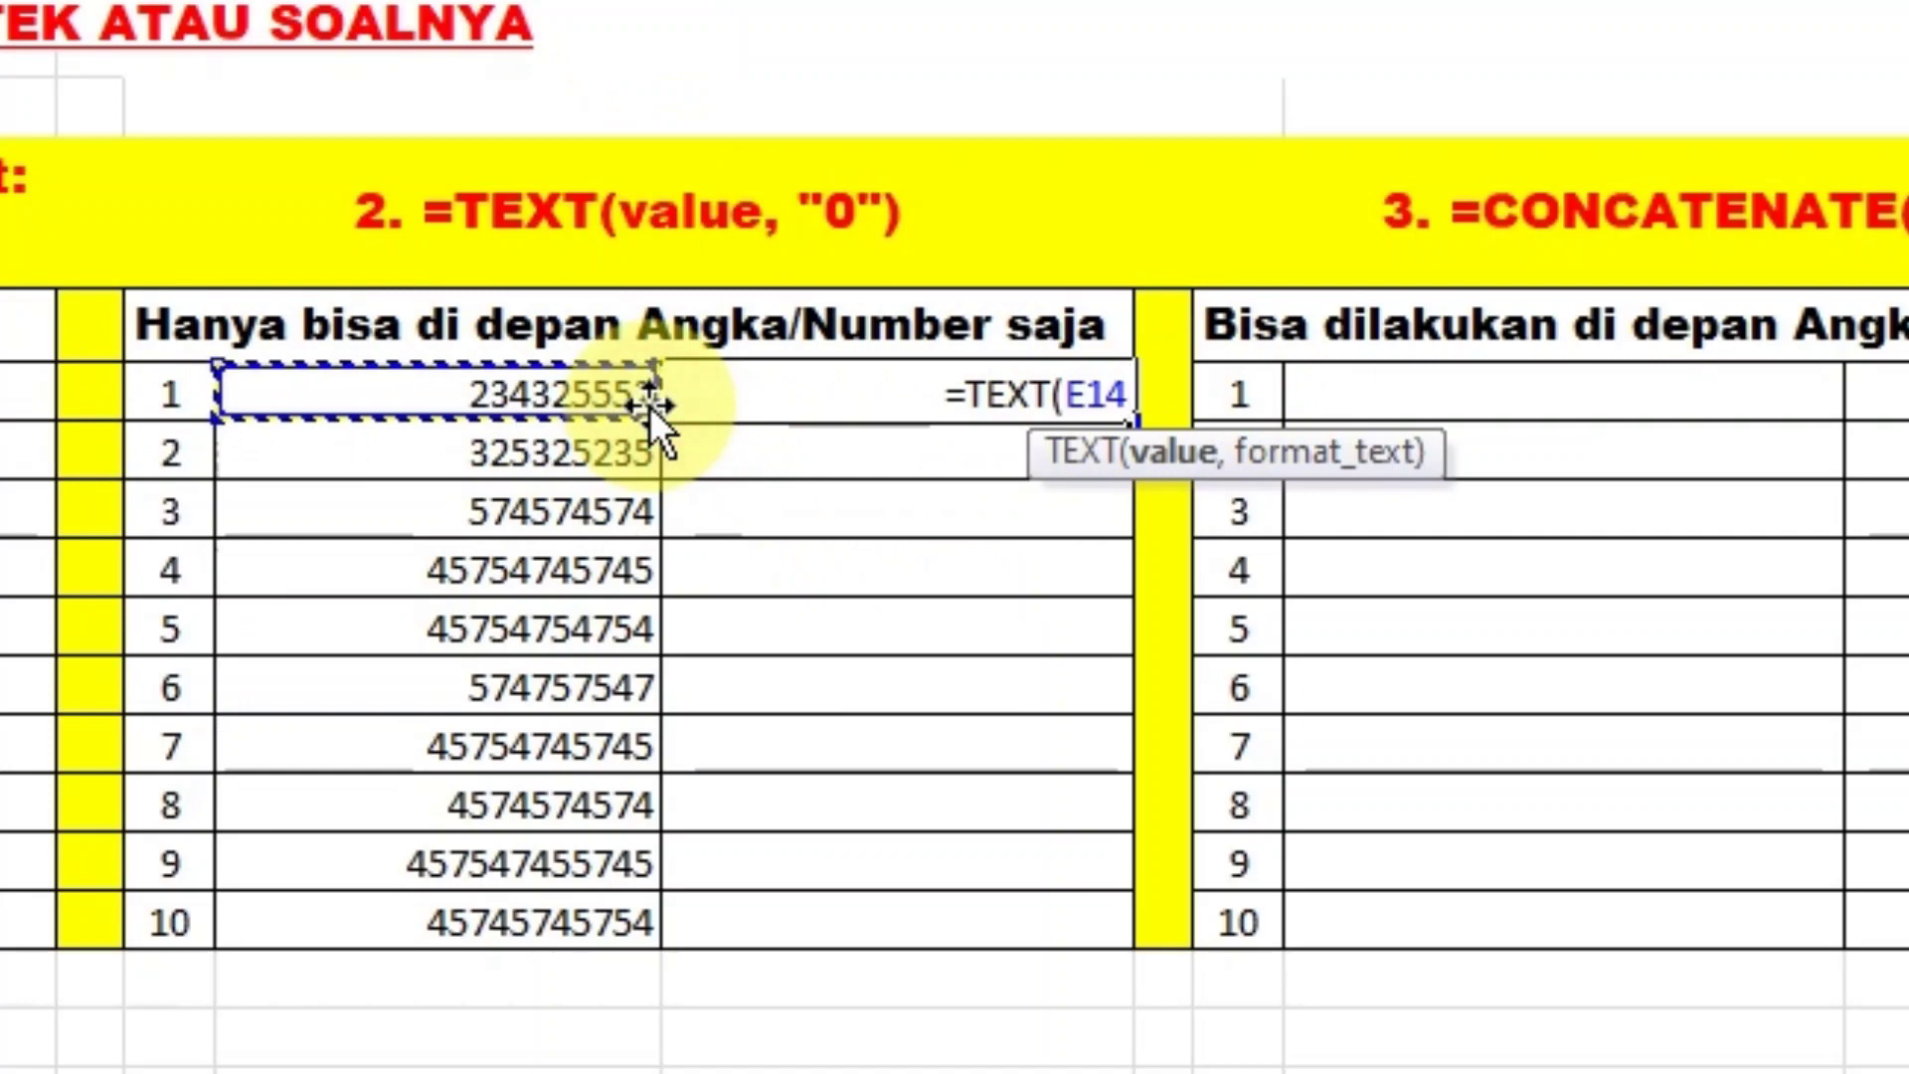
{"action": "type", "text": ","}
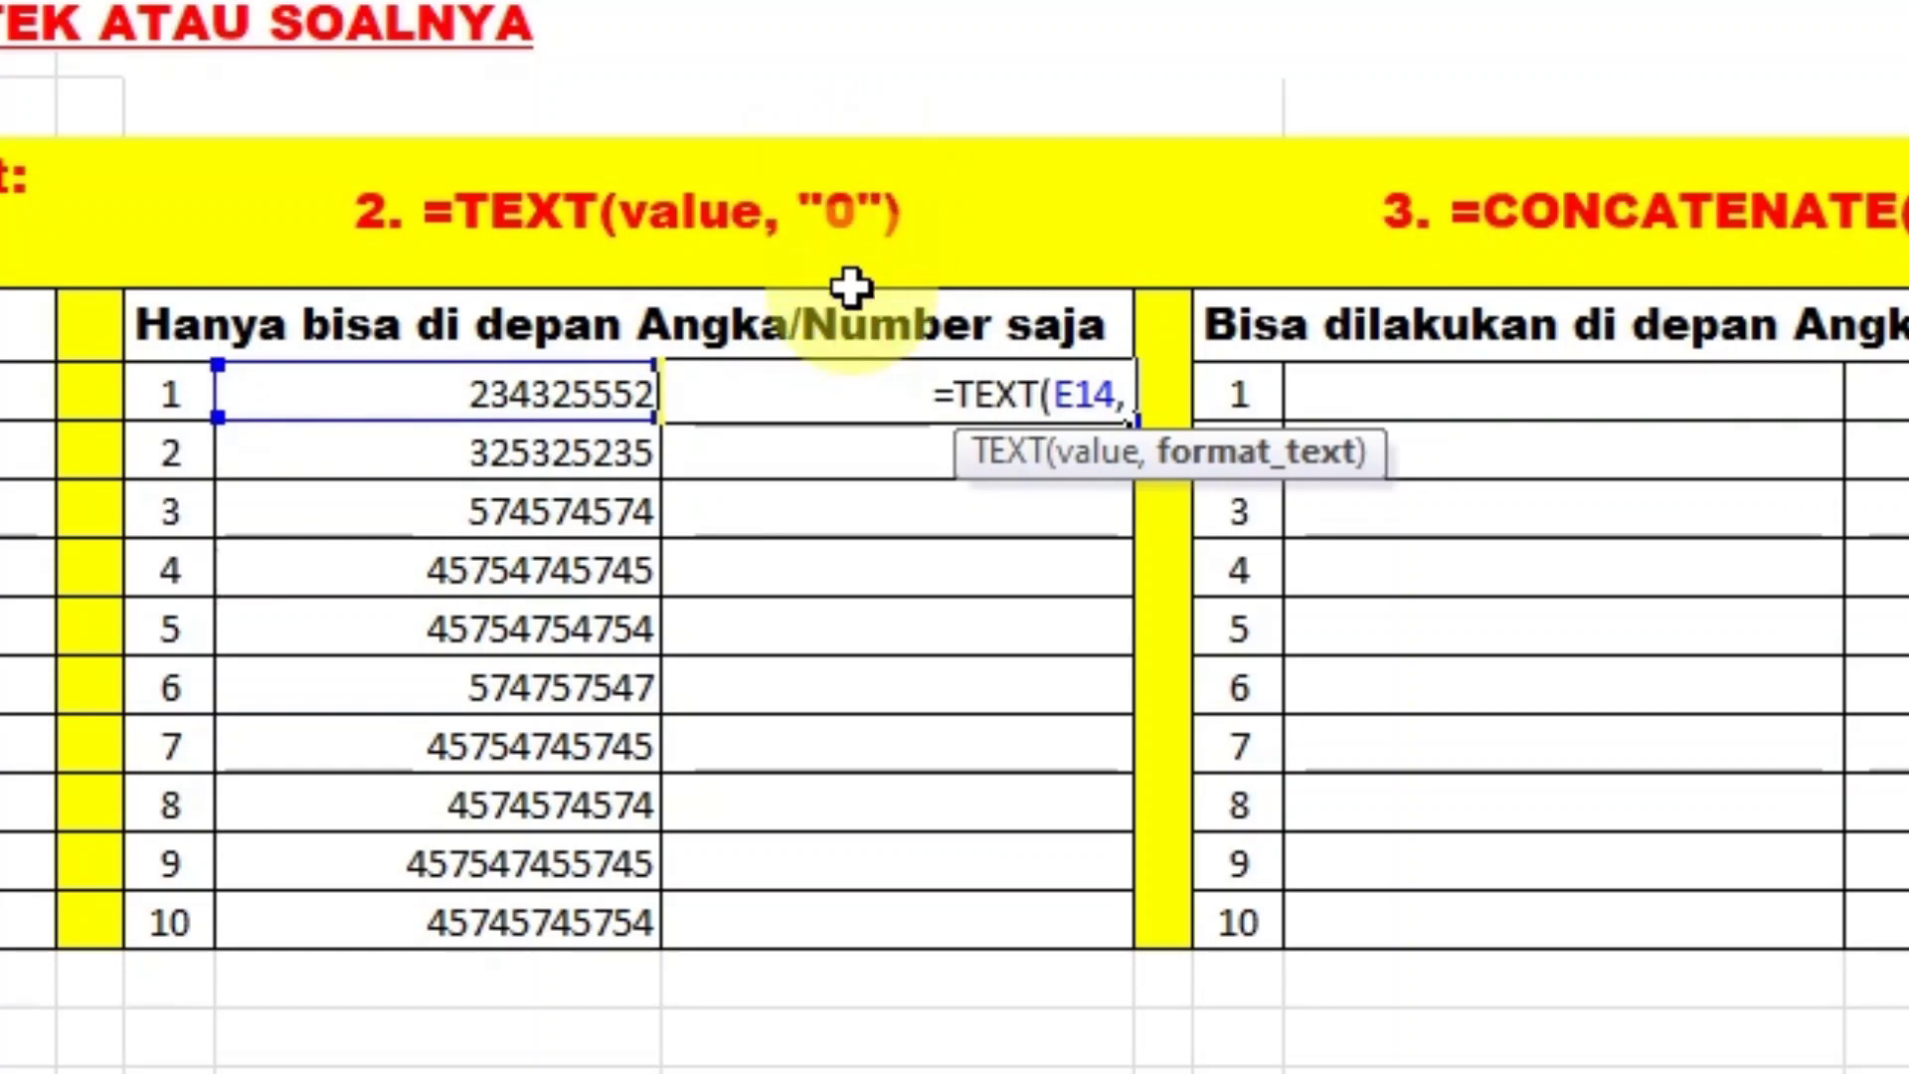
{"action": "type", "text": "\""}
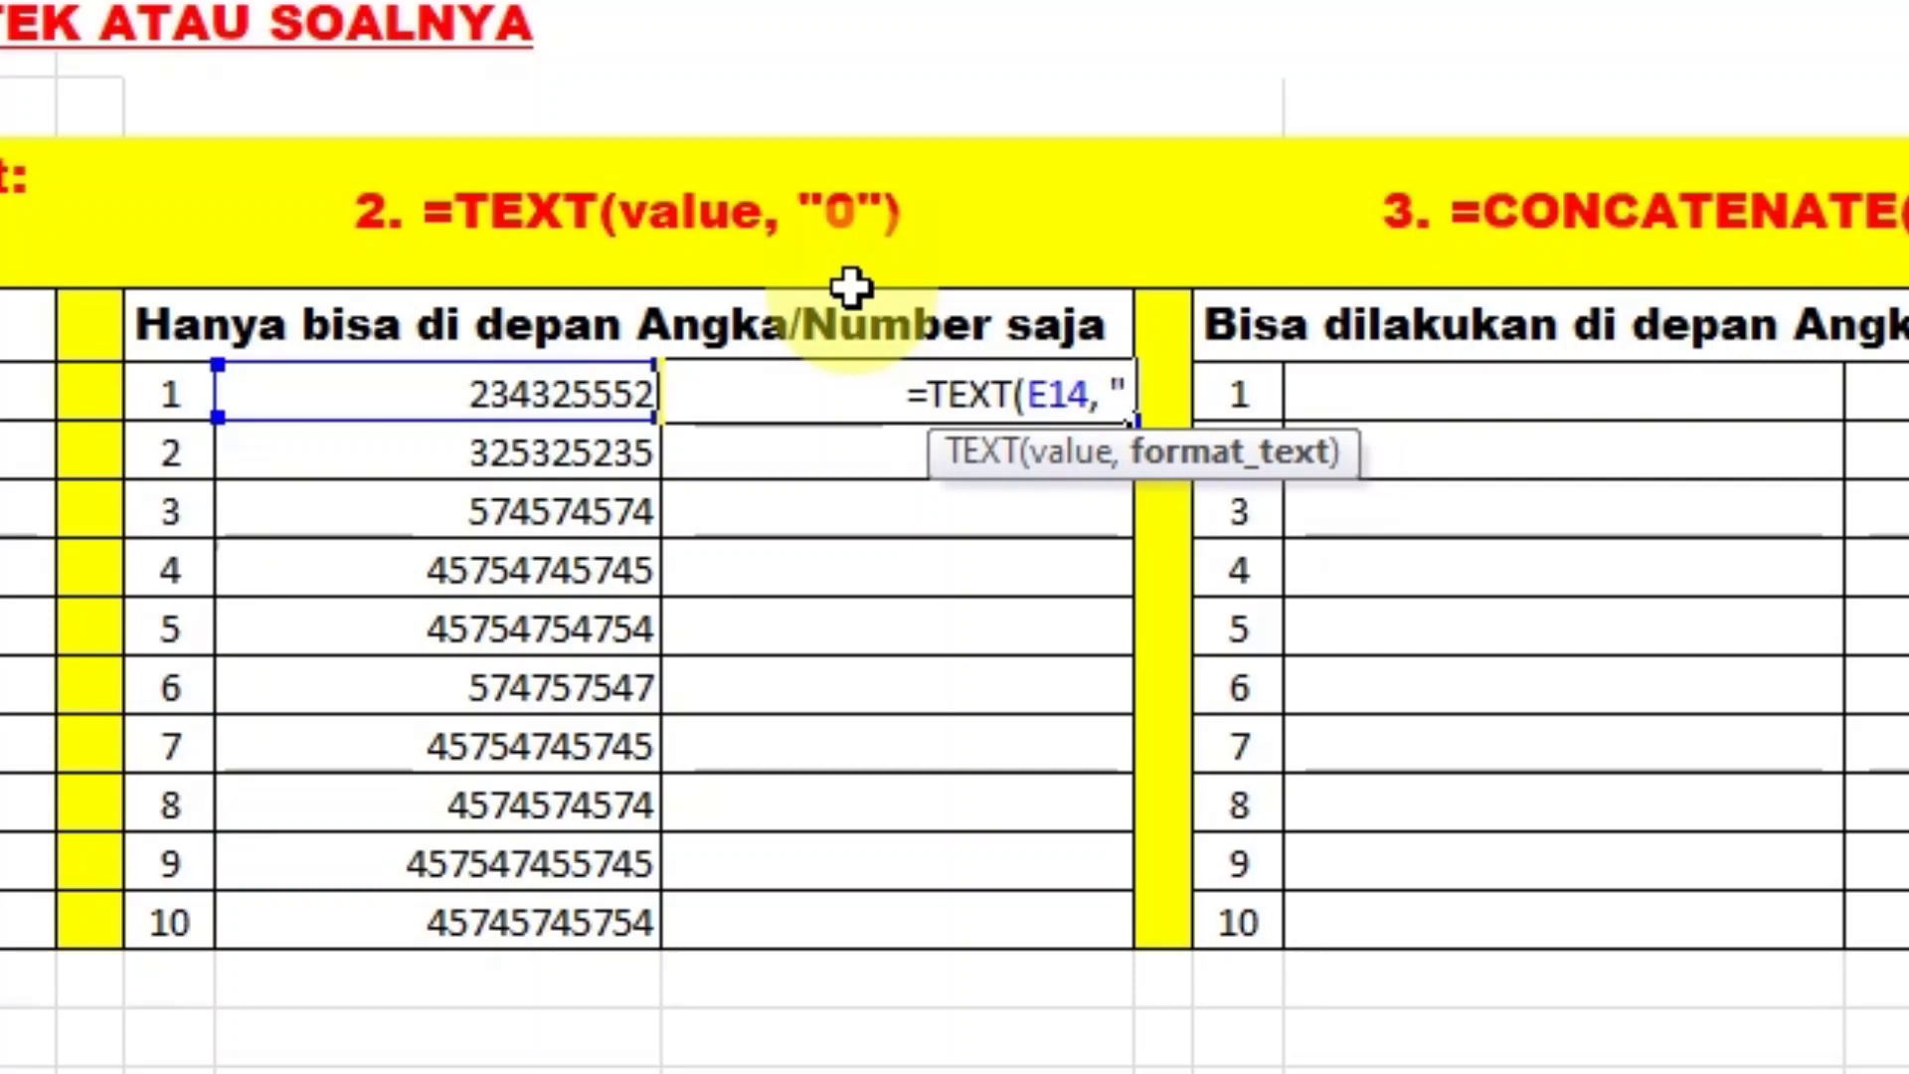
{"action": "type", "text": "\"'"}
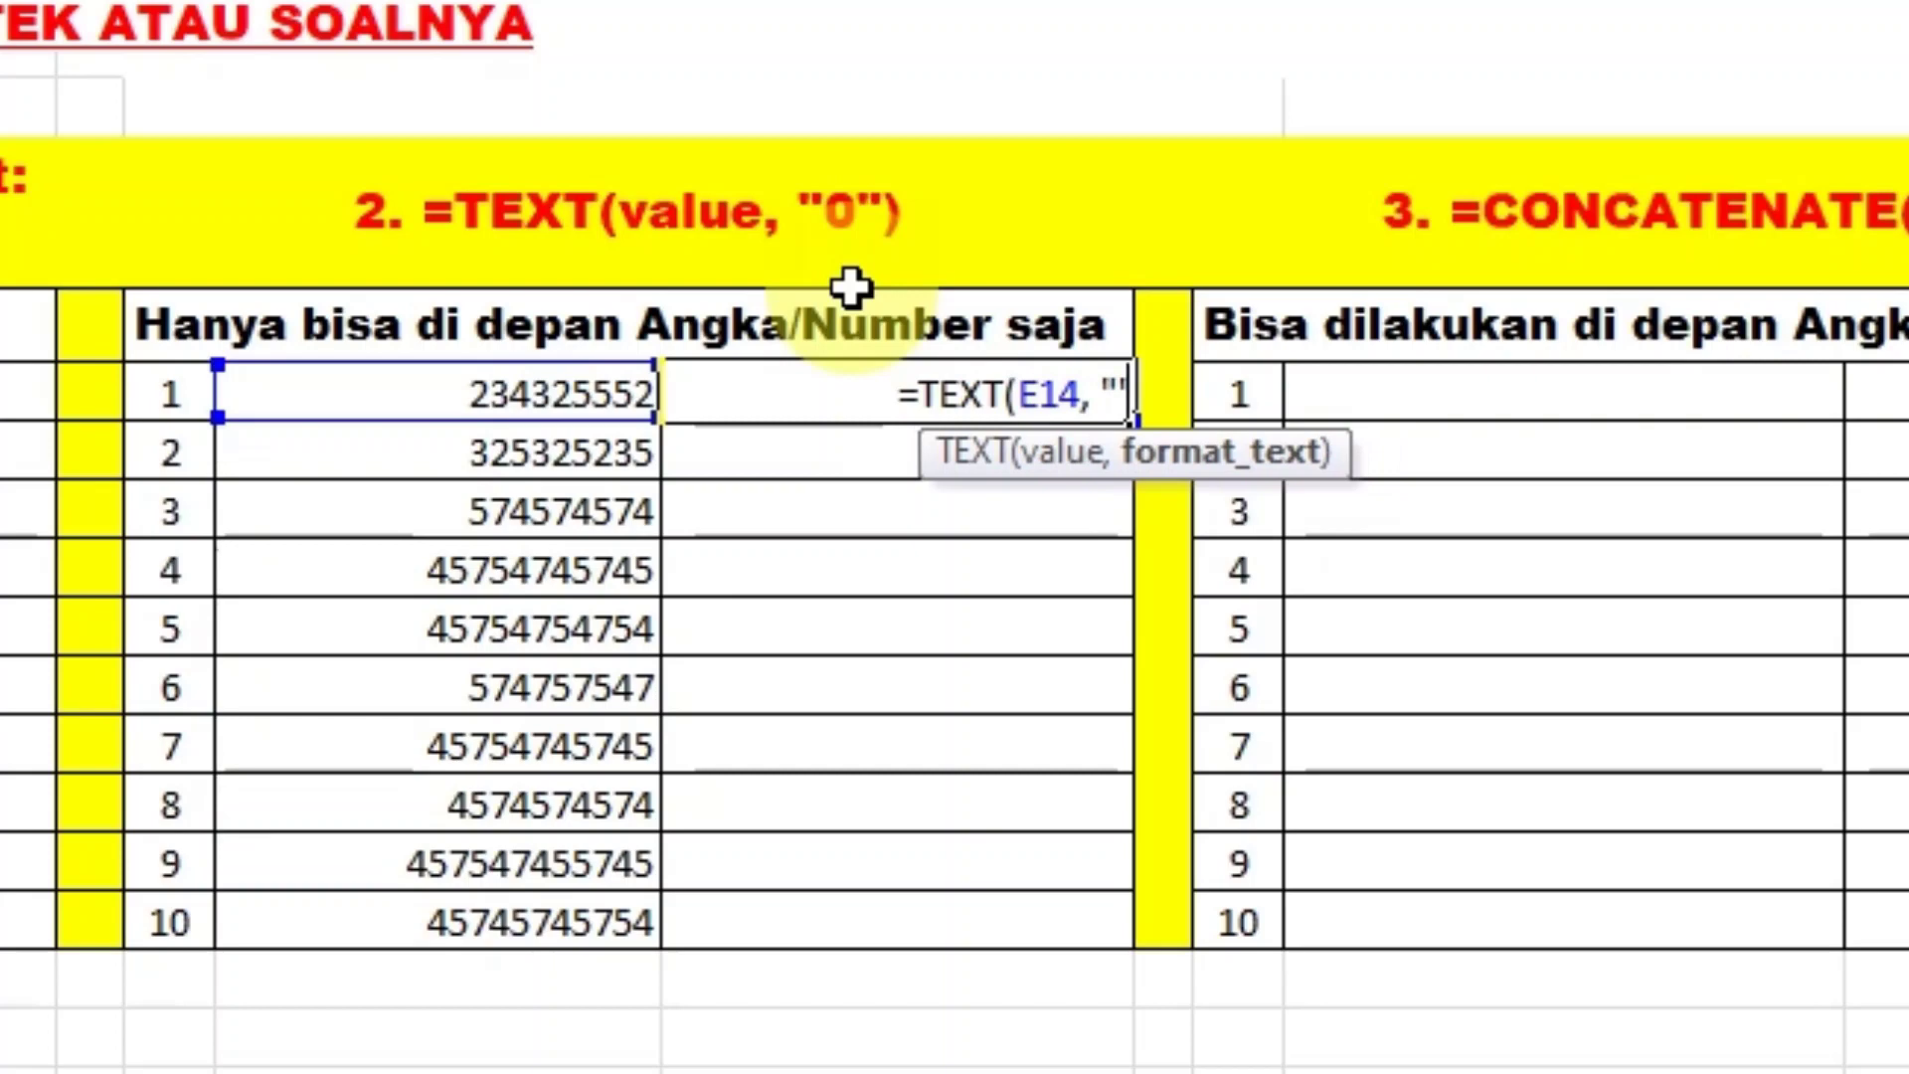
{"action": "type", "text": "#"}
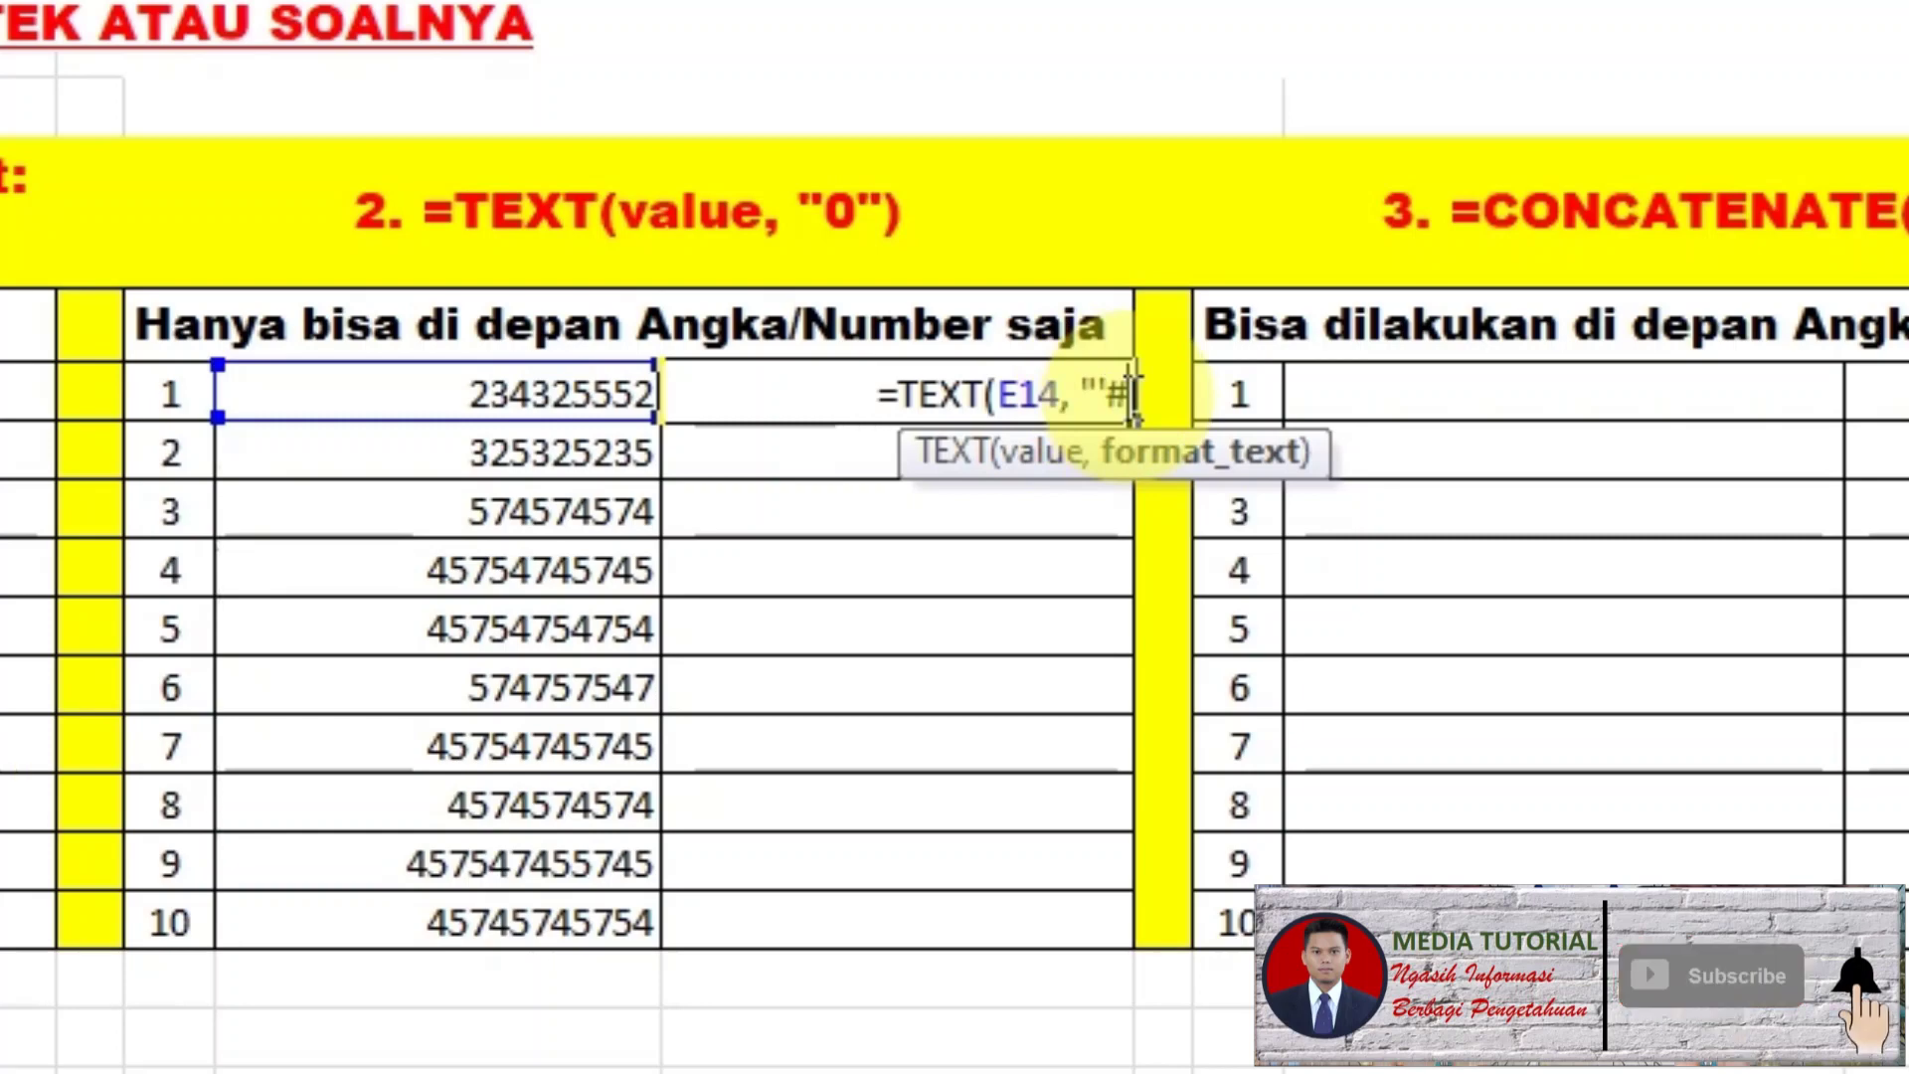
{"action": "type", "text": "\")"}
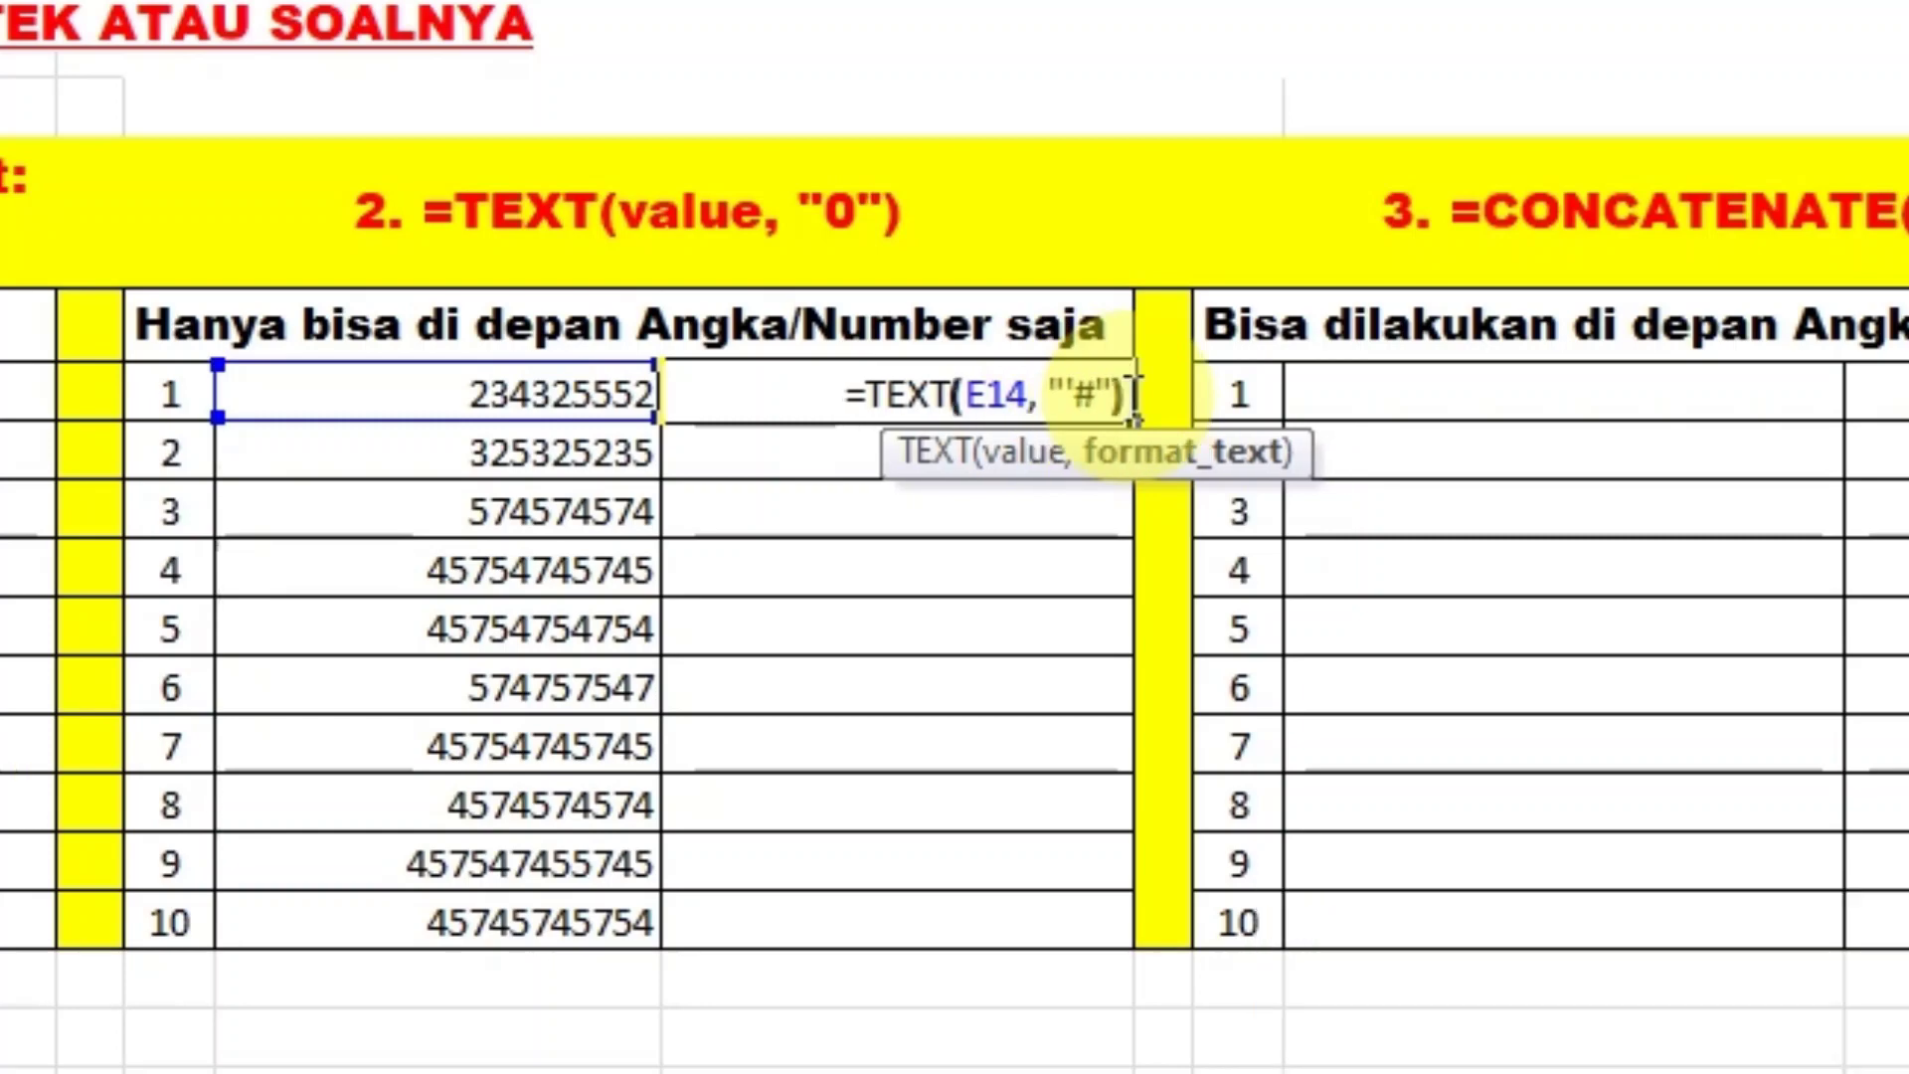
{"action": "key", "text": "Return"}
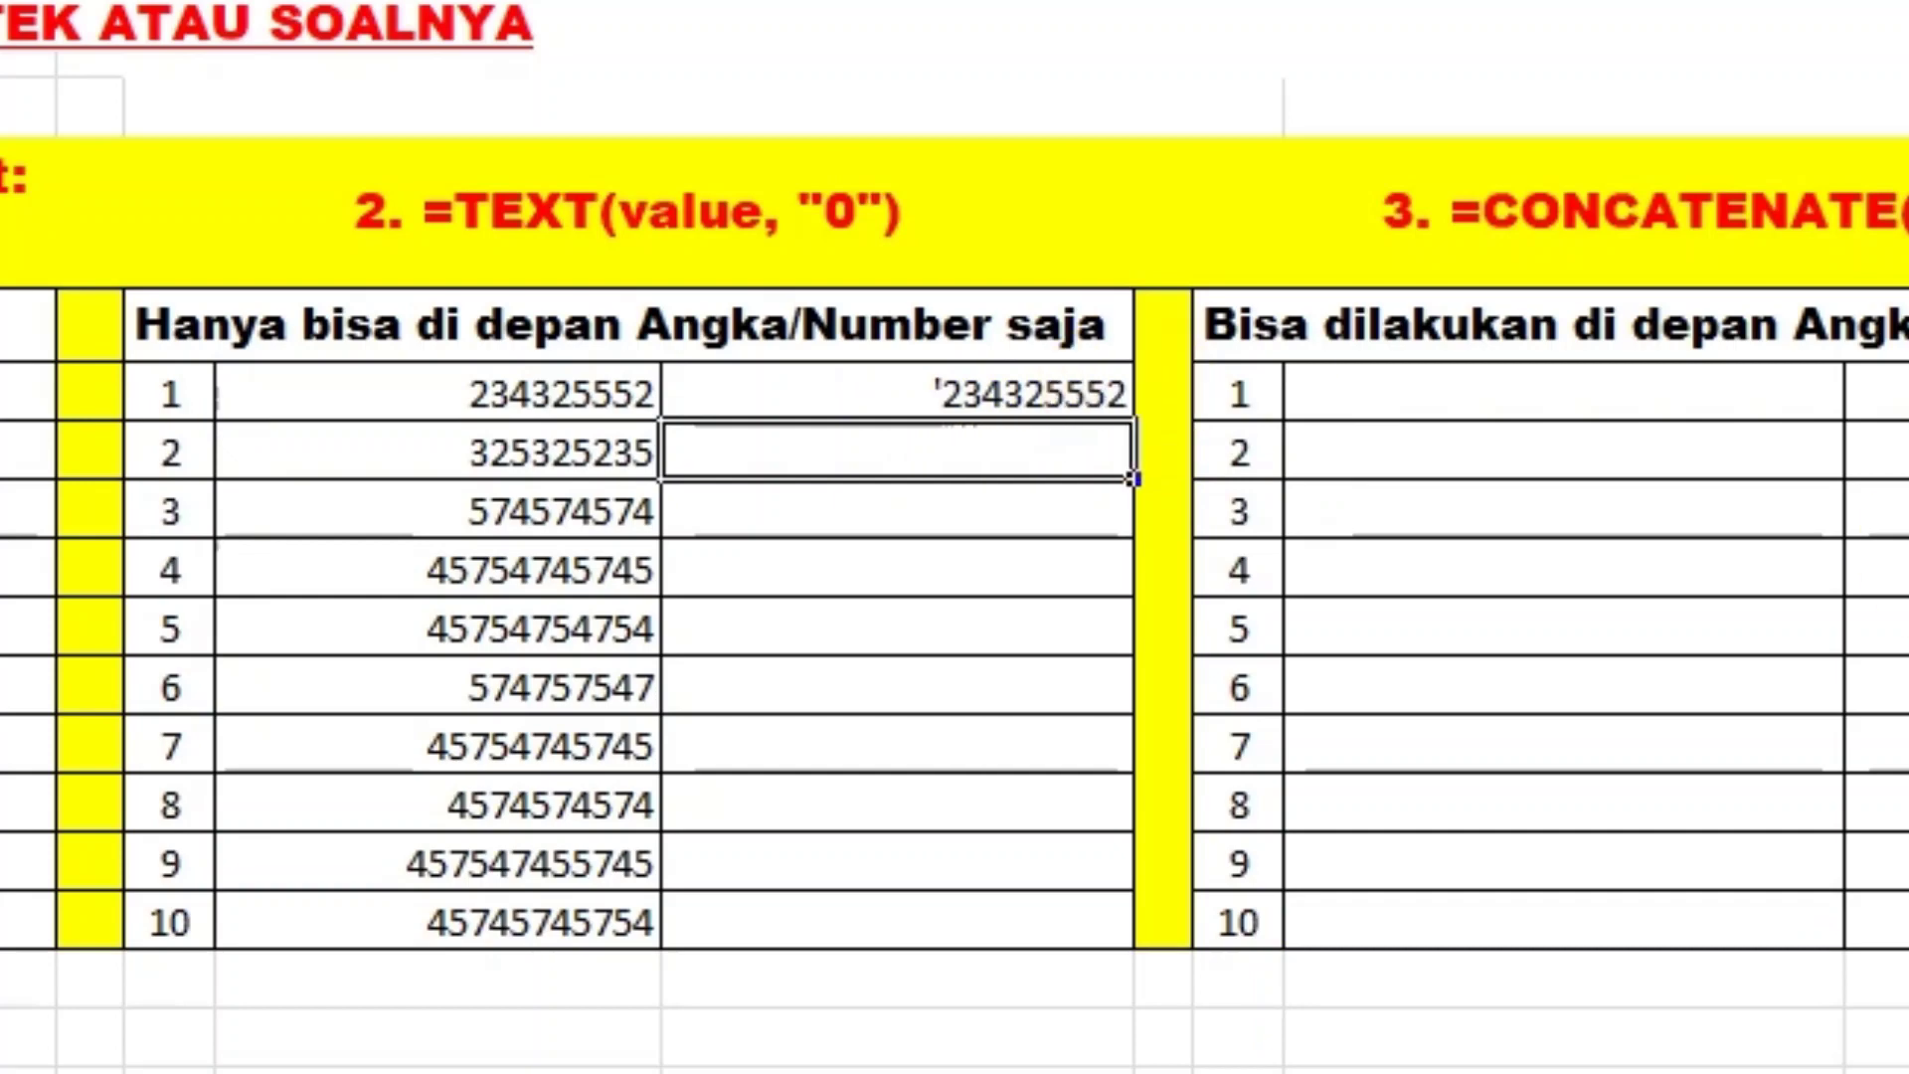
Step: Copy the row-1 TEXT formula down through row 10 with the fill handle
{"action": "left_click", "coordinate": [886, 389]}
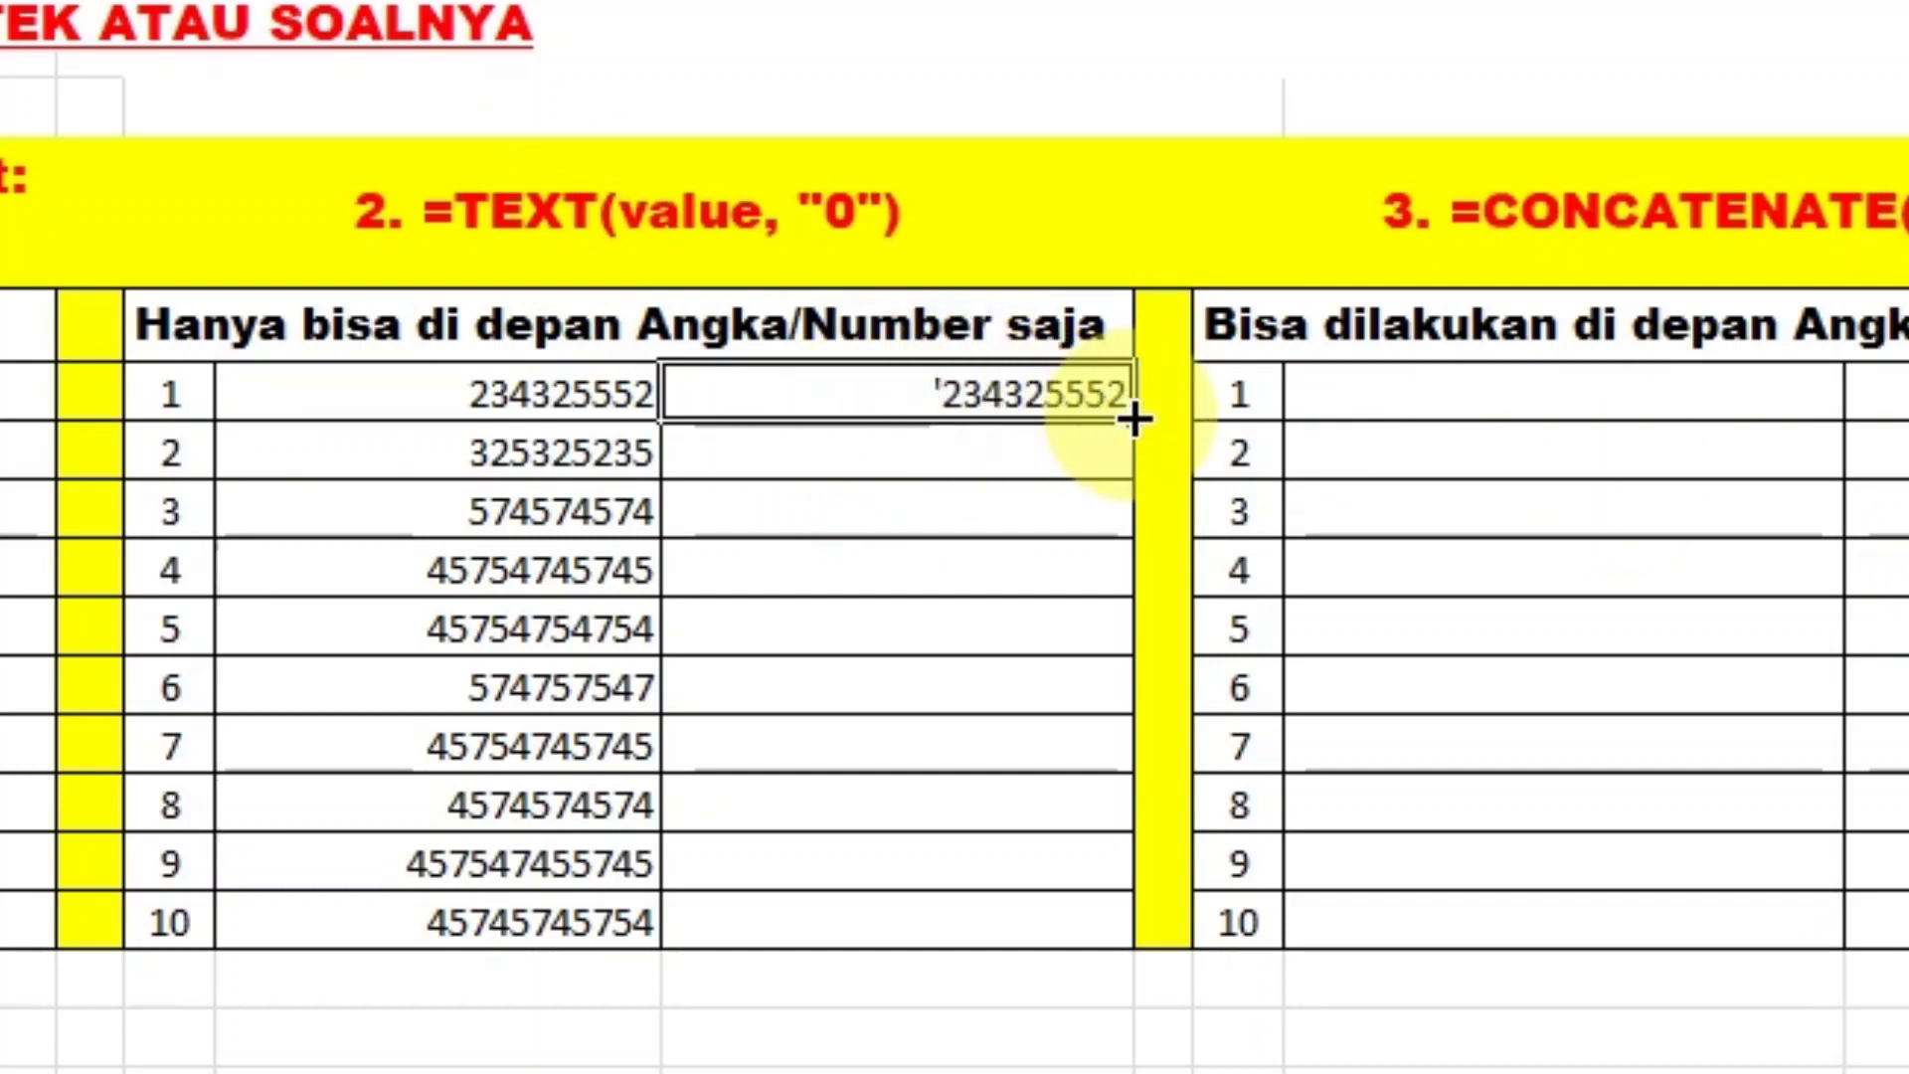
{"action": "double_click", "coordinate": [1134, 420]}
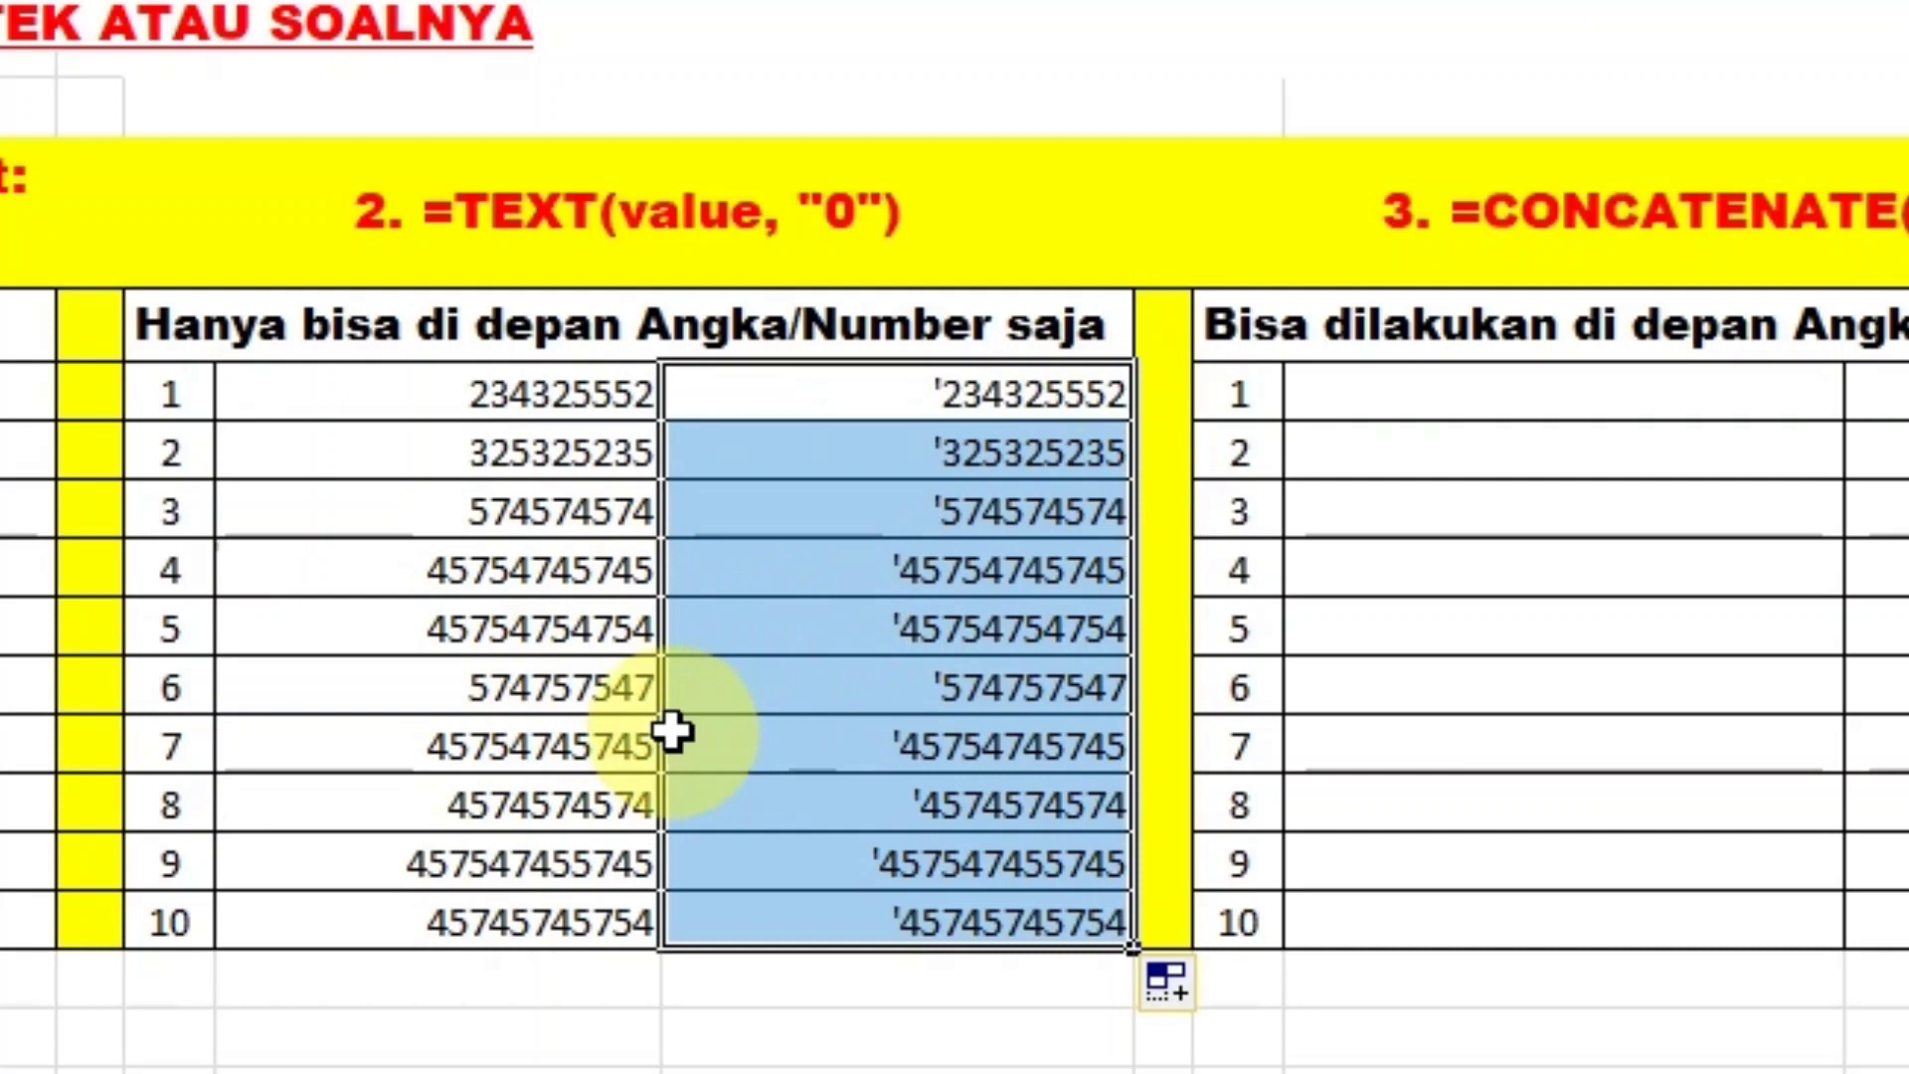
{"action": "left_click", "coordinate": [657, 860]}
{"action": "left_click", "coordinate": [1024, 868]}
{"action": "left_click", "coordinate": [572, 843]}
Step: Change the source numbers to 32423432, 343 and 34444 to test the apostrophe results
{"action": "left_click", "coordinate": [602, 785]}
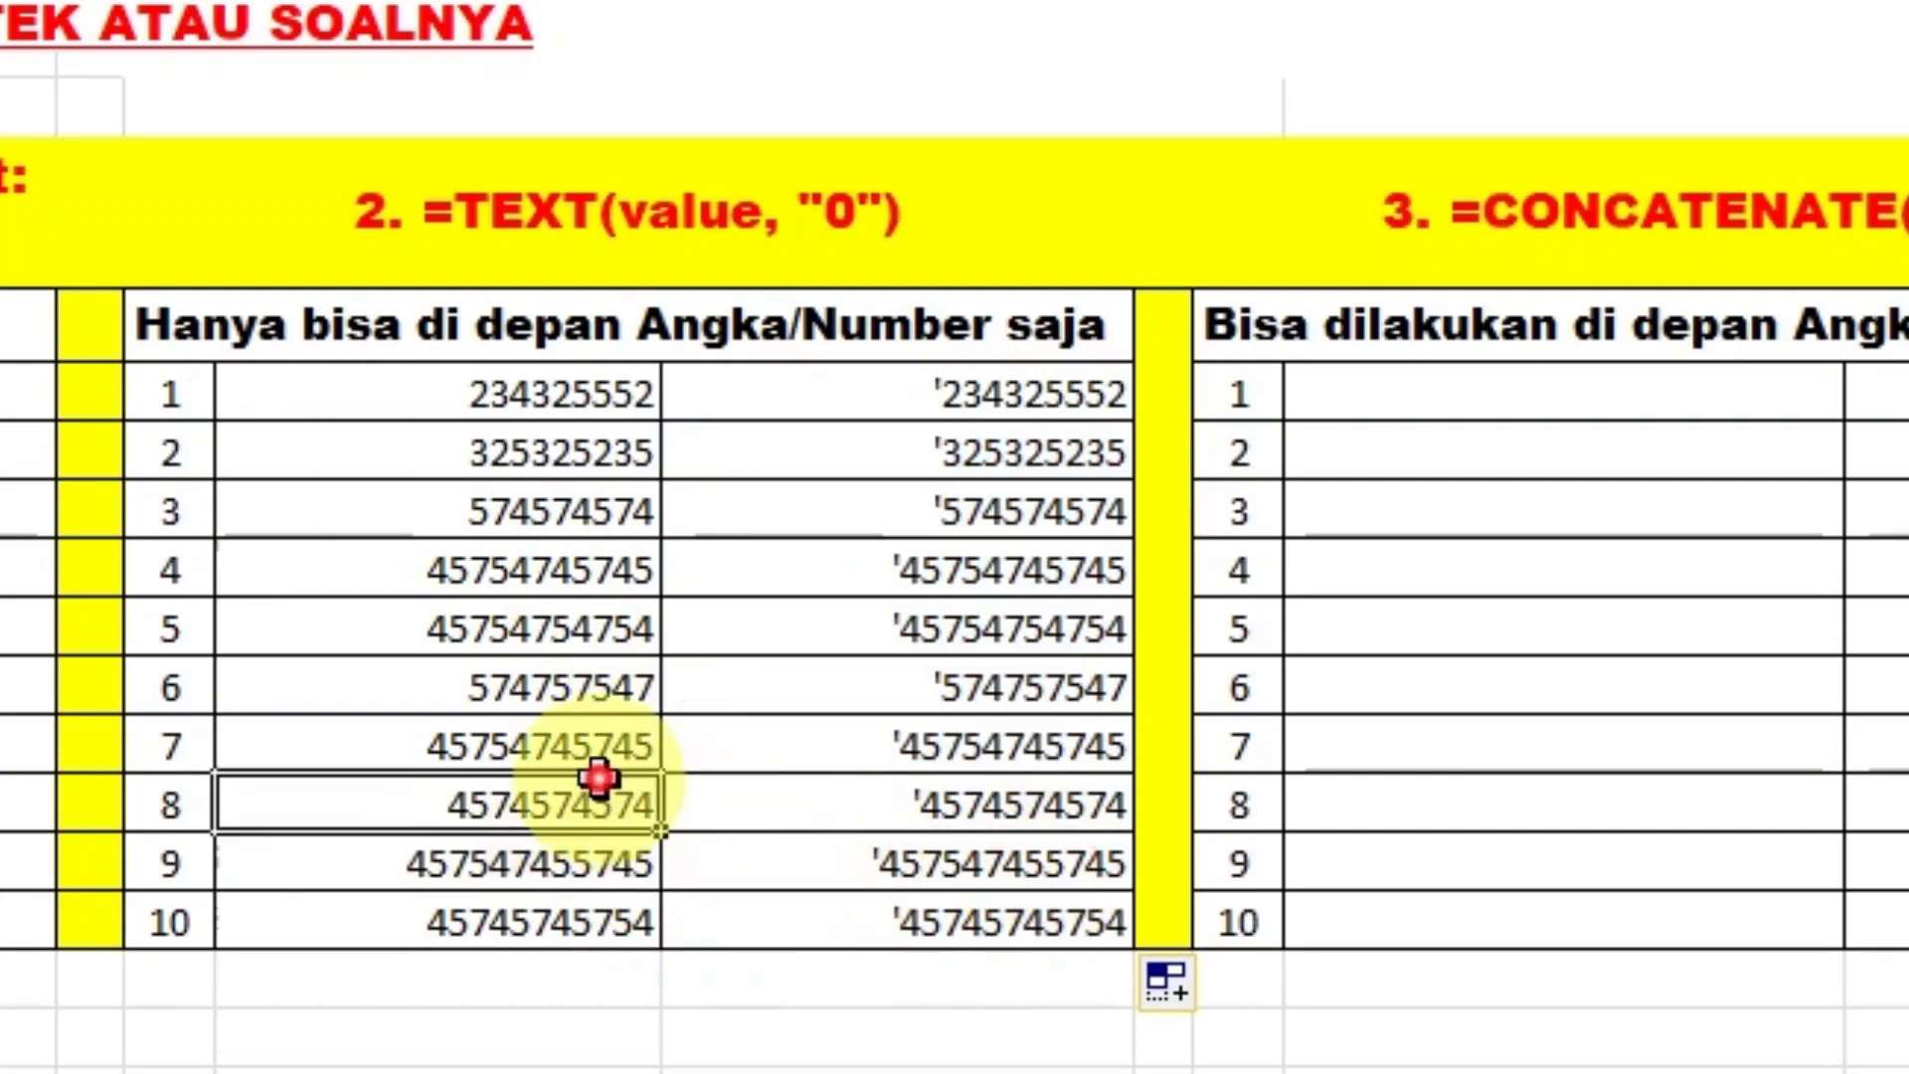
{"action": "left_click", "coordinate": [608, 751]}
{"action": "type", "text": "32423432"}
{"action": "key", "text": "Return"}
{"action": "key", "text": "Down"}
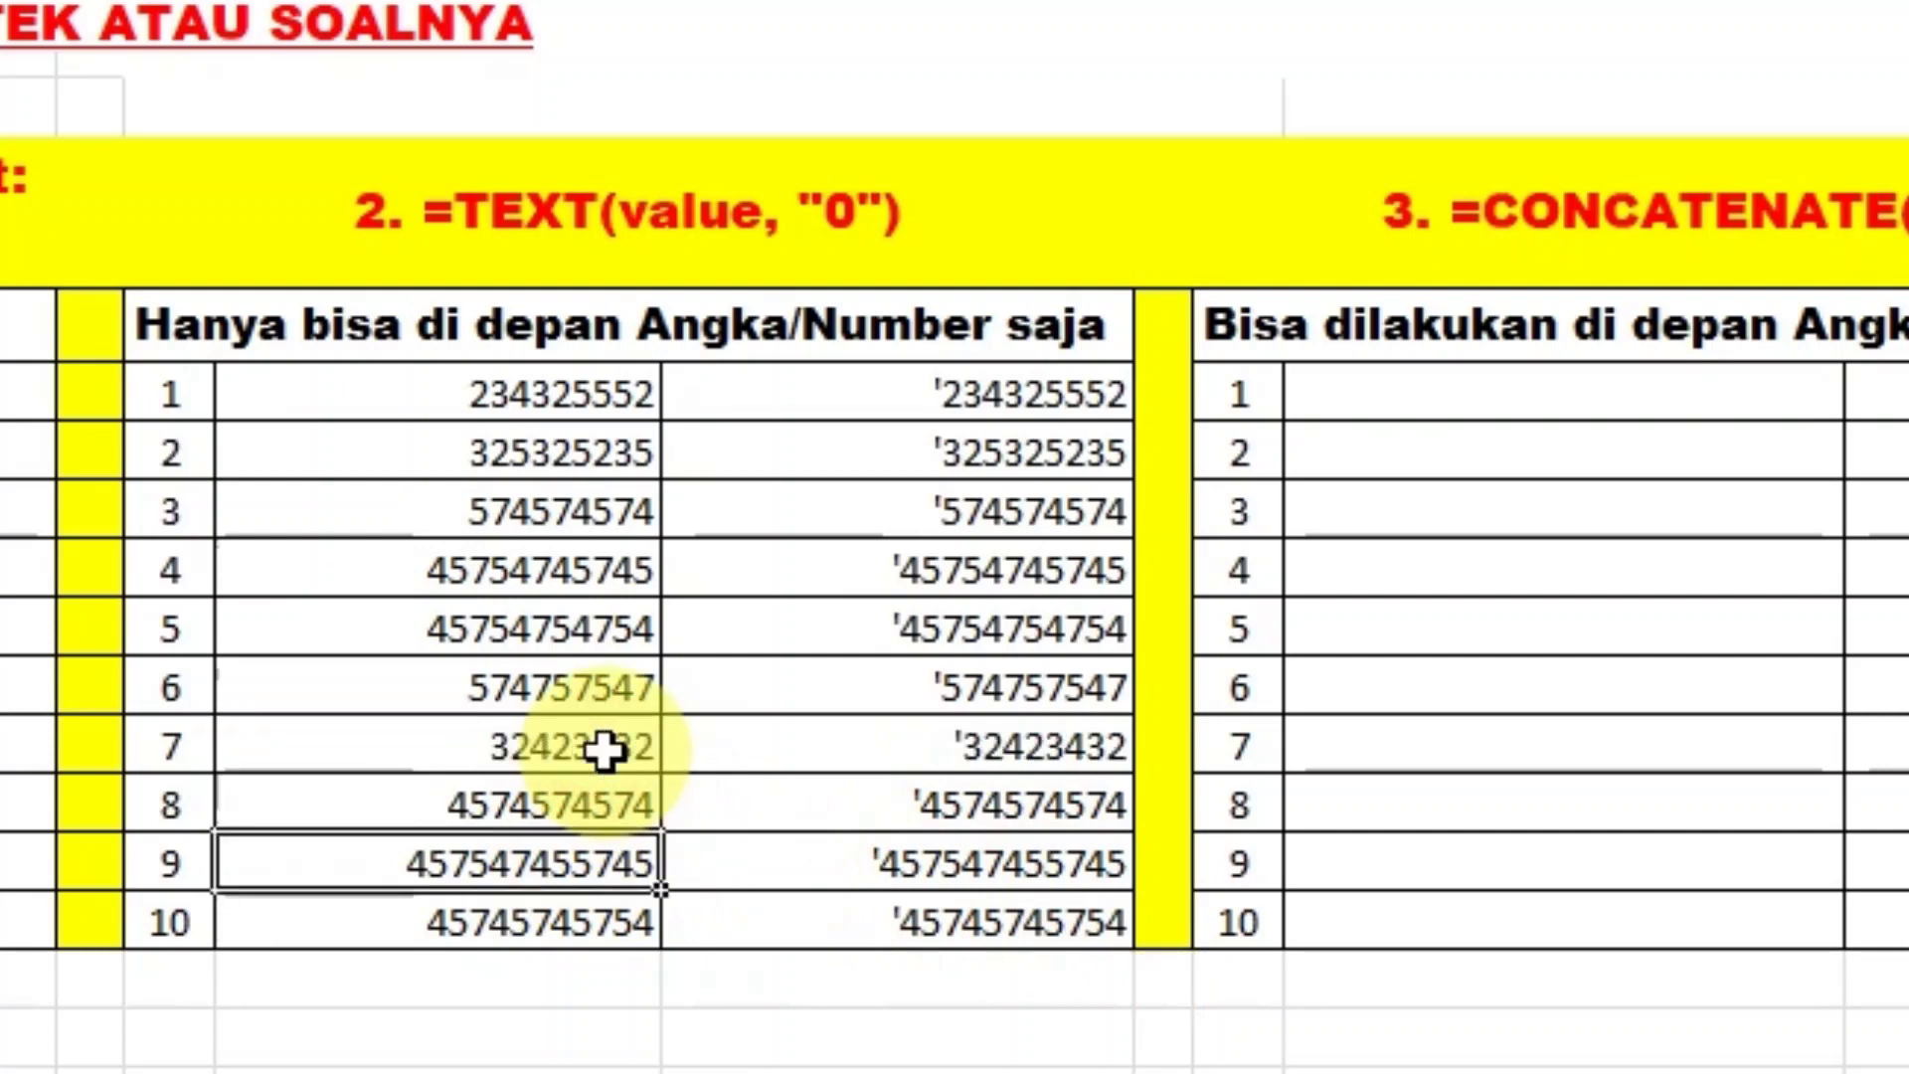
{"action": "type", "text": "343"}
{"action": "key", "text": "Return"}
{"action": "type", "text": "34444"}
{"action": "key", "text": "Return"}
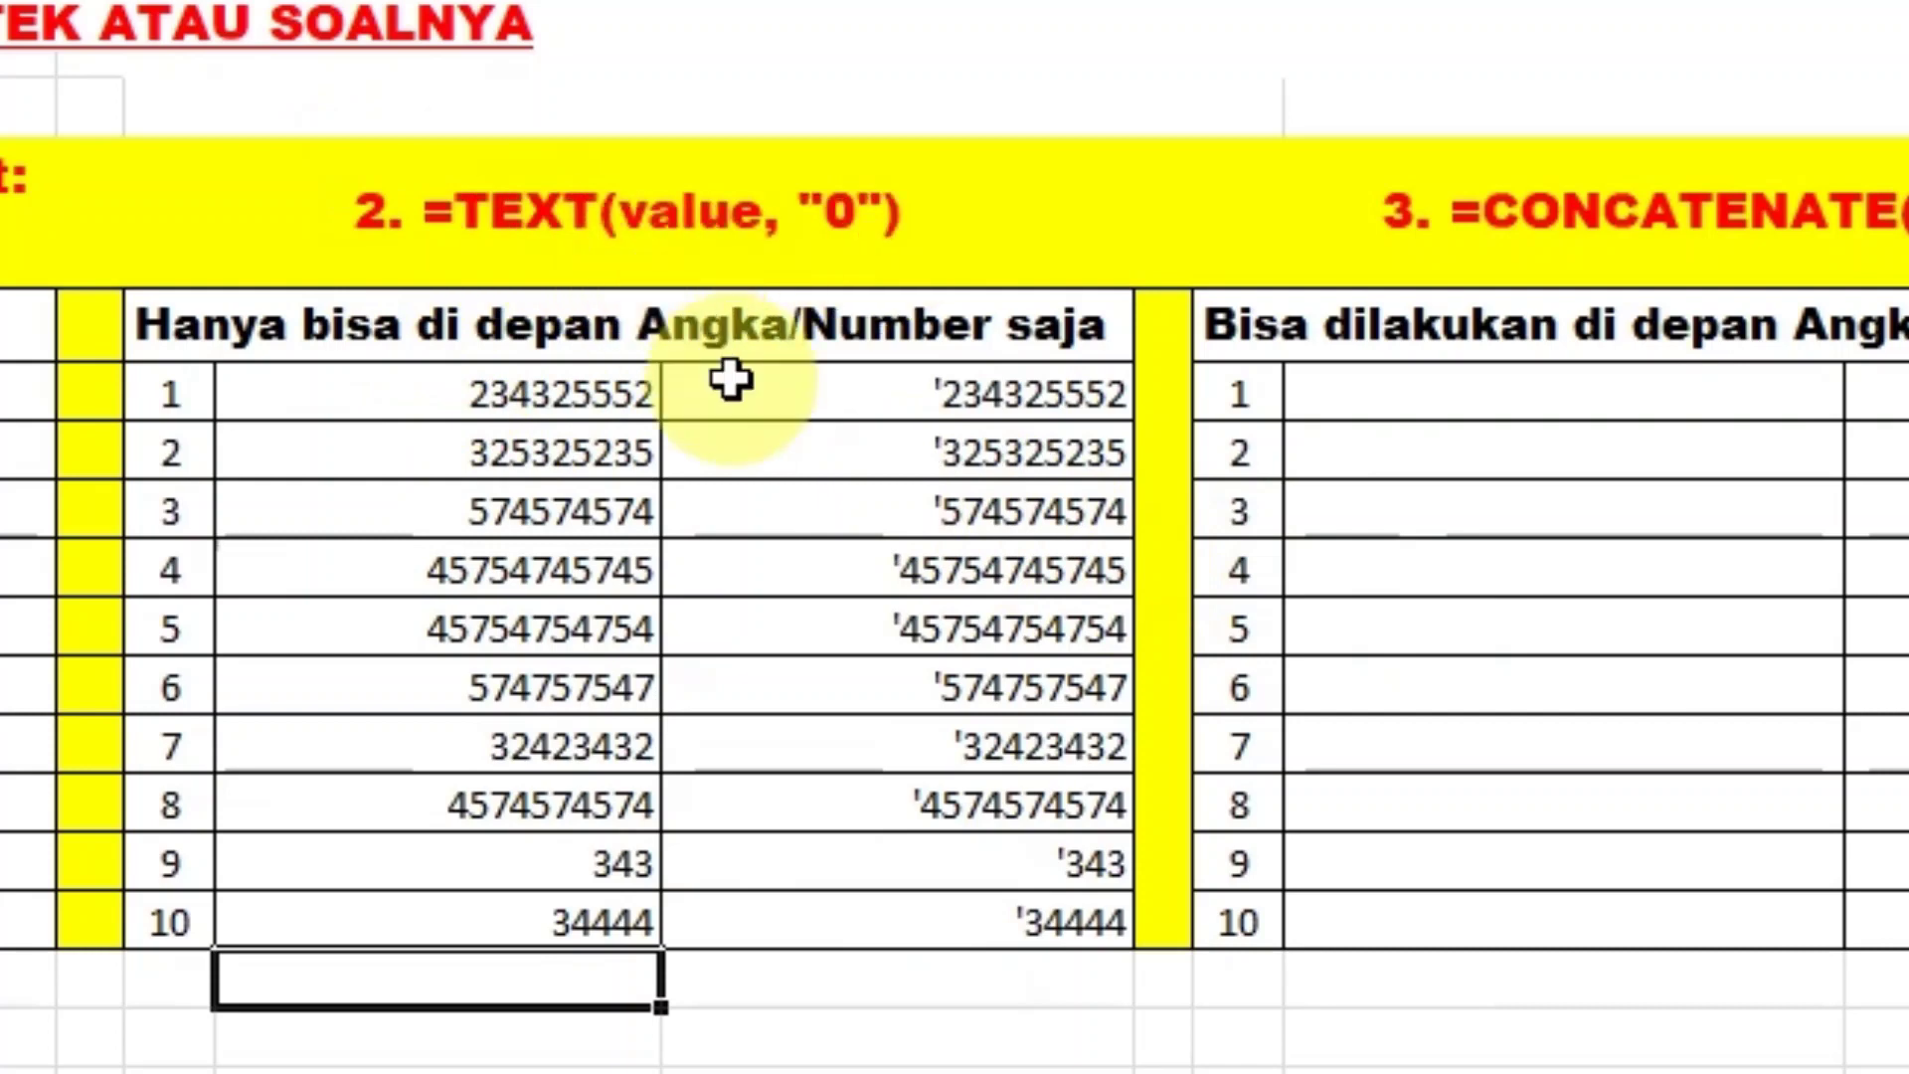
{"action": "left_click", "coordinate": [977, 445]}
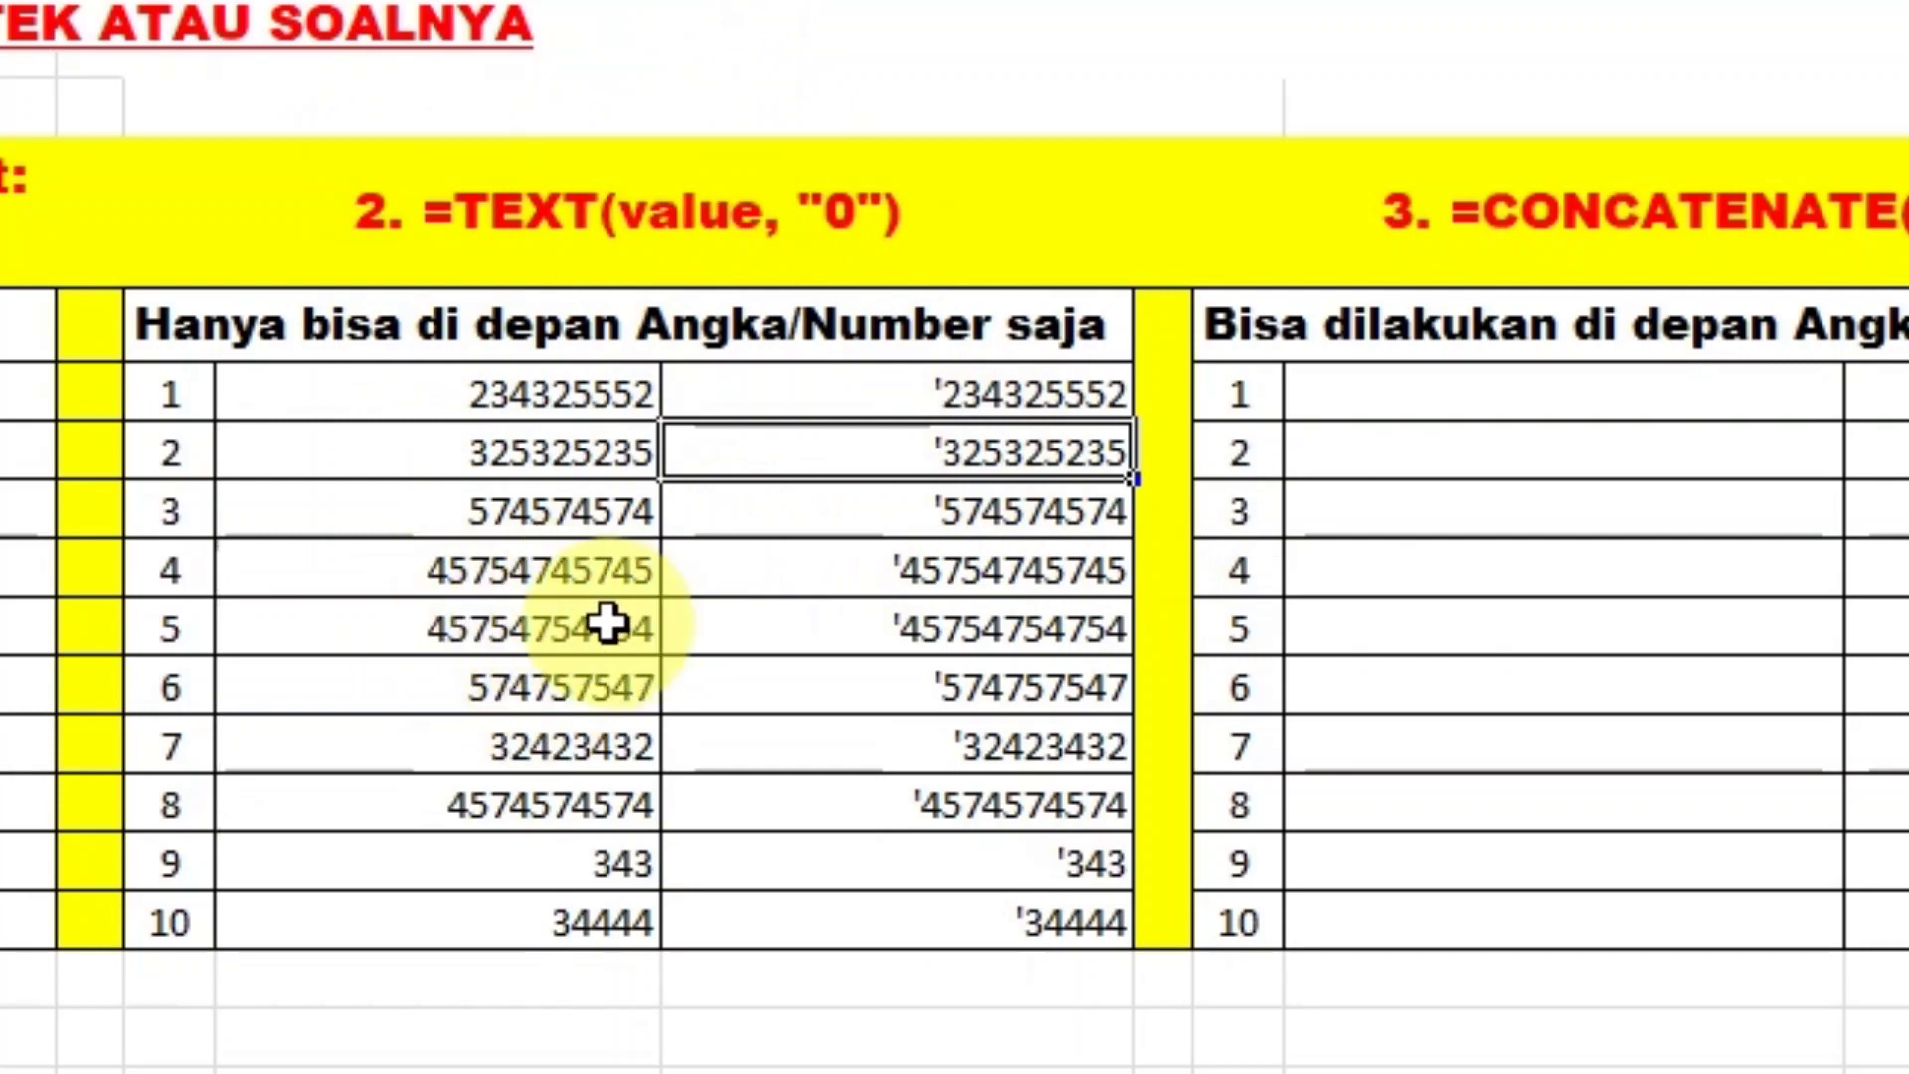
Step: Type 3444JKKK and 3444III into rows 2 and 3 of the TEXT table
{"action": "left_click", "coordinate": [572, 471]}
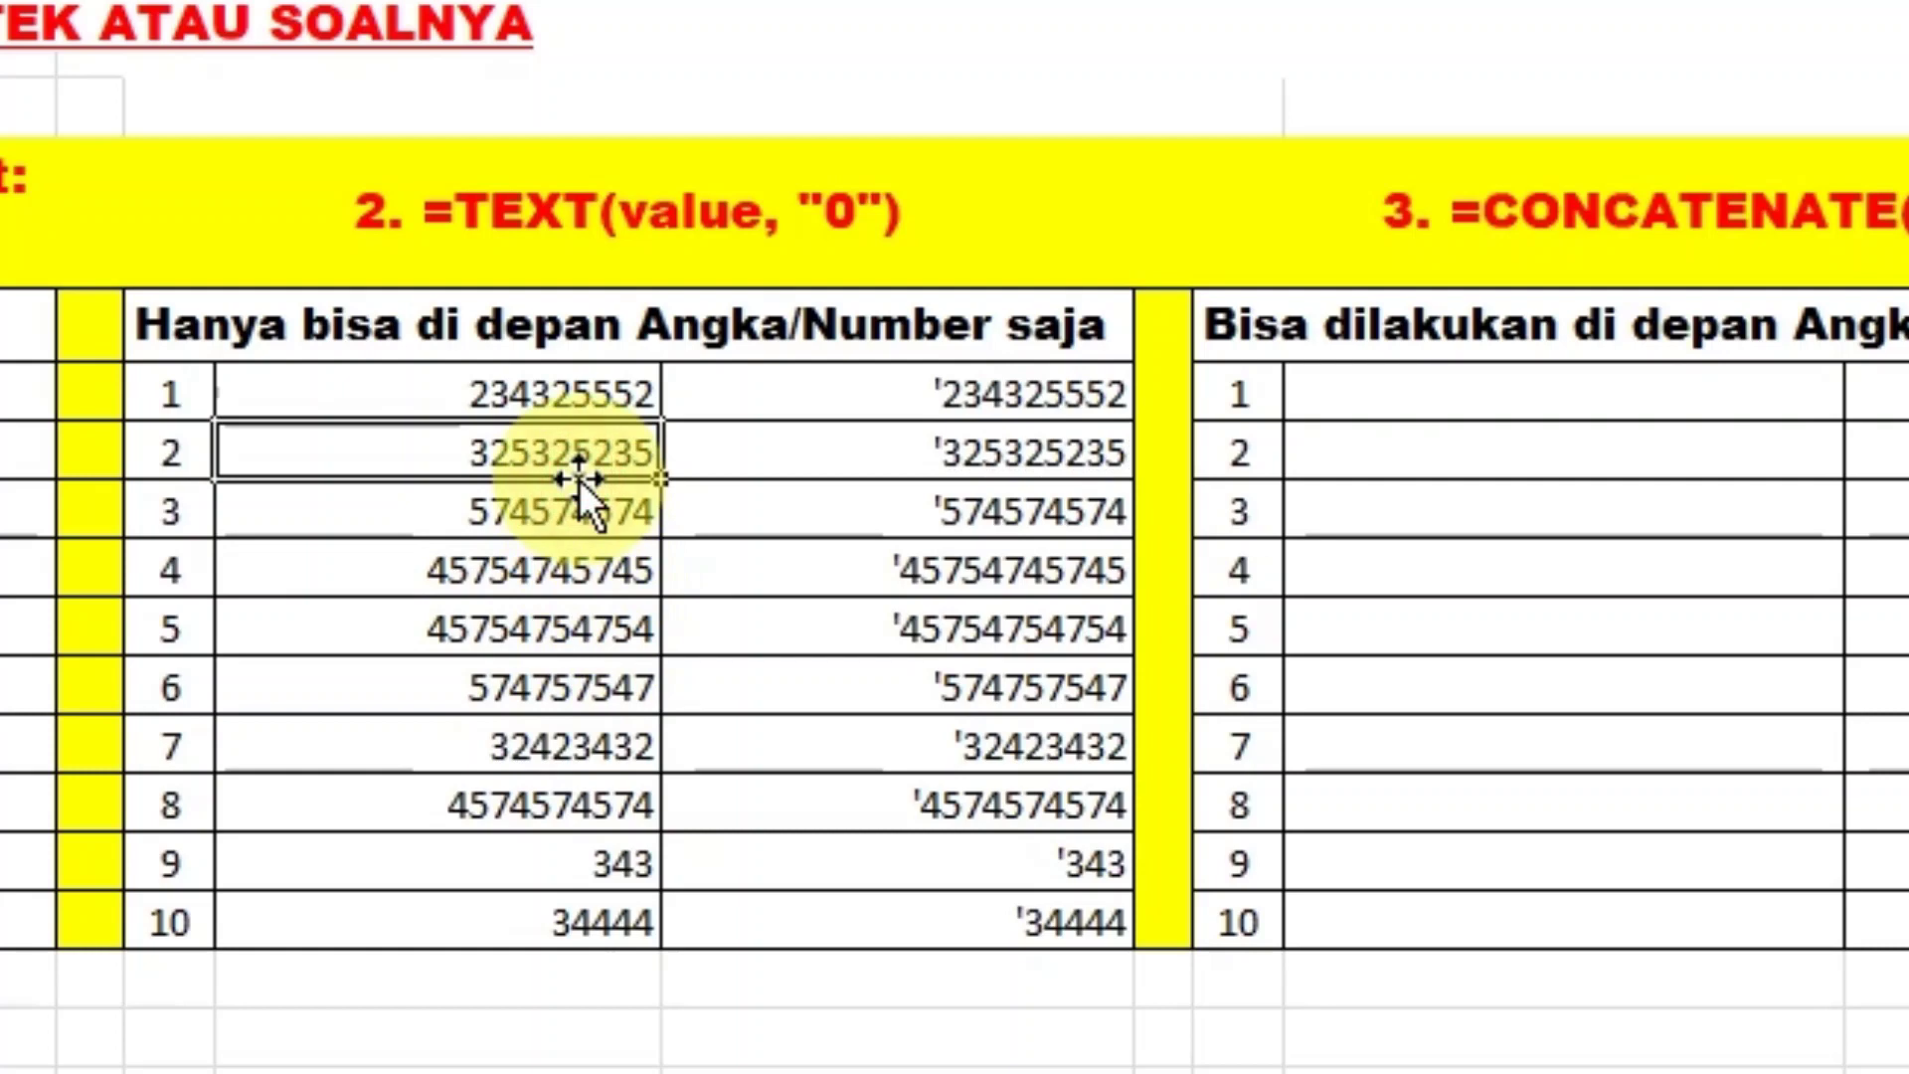
{"action": "type", "text": "34"}
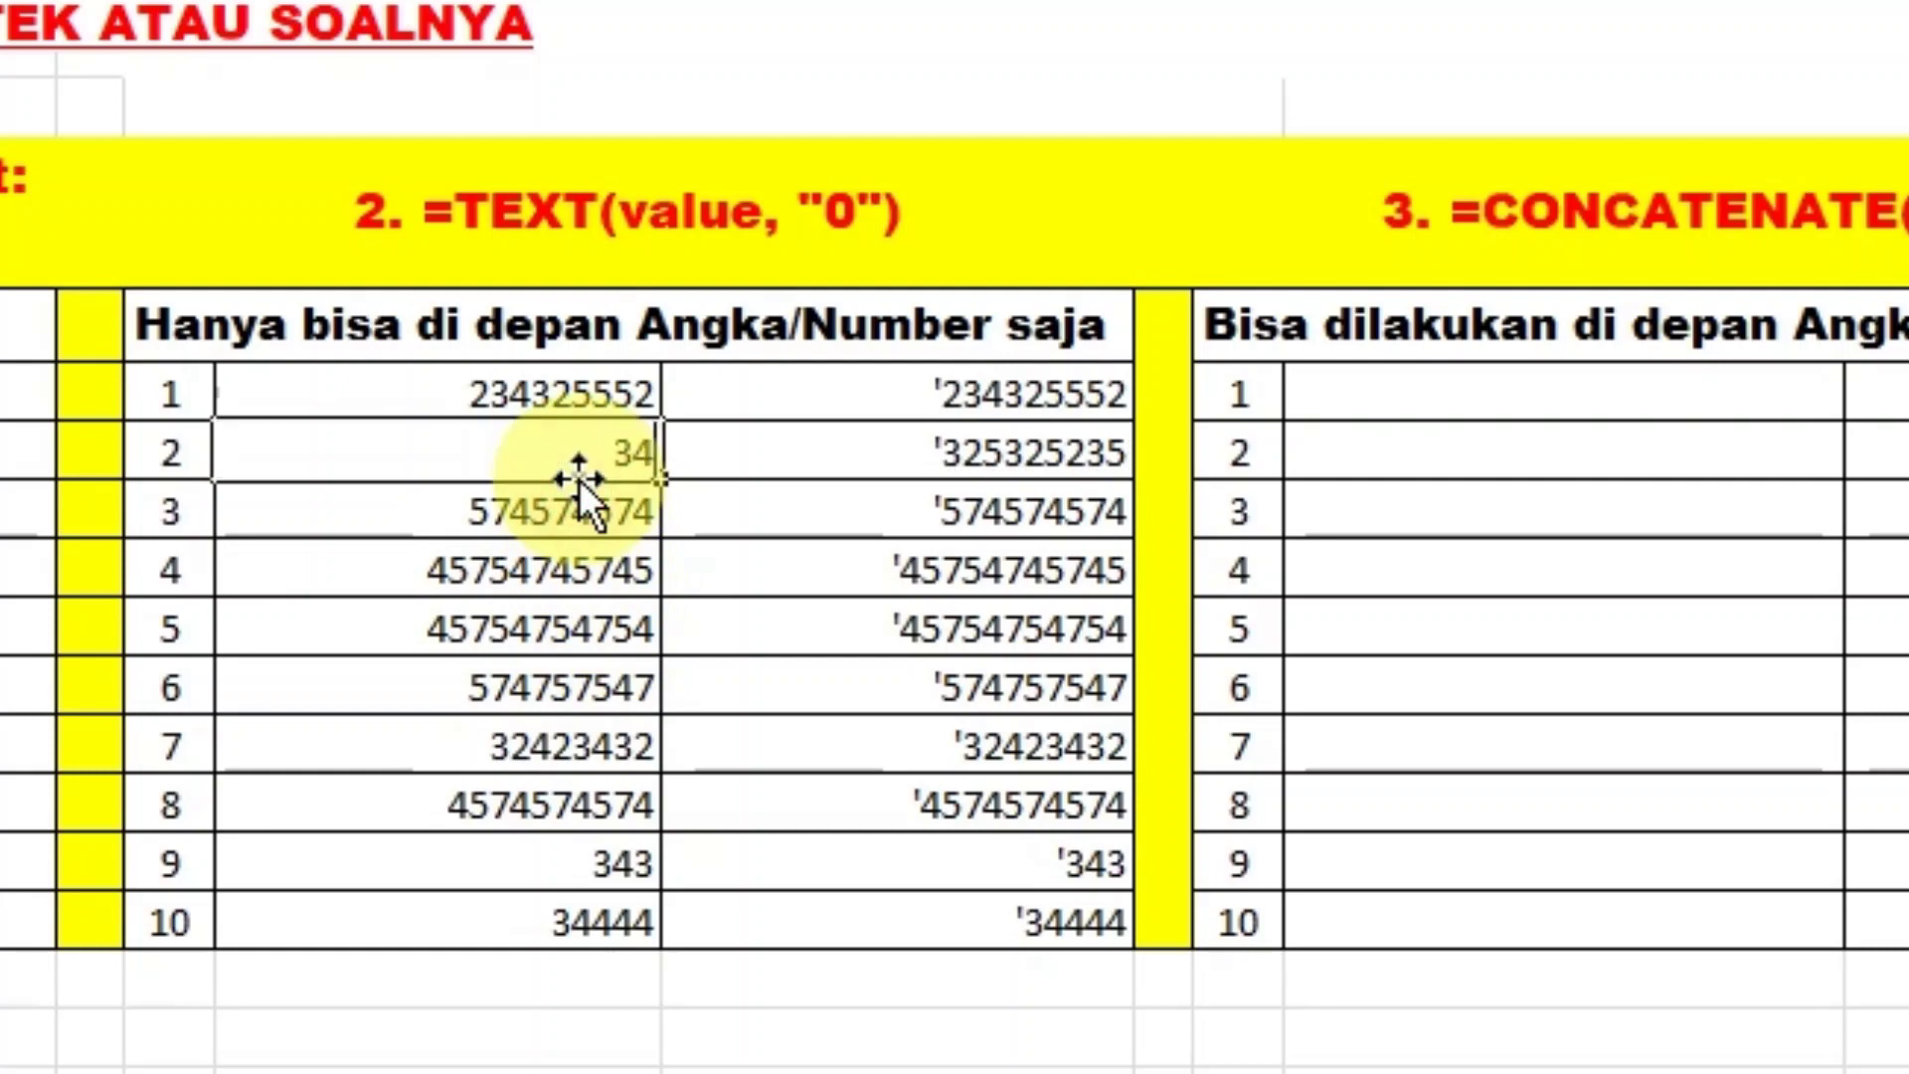
{"action": "type", "text": "44JKKK"}
{"action": "key", "text": "Return"}
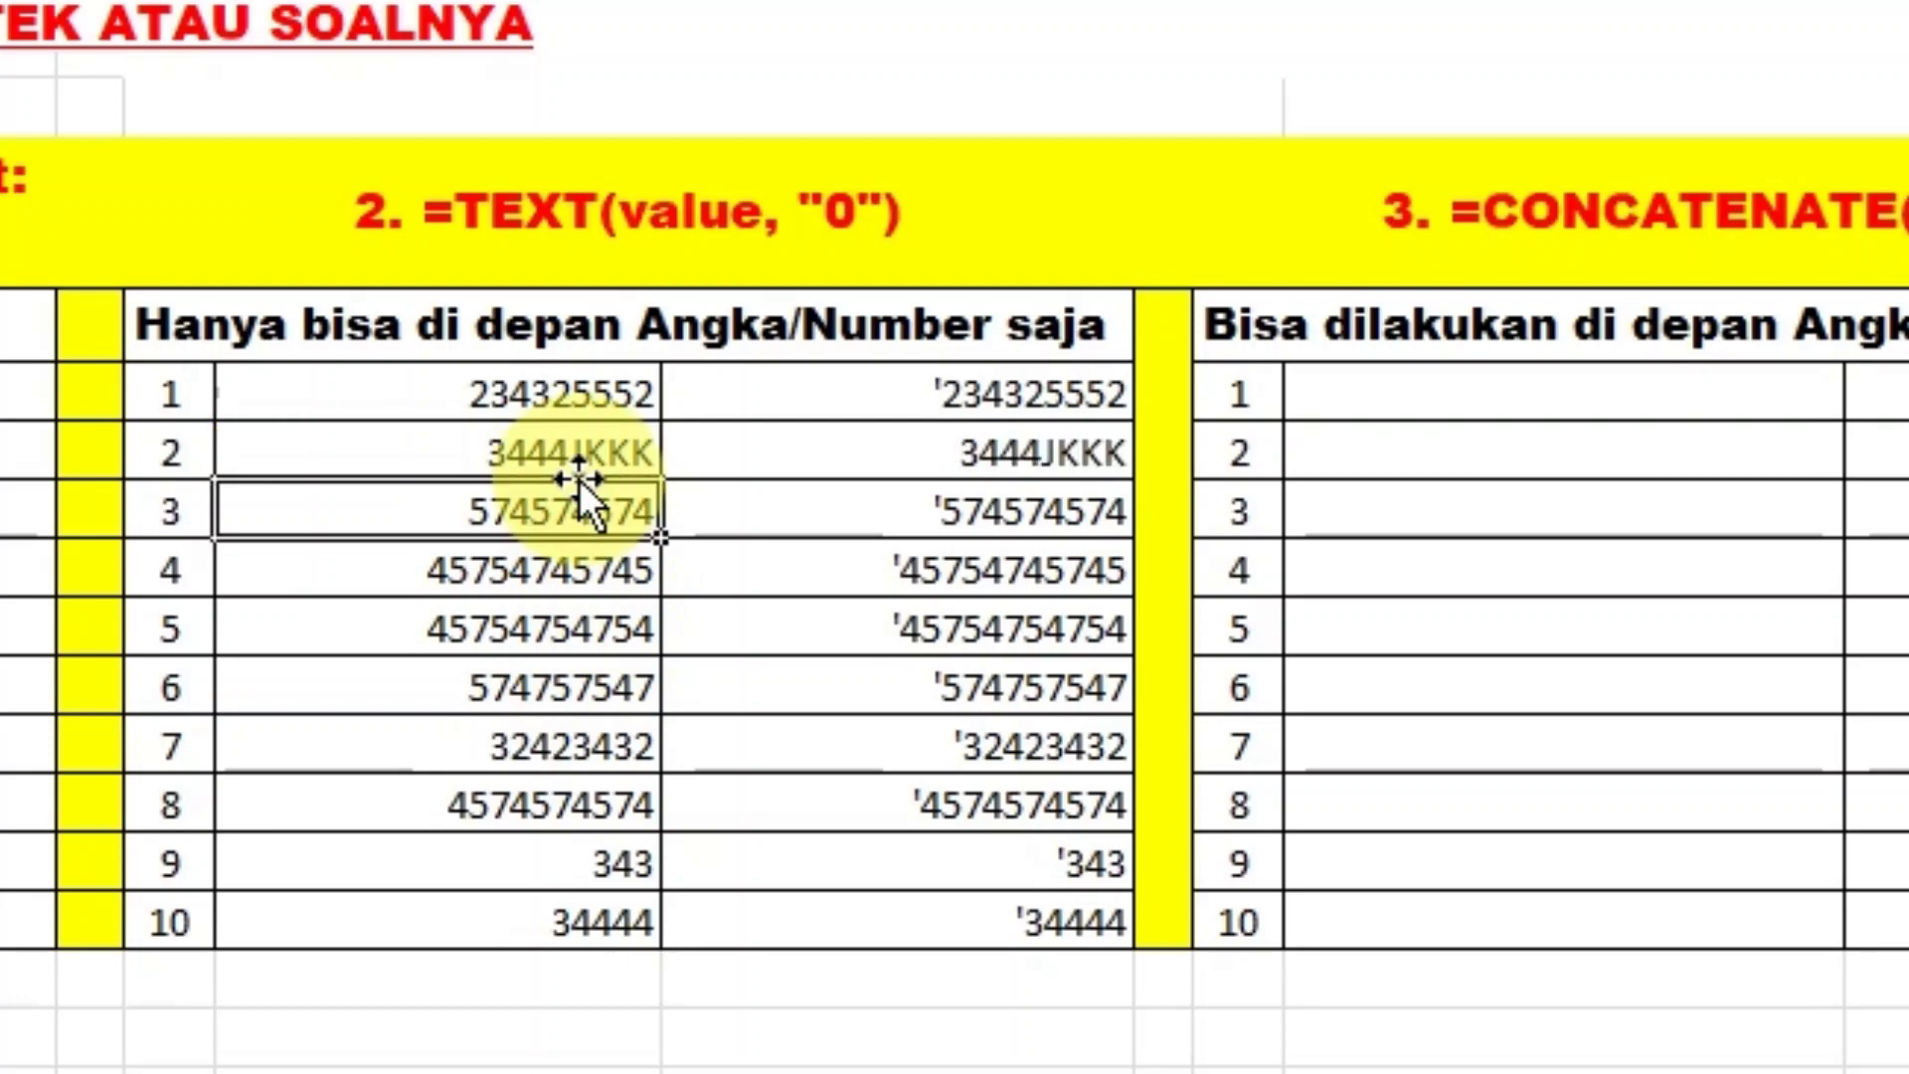
{"action": "type", "text": "3444"}
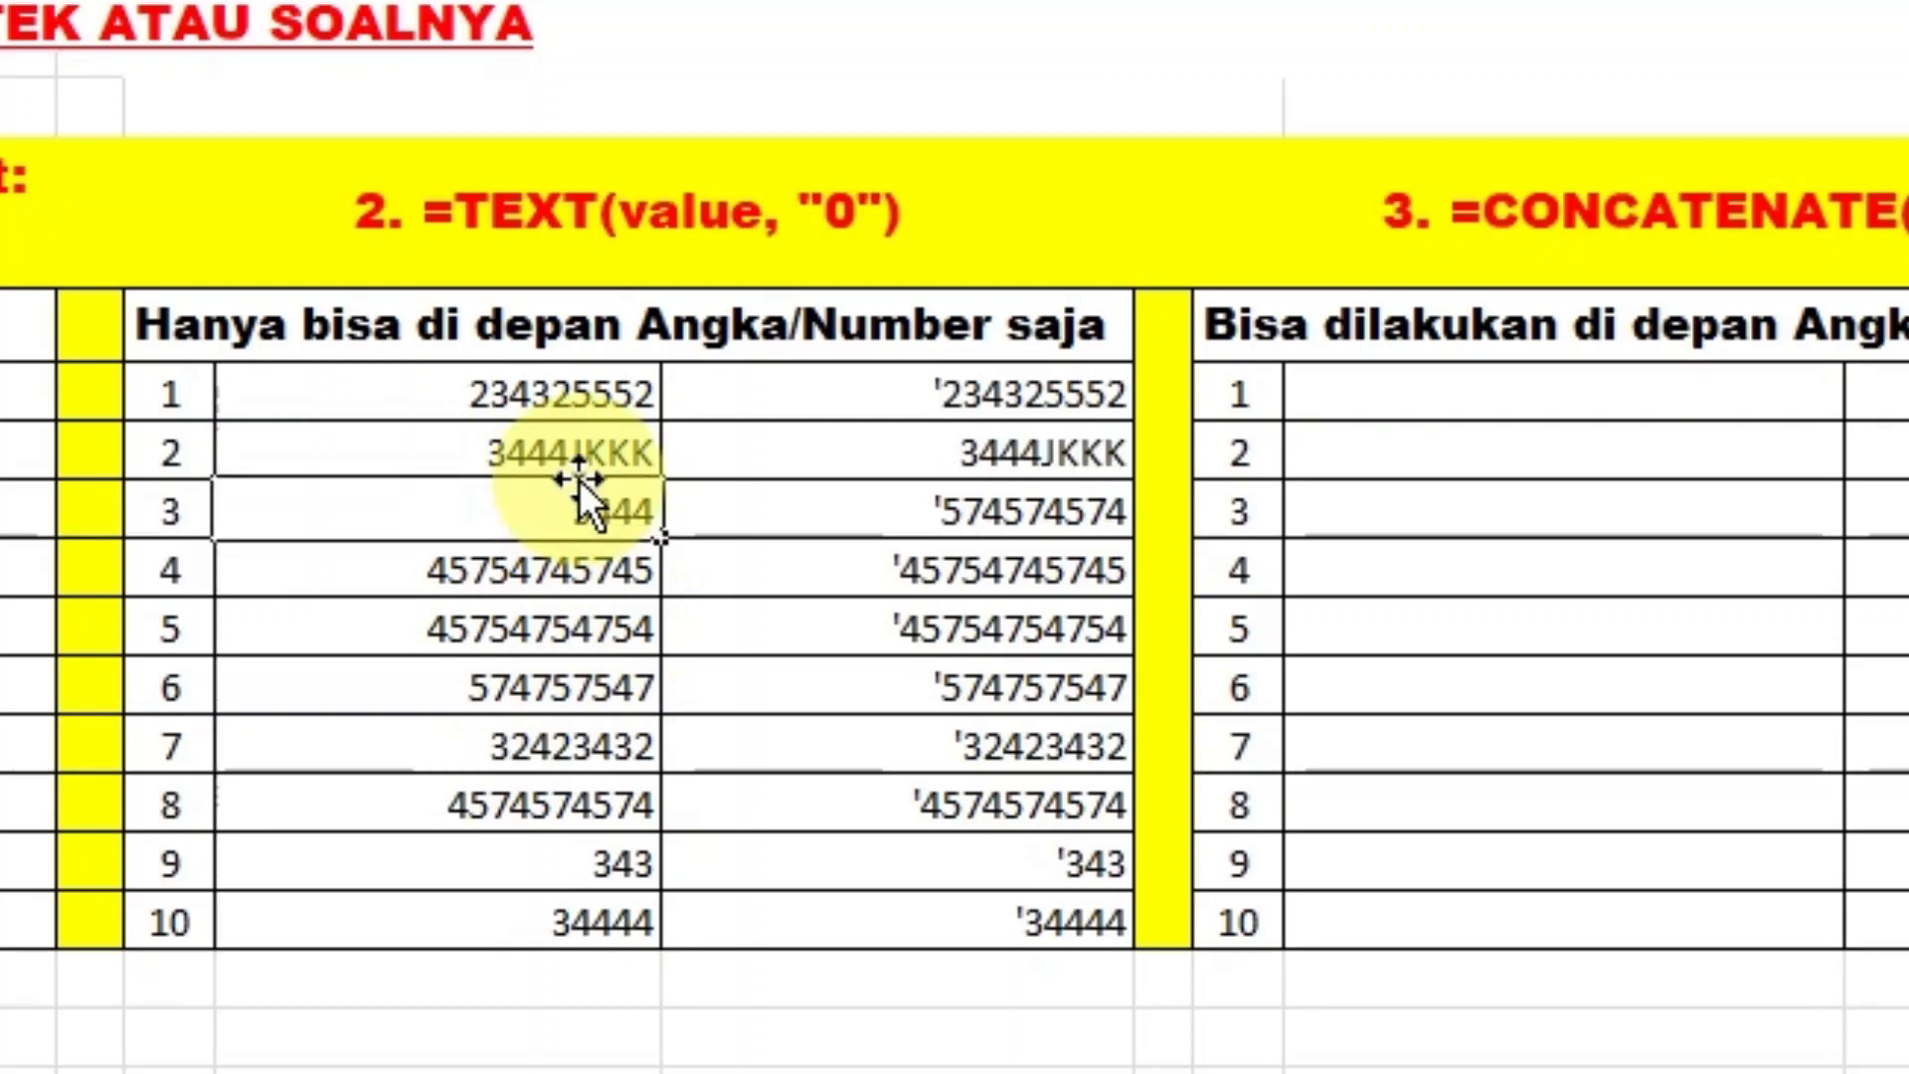
{"action": "type", "text": "III"}
{"action": "key", "text": "Return"}
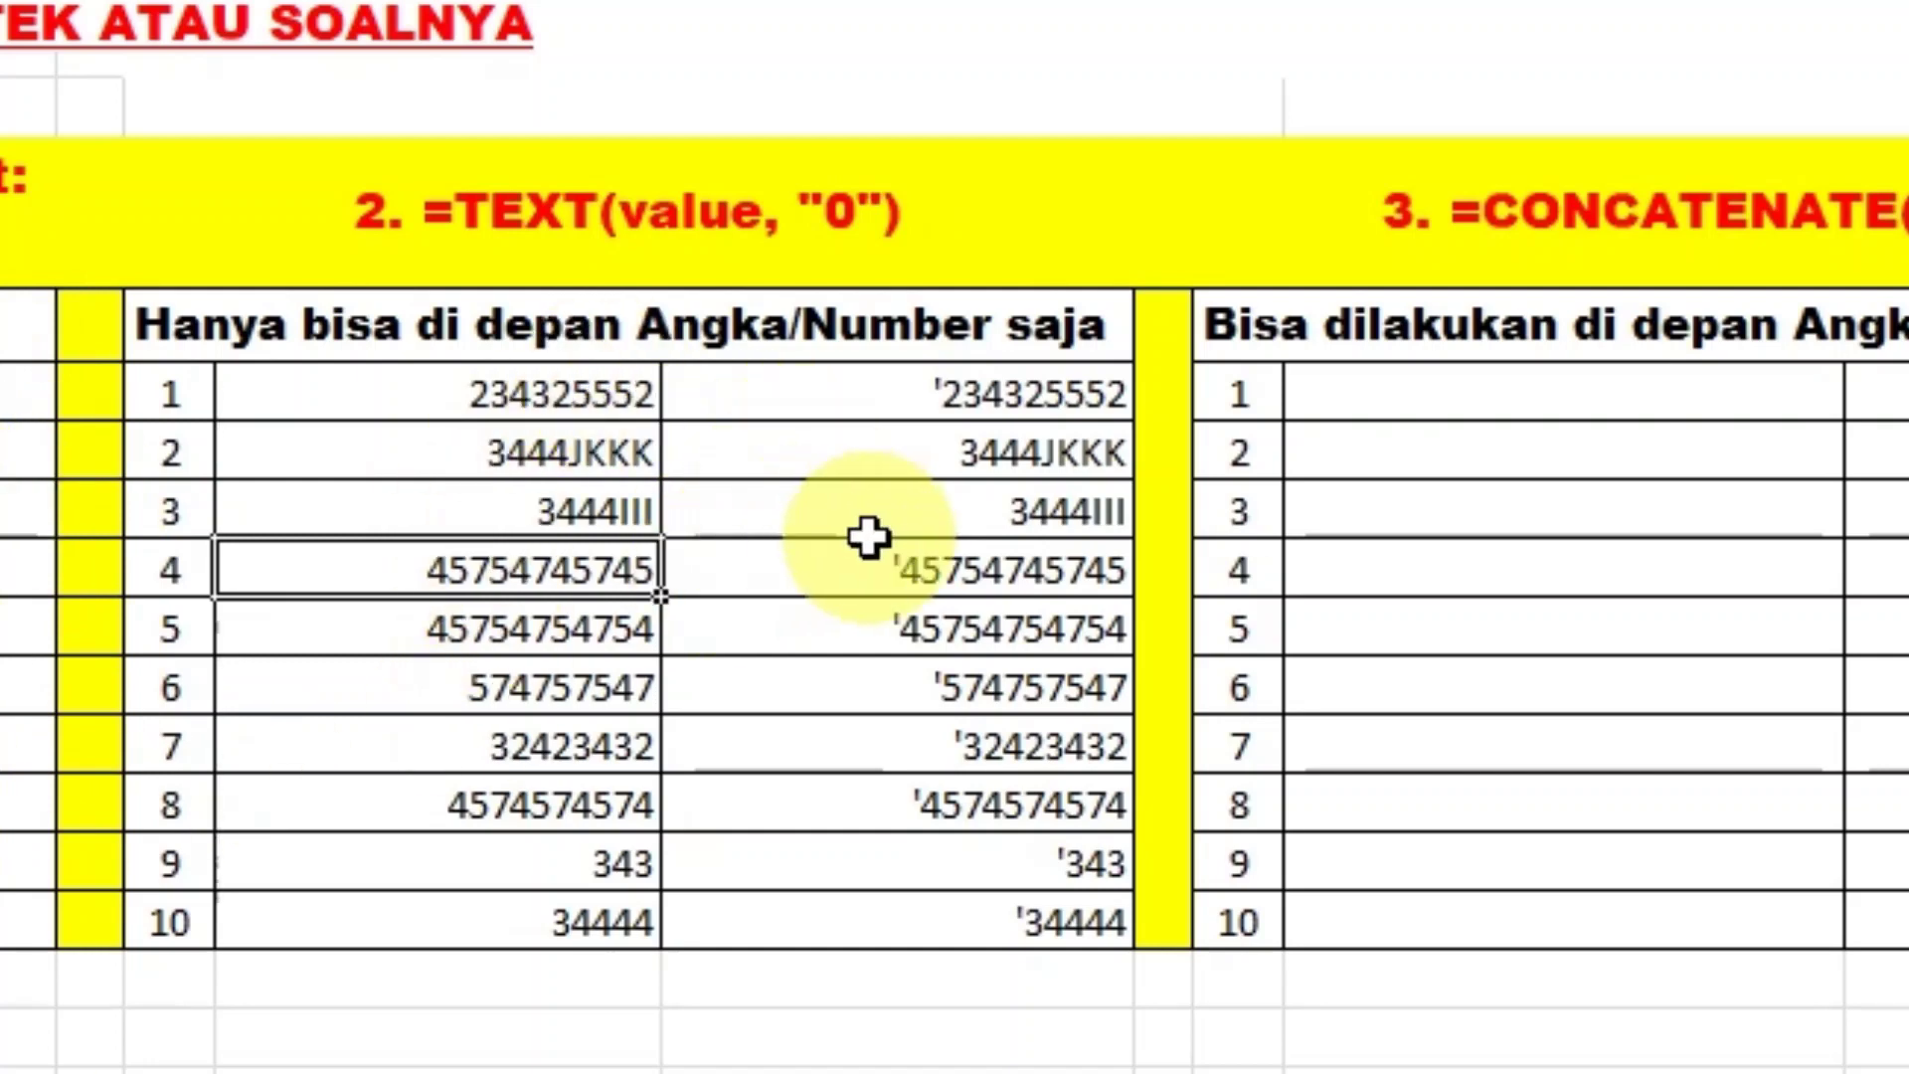
Step: Replace those entries with 34 and 34444, showing '34 and '34444
{"action": "left_click", "coordinate": [603, 449]}
{"action": "type", "text": "3"}
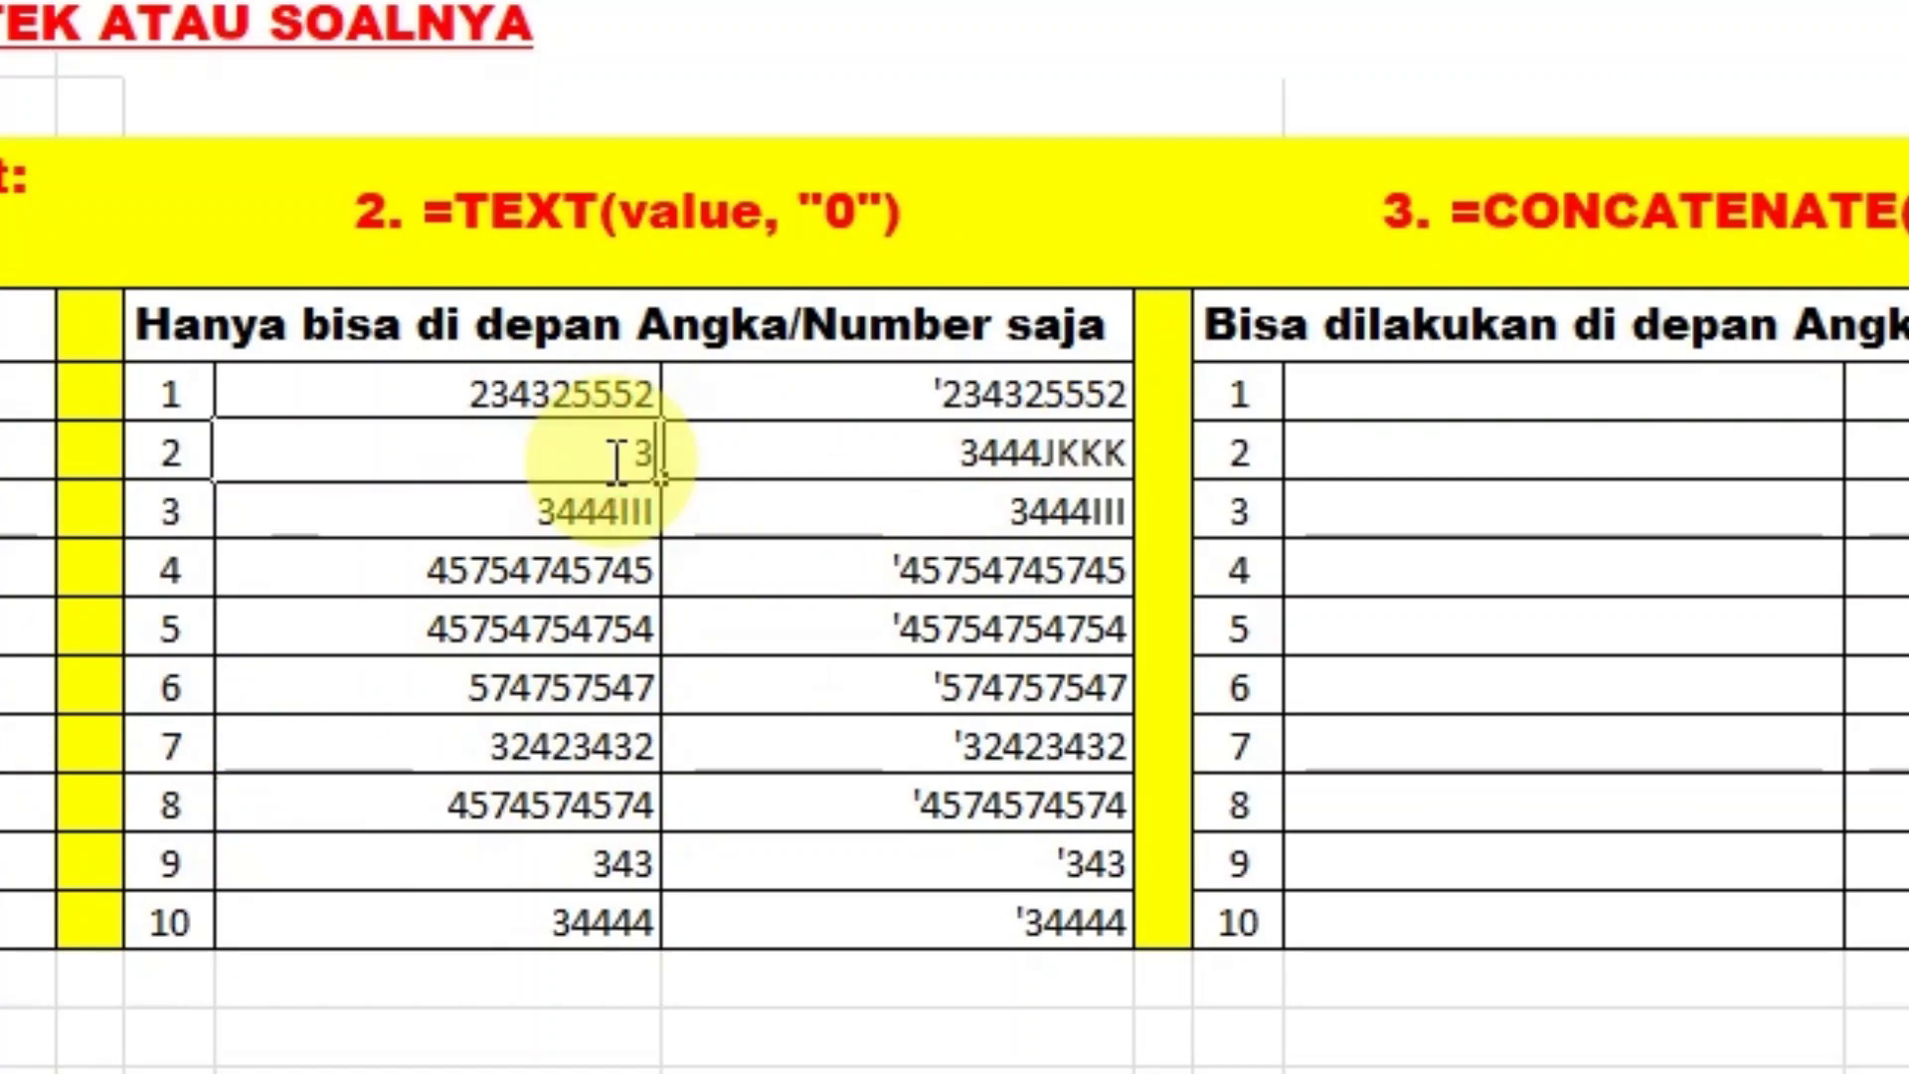
{"action": "type", "text": "4"}
{"action": "key", "text": "Return"}
{"action": "type", "text": "34444"}
{"action": "key", "text": "Return"}
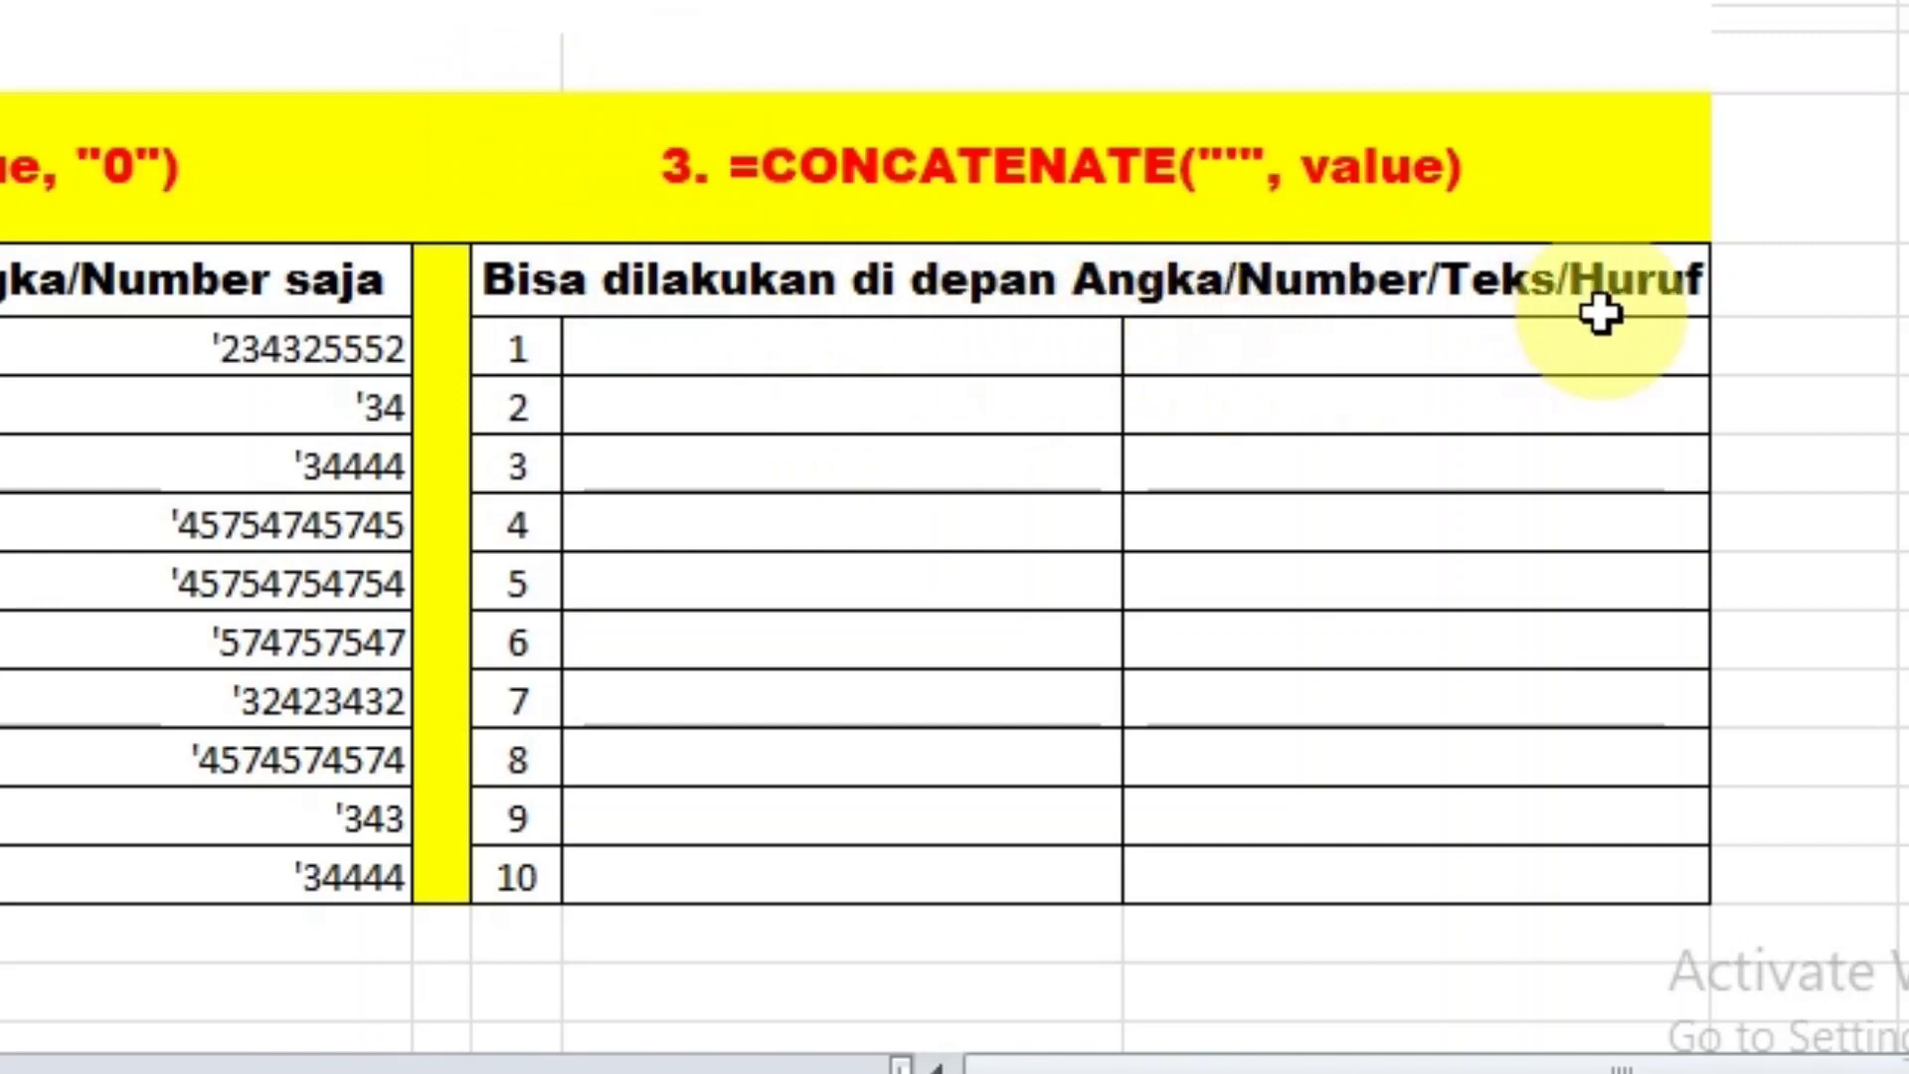
{"action": "left_click", "coordinate": [938, 344]}
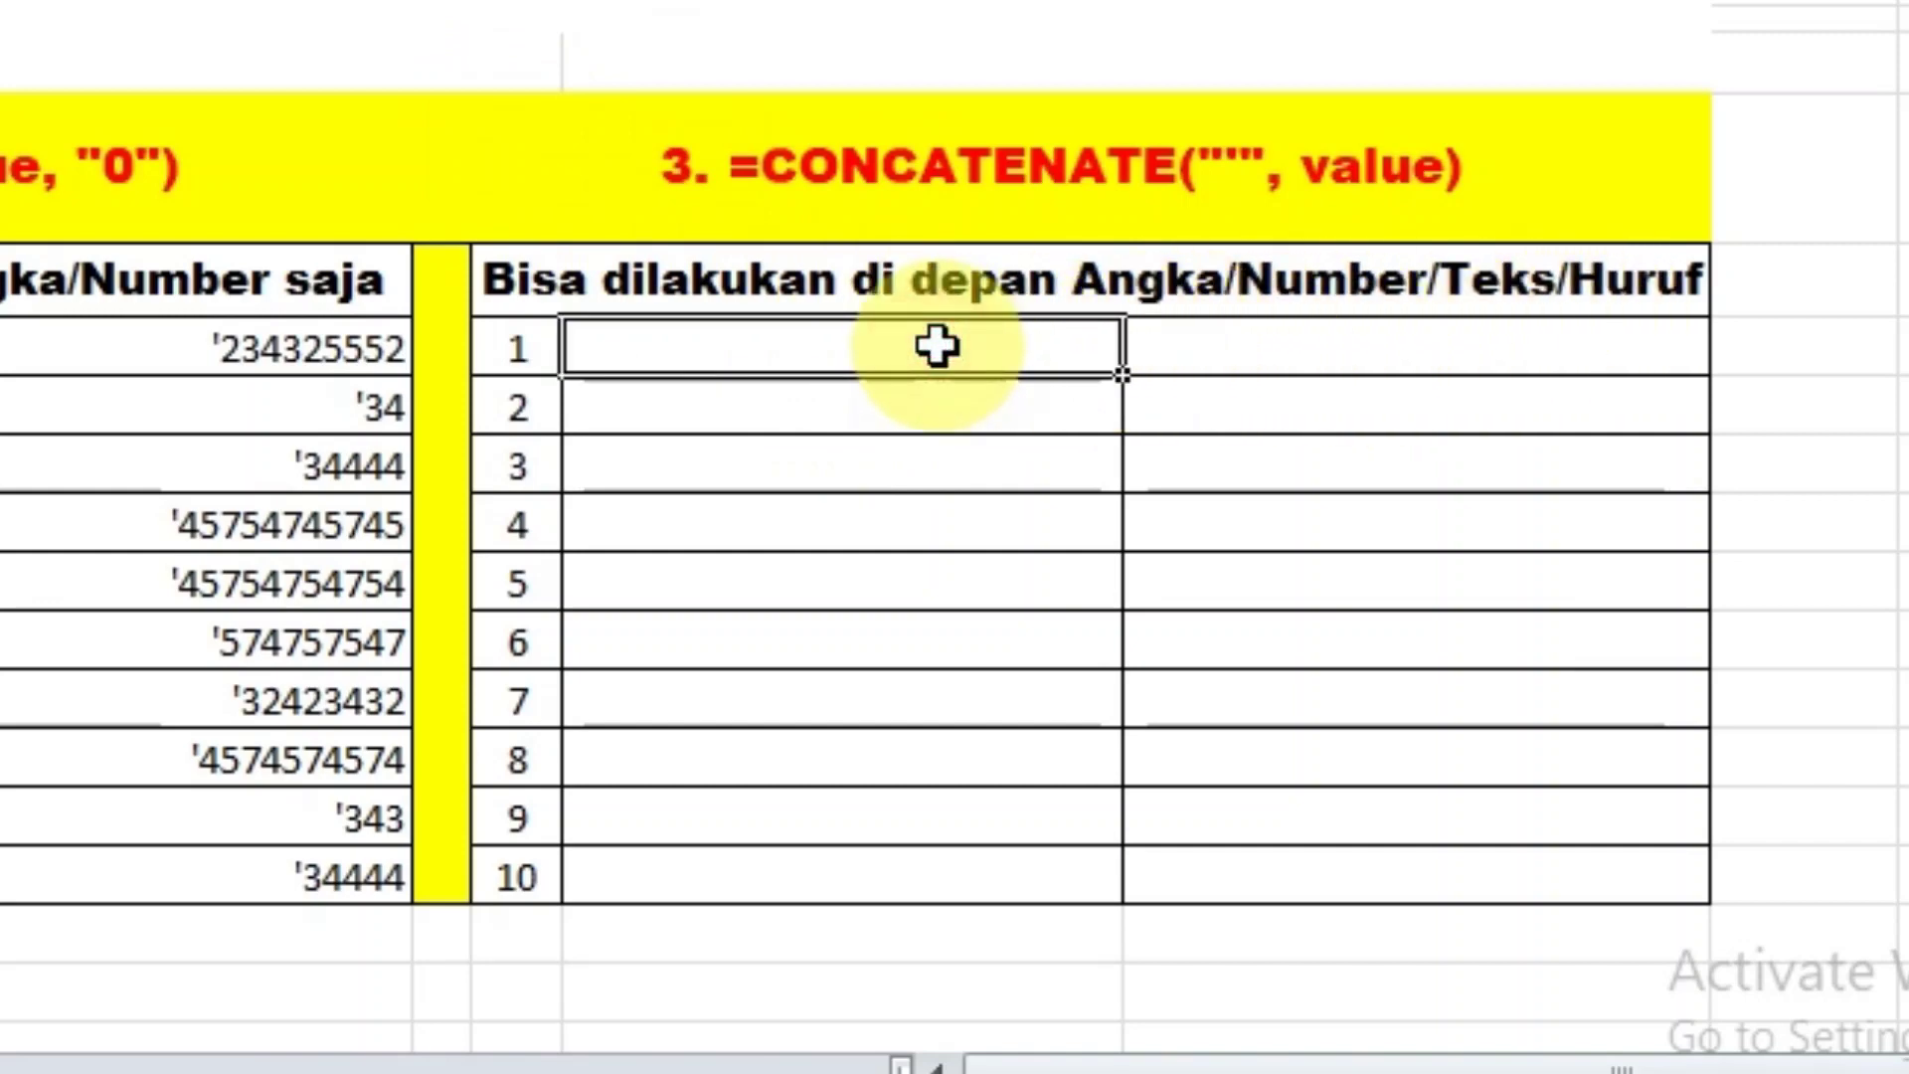
{"action": "type", "text": "WER"}
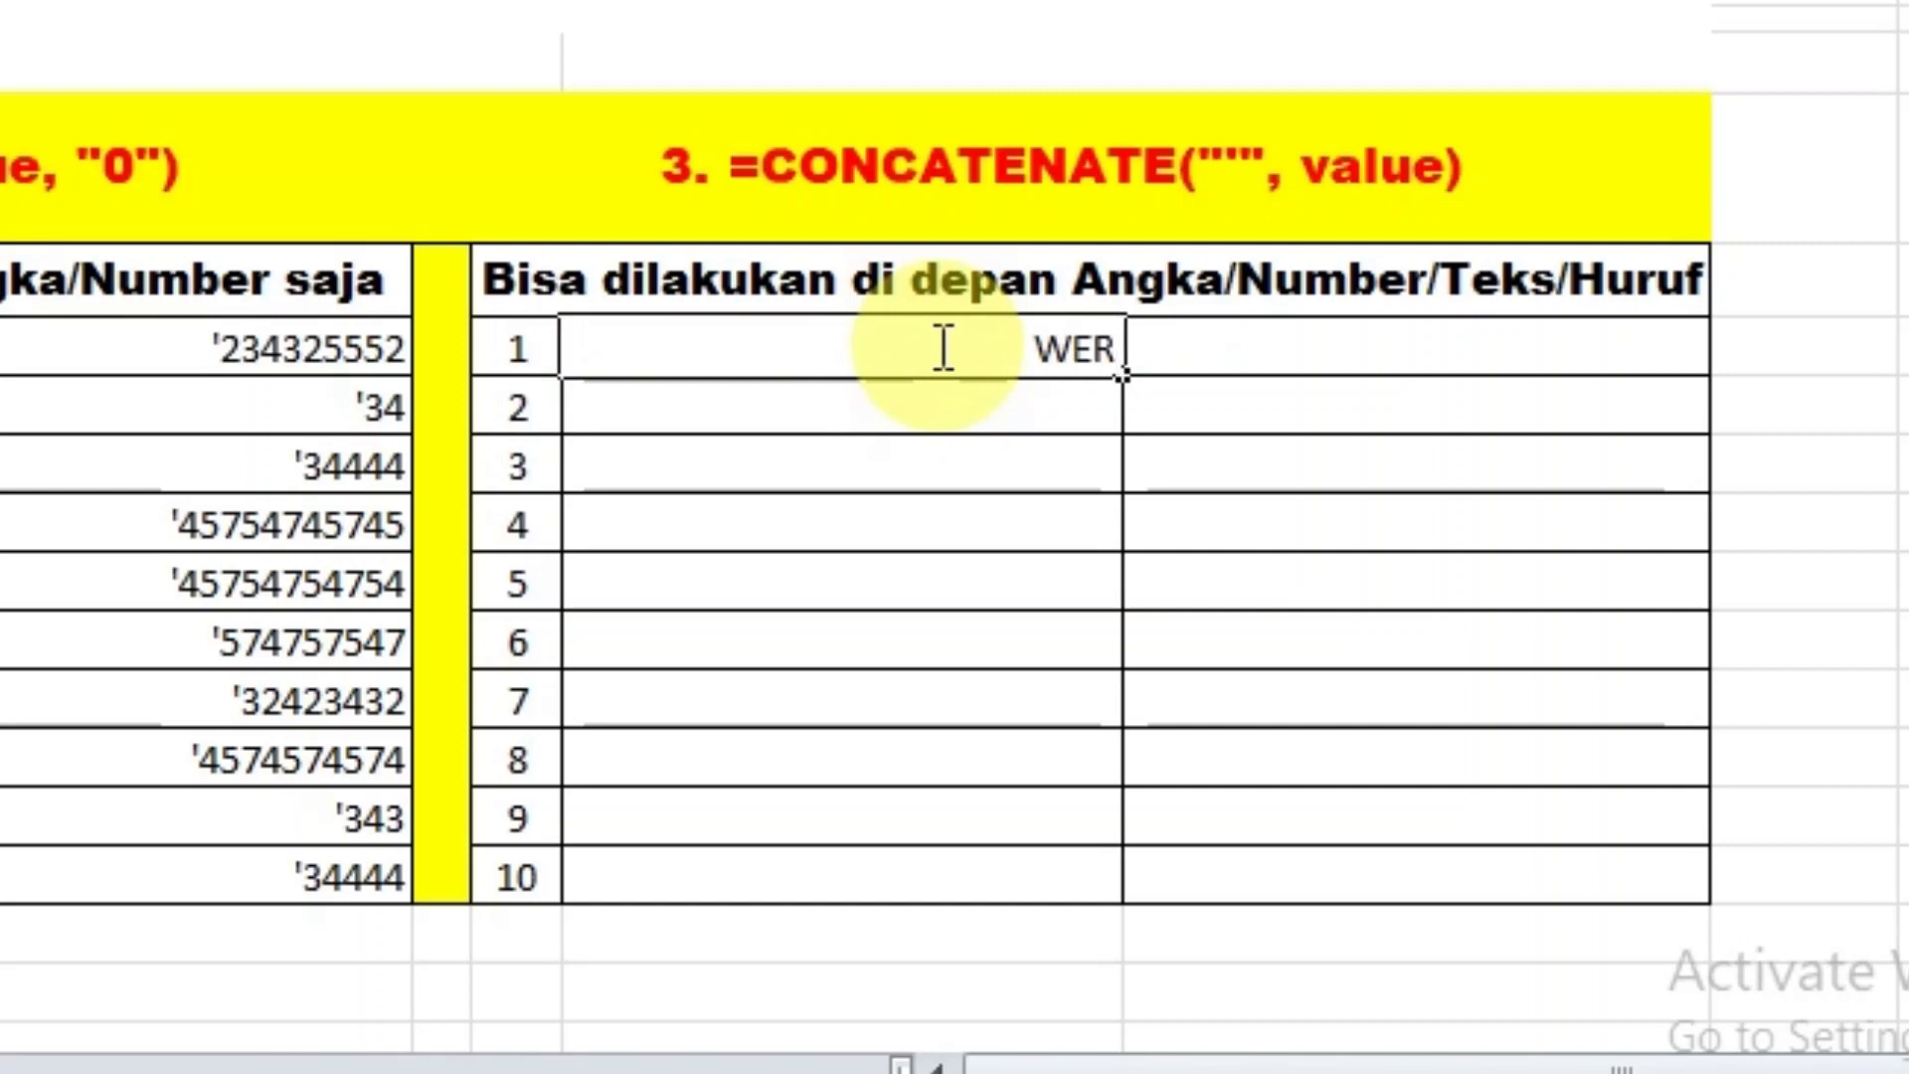
{"action": "type", "text": "324343434"}
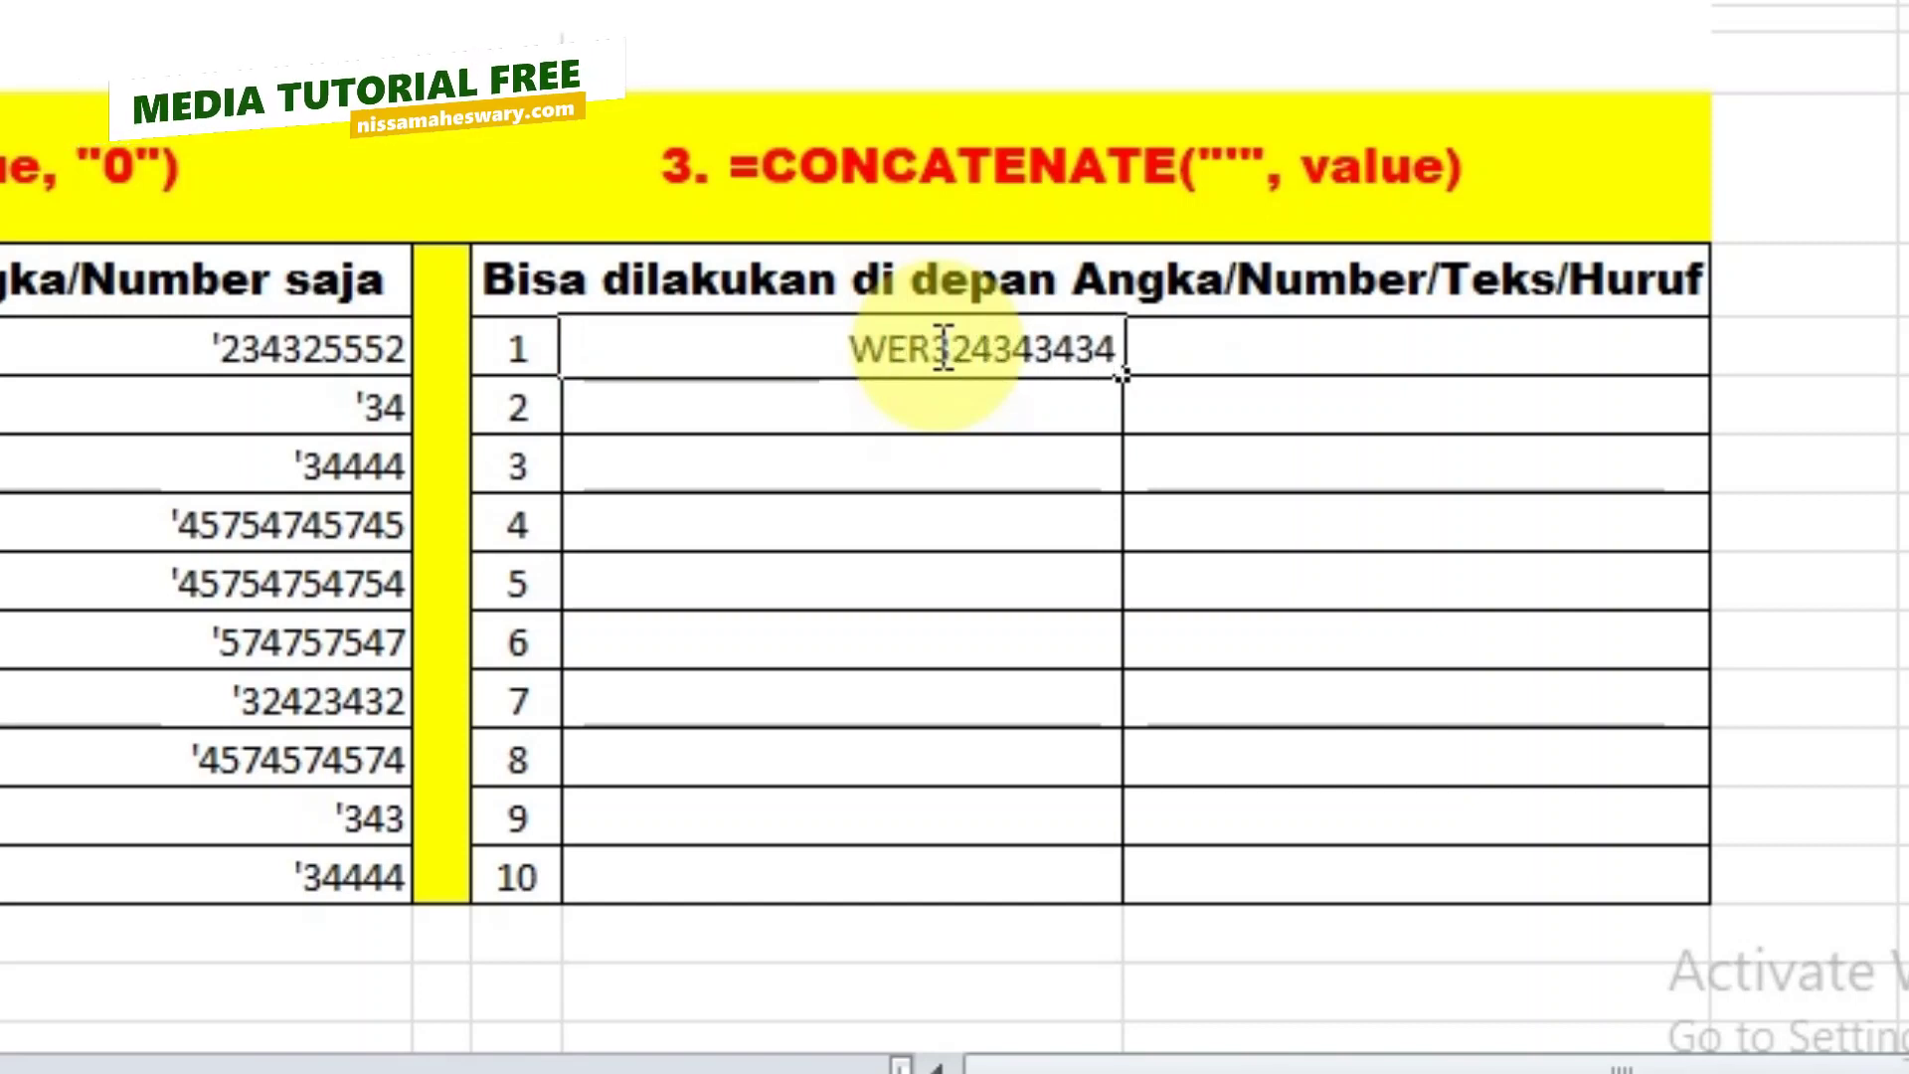
{"action": "key", "text": "Return"}
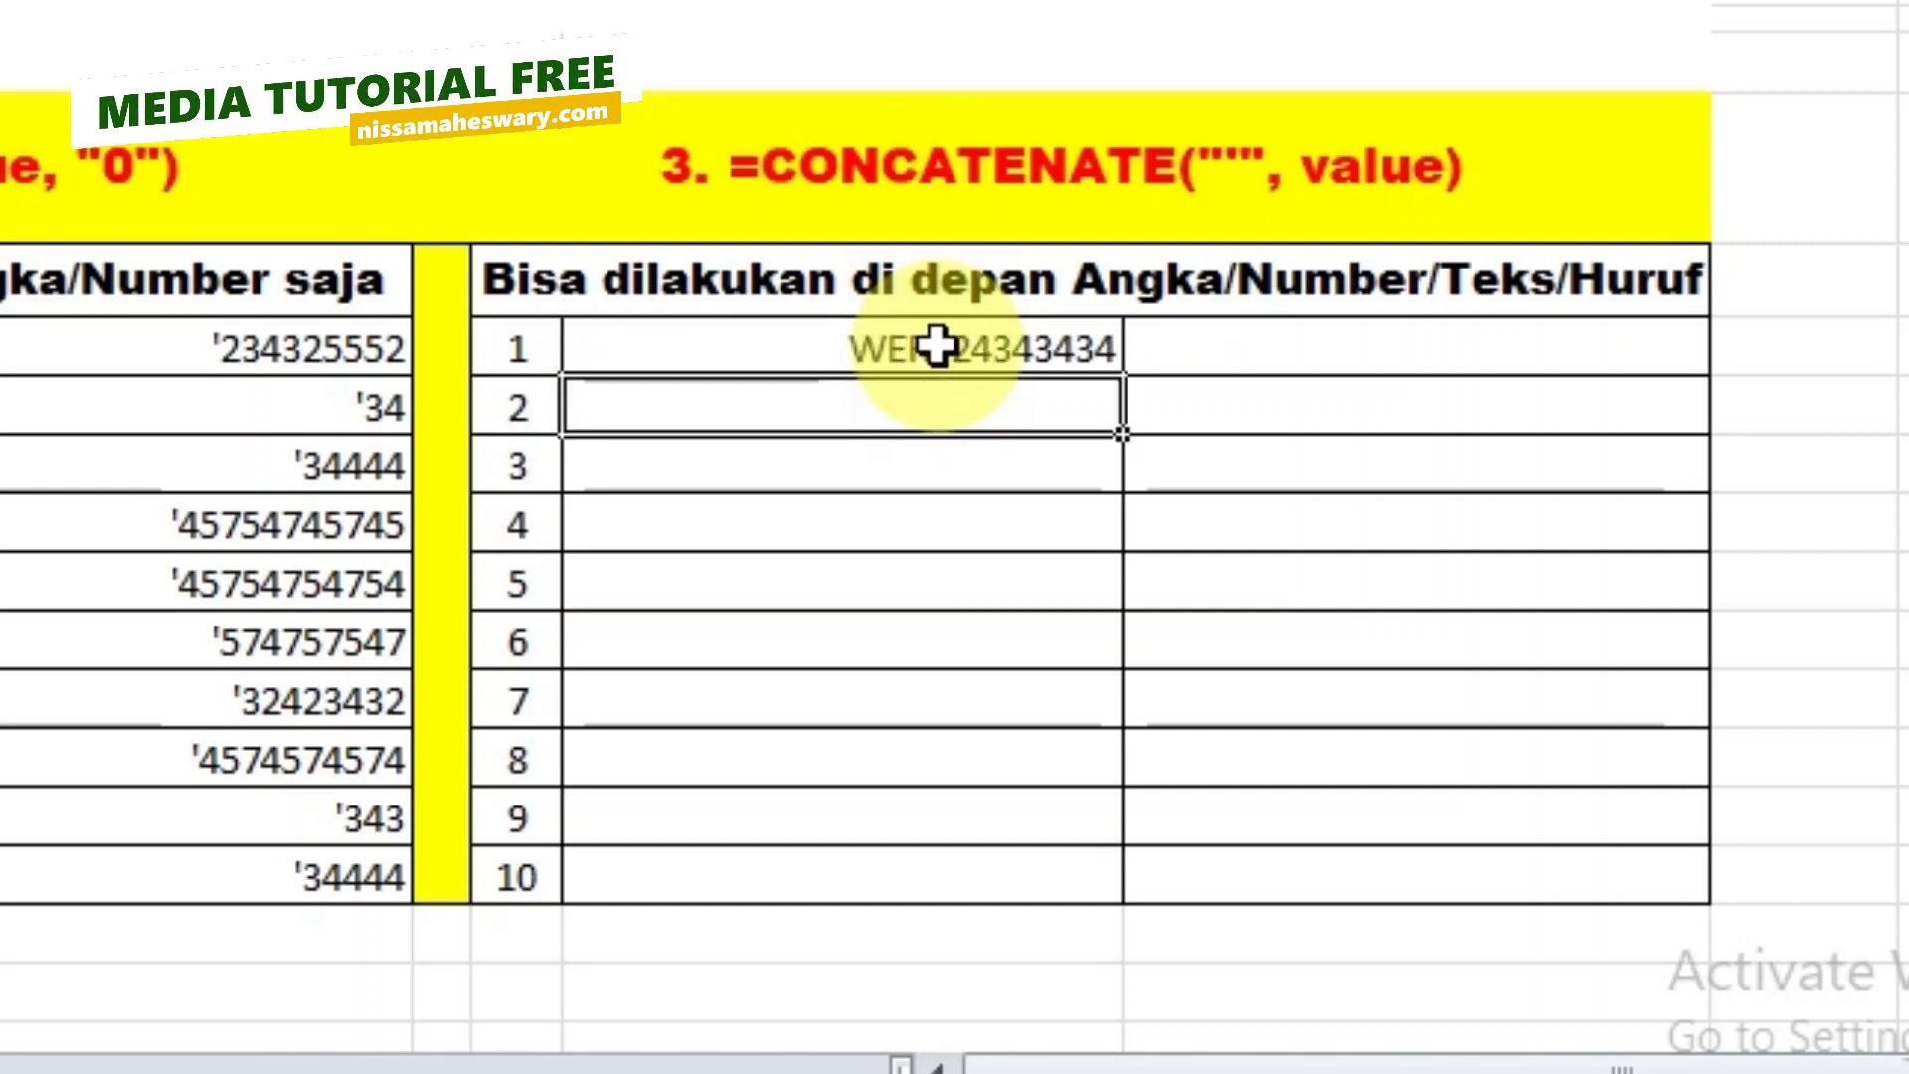
{"action": "type", "text": "3434345"}
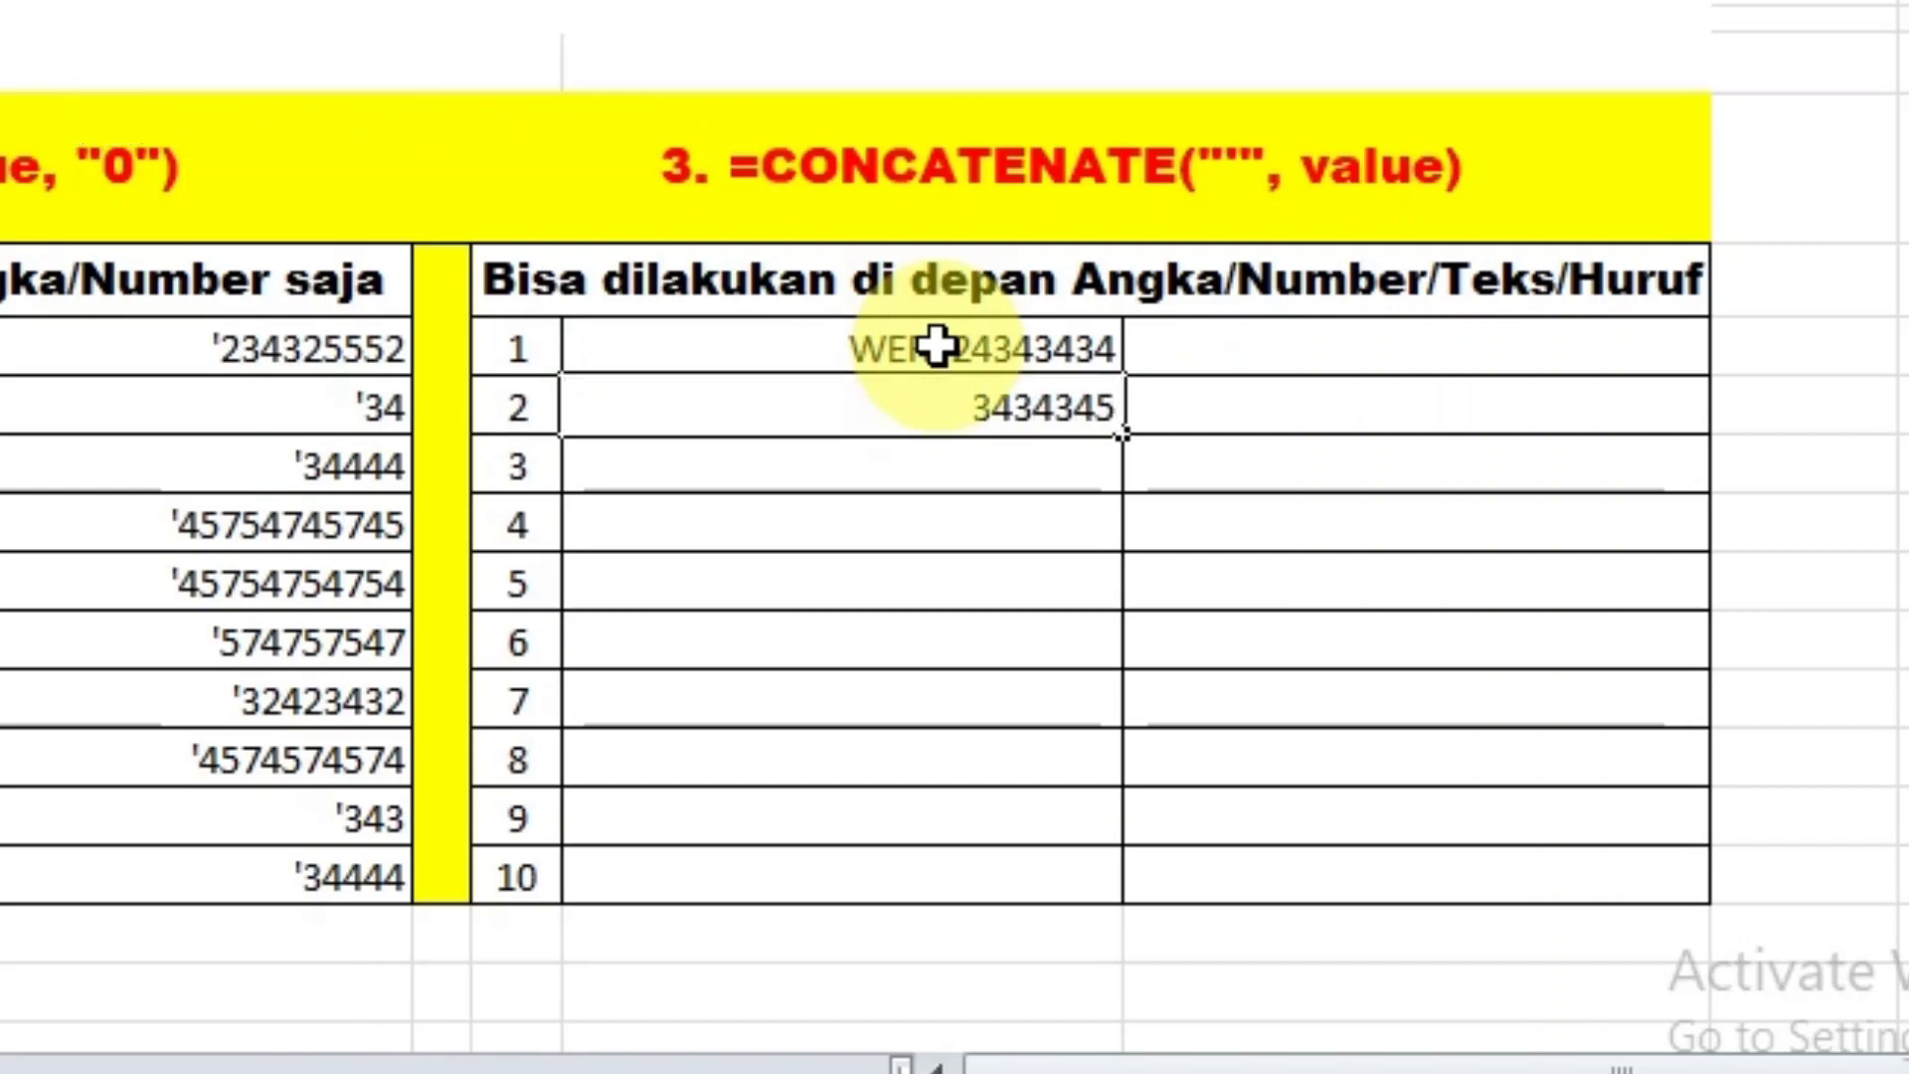
{"action": "type", "text": "BBBBB"}
{"action": "key", "text": "Return"}
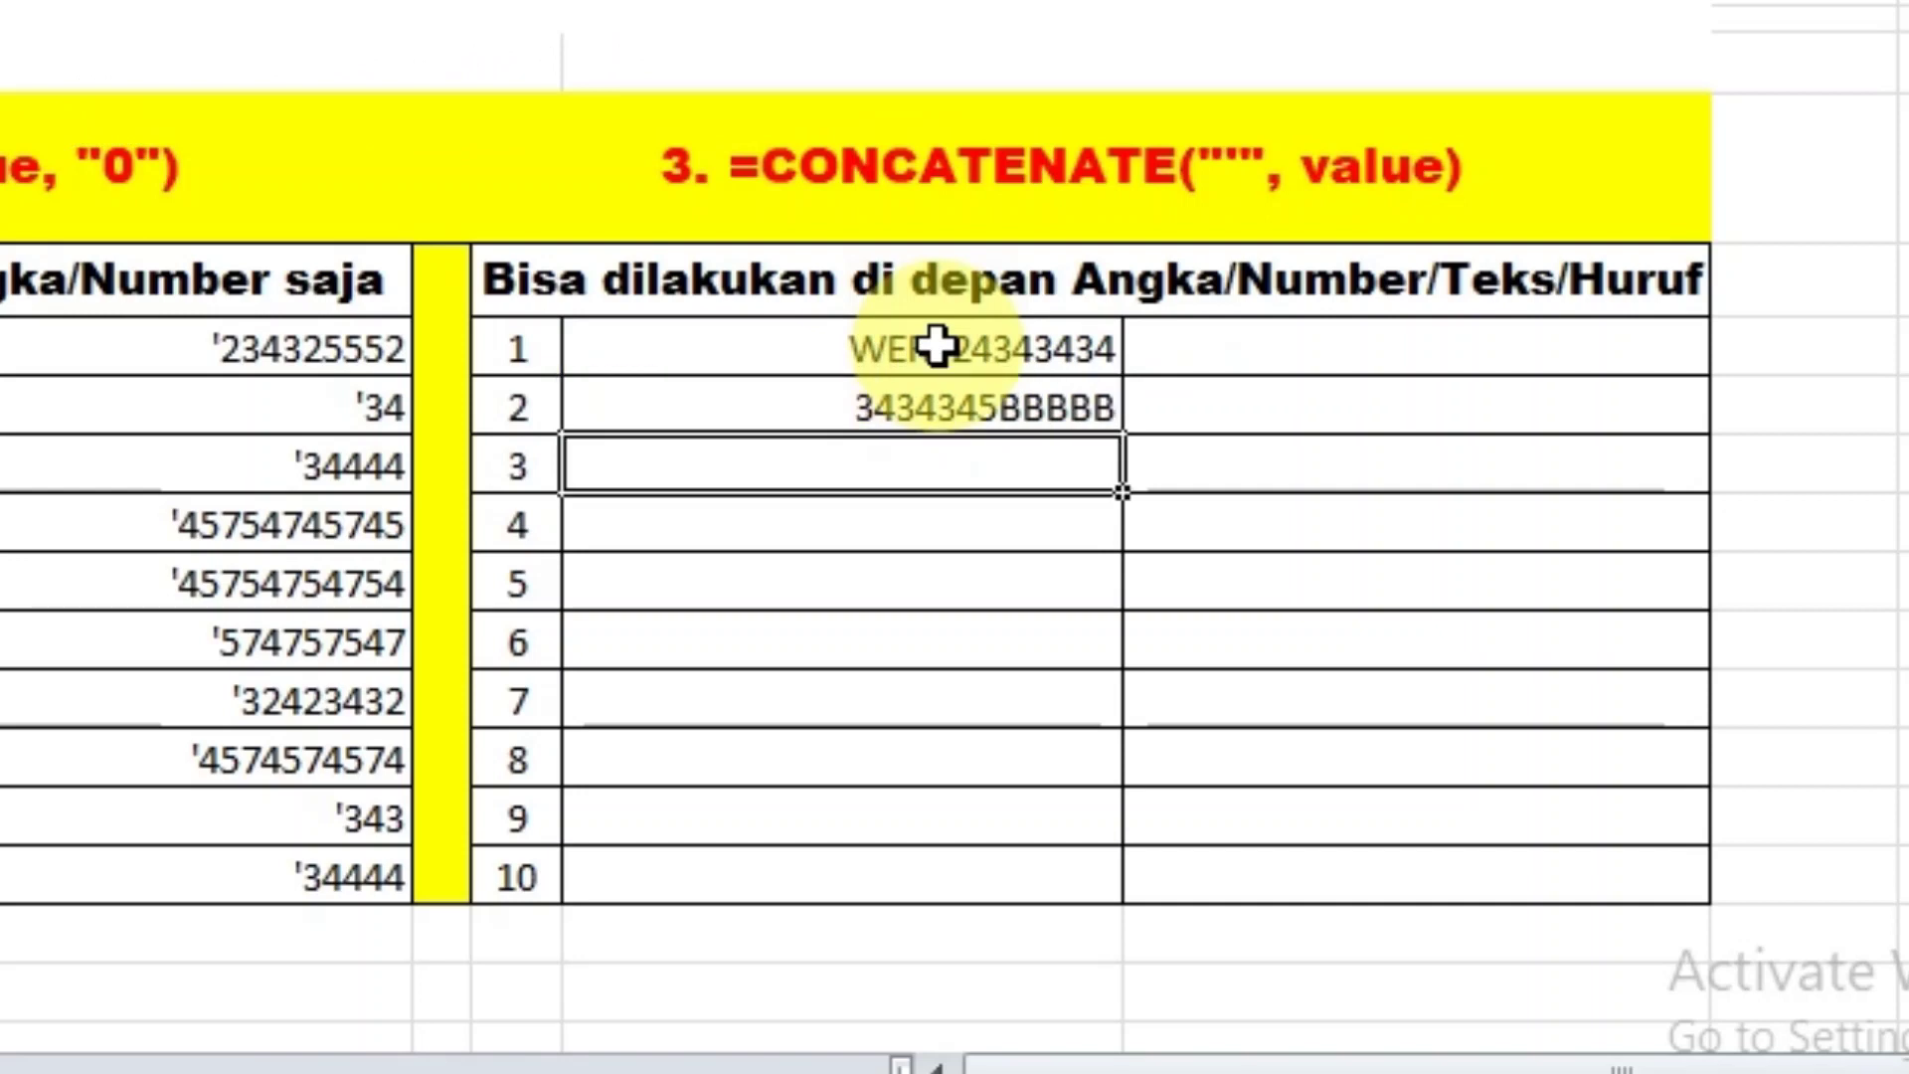
{"action": "type", "text": "DFGFDGGFGG"}
{"action": "key", "text": "Return"}
{"action": "type", "text": "345435"}
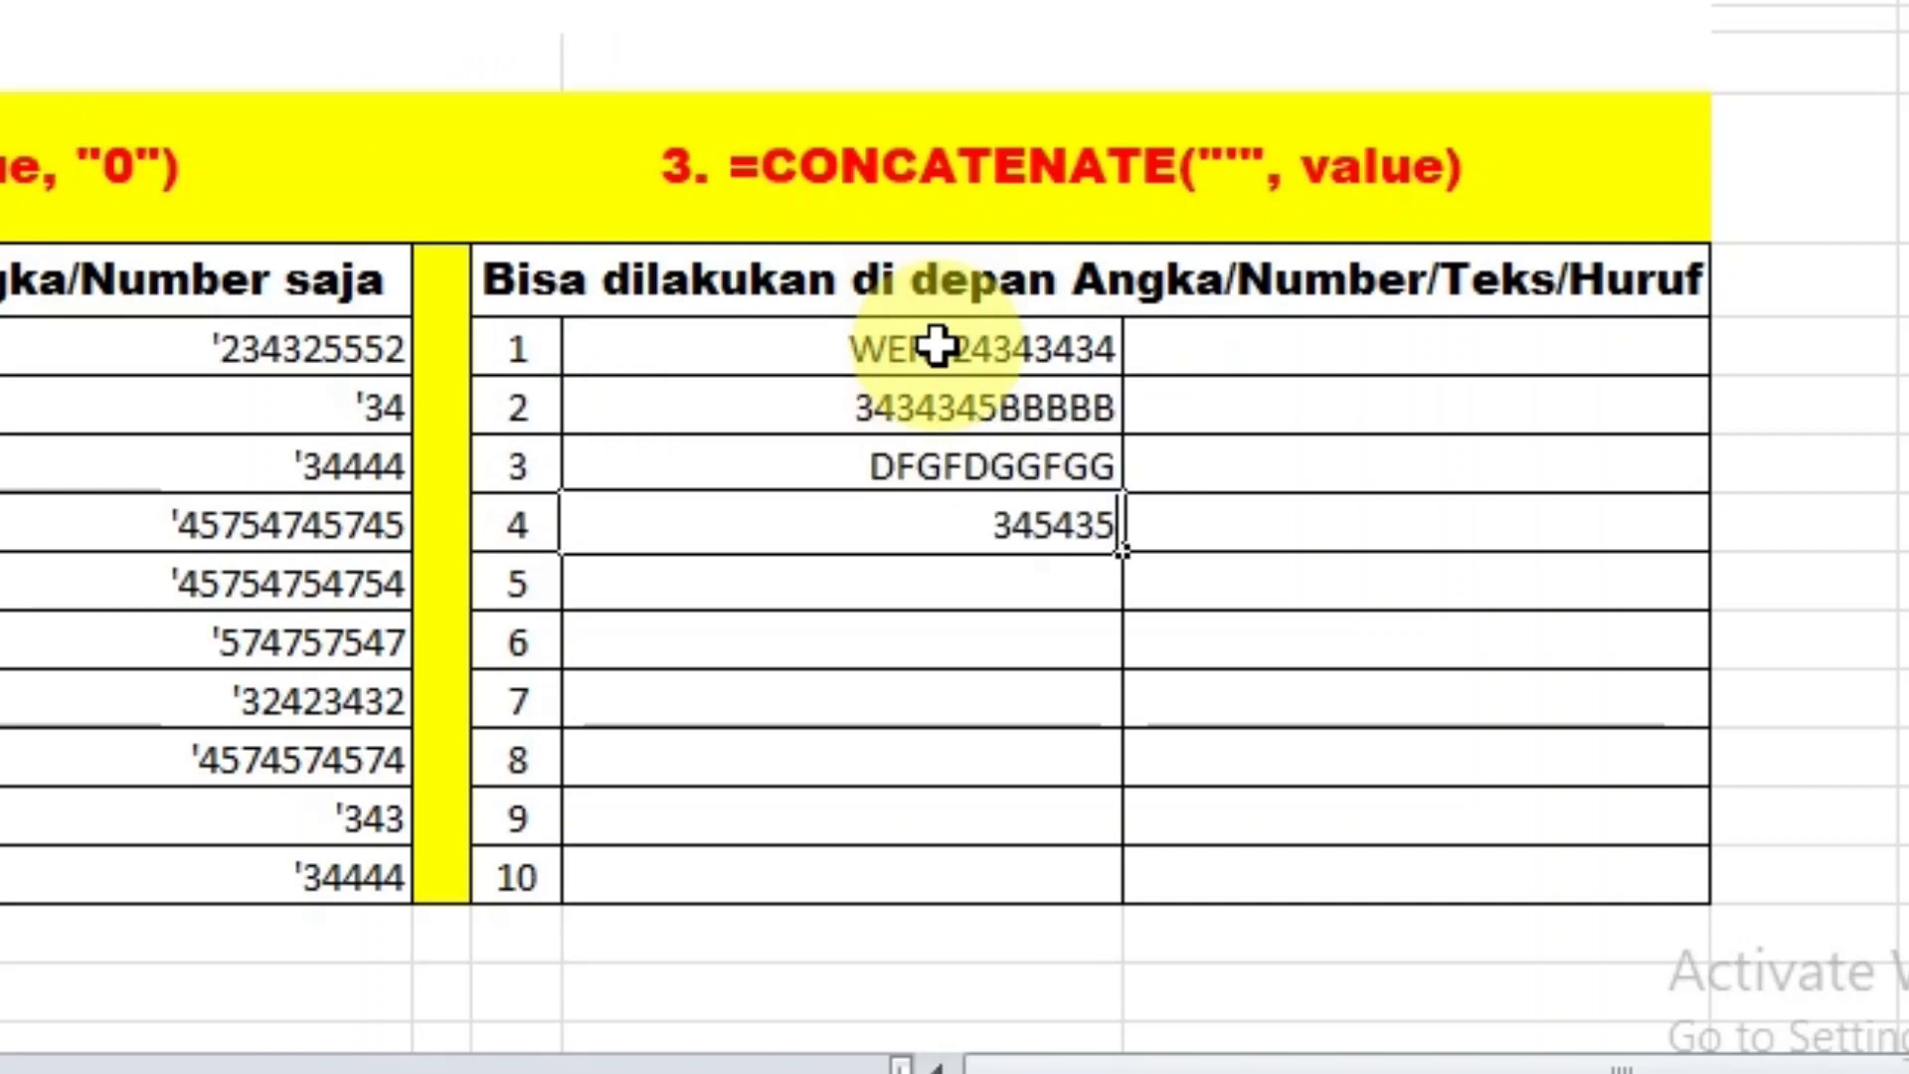
{"action": "type", "text": "435435"}
{"action": "key", "text": "Return"}
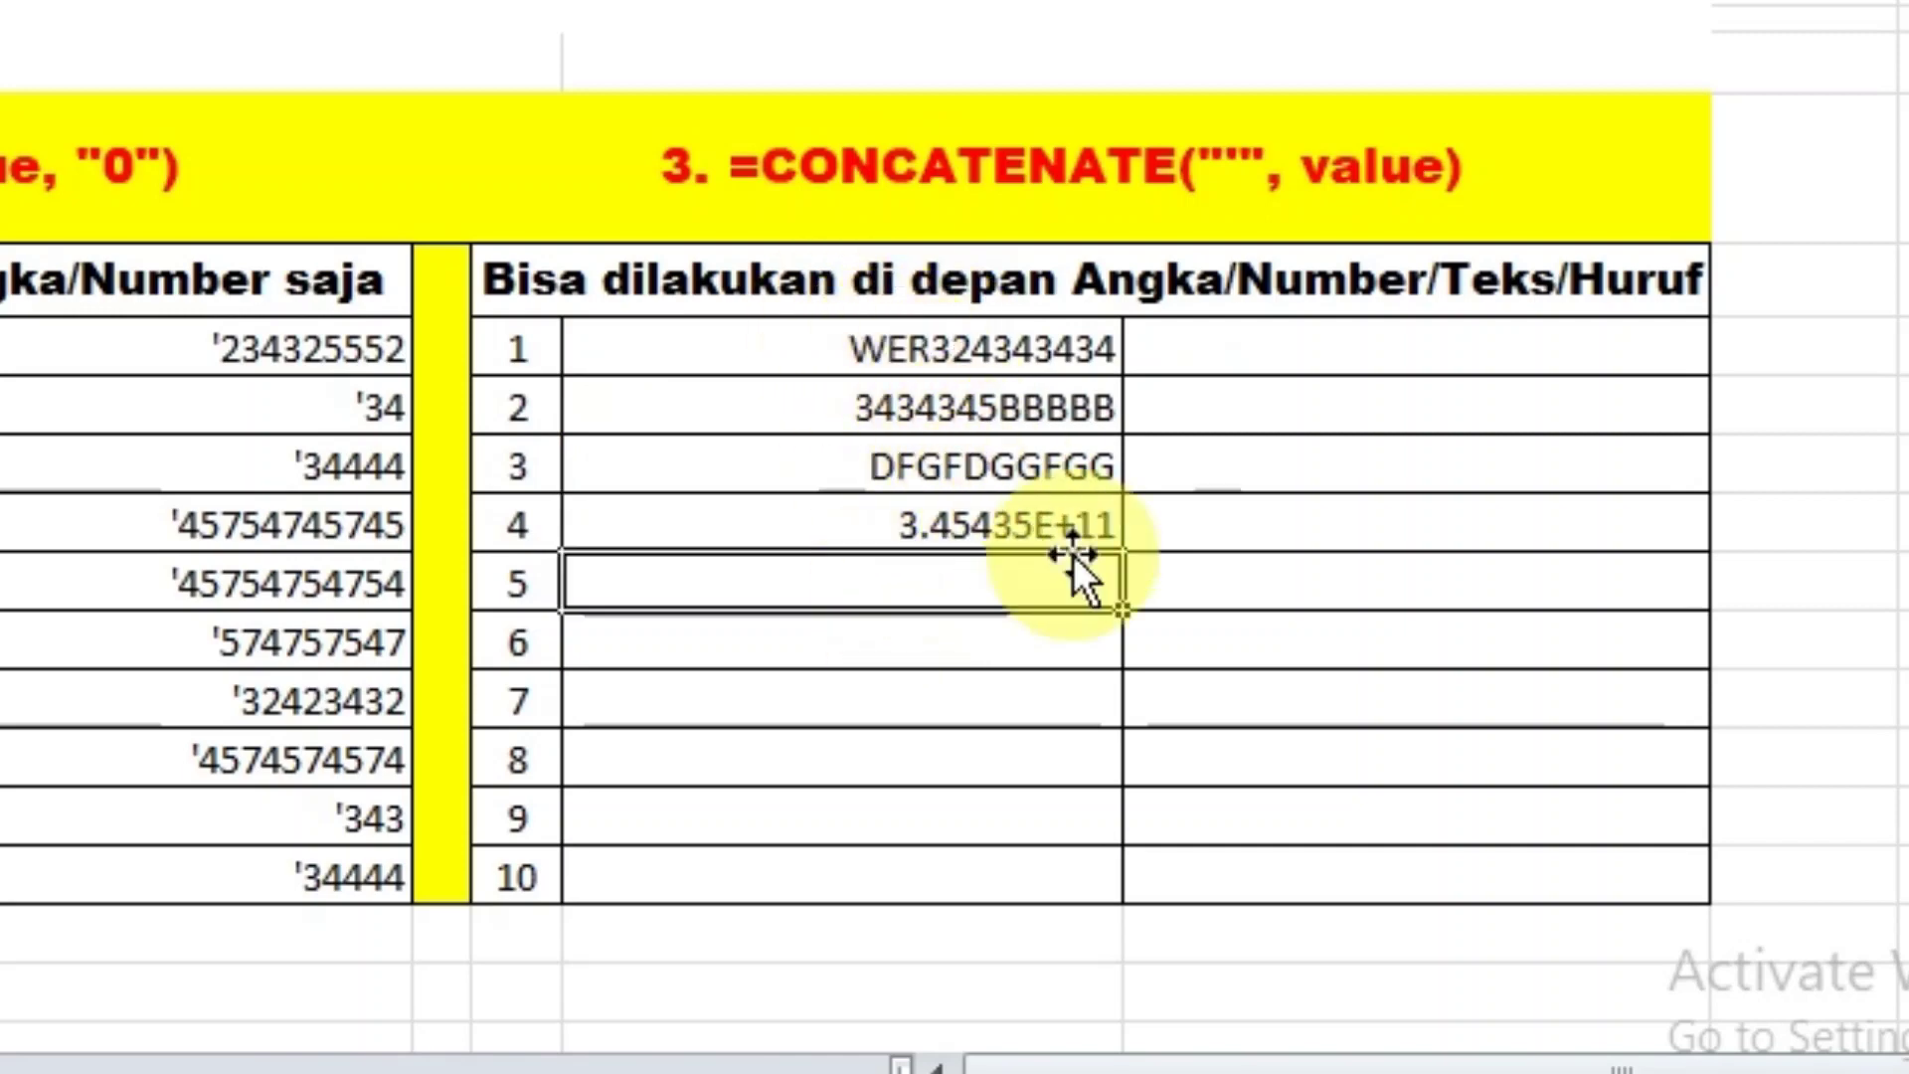
{"action": "double_click", "coordinate": [1051, 527]}
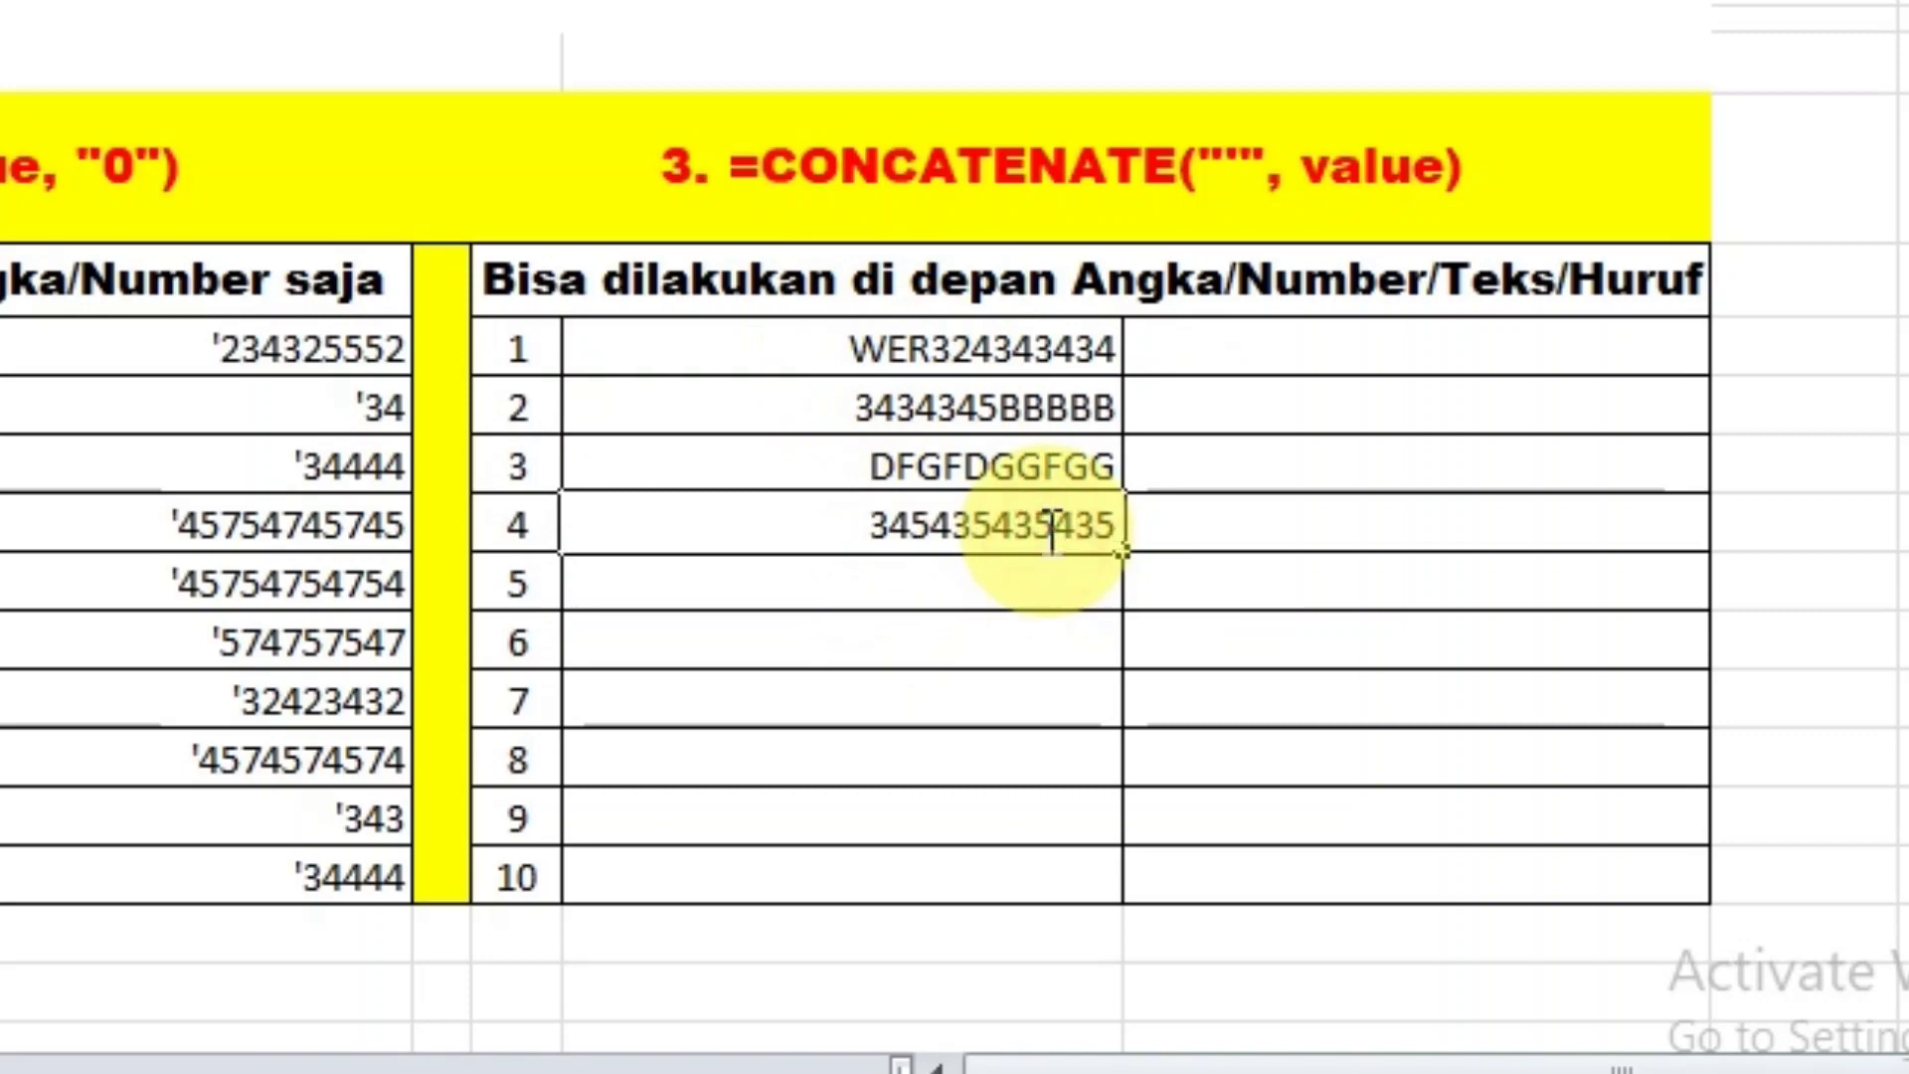
{"action": "key", "text": "Return"}
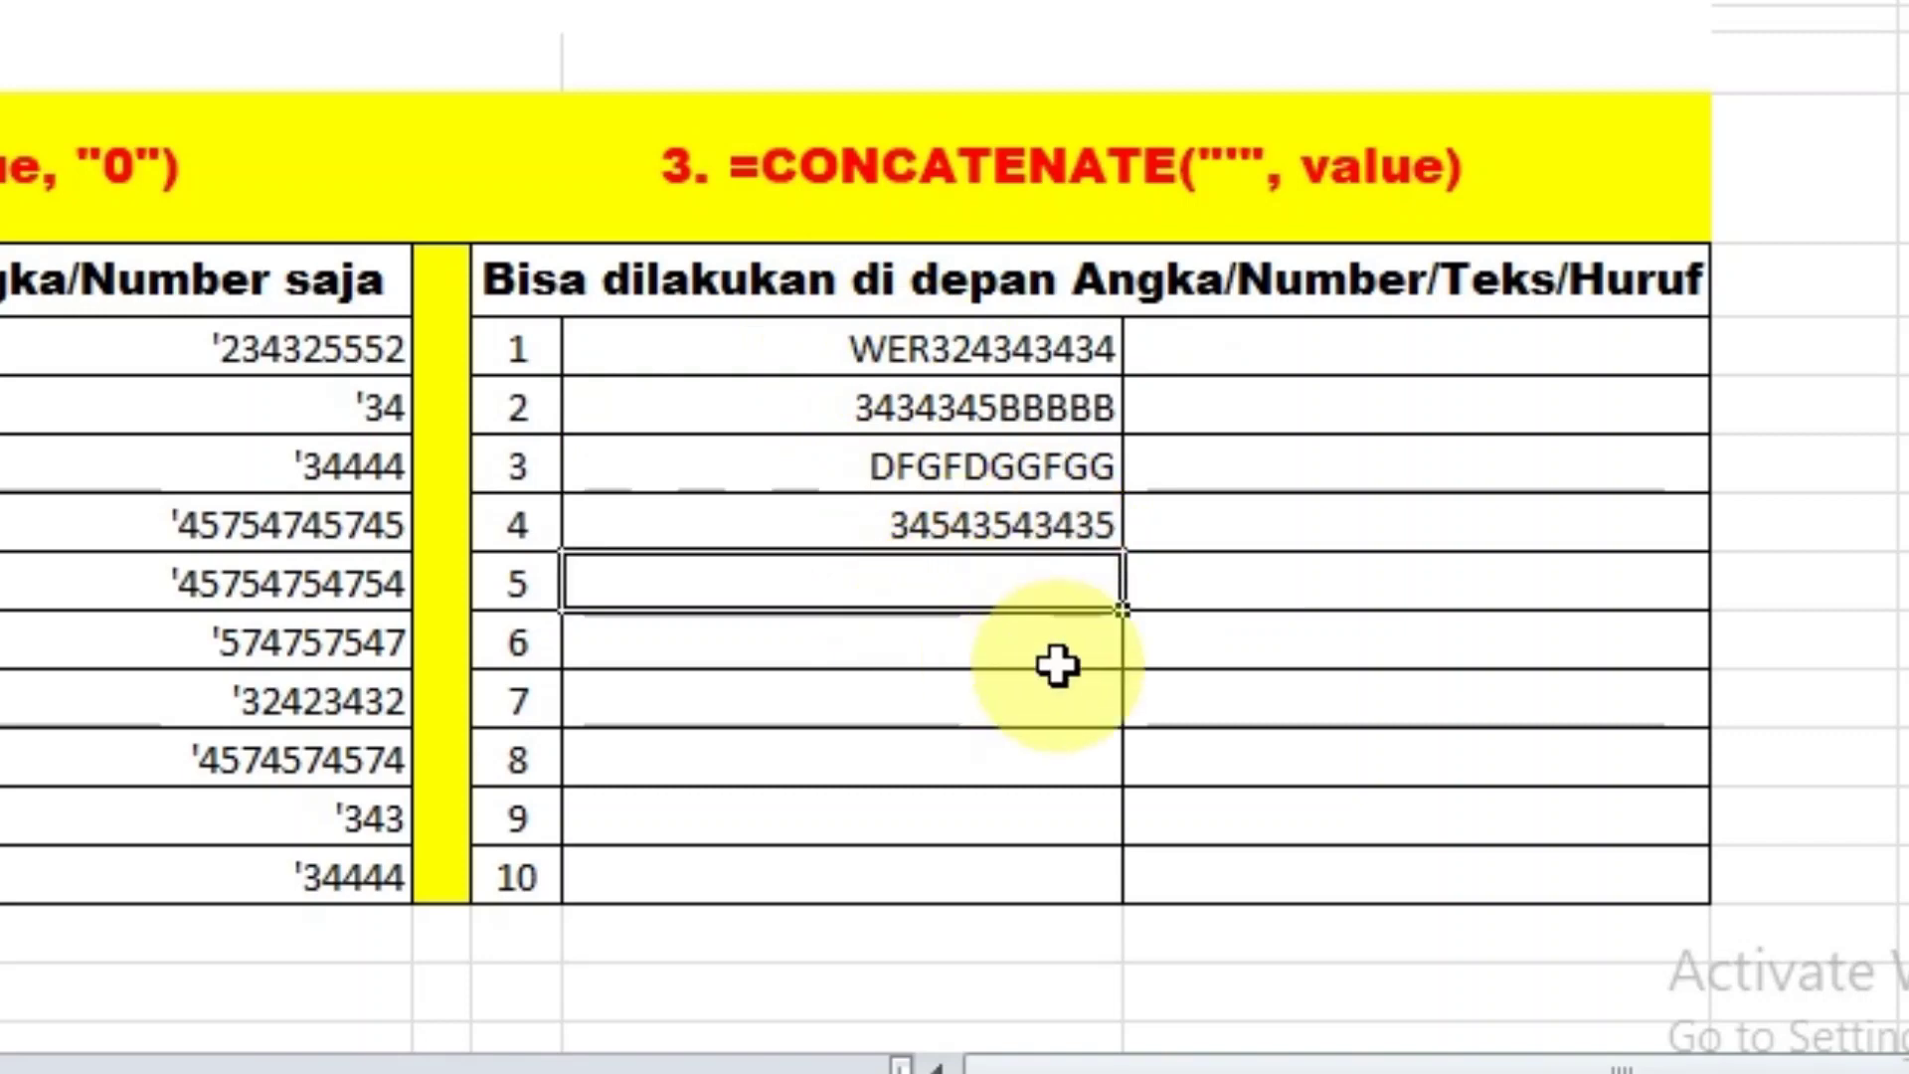
{"action": "type", "text": "DF4443JJJ4J"}
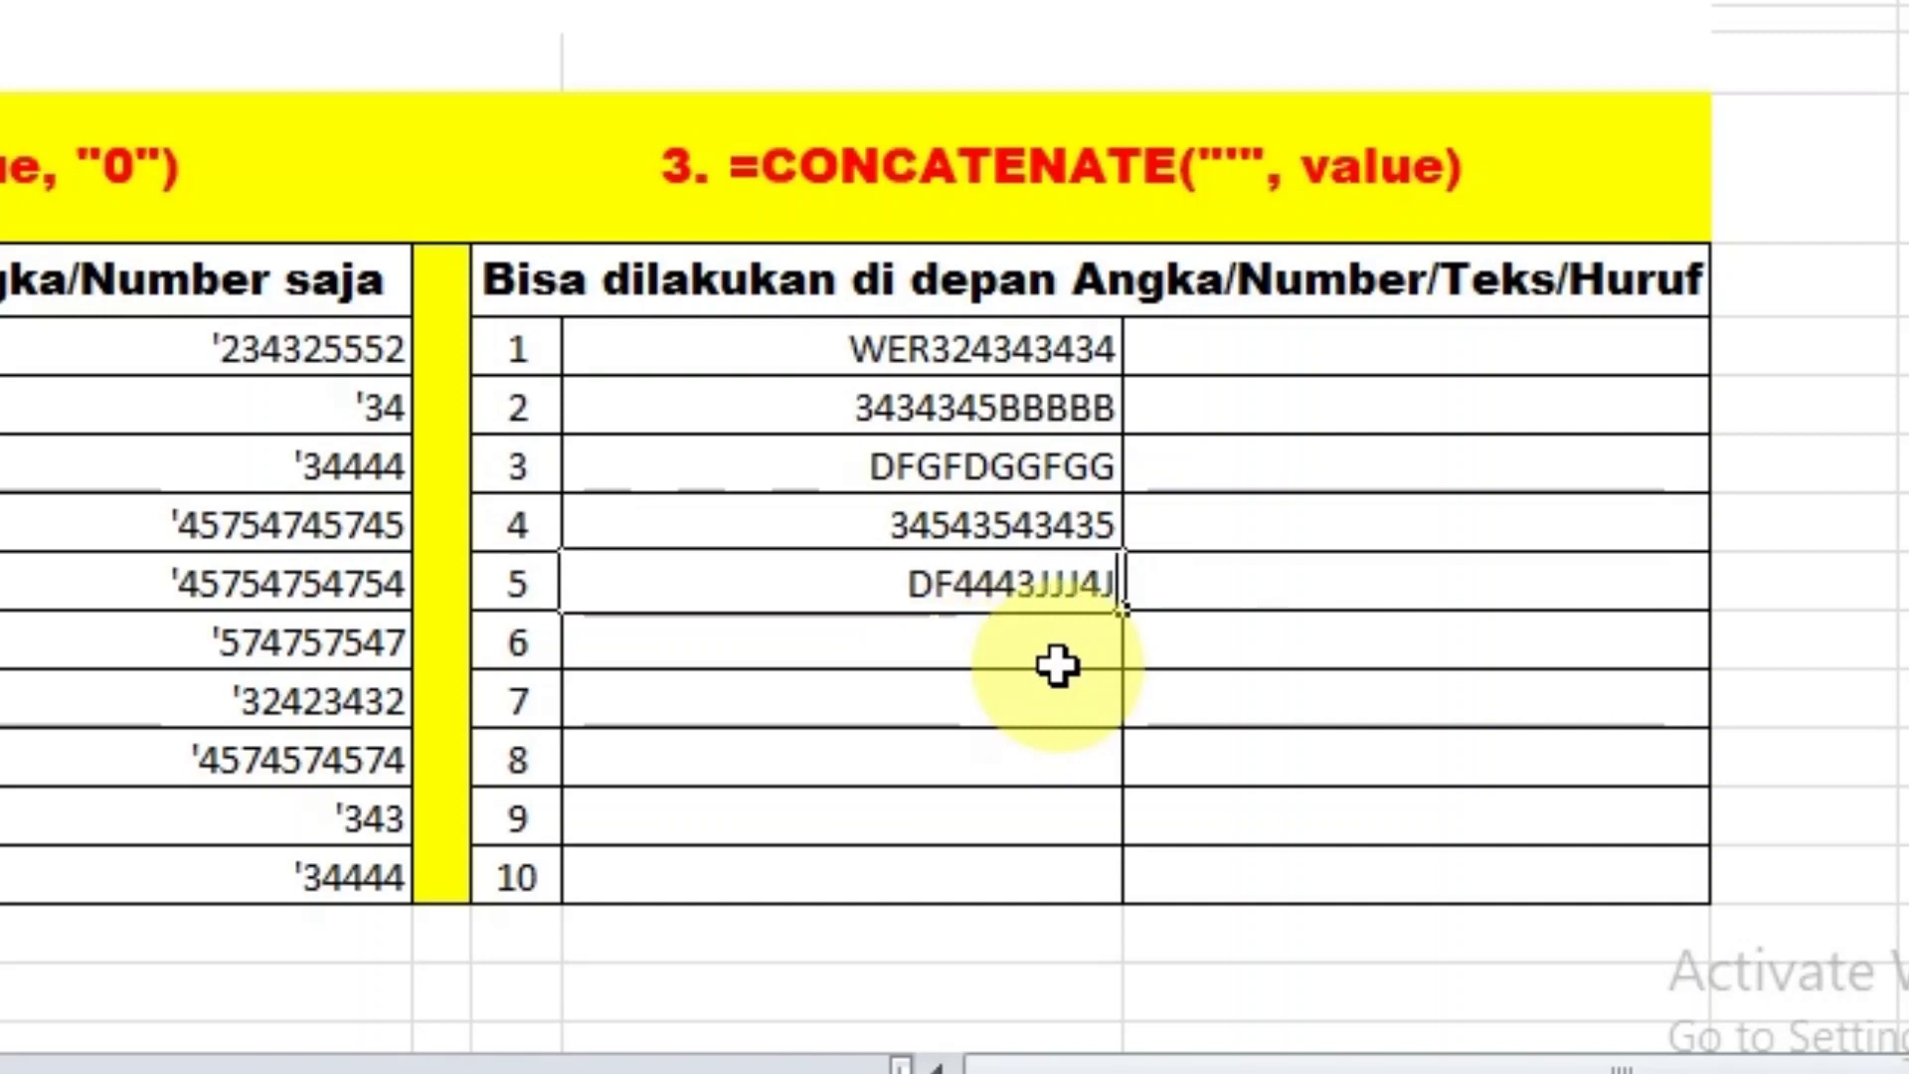
{"action": "key", "text": "Return"}
{"action": "type", "text": "3434443434"}
{"action": "key", "text": "Return"}
{"action": "type", "text": "DCDFFGFGG"}
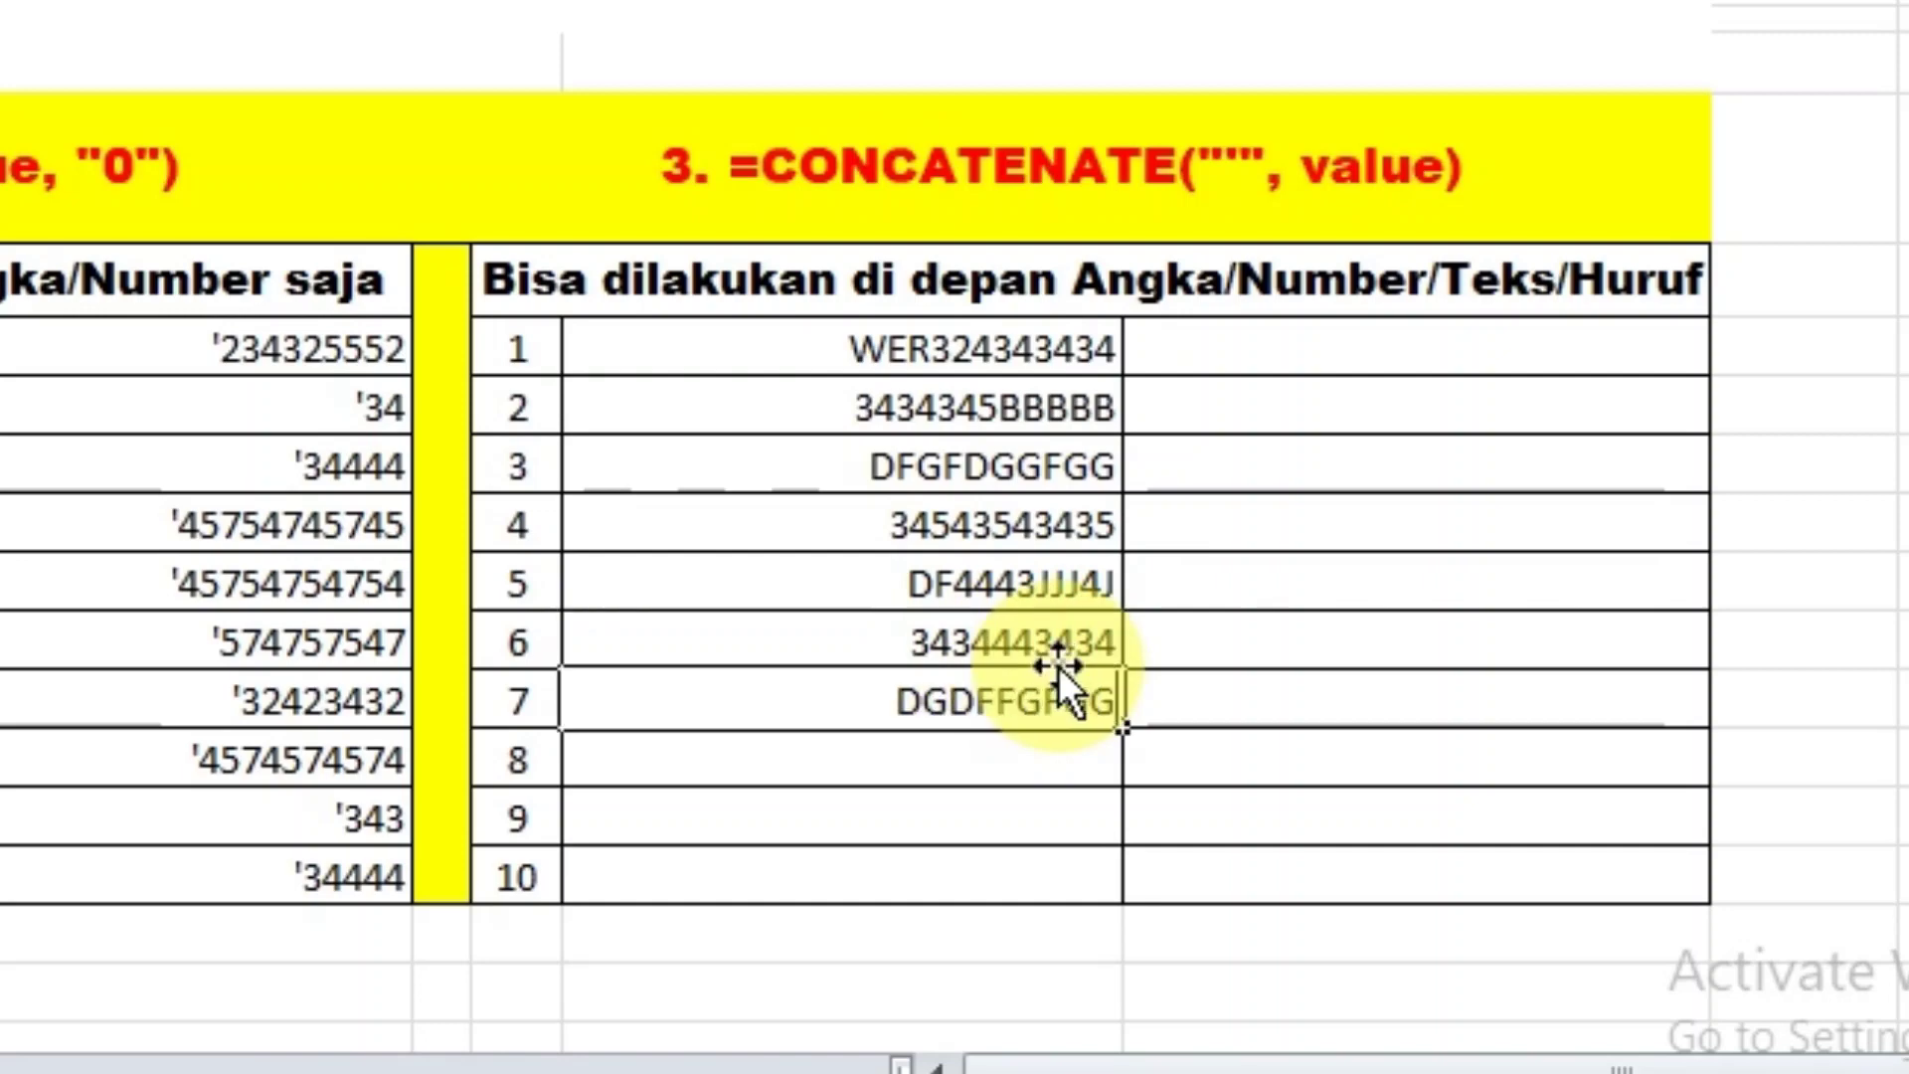
{"action": "key", "text": "BackSpace"}
{"action": "key", "text": "Return"}
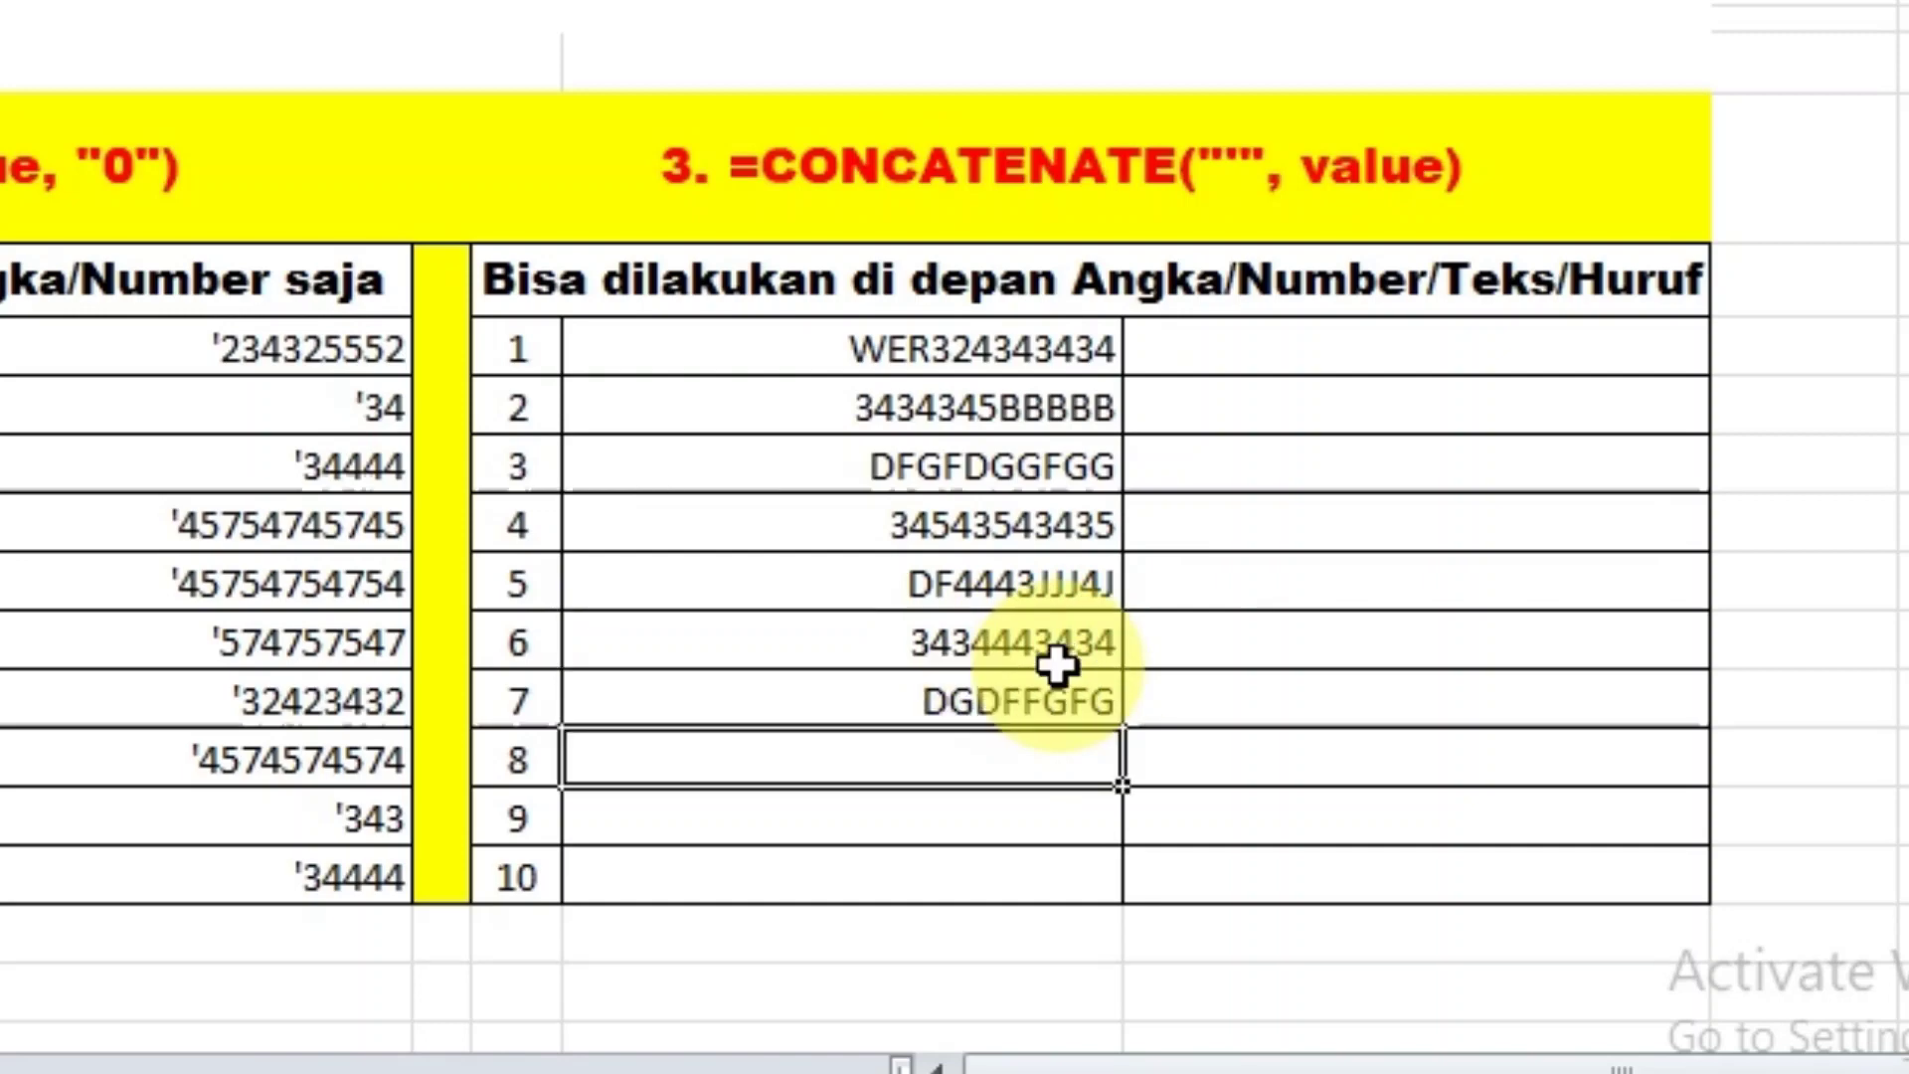
{"action": "type", "text": "34666JJJ"}
{"action": "key", "text": "Return"}
{"action": "type", "text": "KKJF8888"}
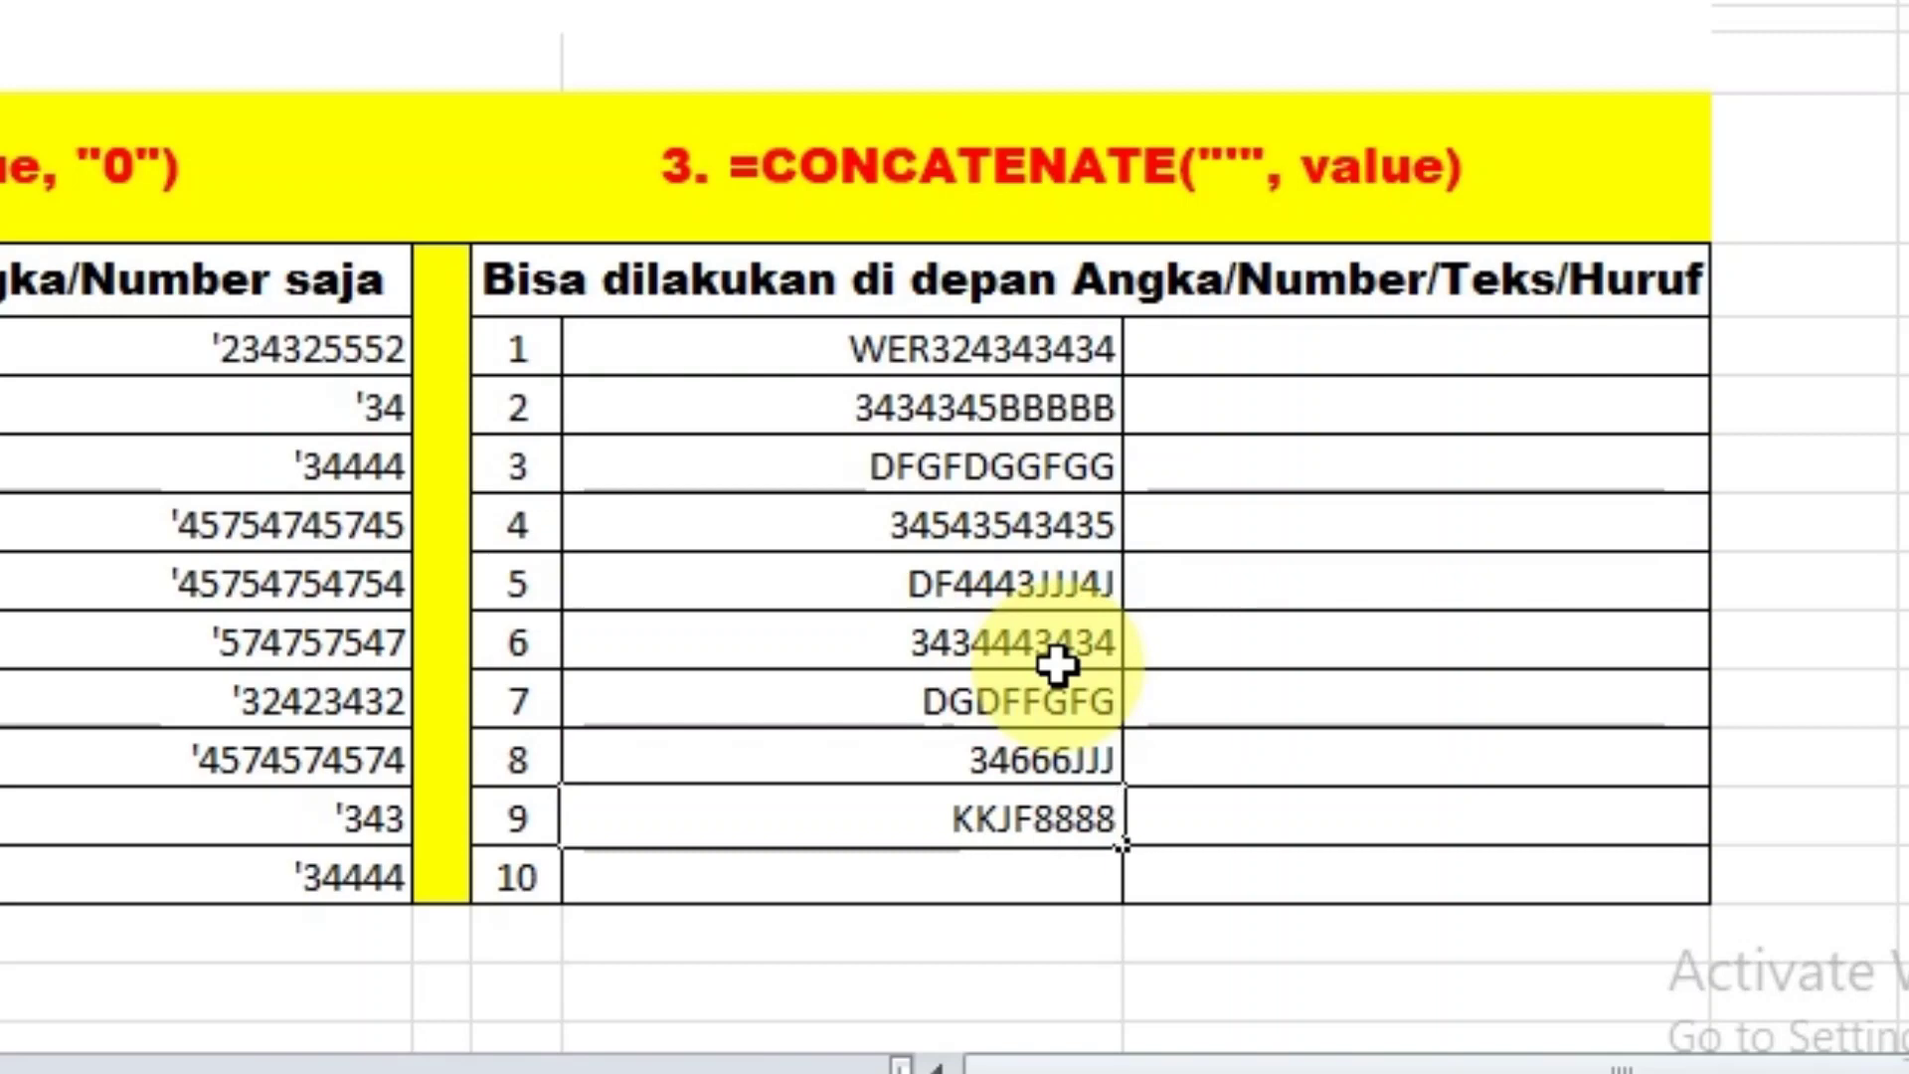
{"action": "key", "text": "Return"}
{"action": "type", "text": "ERER"}
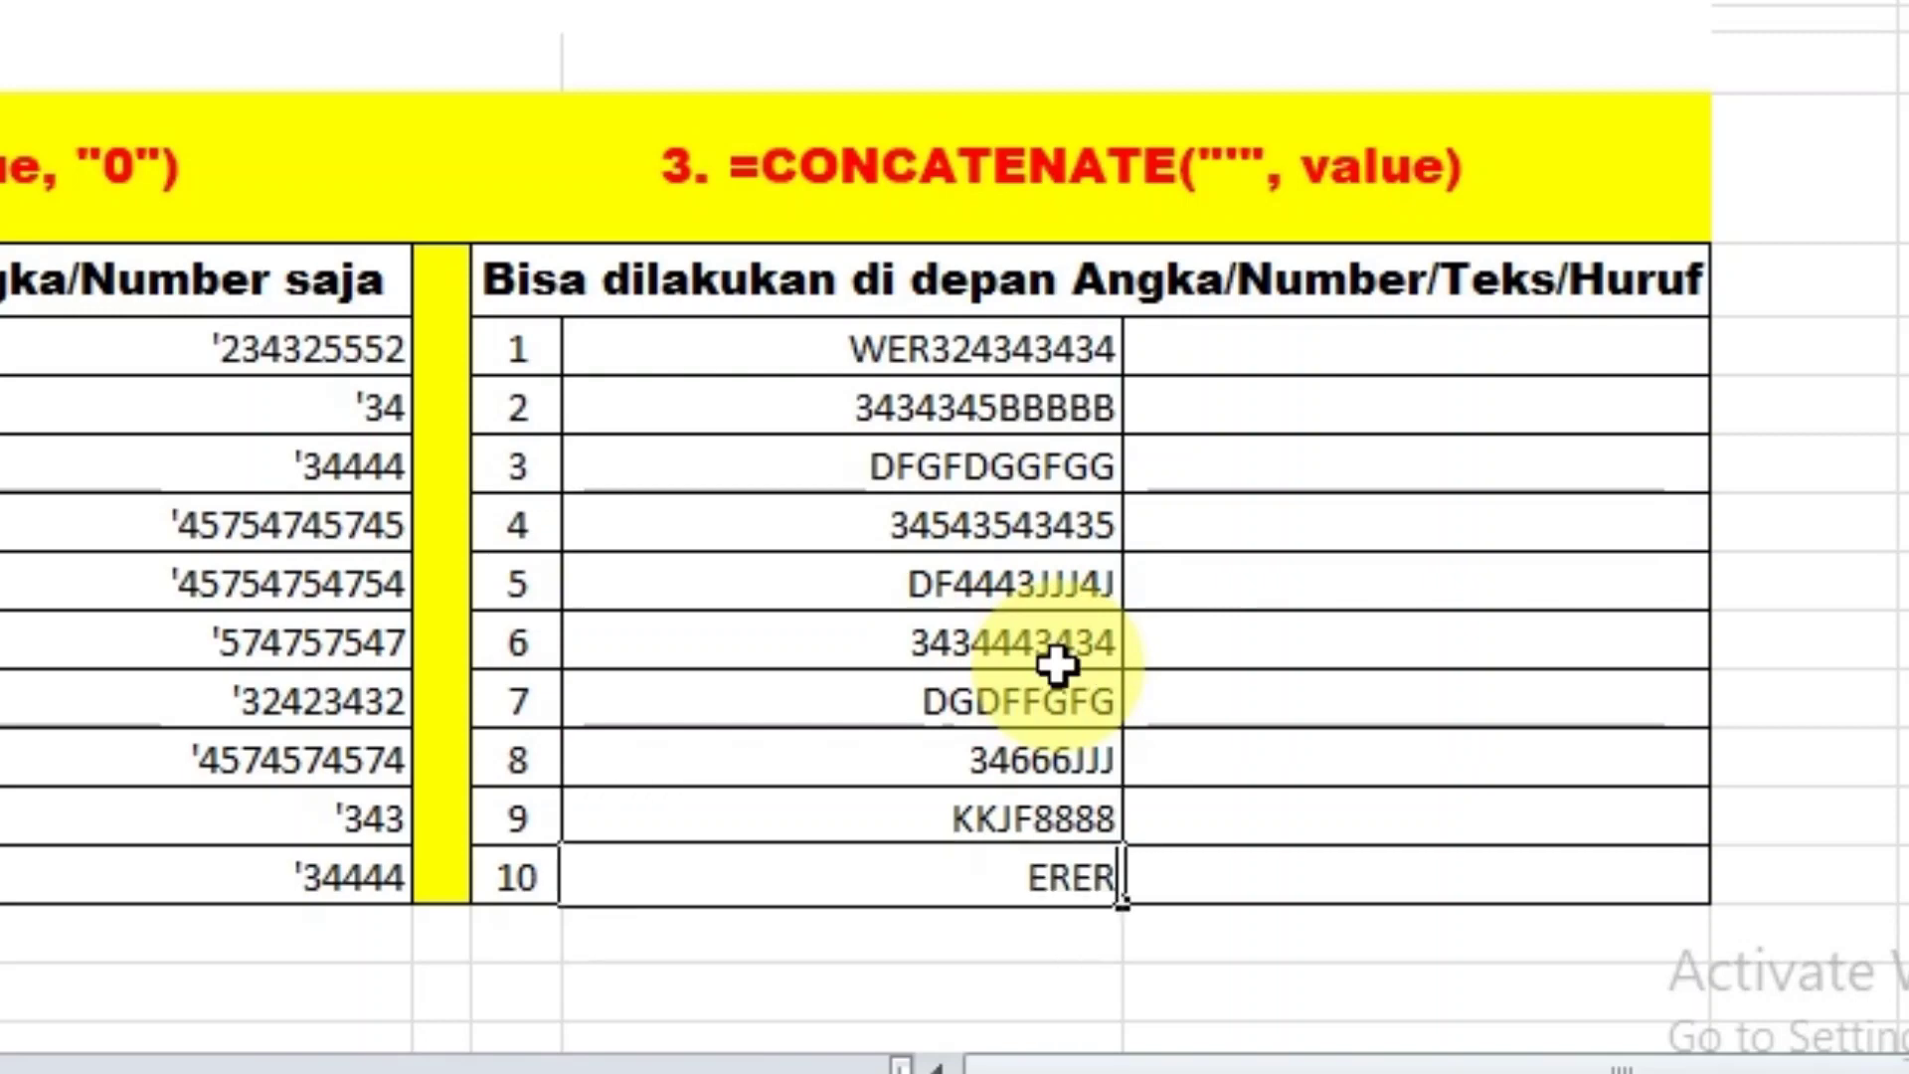
{"action": "type", "text": "3344G"}
{"action": "key", "text": "Return"}
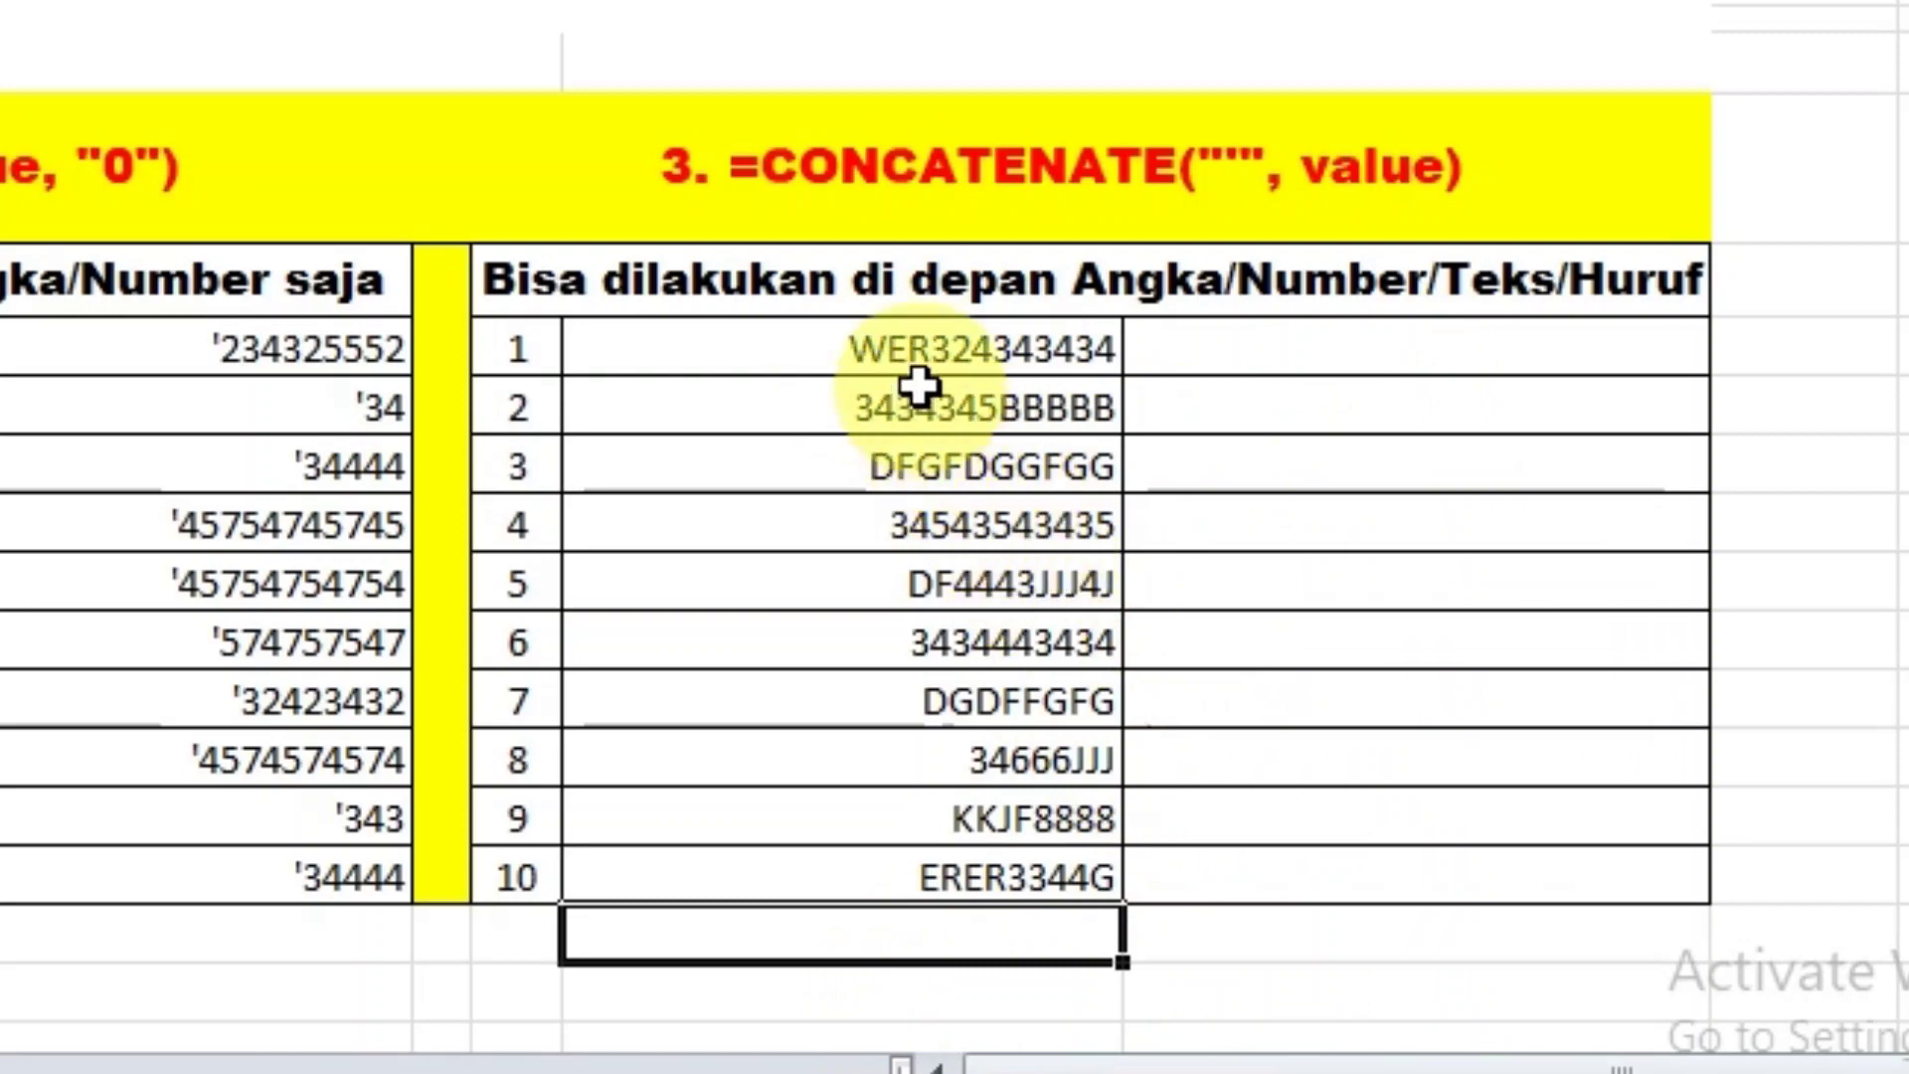
{"action": "left_click", "coordinate": [895, 338]}
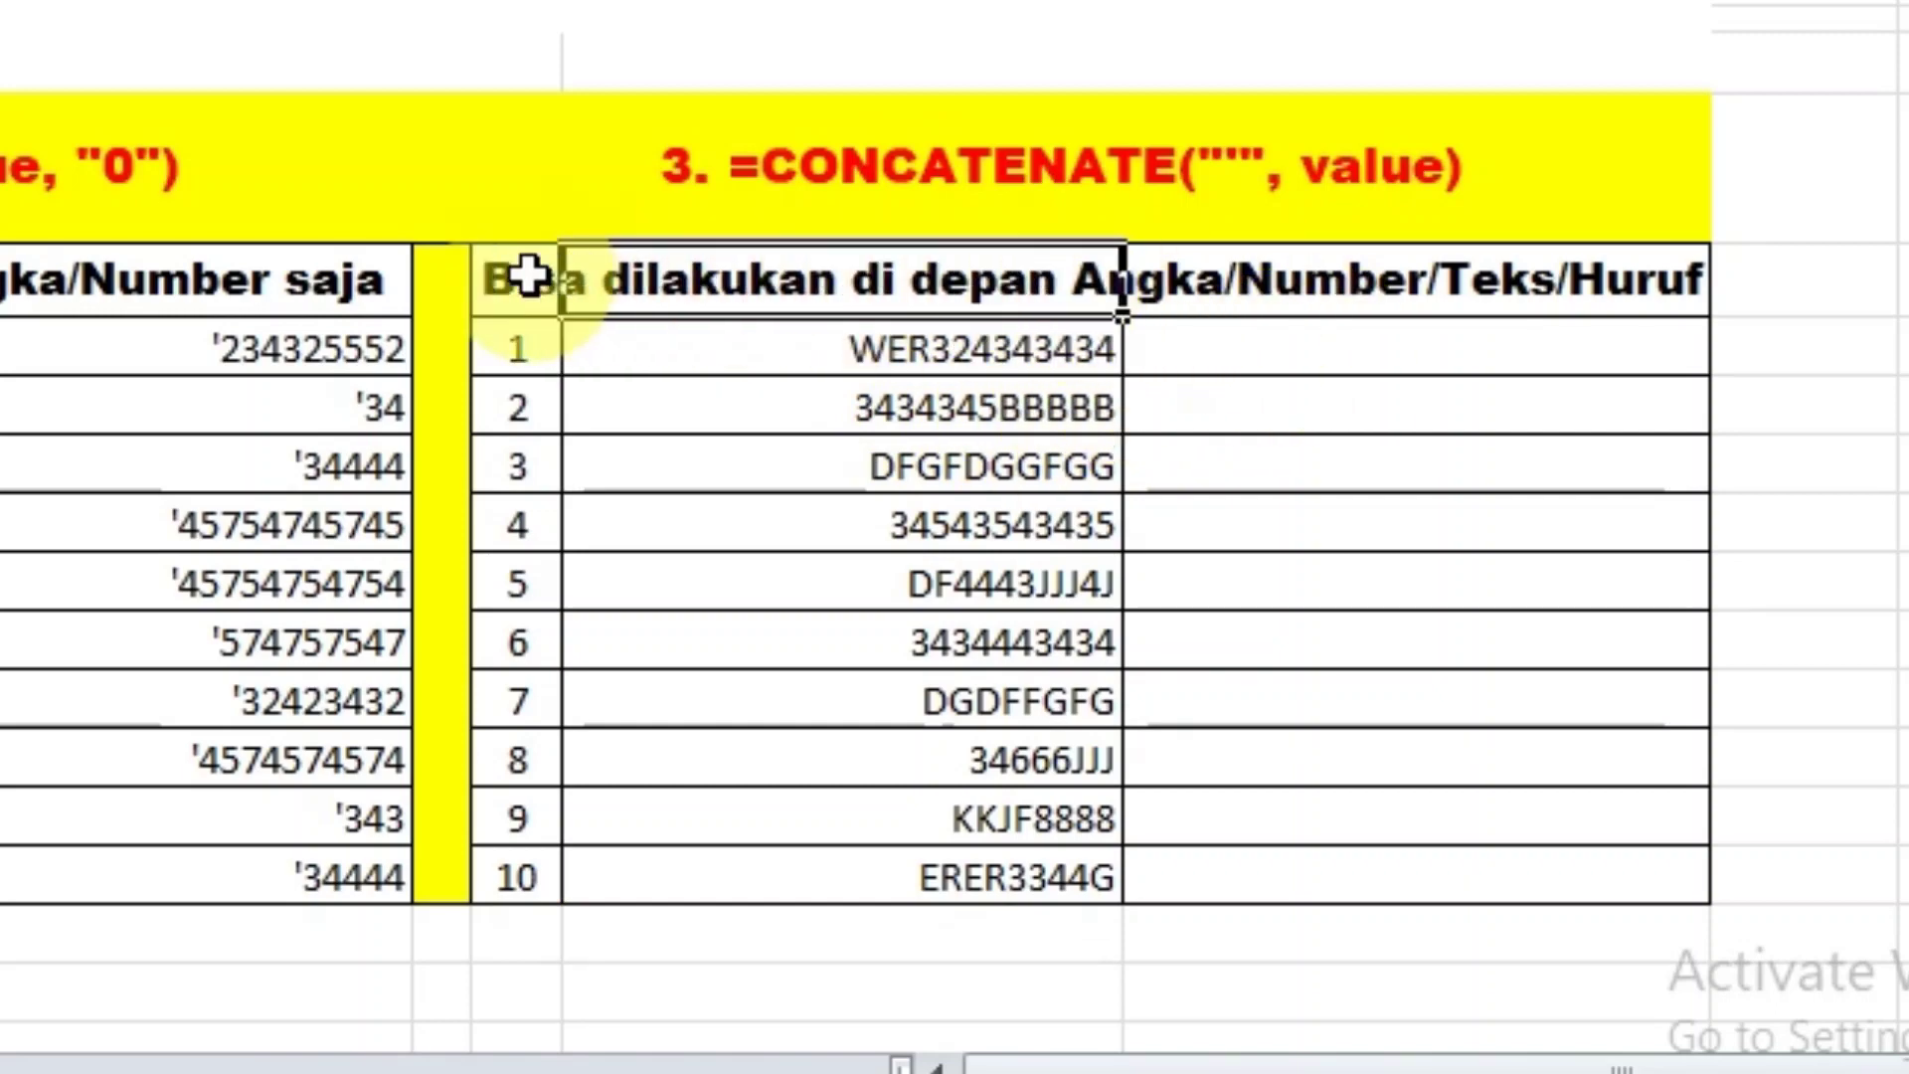
{"action": "left_click_drag", "start_coordinate": [528, 277], "coordinate": [1319, 346]}
{"action": "left_click", "coordinate": [1569, 256]}
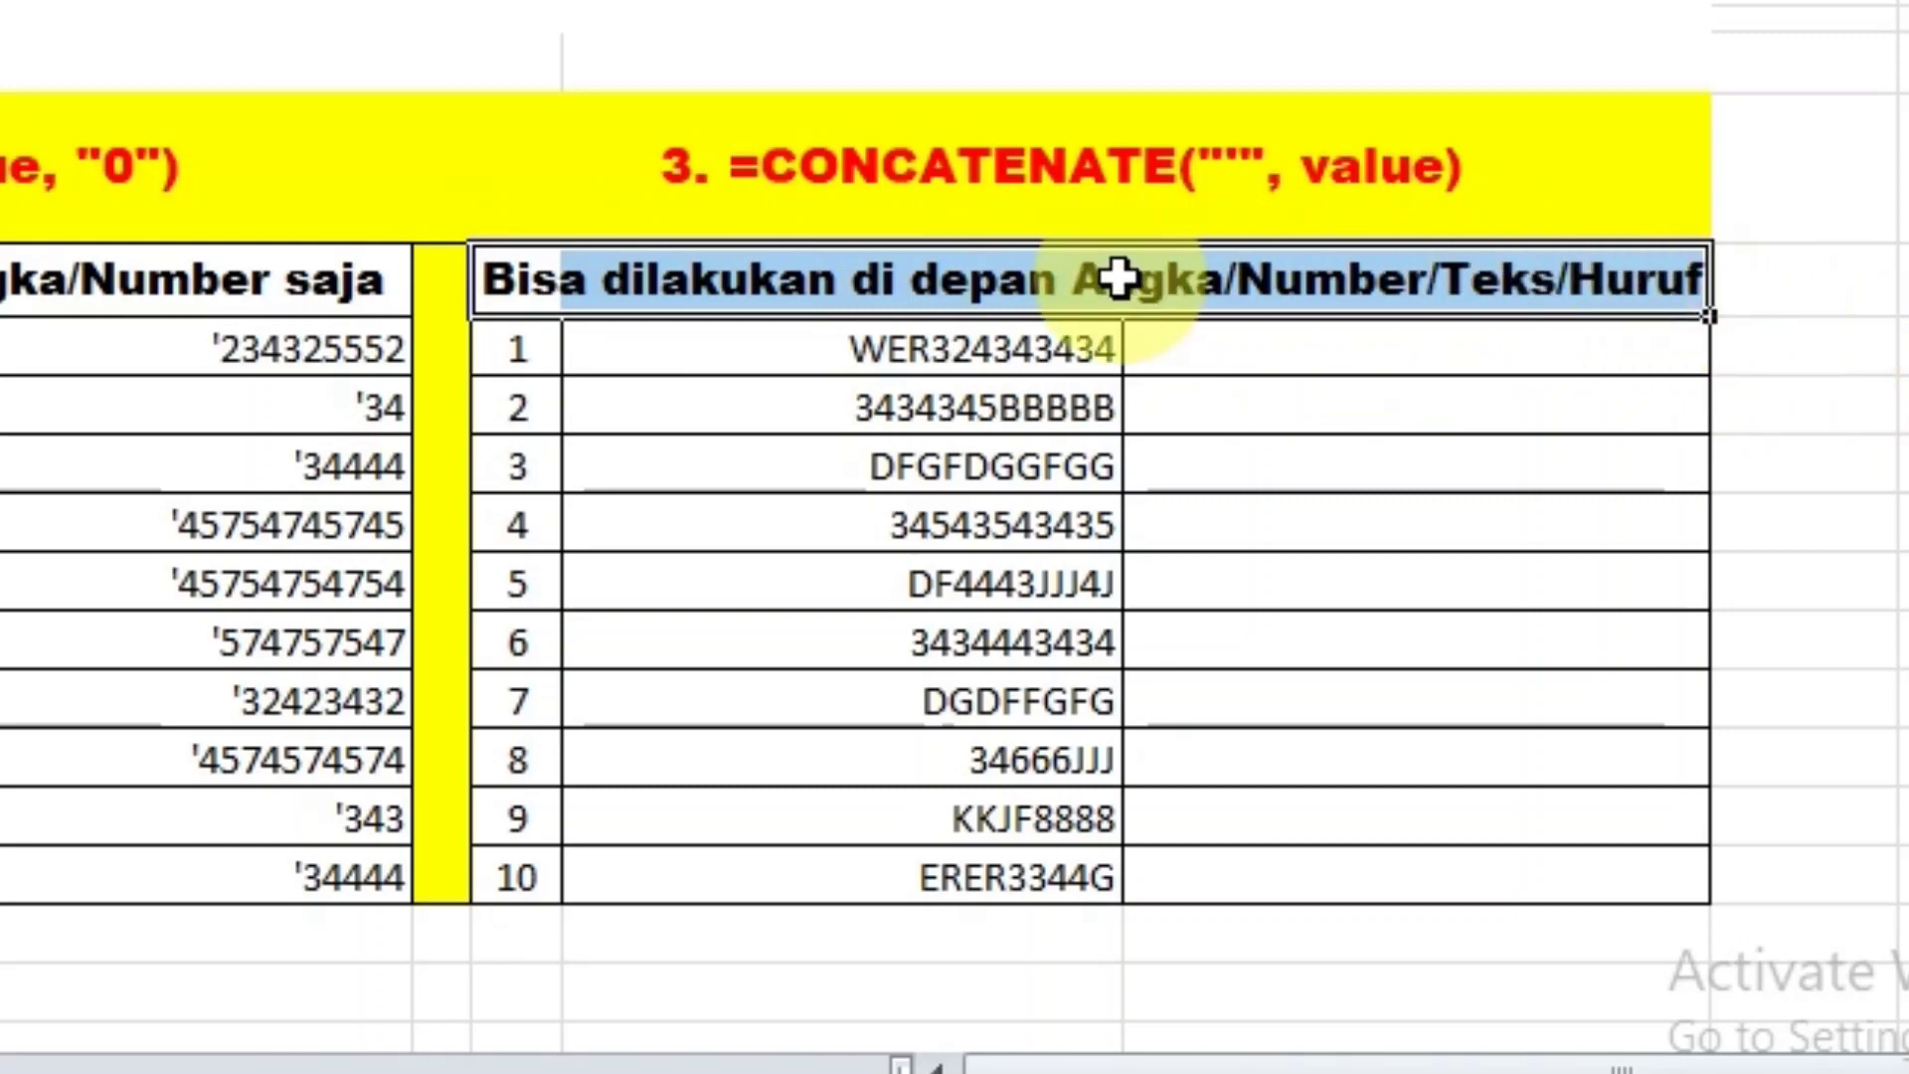
{"action": "left_click", "coordinate": [1094, 462]}
{"action": "left_click", "coordinate": [1044, 636]}
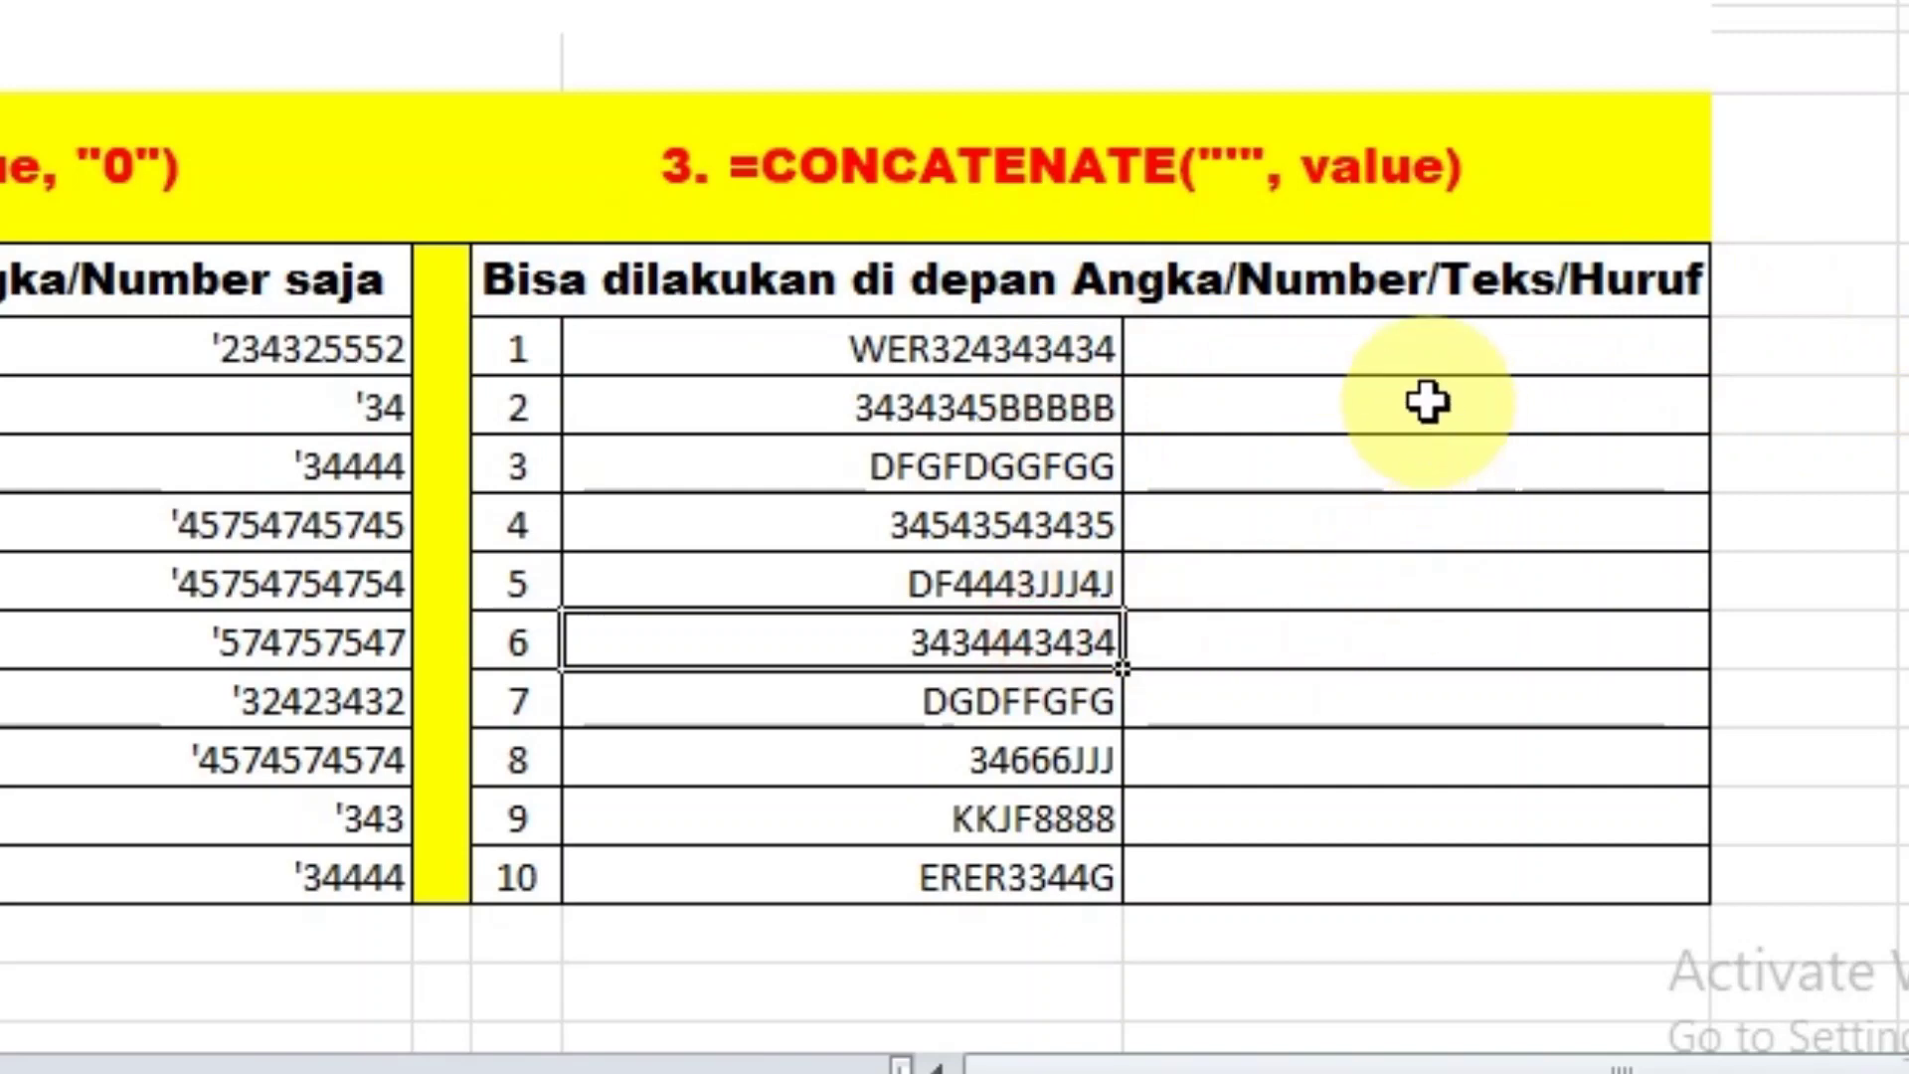
{"action": "left_click", "coordinate": [1402, 343]}
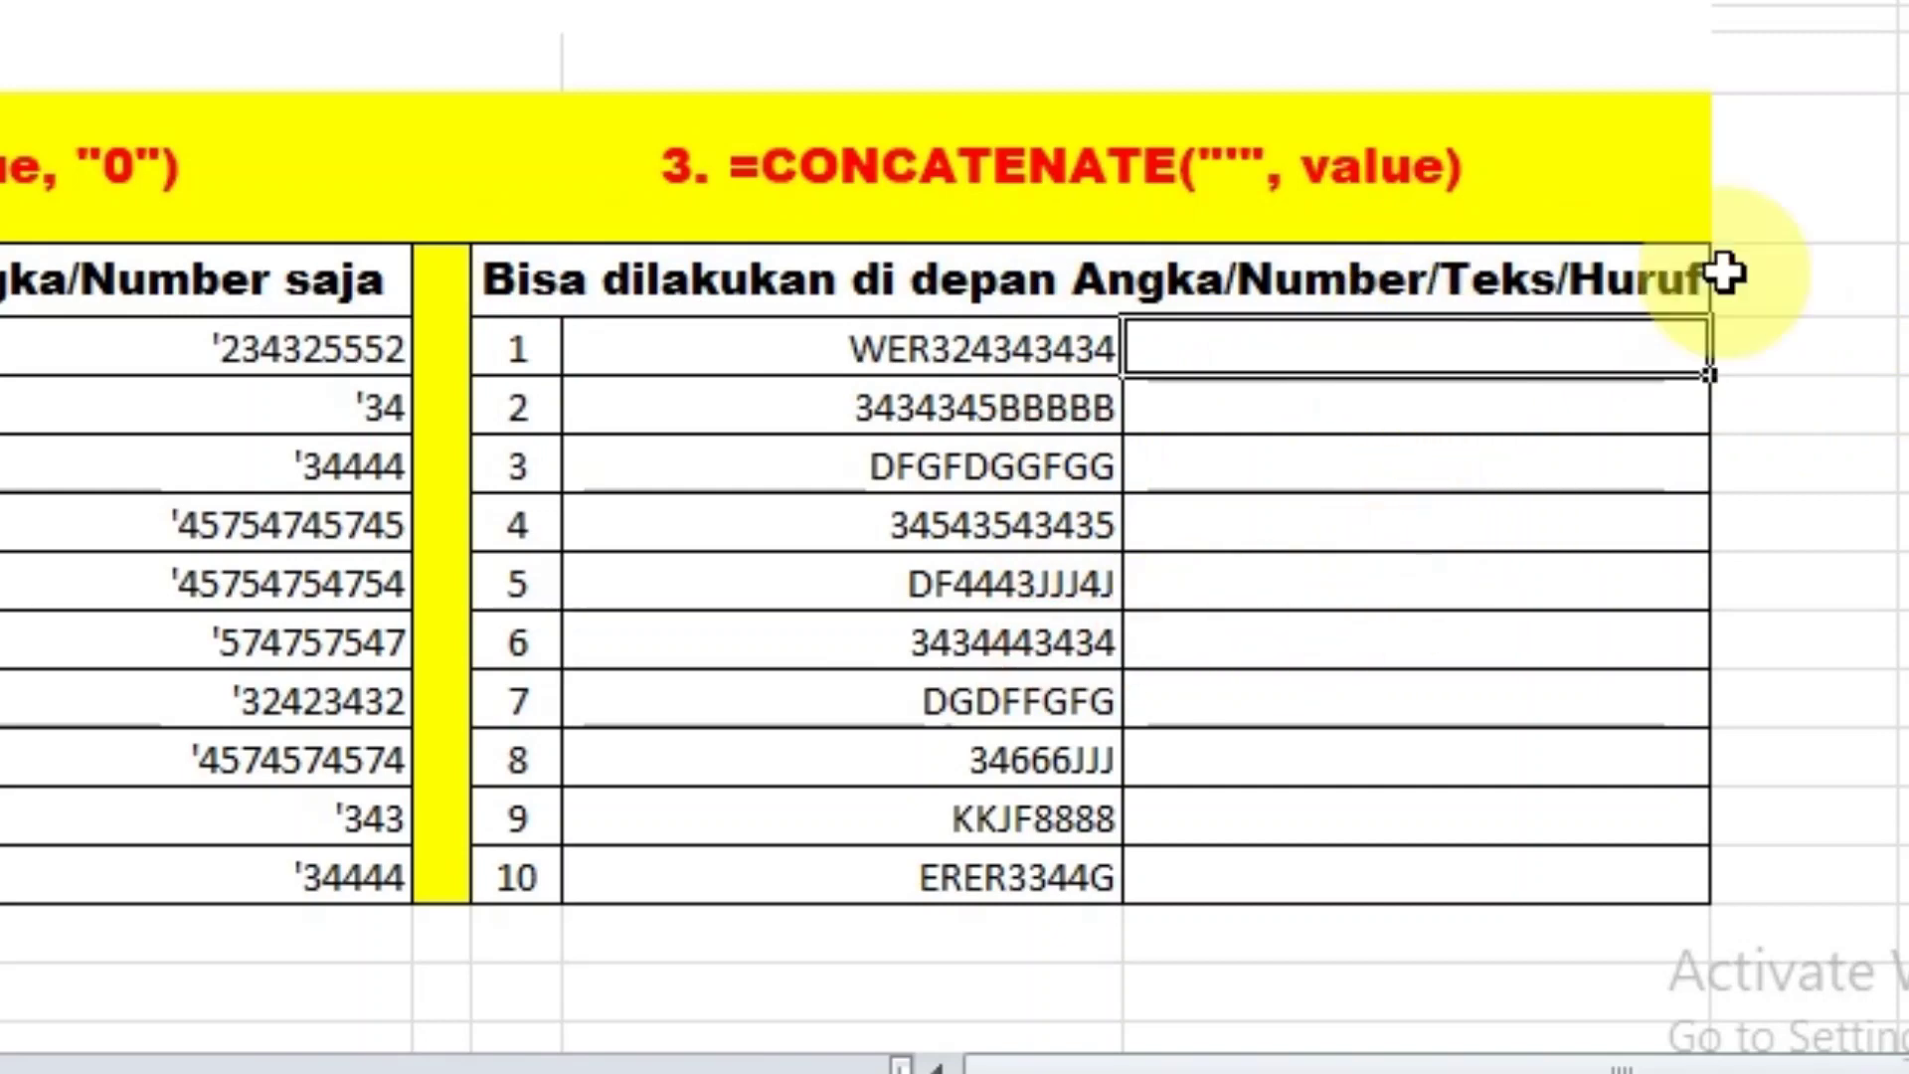
Step: Enter =CONCATENATE("'", I14) in J14 so WER324343434 gets a leading apostrophe
{"action": "type", "text": "="}
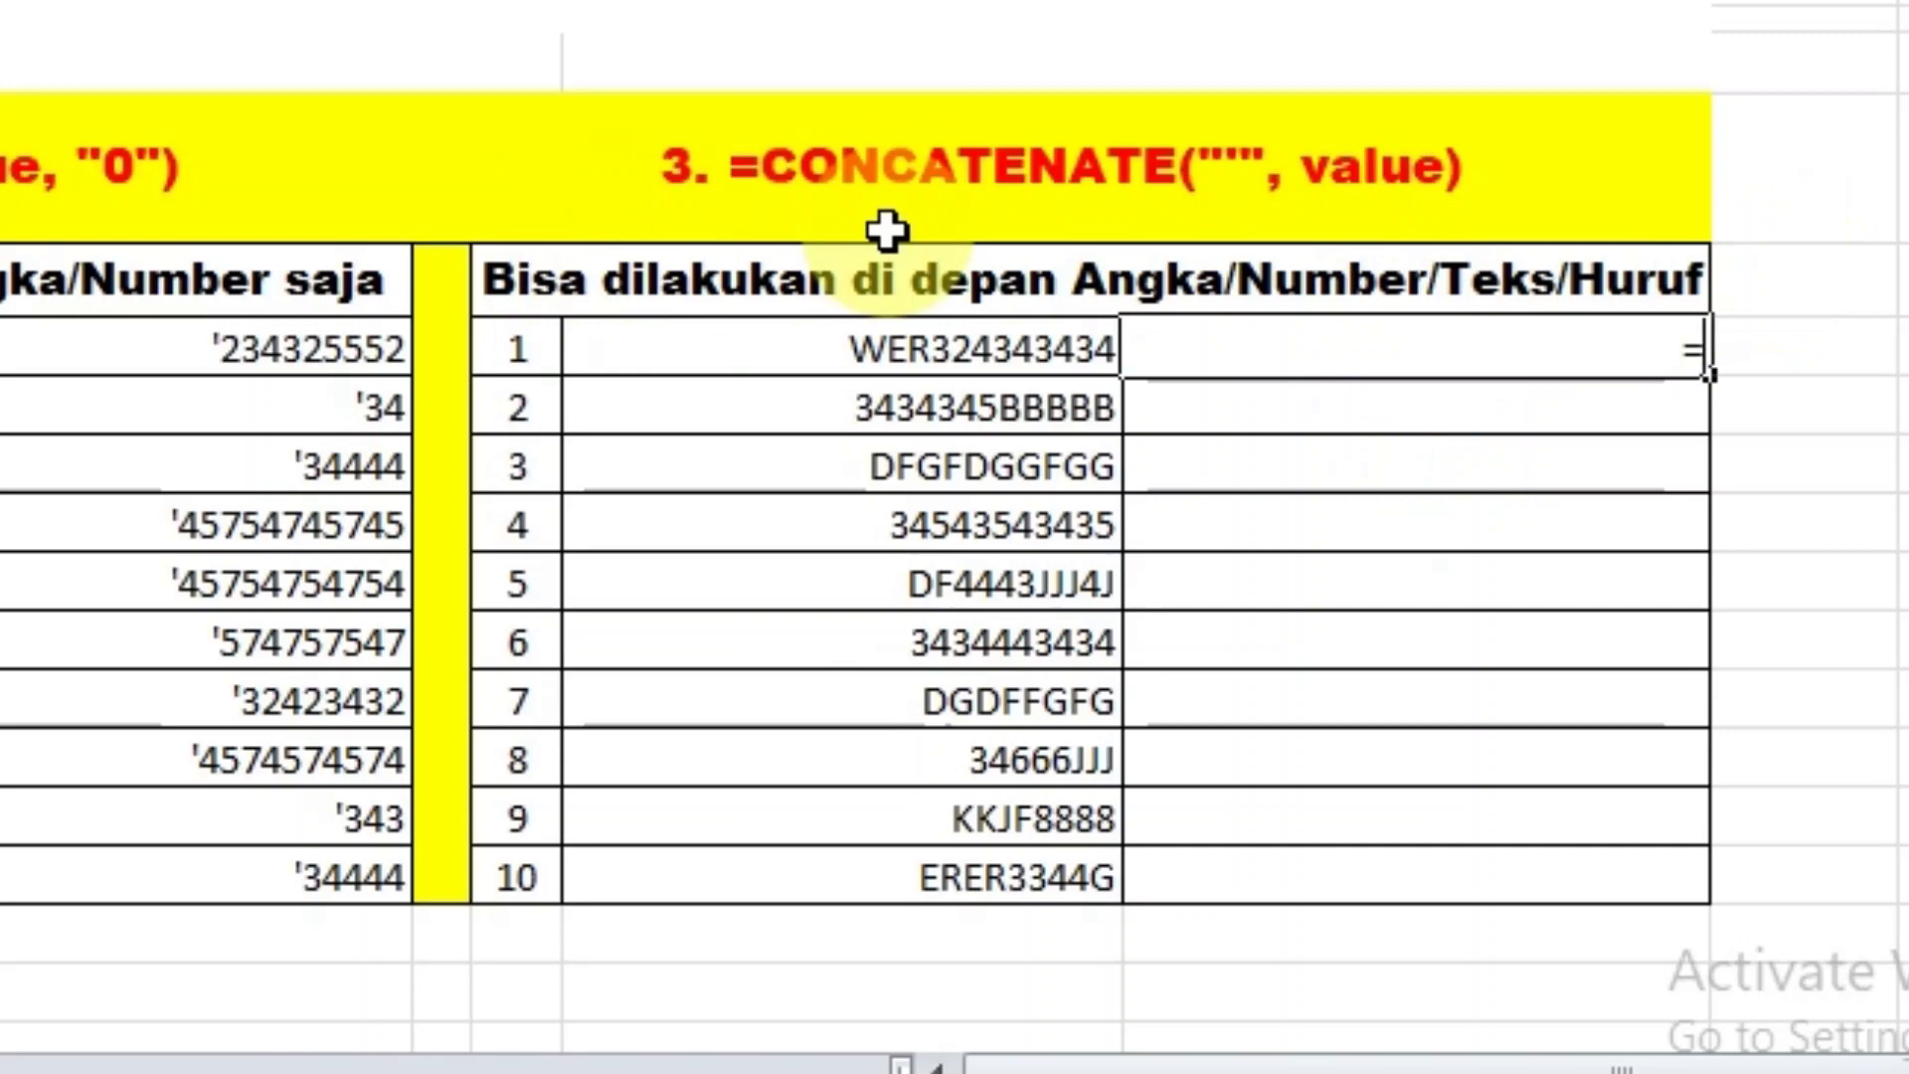
{"action": "type", "text": "CON"}
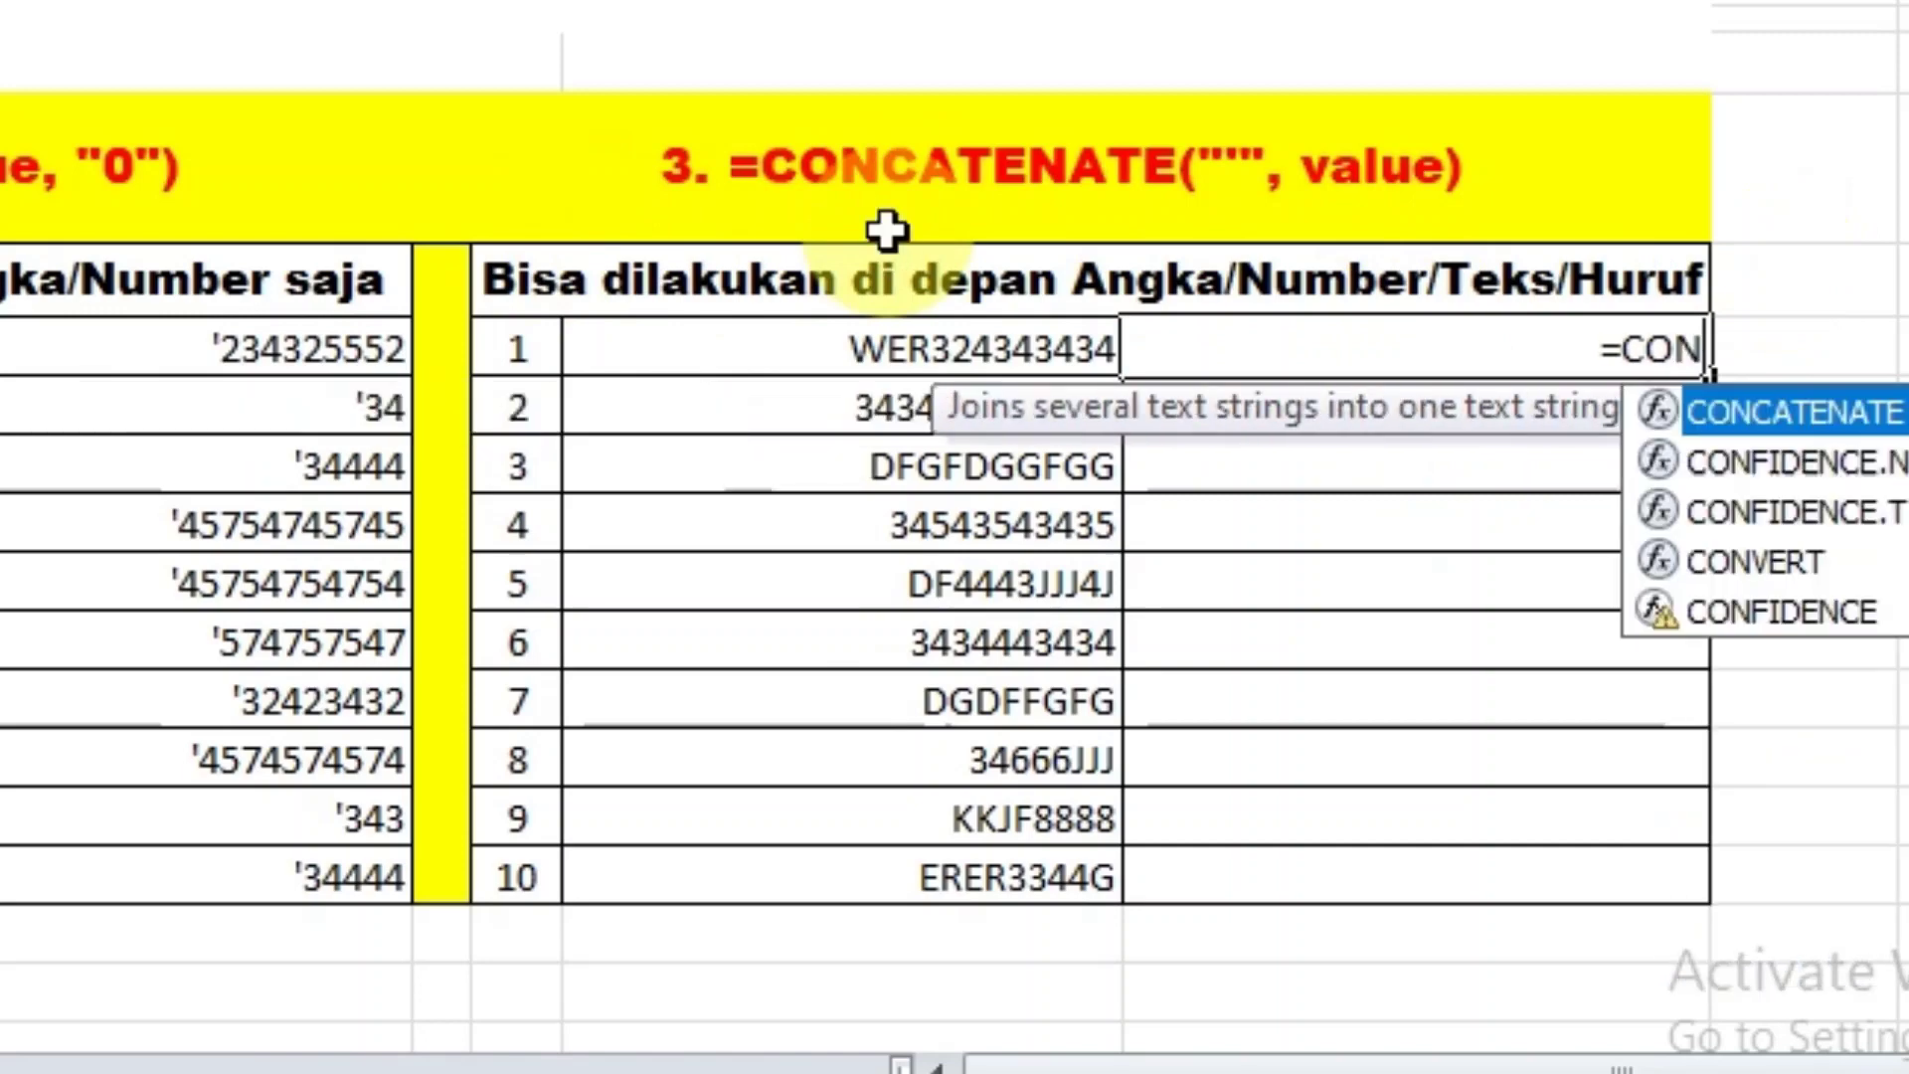
{"action": "double_click", "coordinate": [1822, 421]}
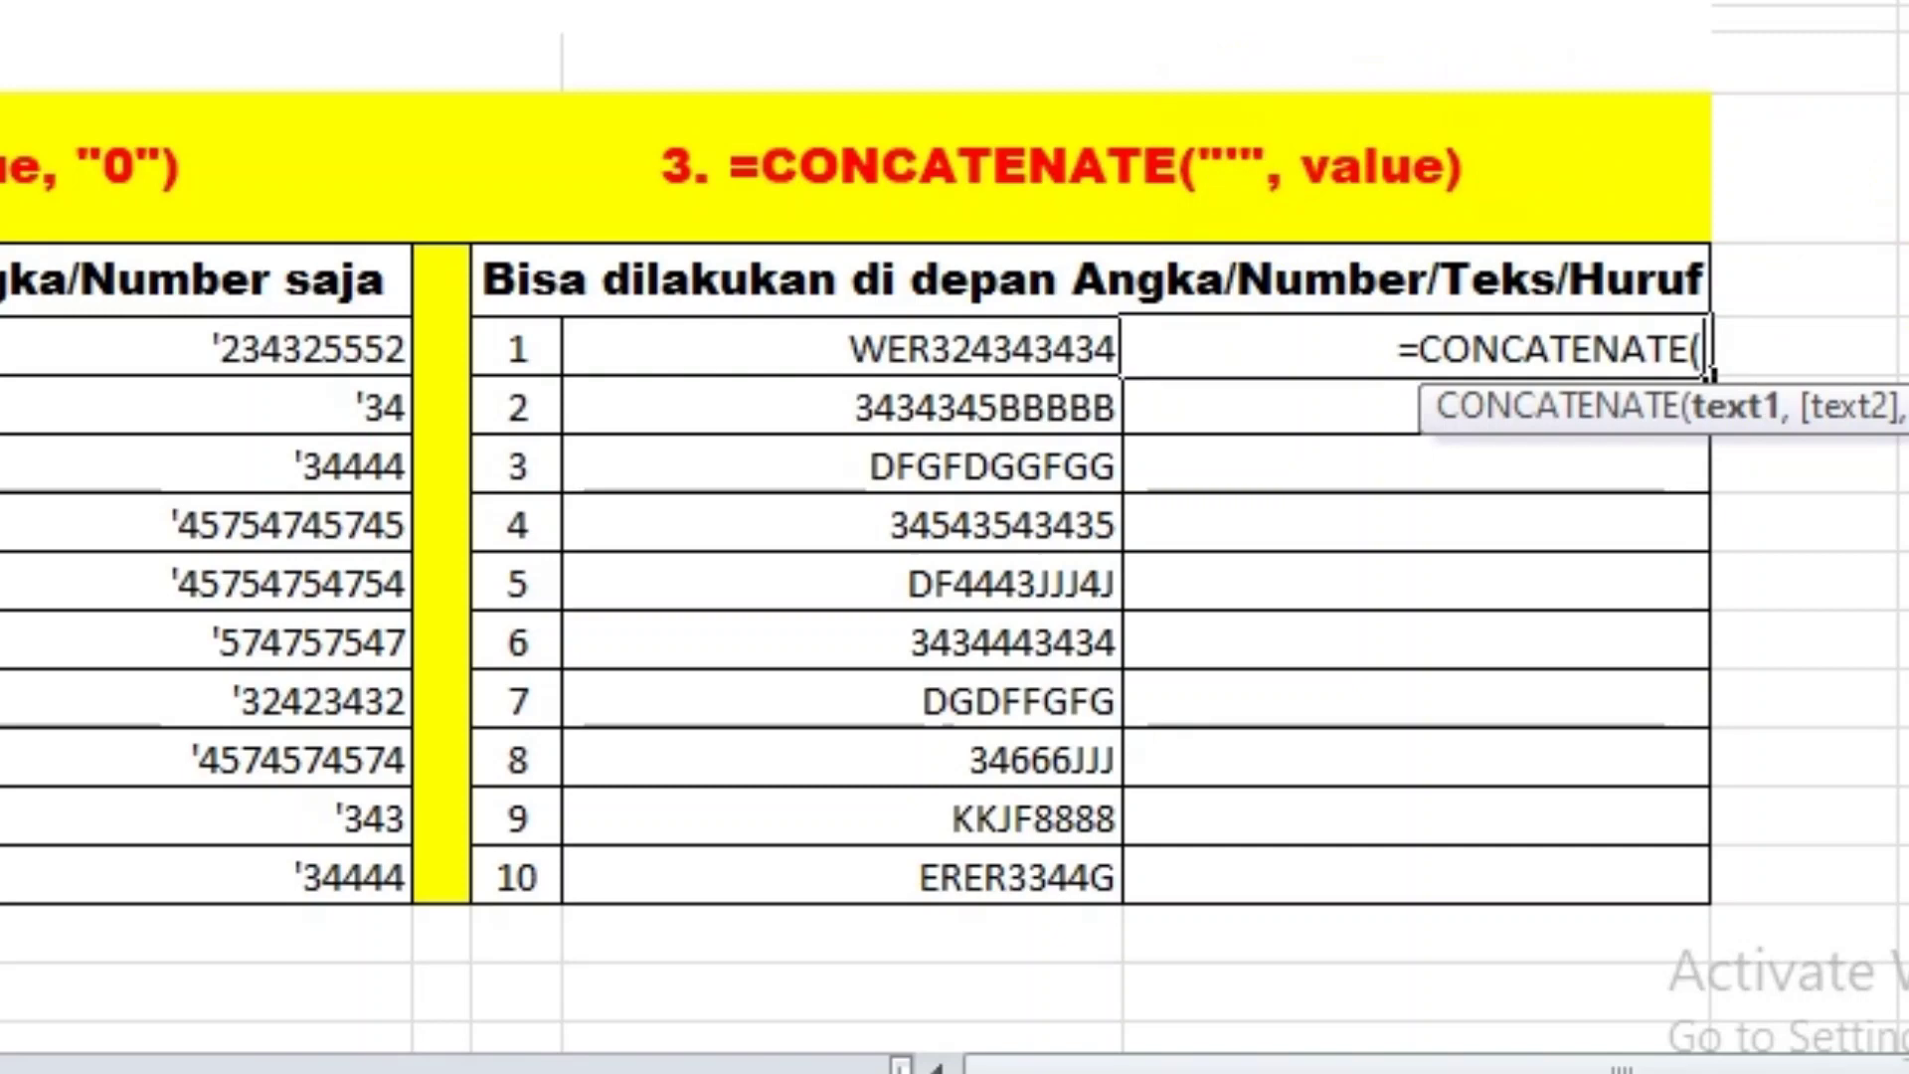
{"action": "type", "text": "\""}
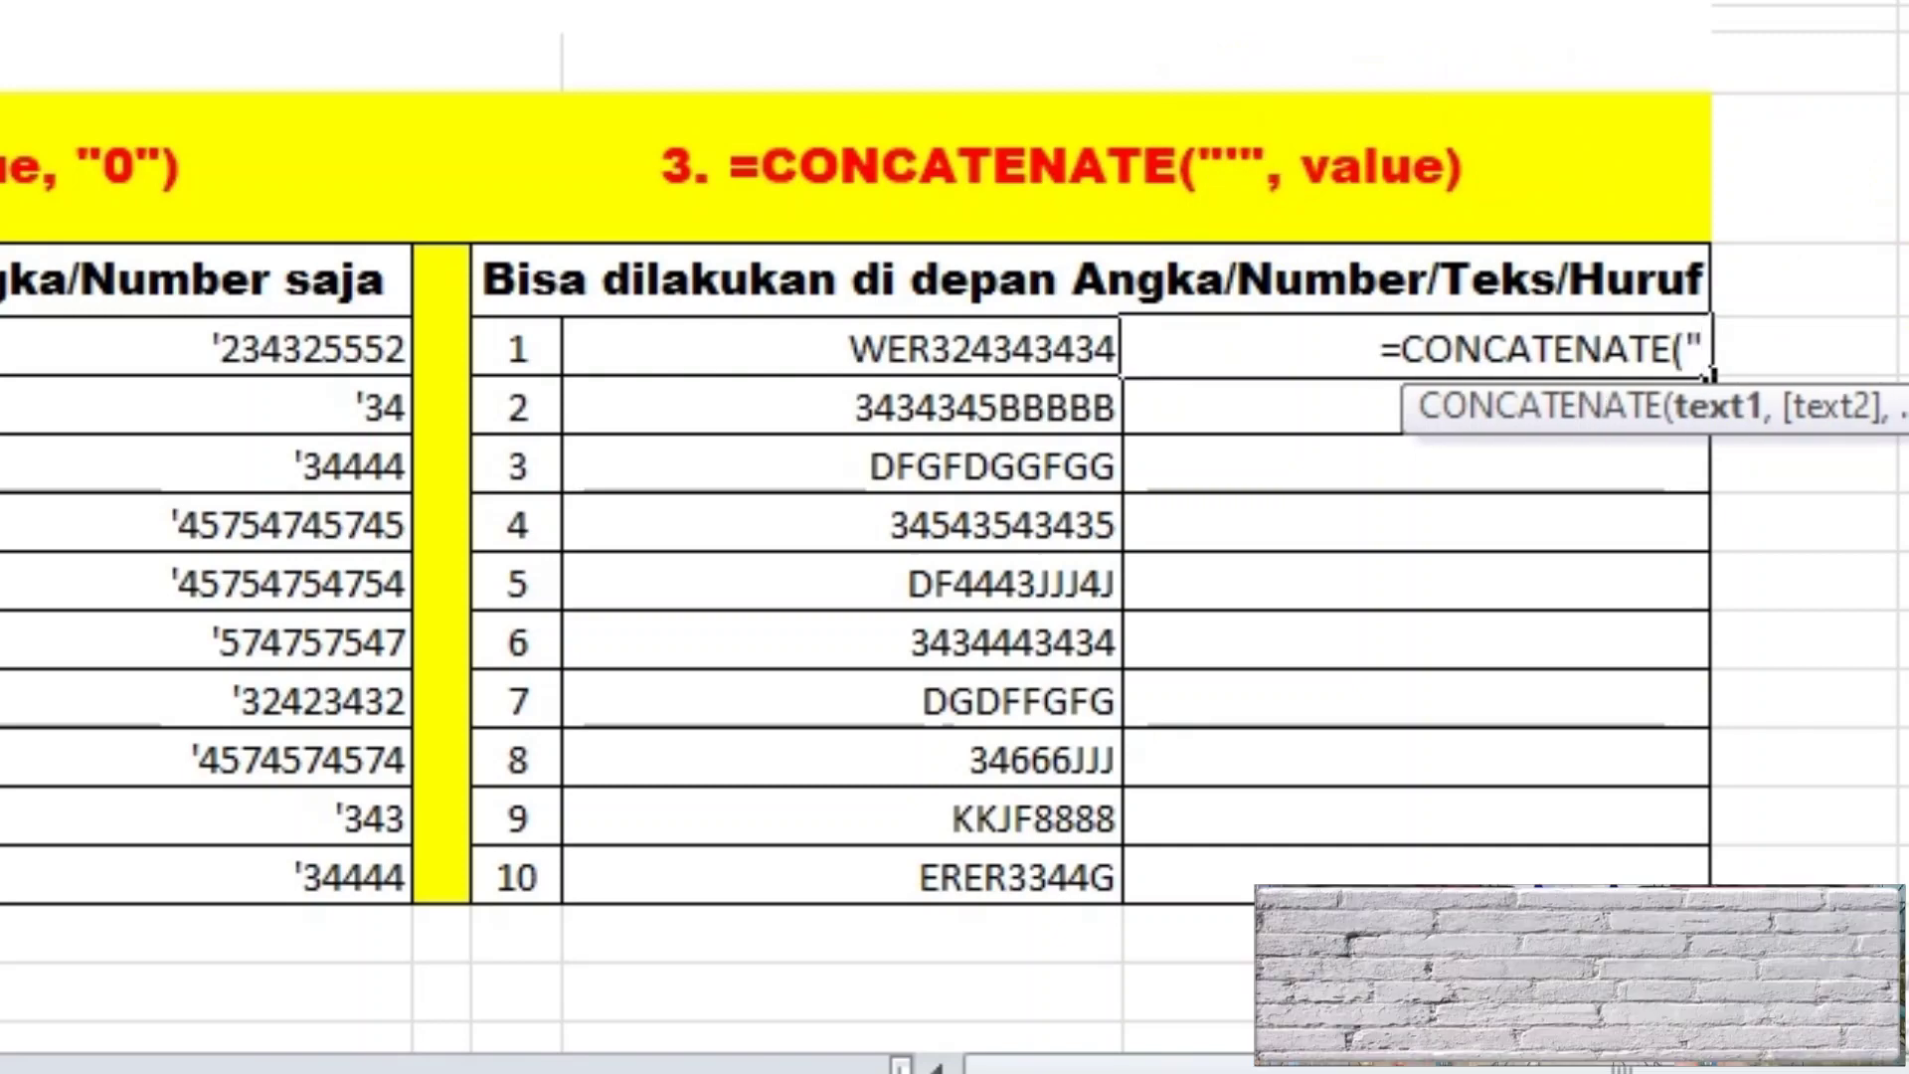
{"action": "type", "text": "\""}
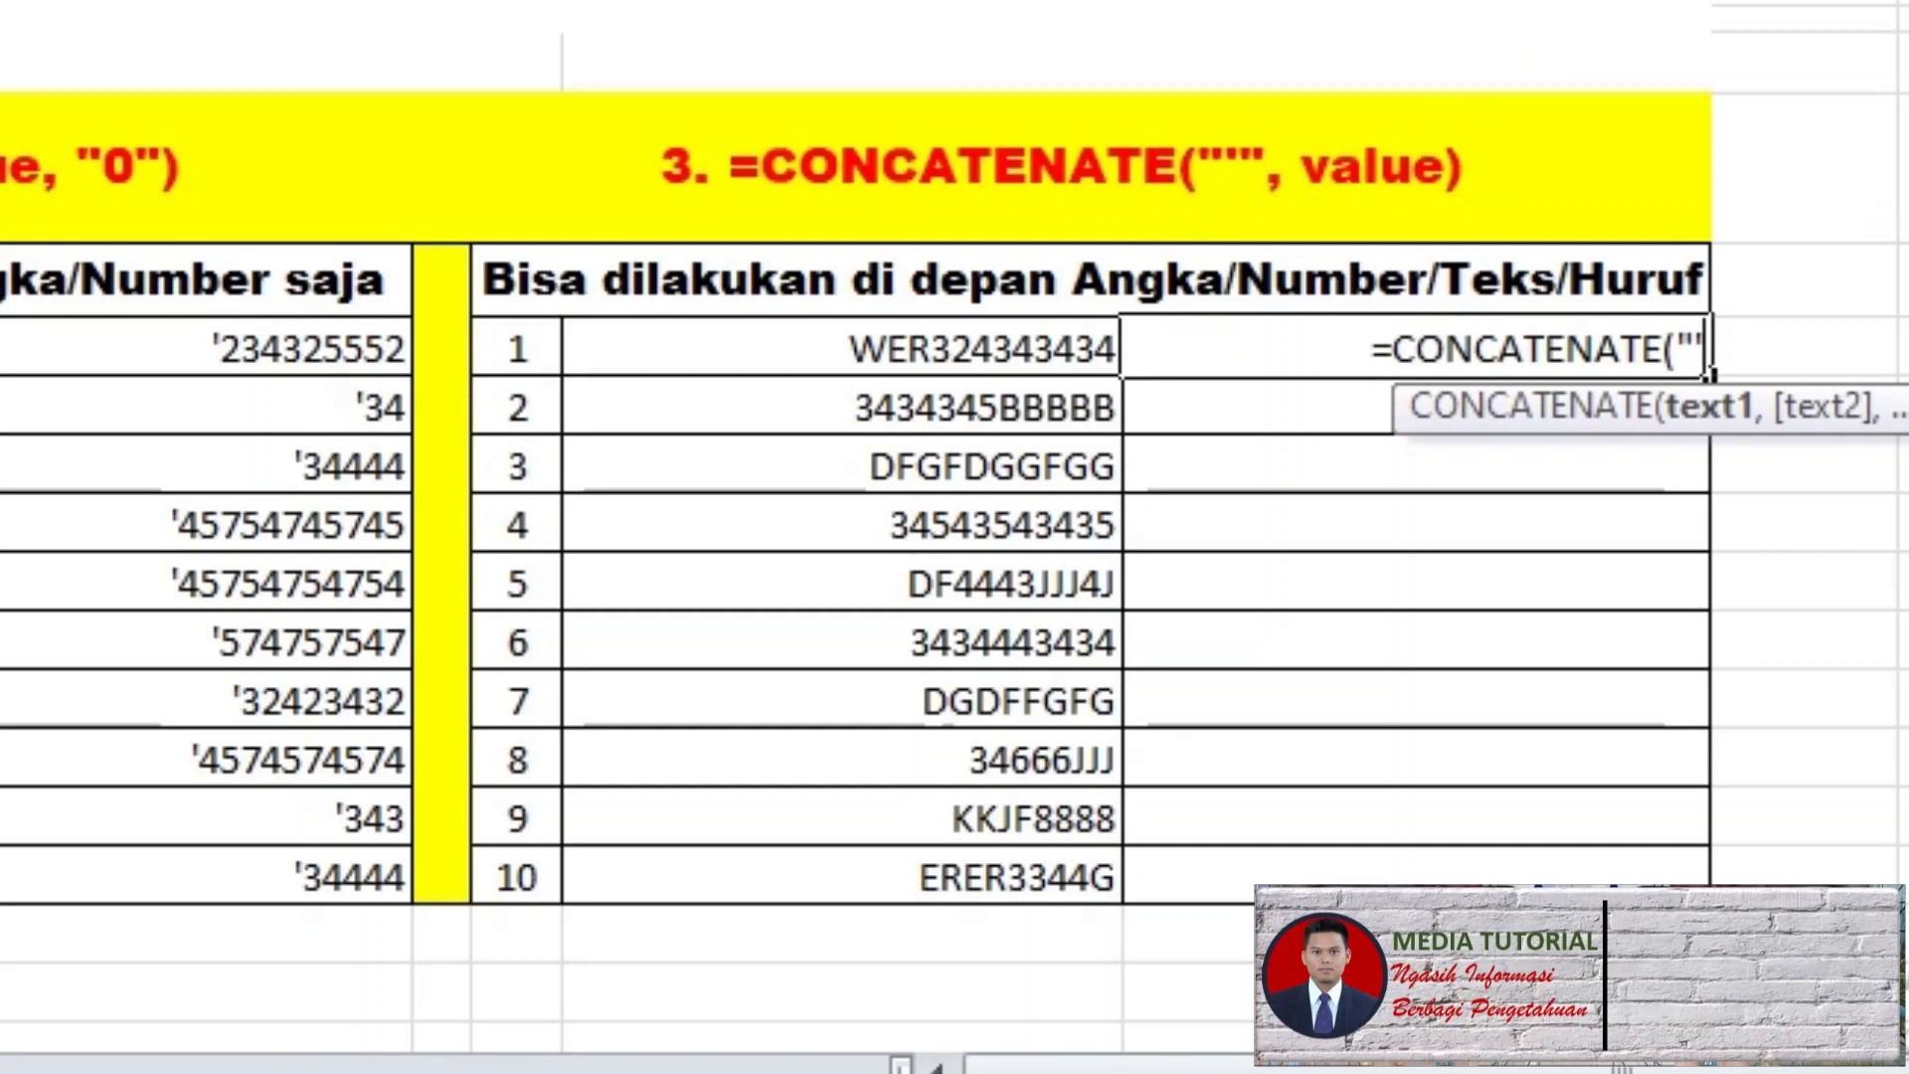
{"action": "type", "text": "\""}
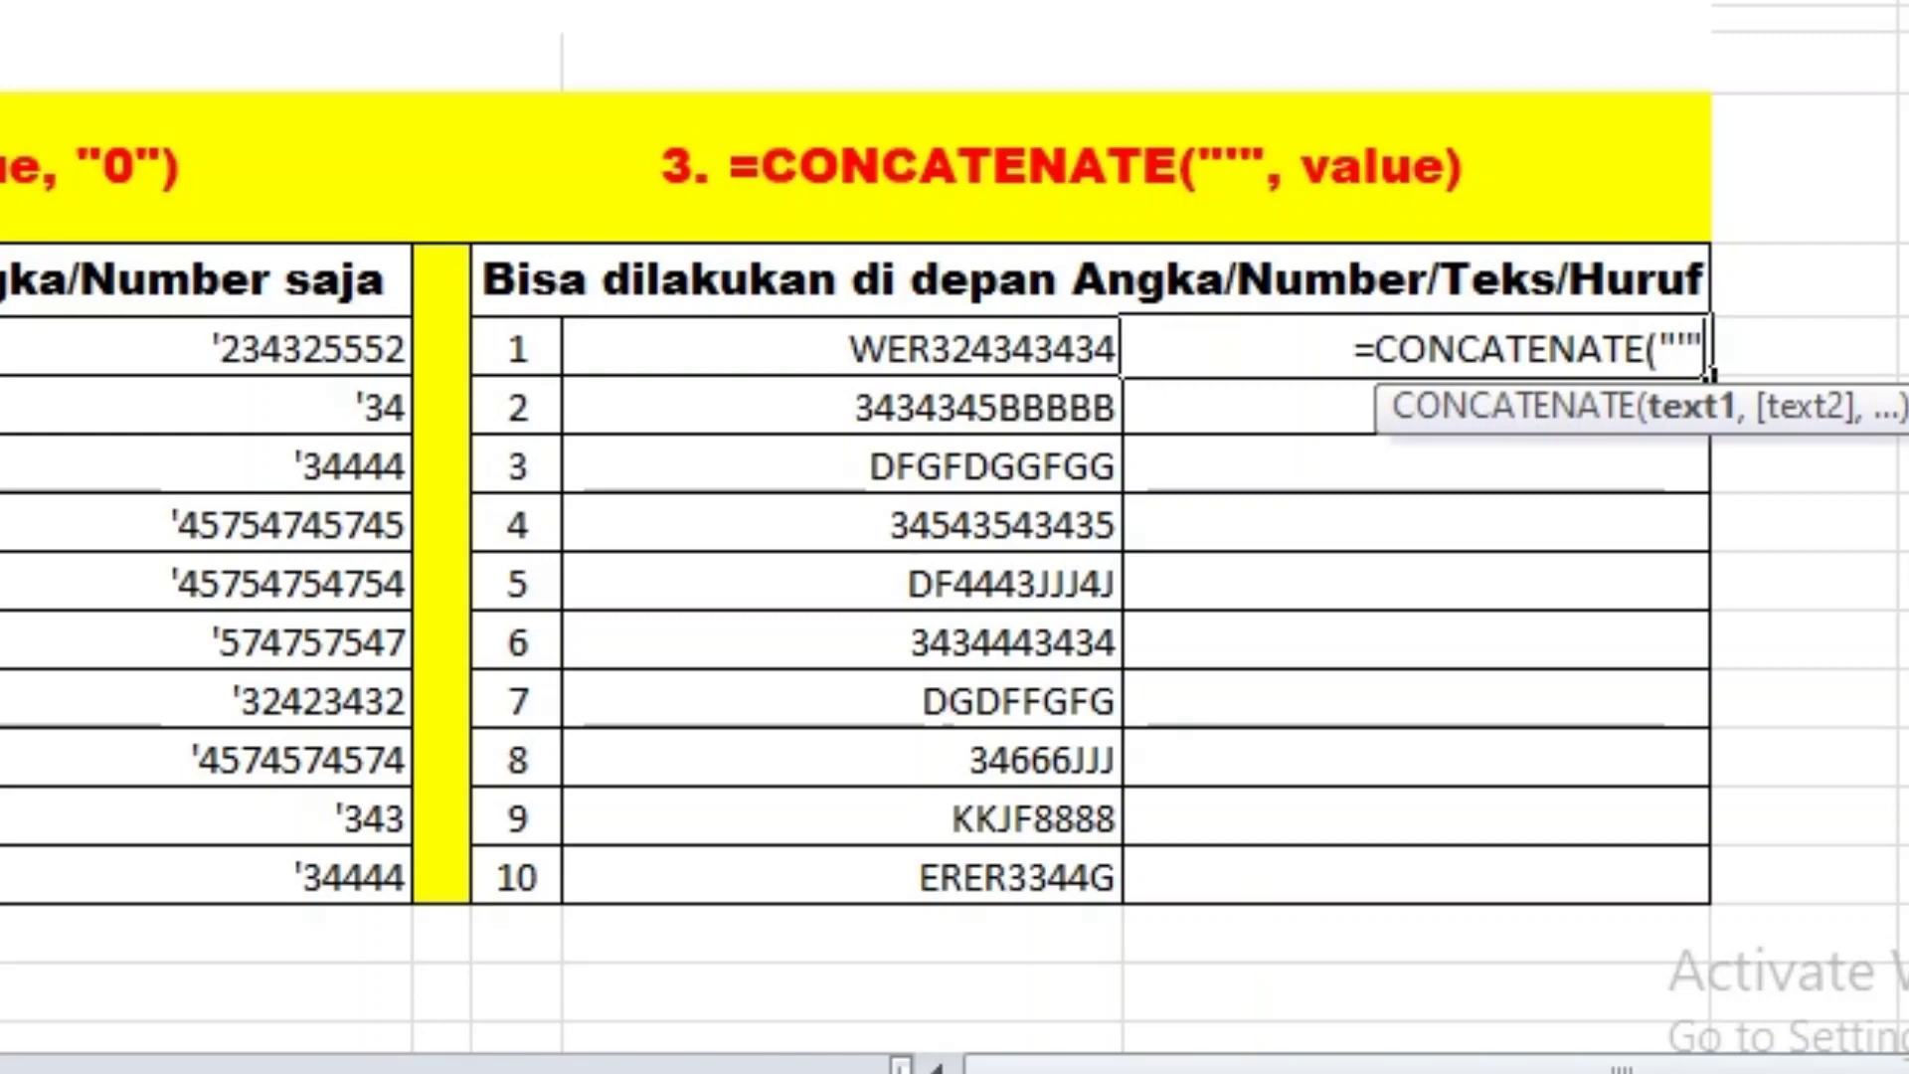
{"action": "type", "text": ","}
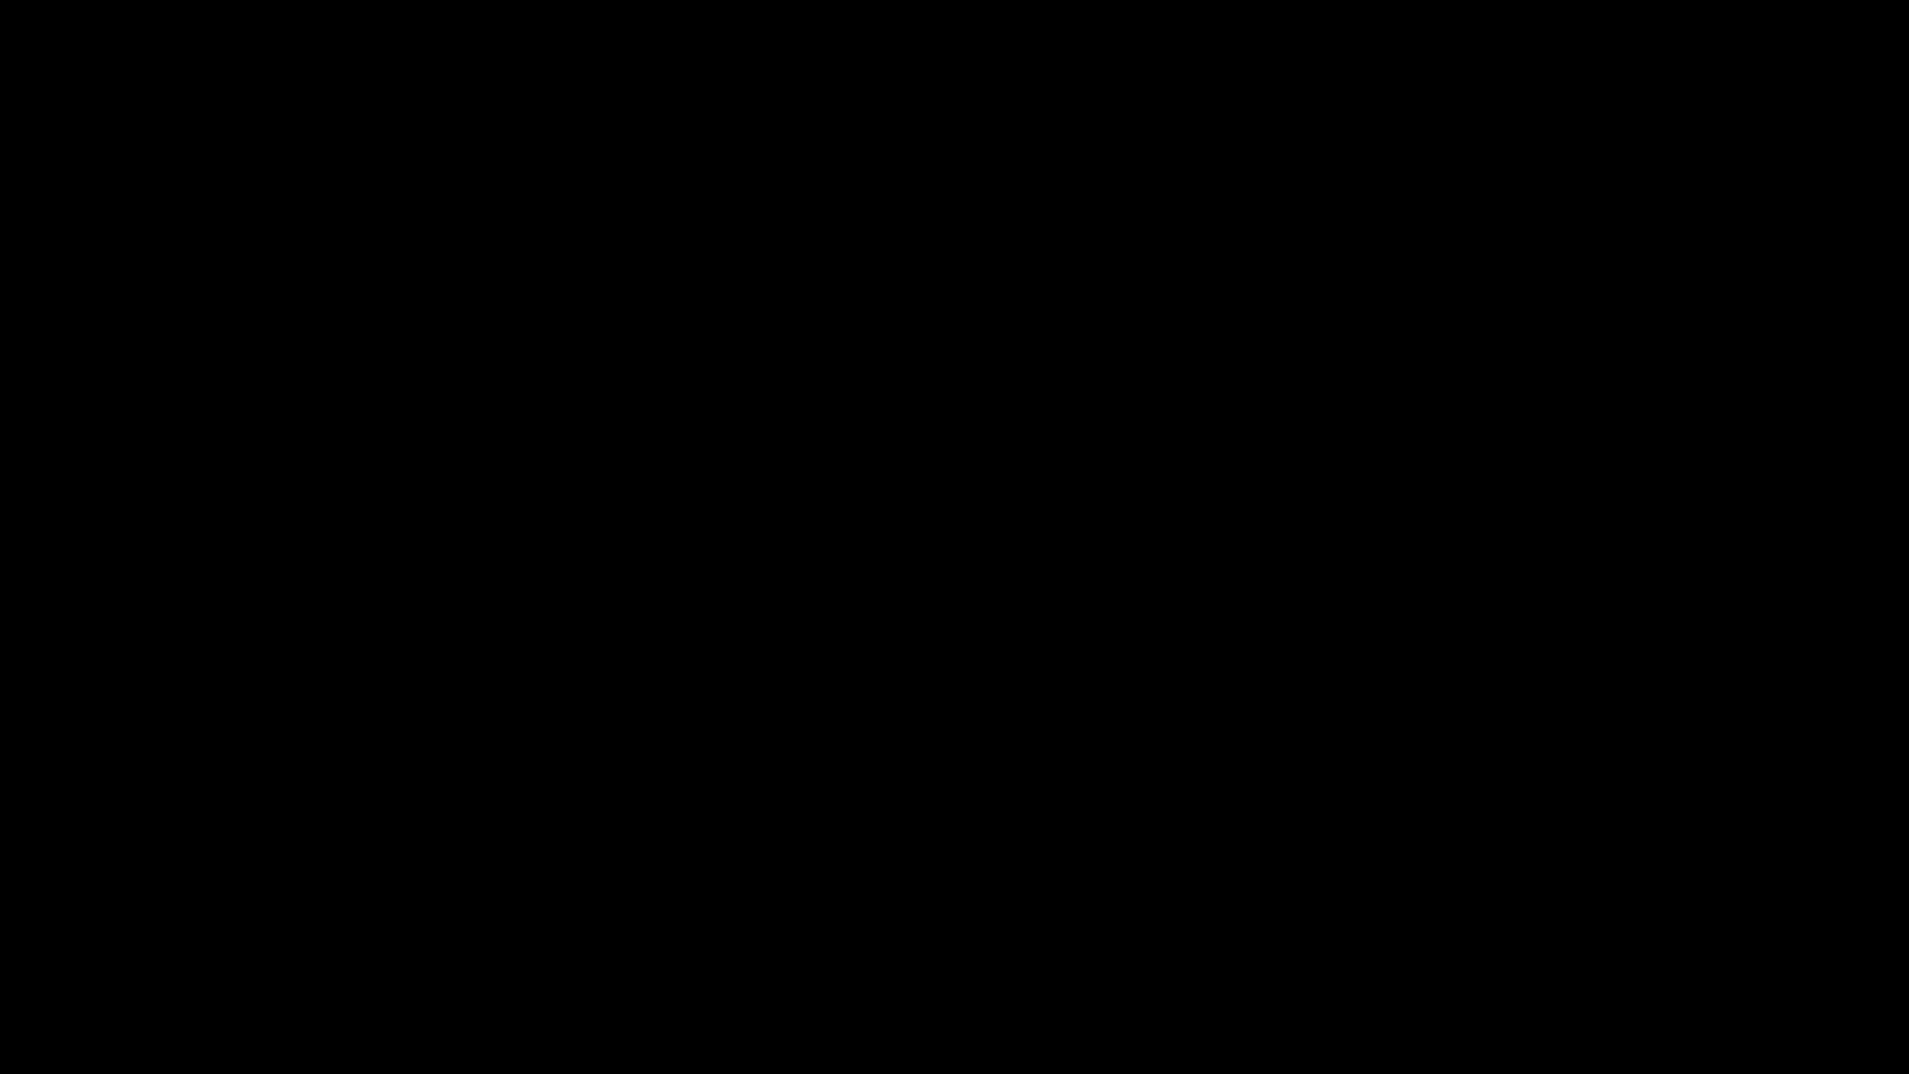
{"action": "key", "text": "BackSpace"}
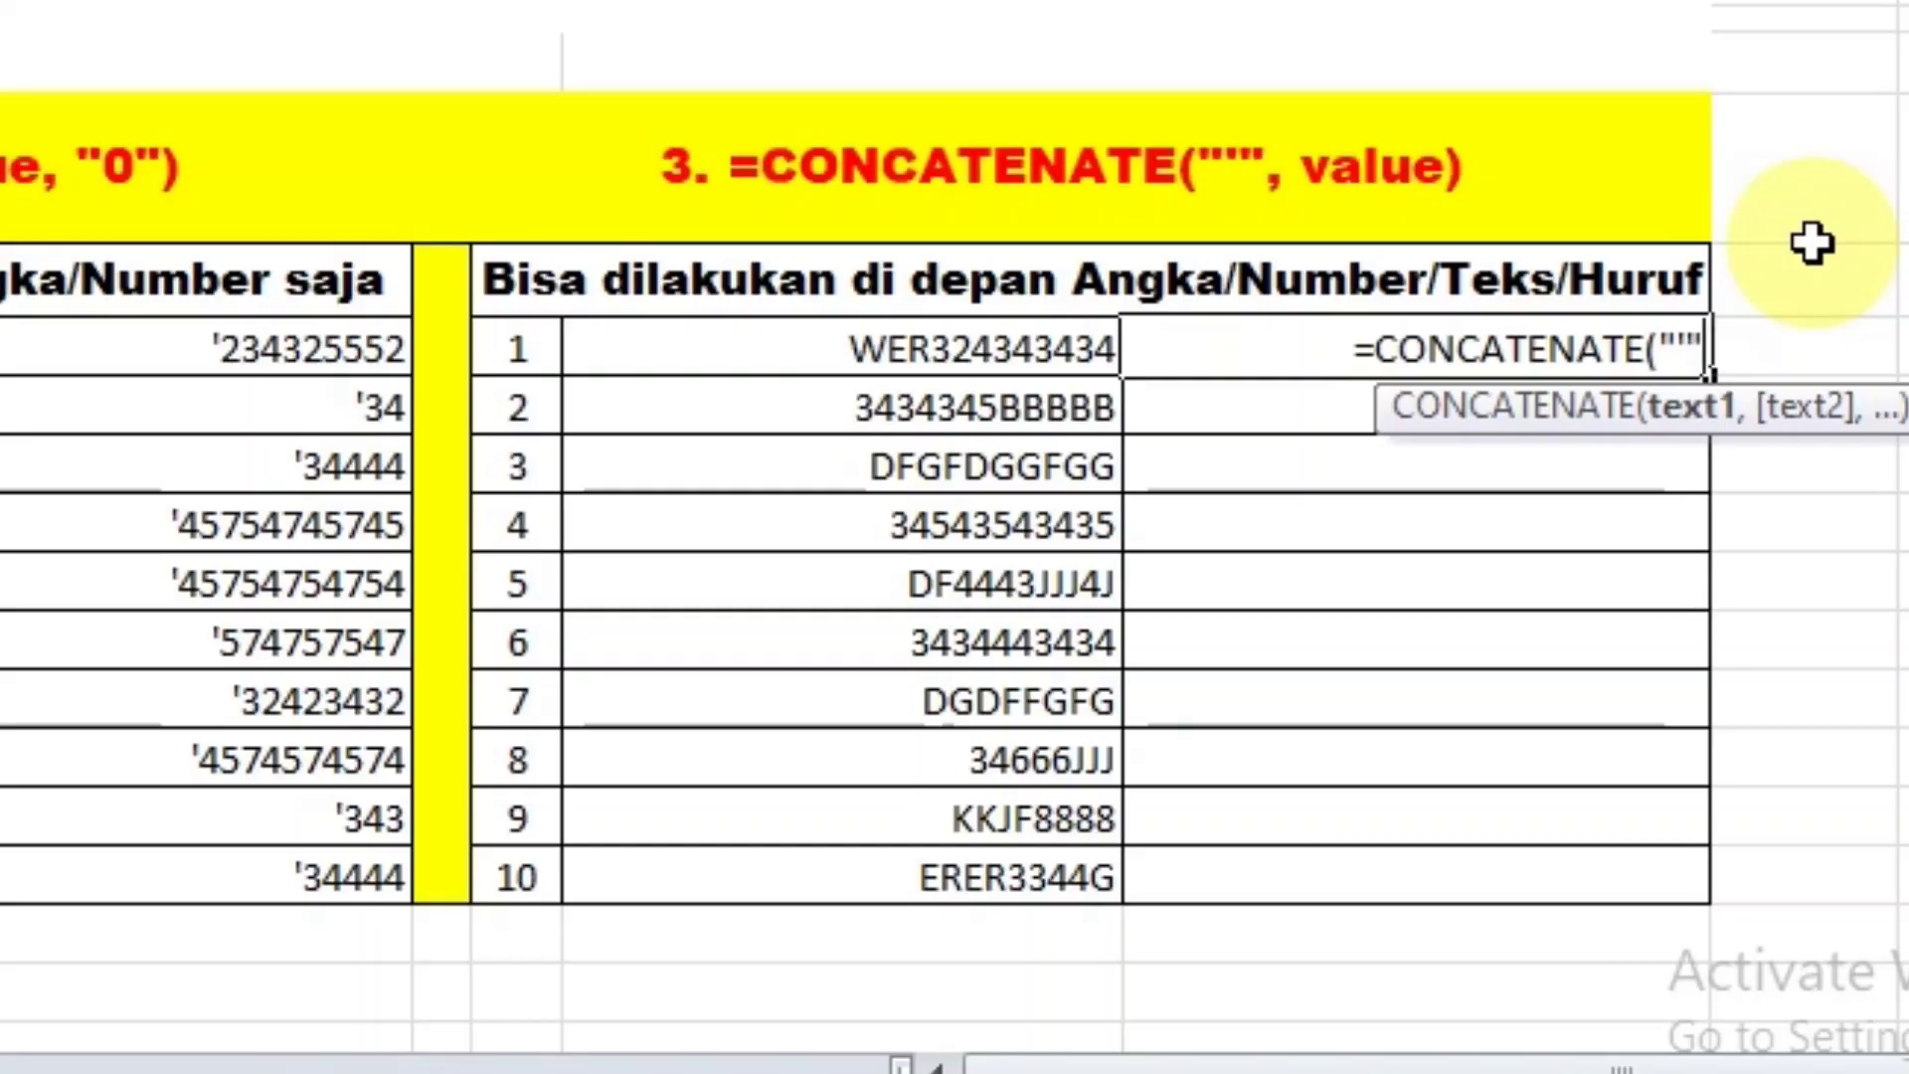
{"action": "type", "text": ";"}
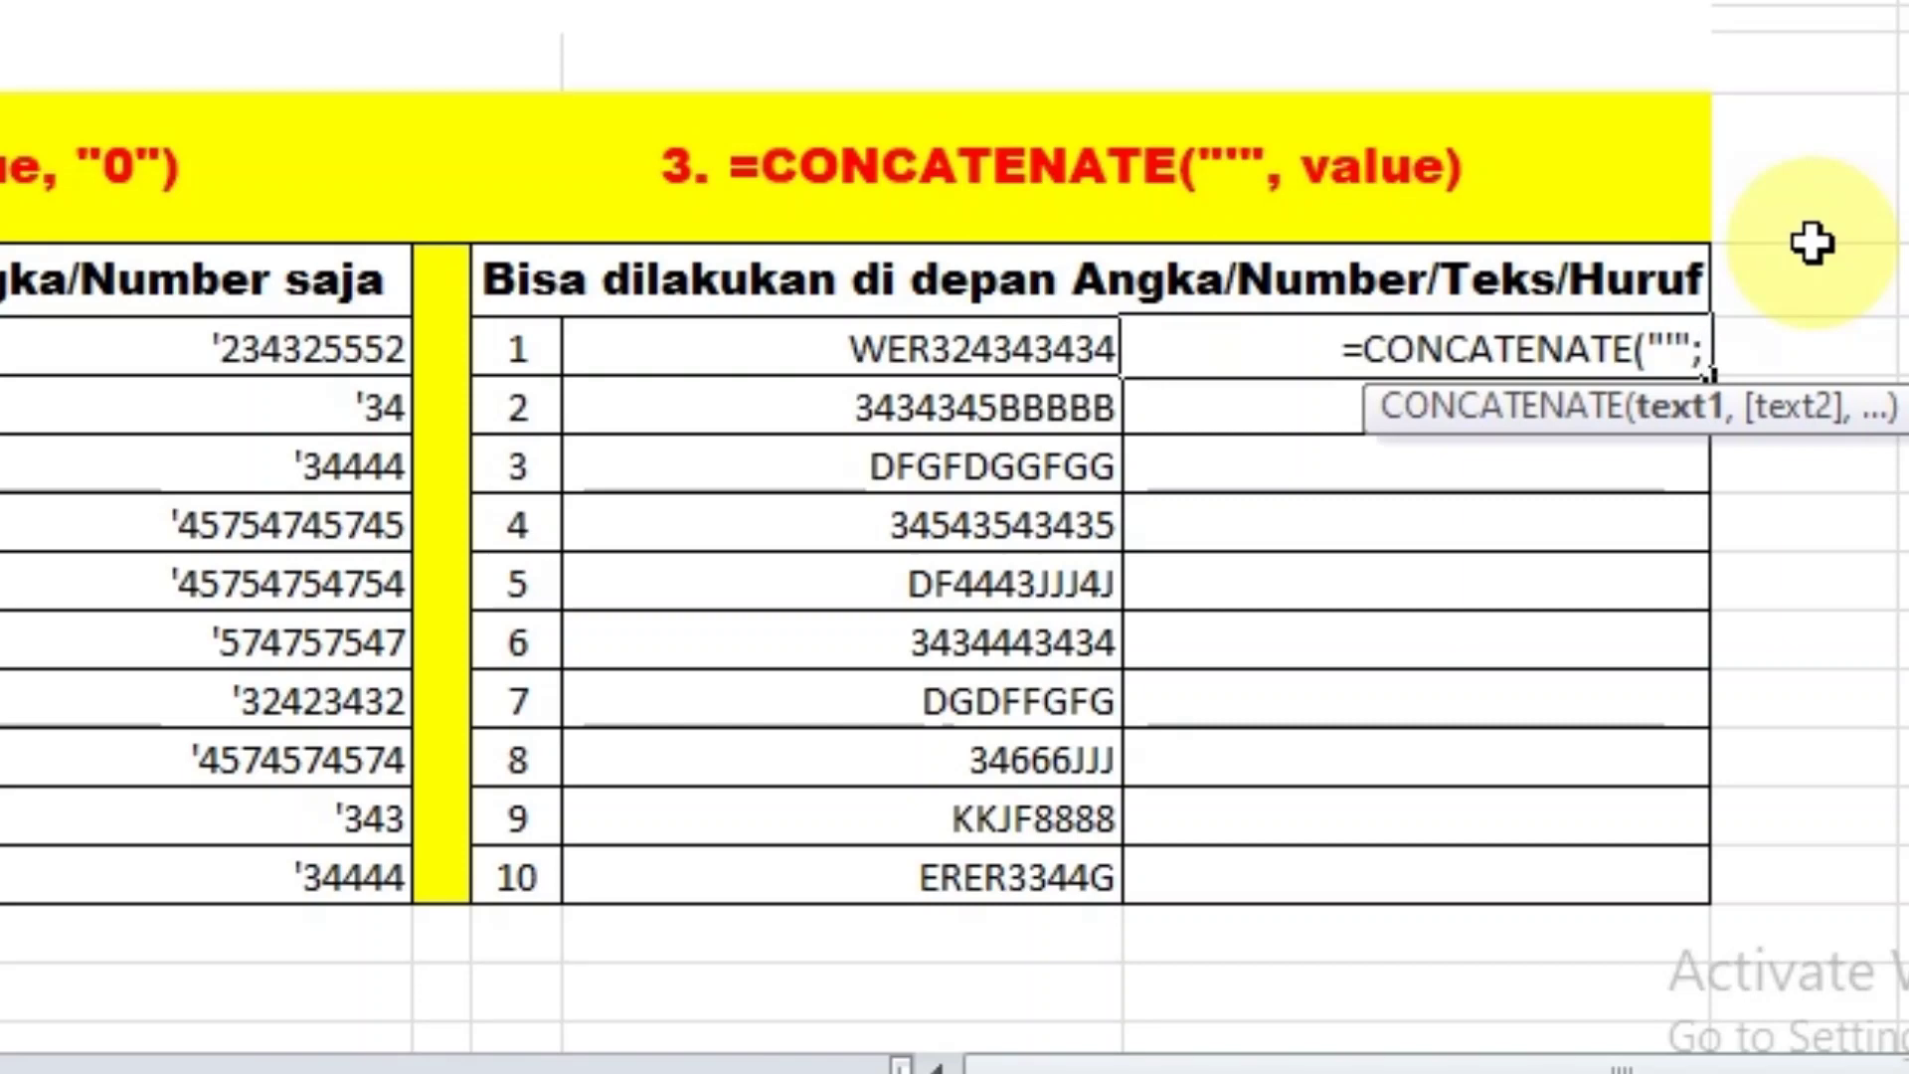
{"action": "key", "text": "BackSpace"}
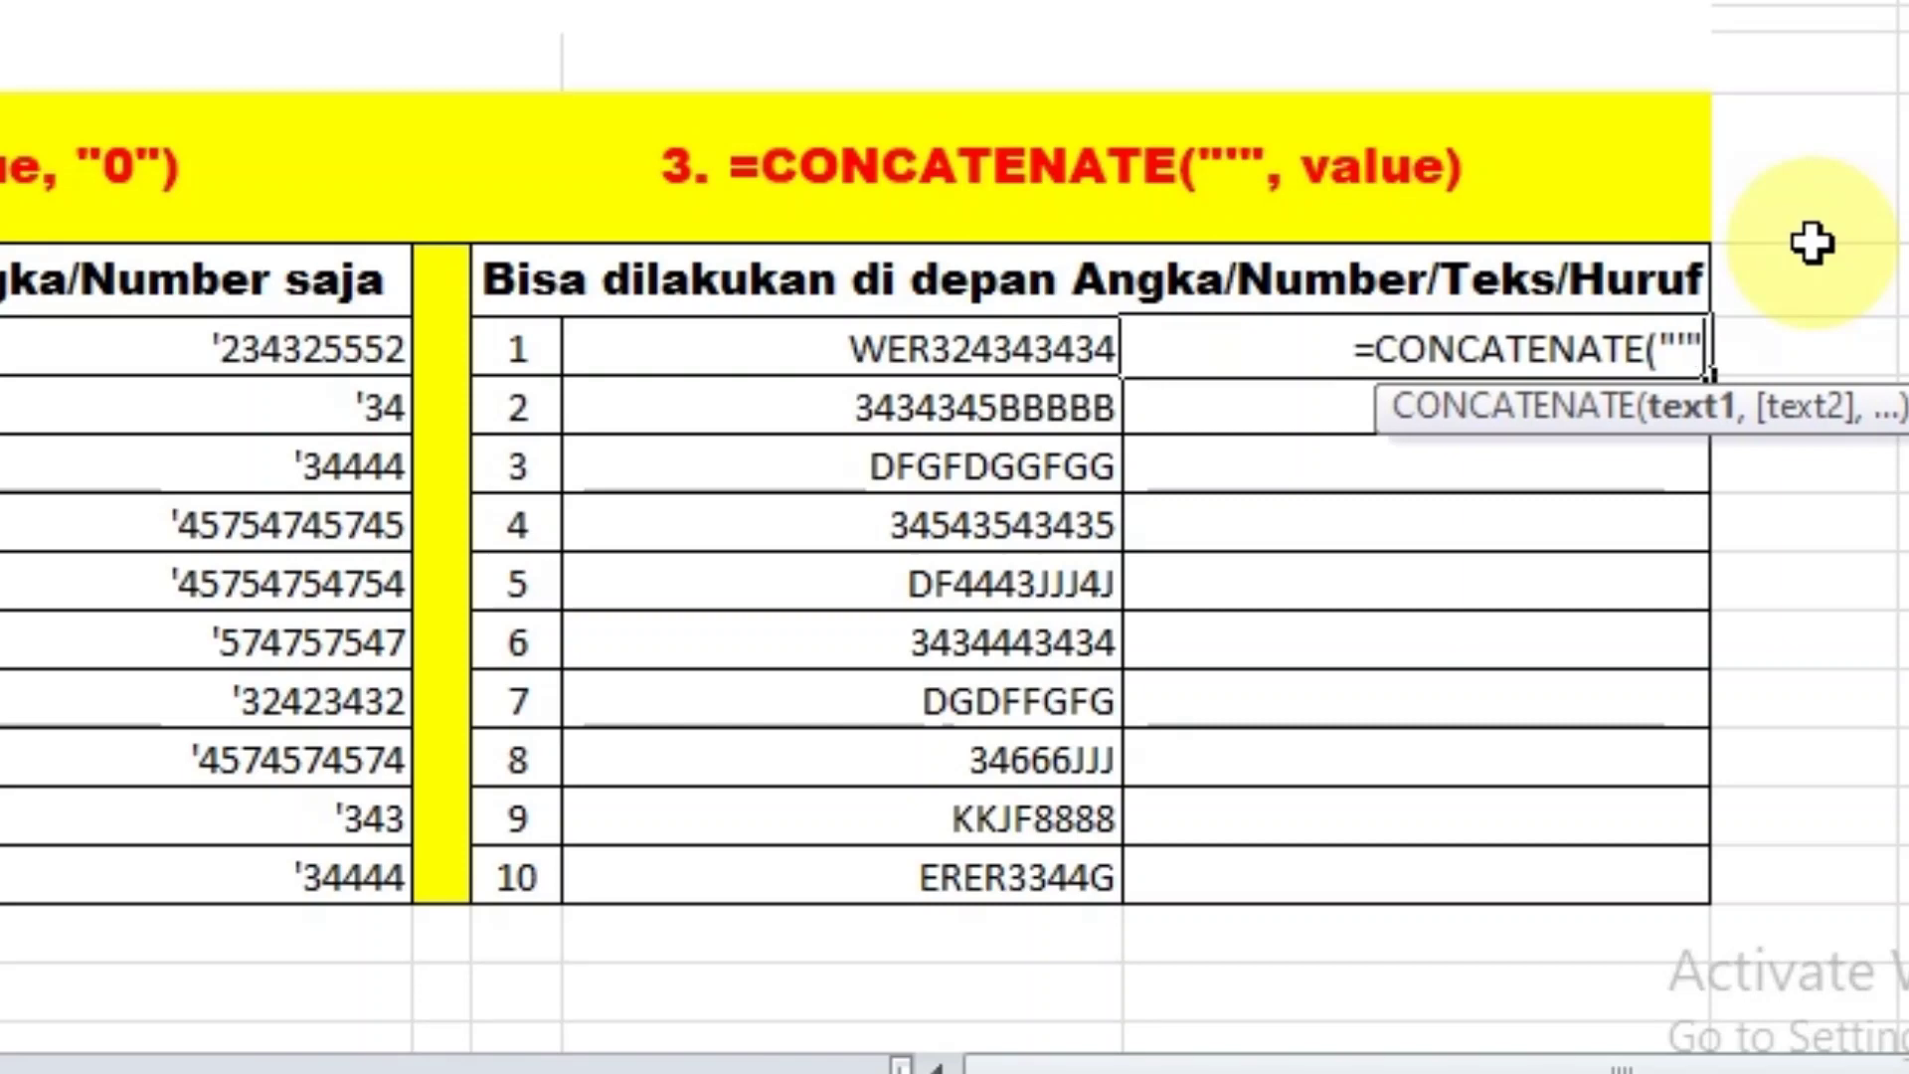
{"action": "type", "text": ","}
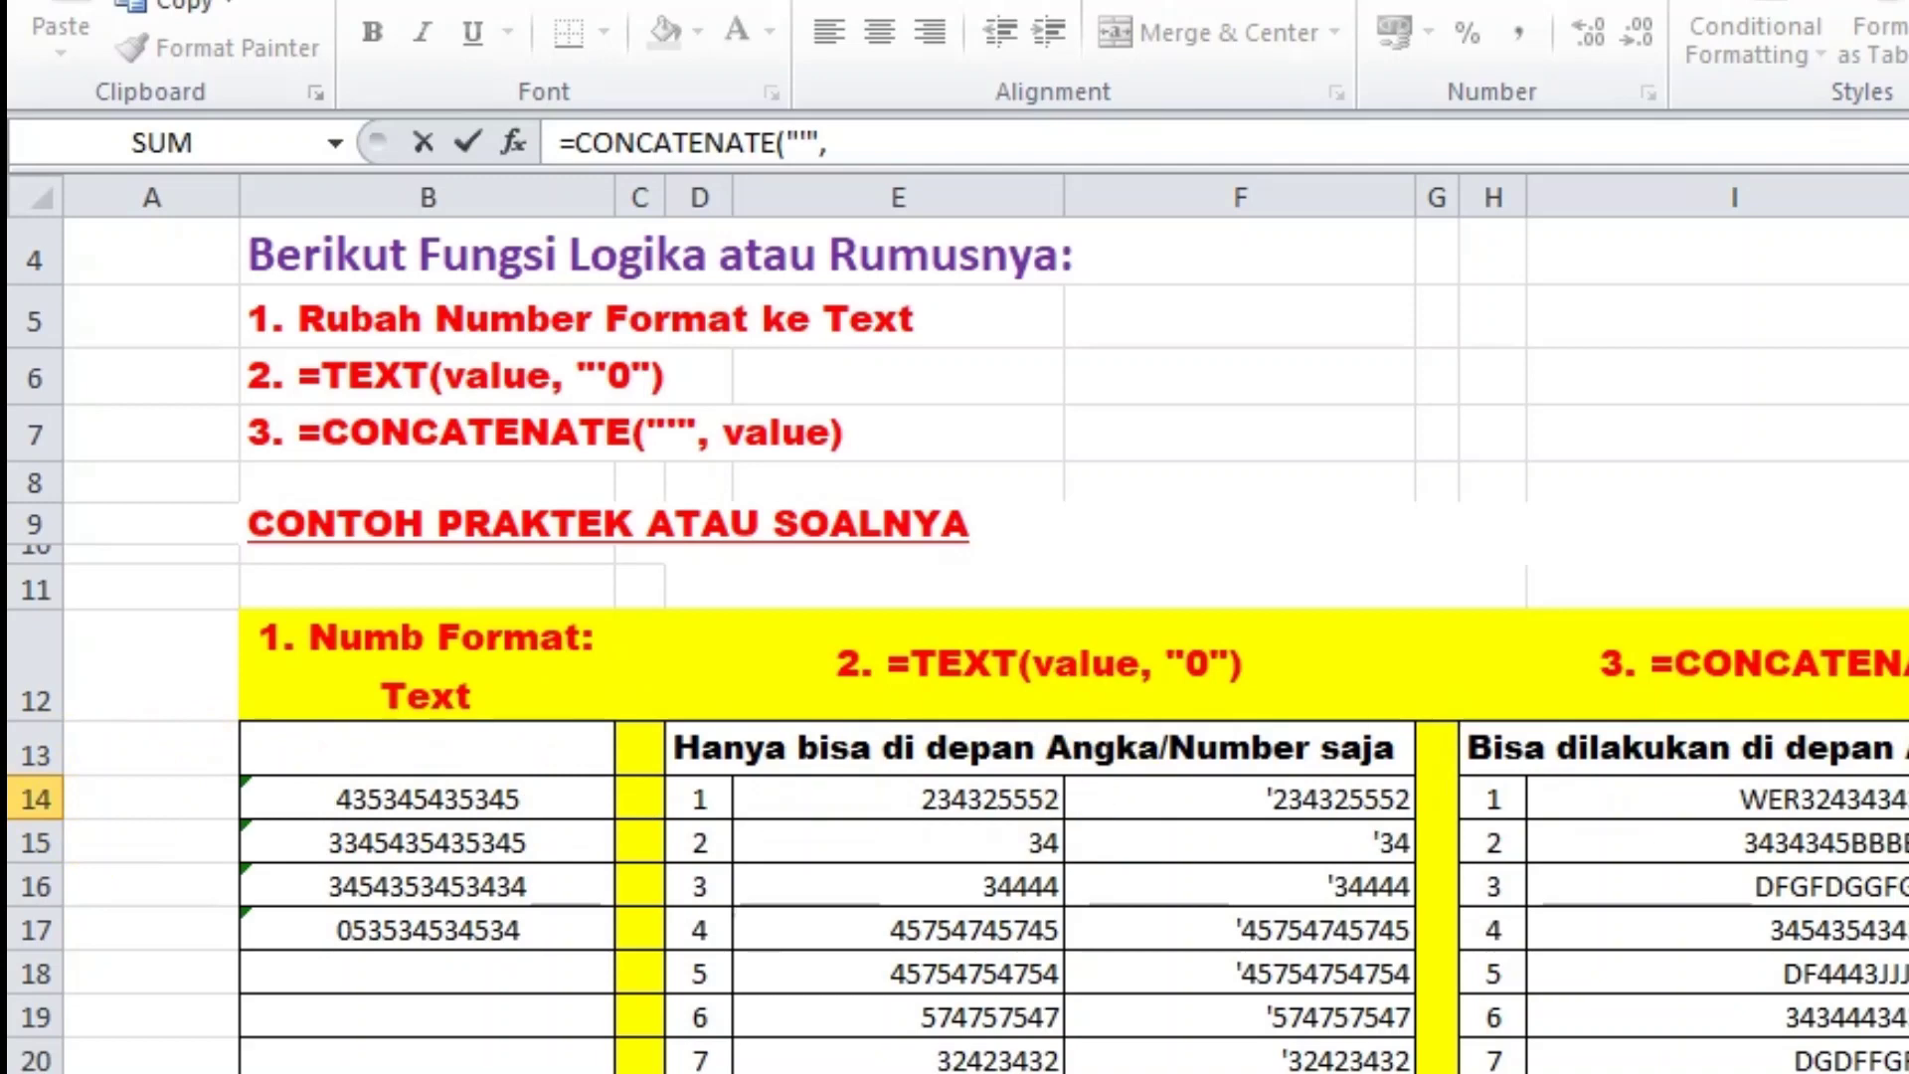
{"action": "type", "text": "I"}
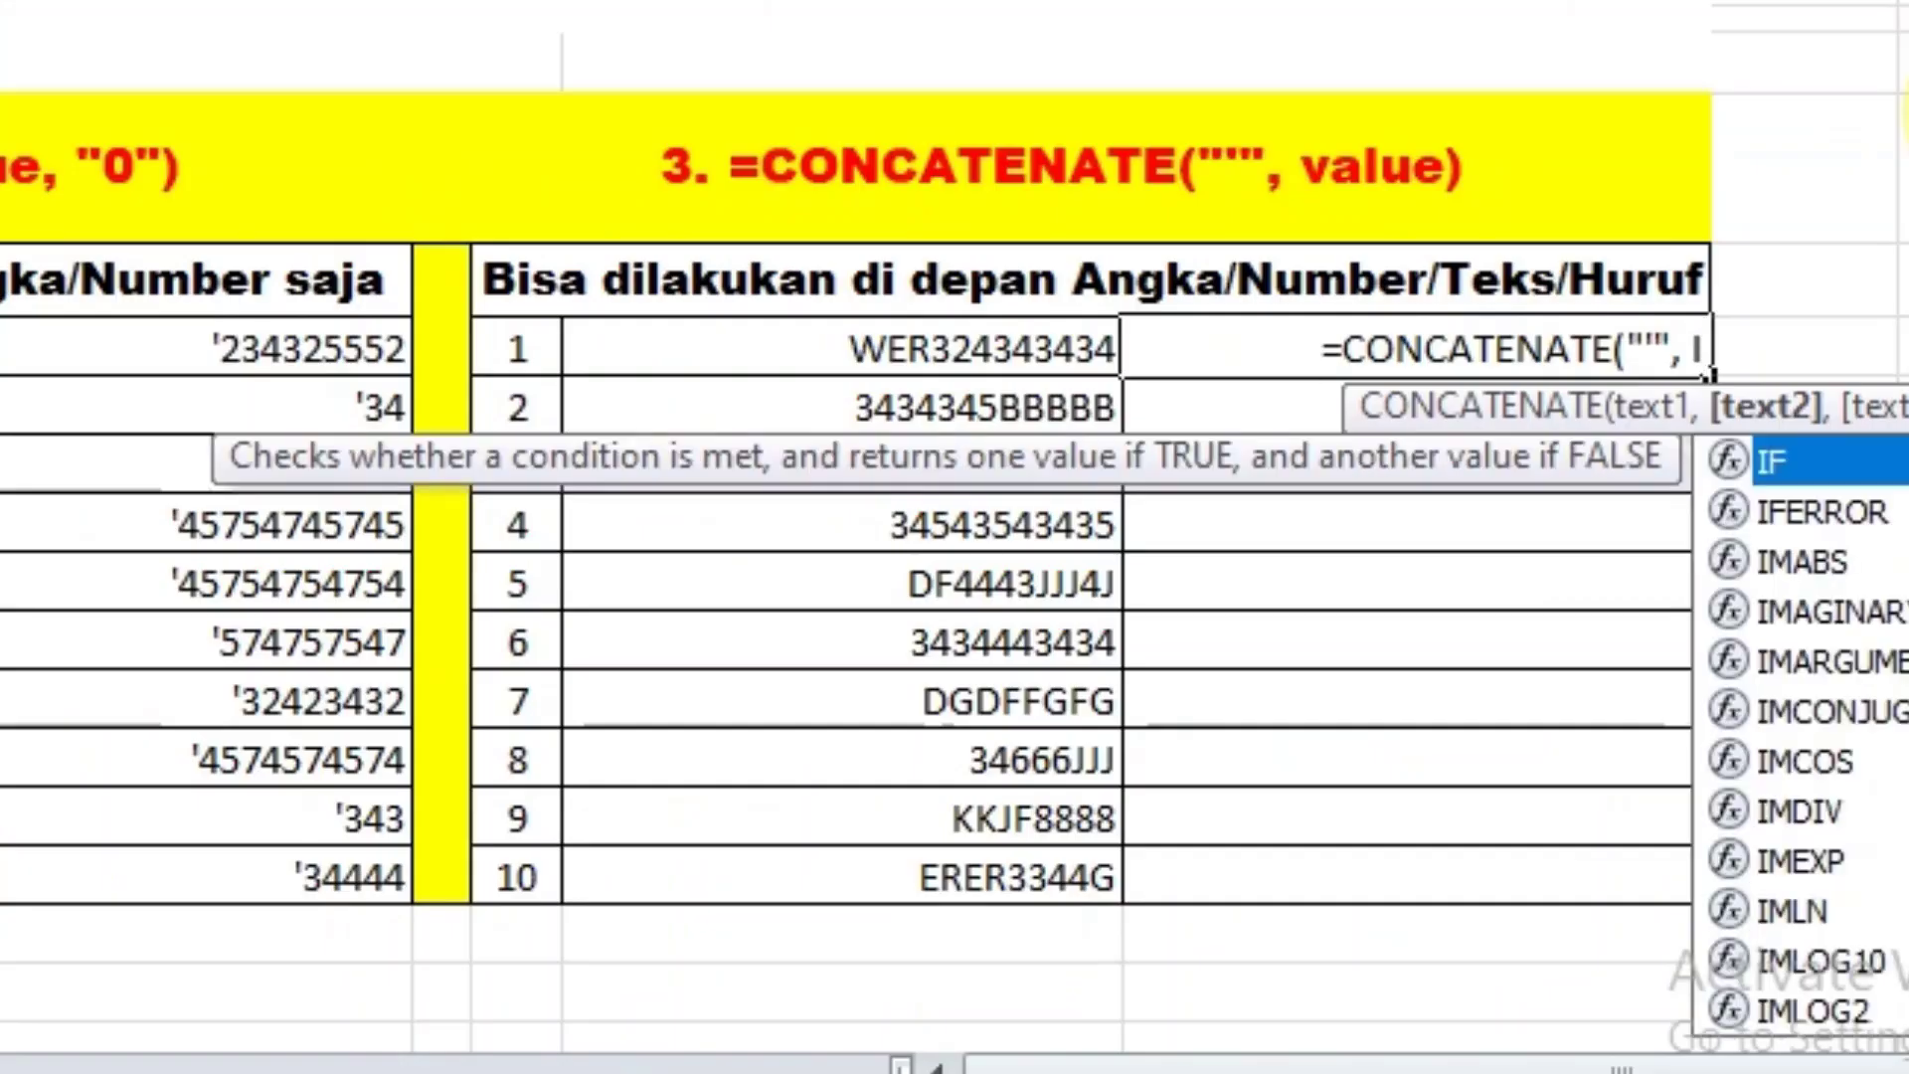
{"action": "type", "text": "14"}
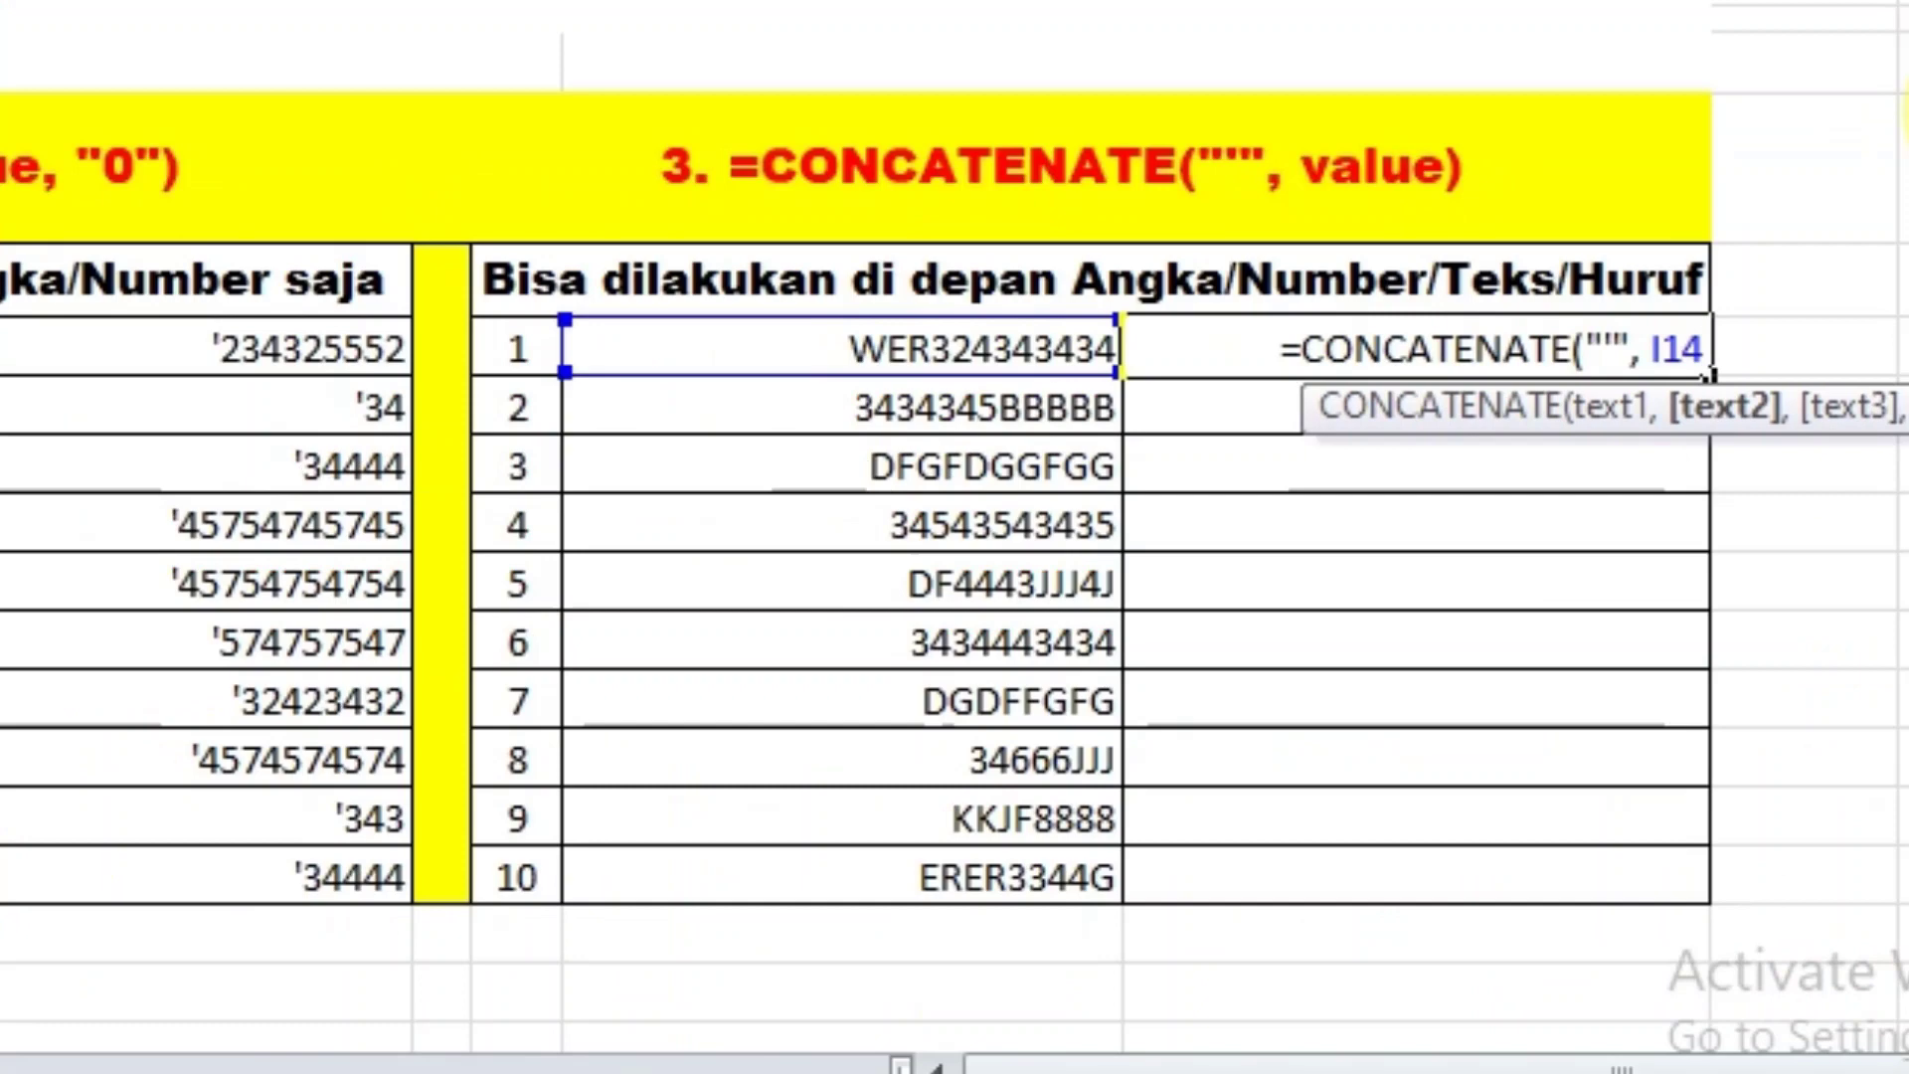
{"action": "type", "text": ")"}
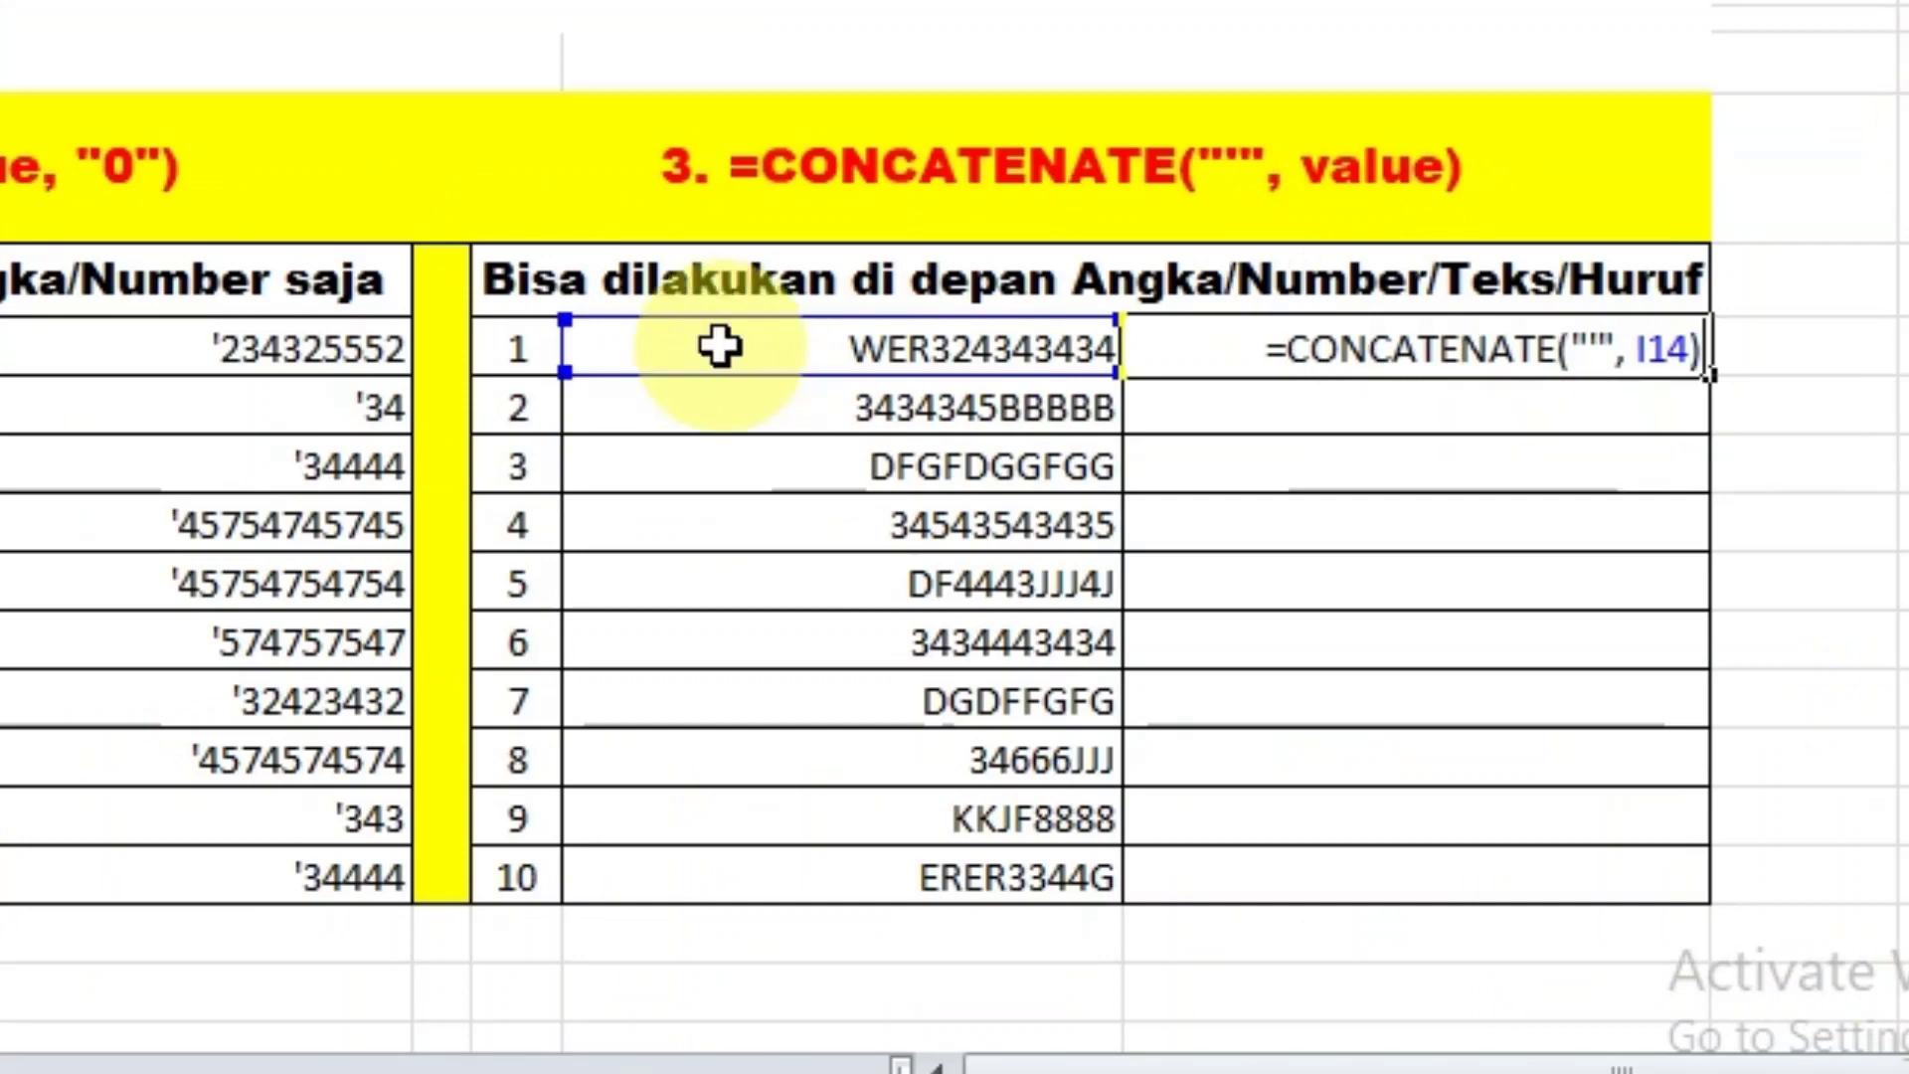
{"action": "key", "text": "Return"}
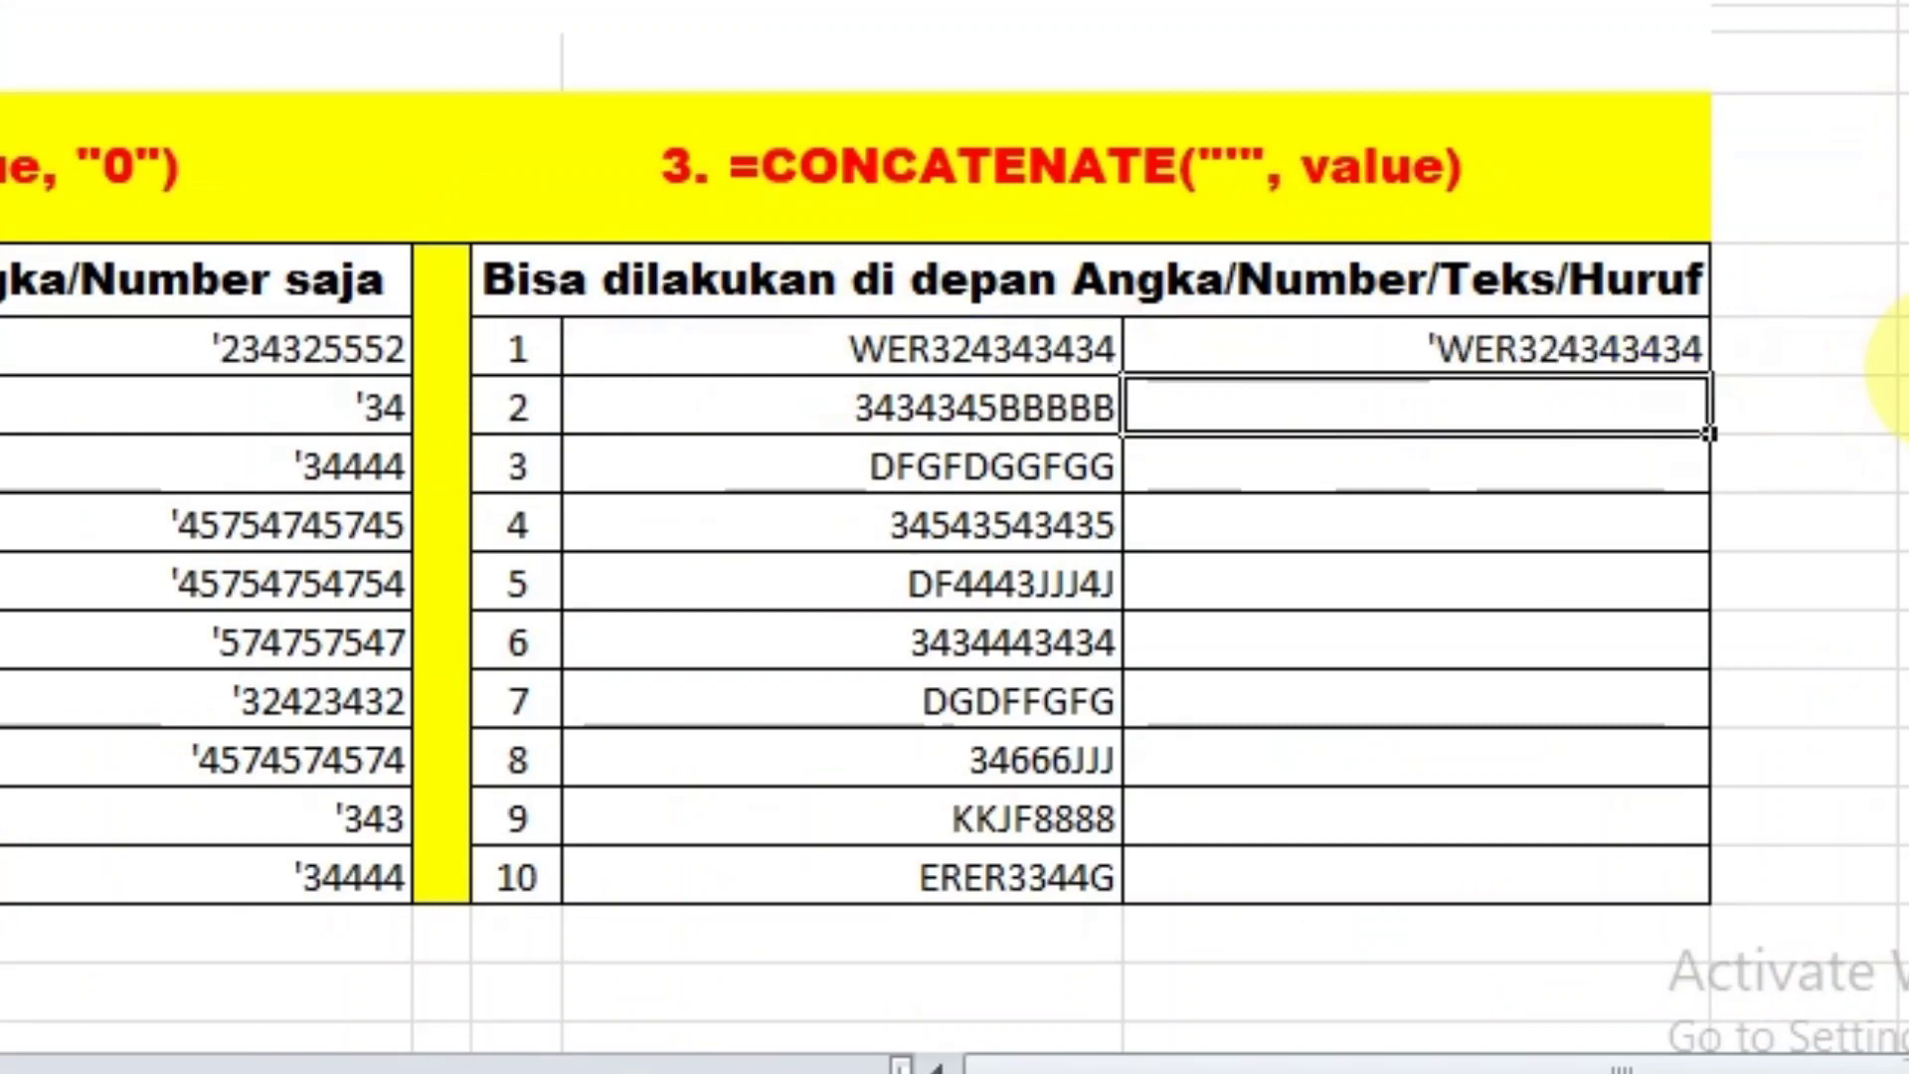
{"action": "left_click", "coordinate": [1639, 364]}
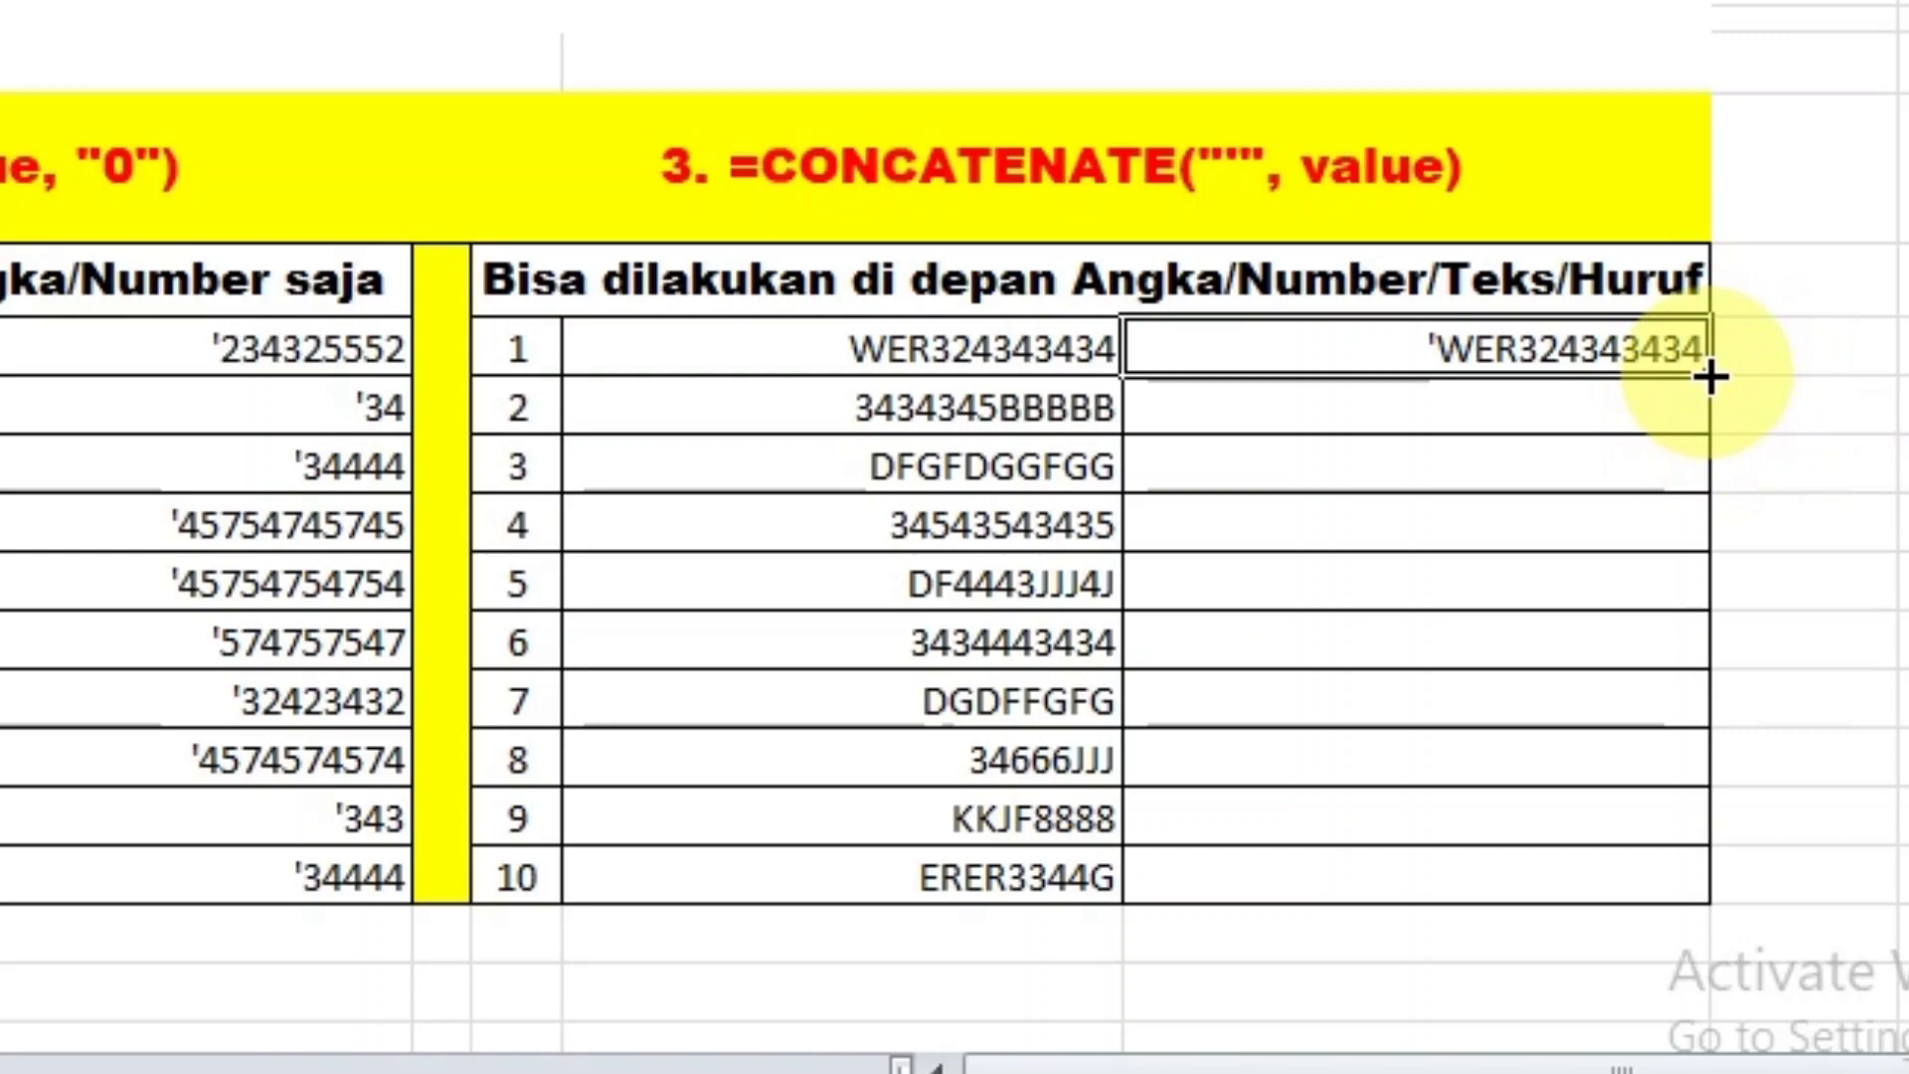
Step: Fill the CONCATENATE formula down to row 10 and spot-check results against their source values
{"action": "double_click", "coordinate": [1709, 376]}
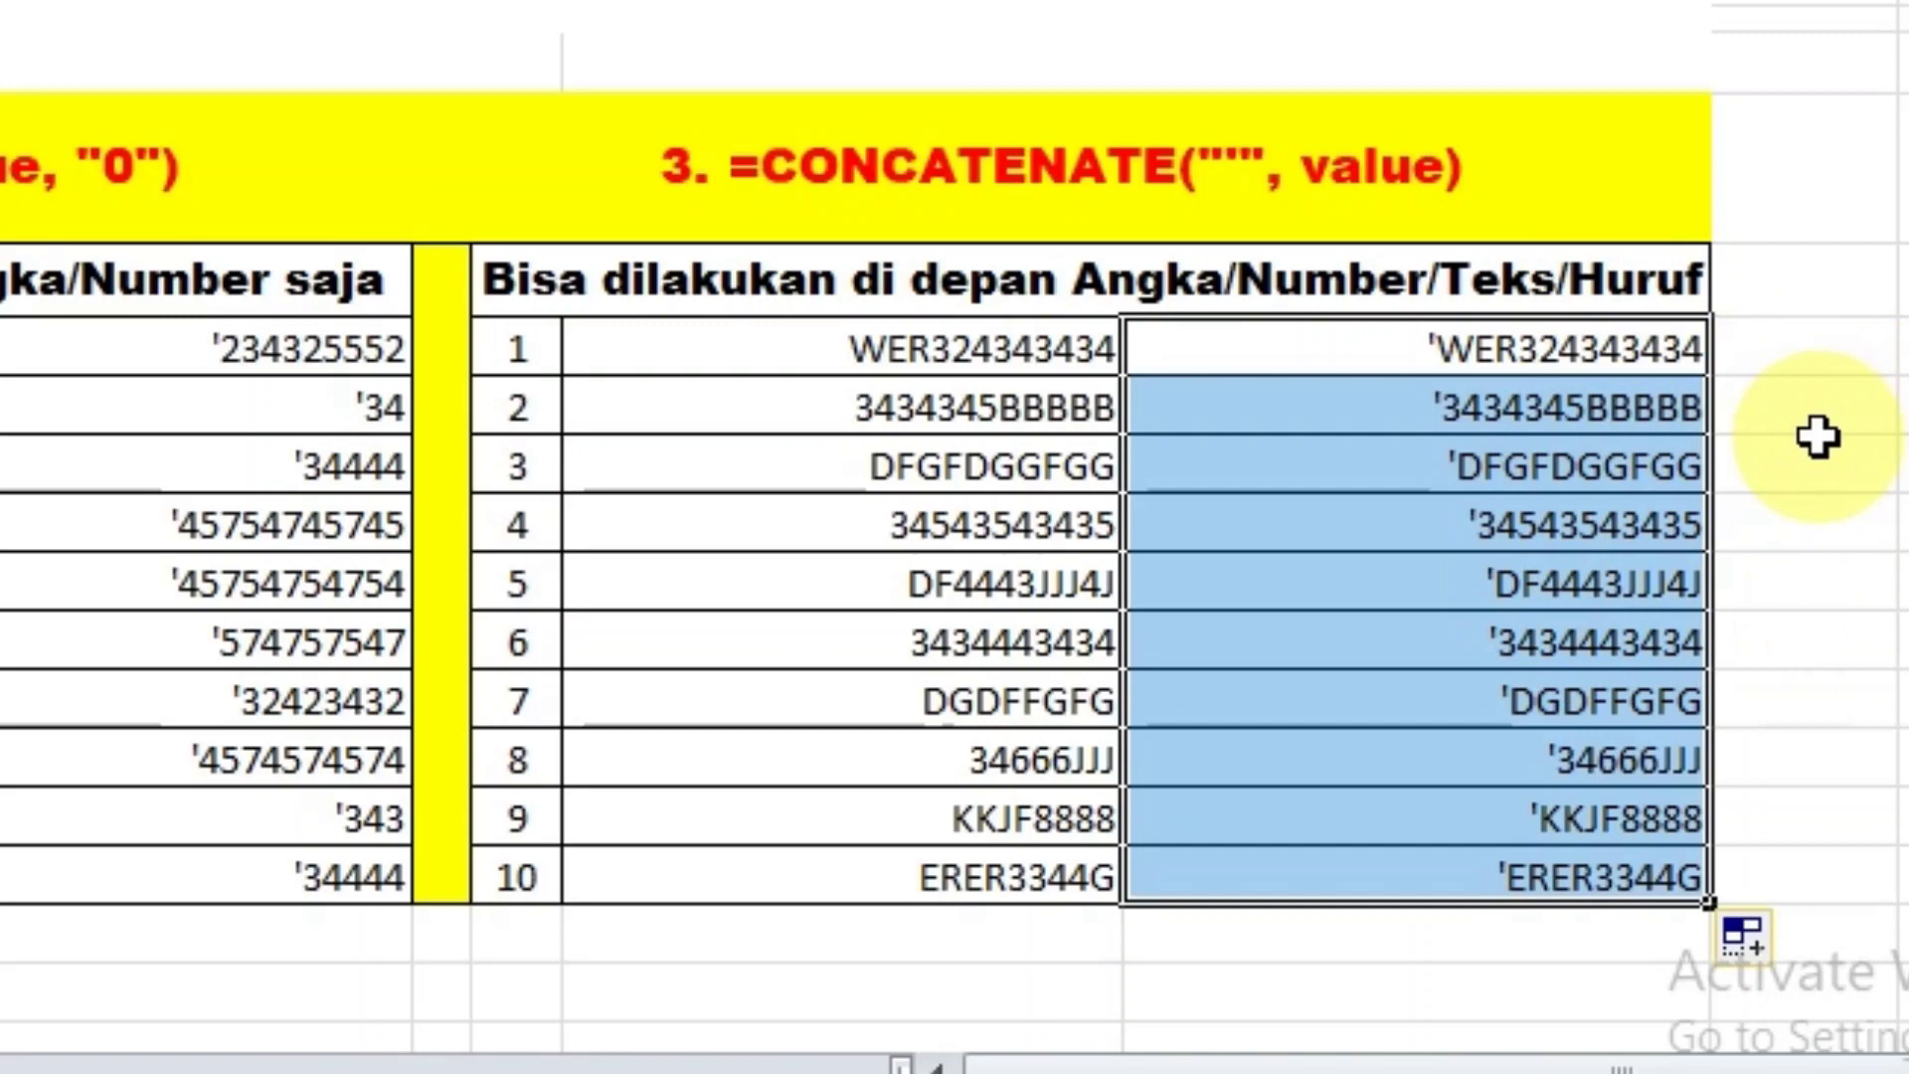
{"action": "left_click", "coordinate": [1270, 652]}
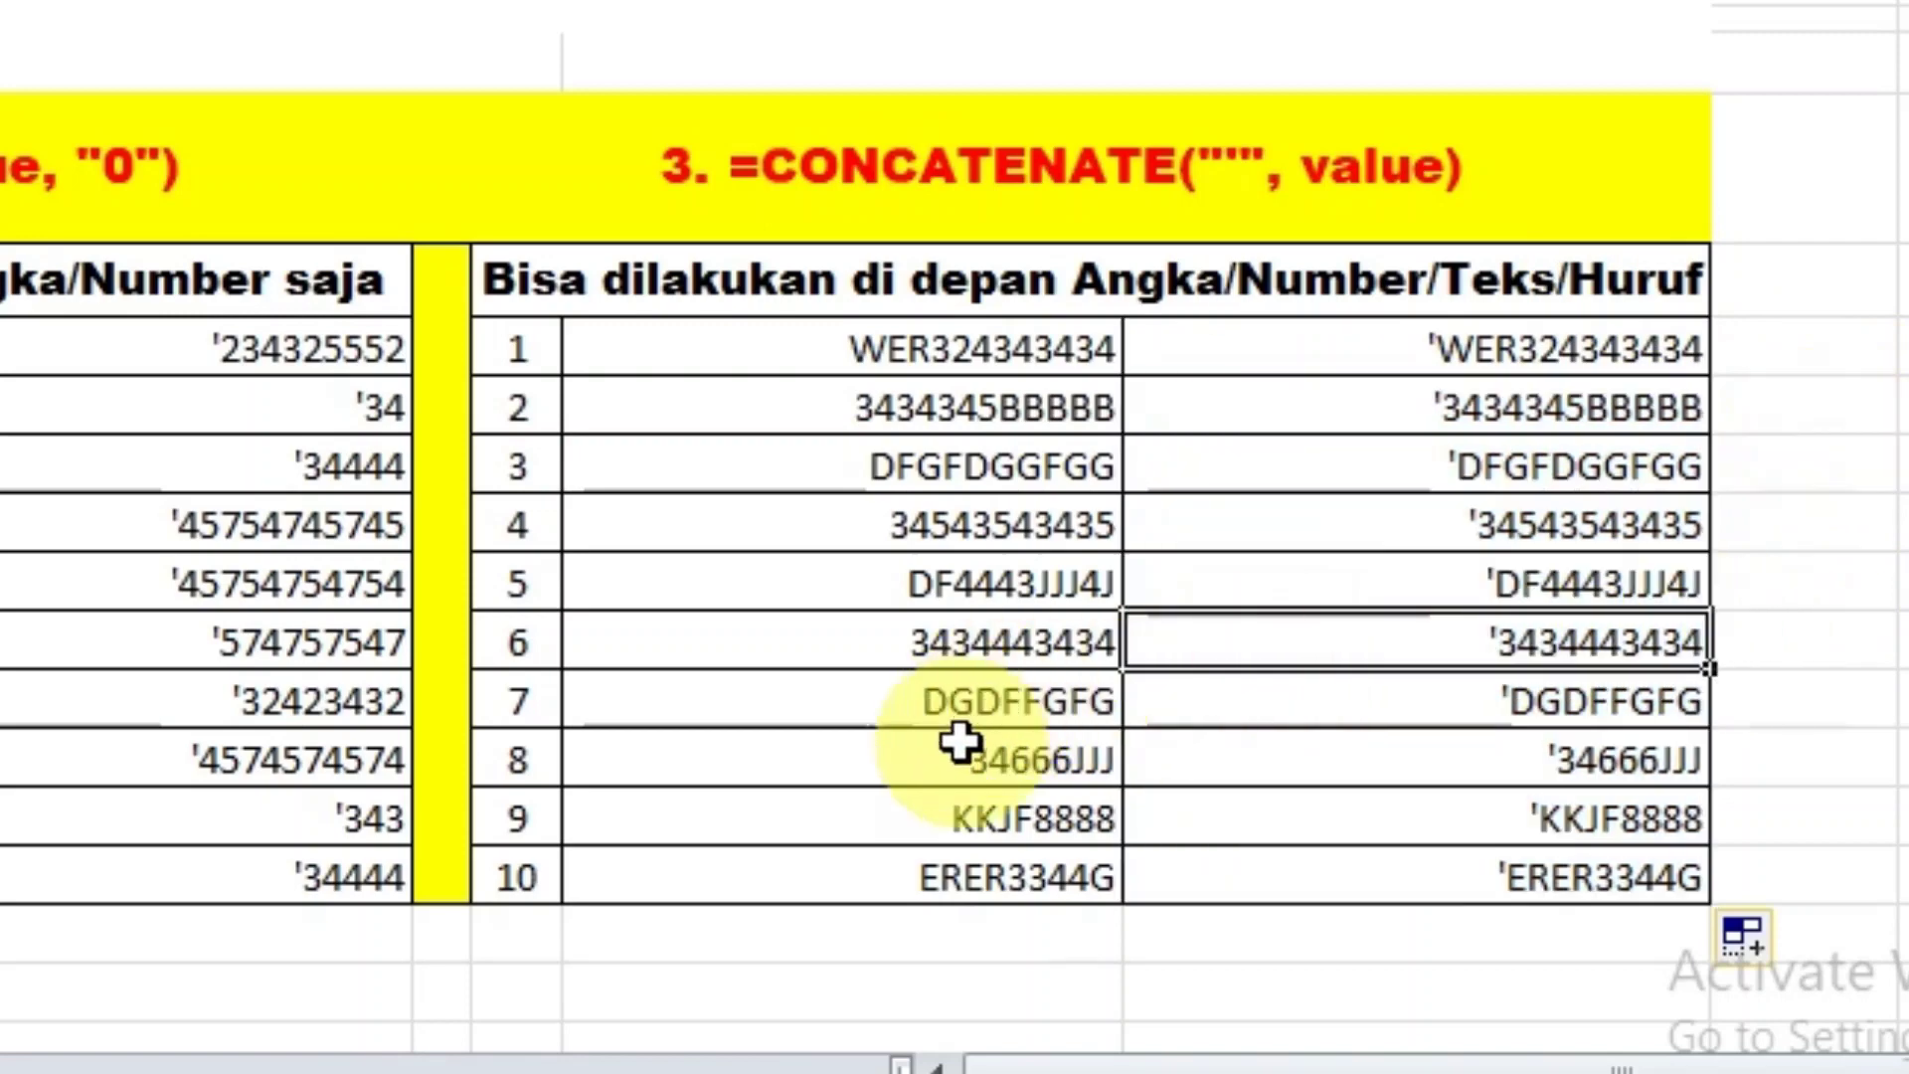
{"action": "left_click", "coordinate": [969, 519]}
{"action": "left_click", "coordinate": [1288, 641]}
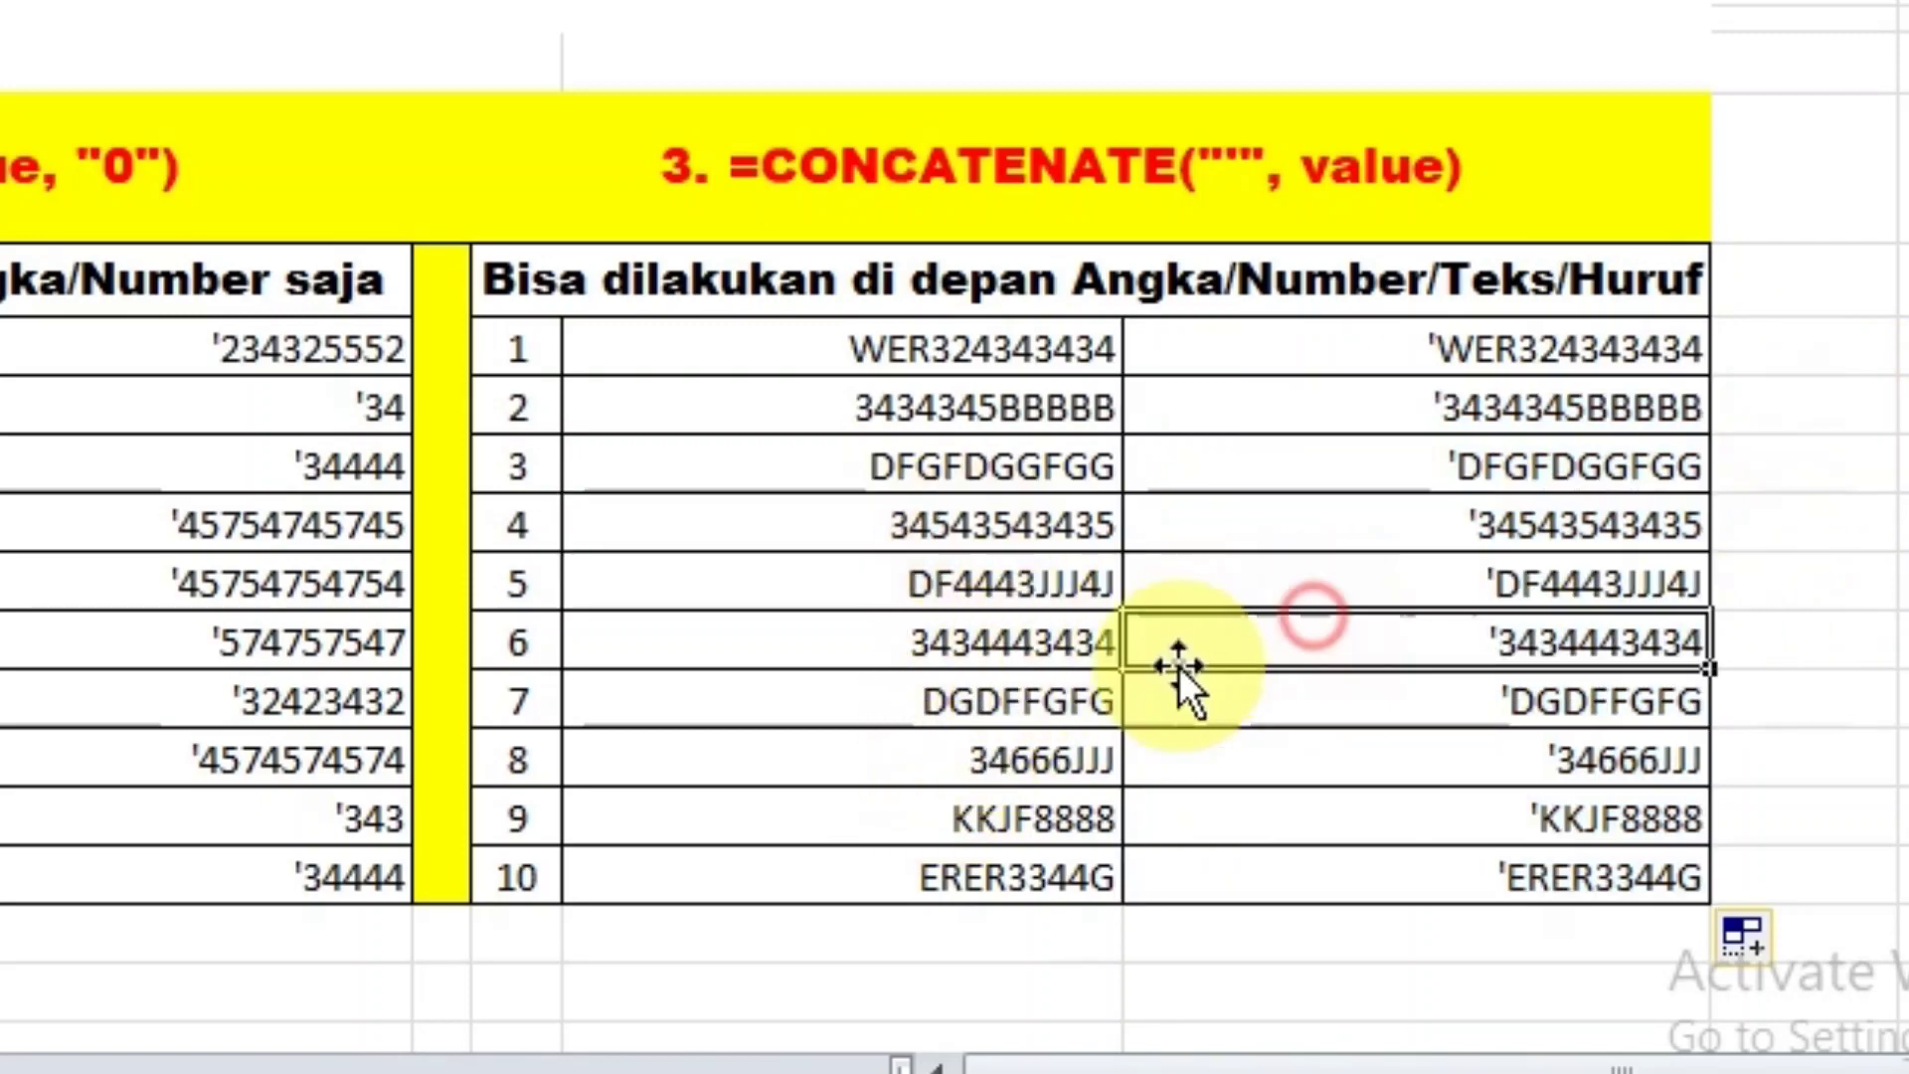
{"action": "left_click", "coordinate": [938, 708]}
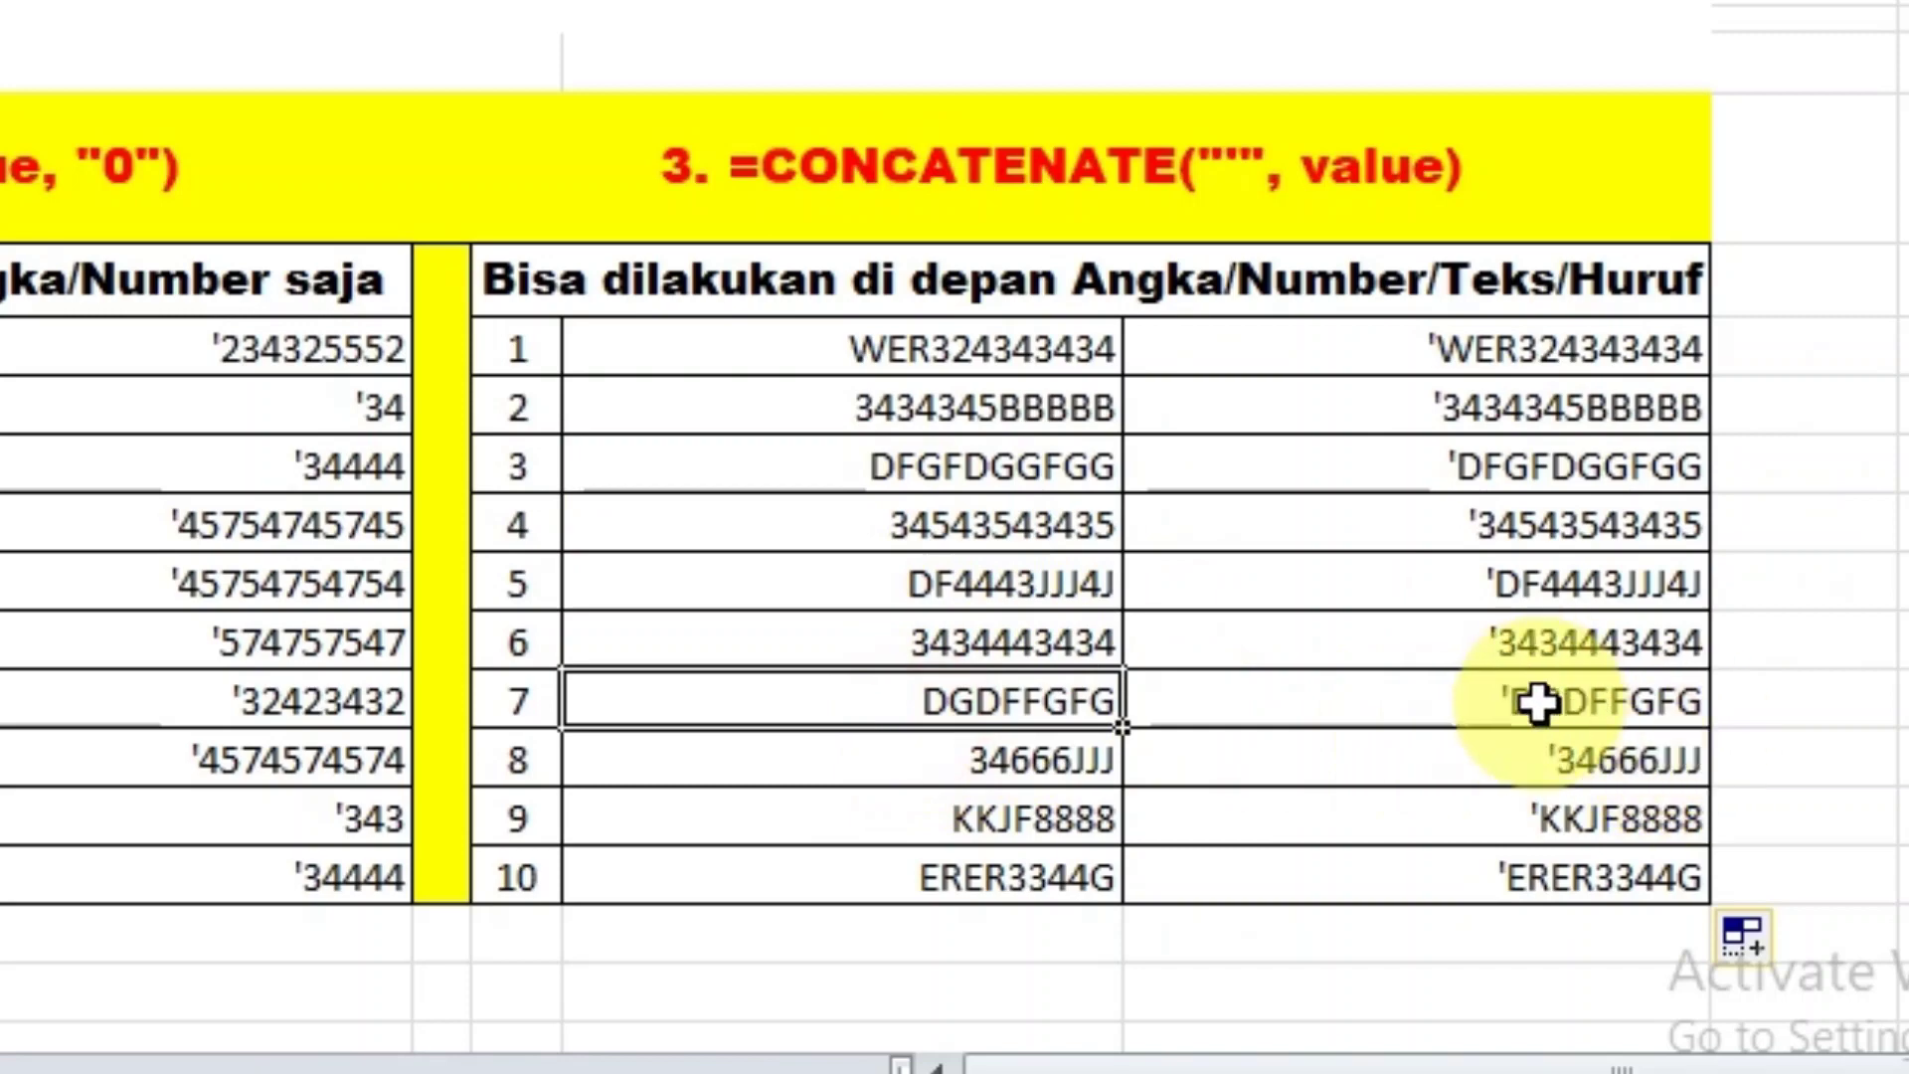
{"action": "left_click", "coordinate": [1517, 703]}
{"action": "left_click", "coordinate": [1609, 774]}
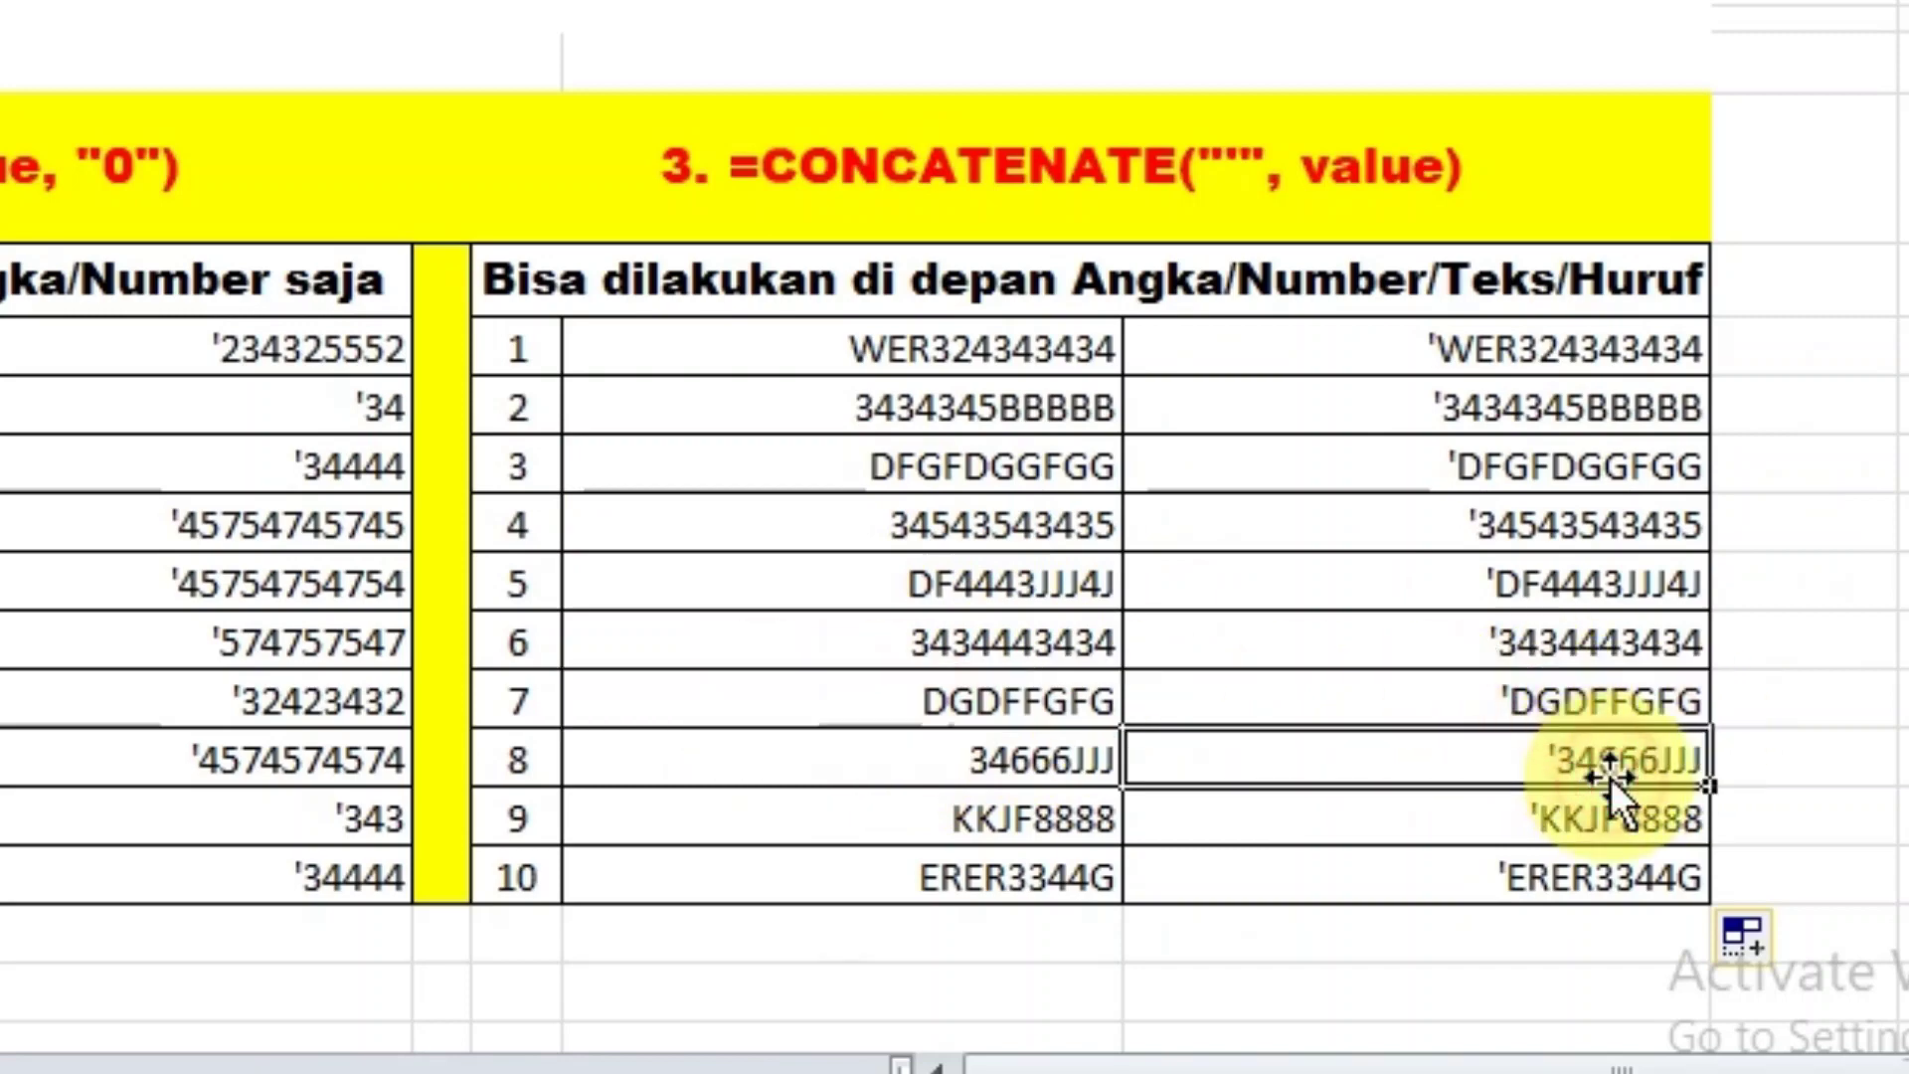
{"action": "left_click", "coordinate": [1104, 770]}
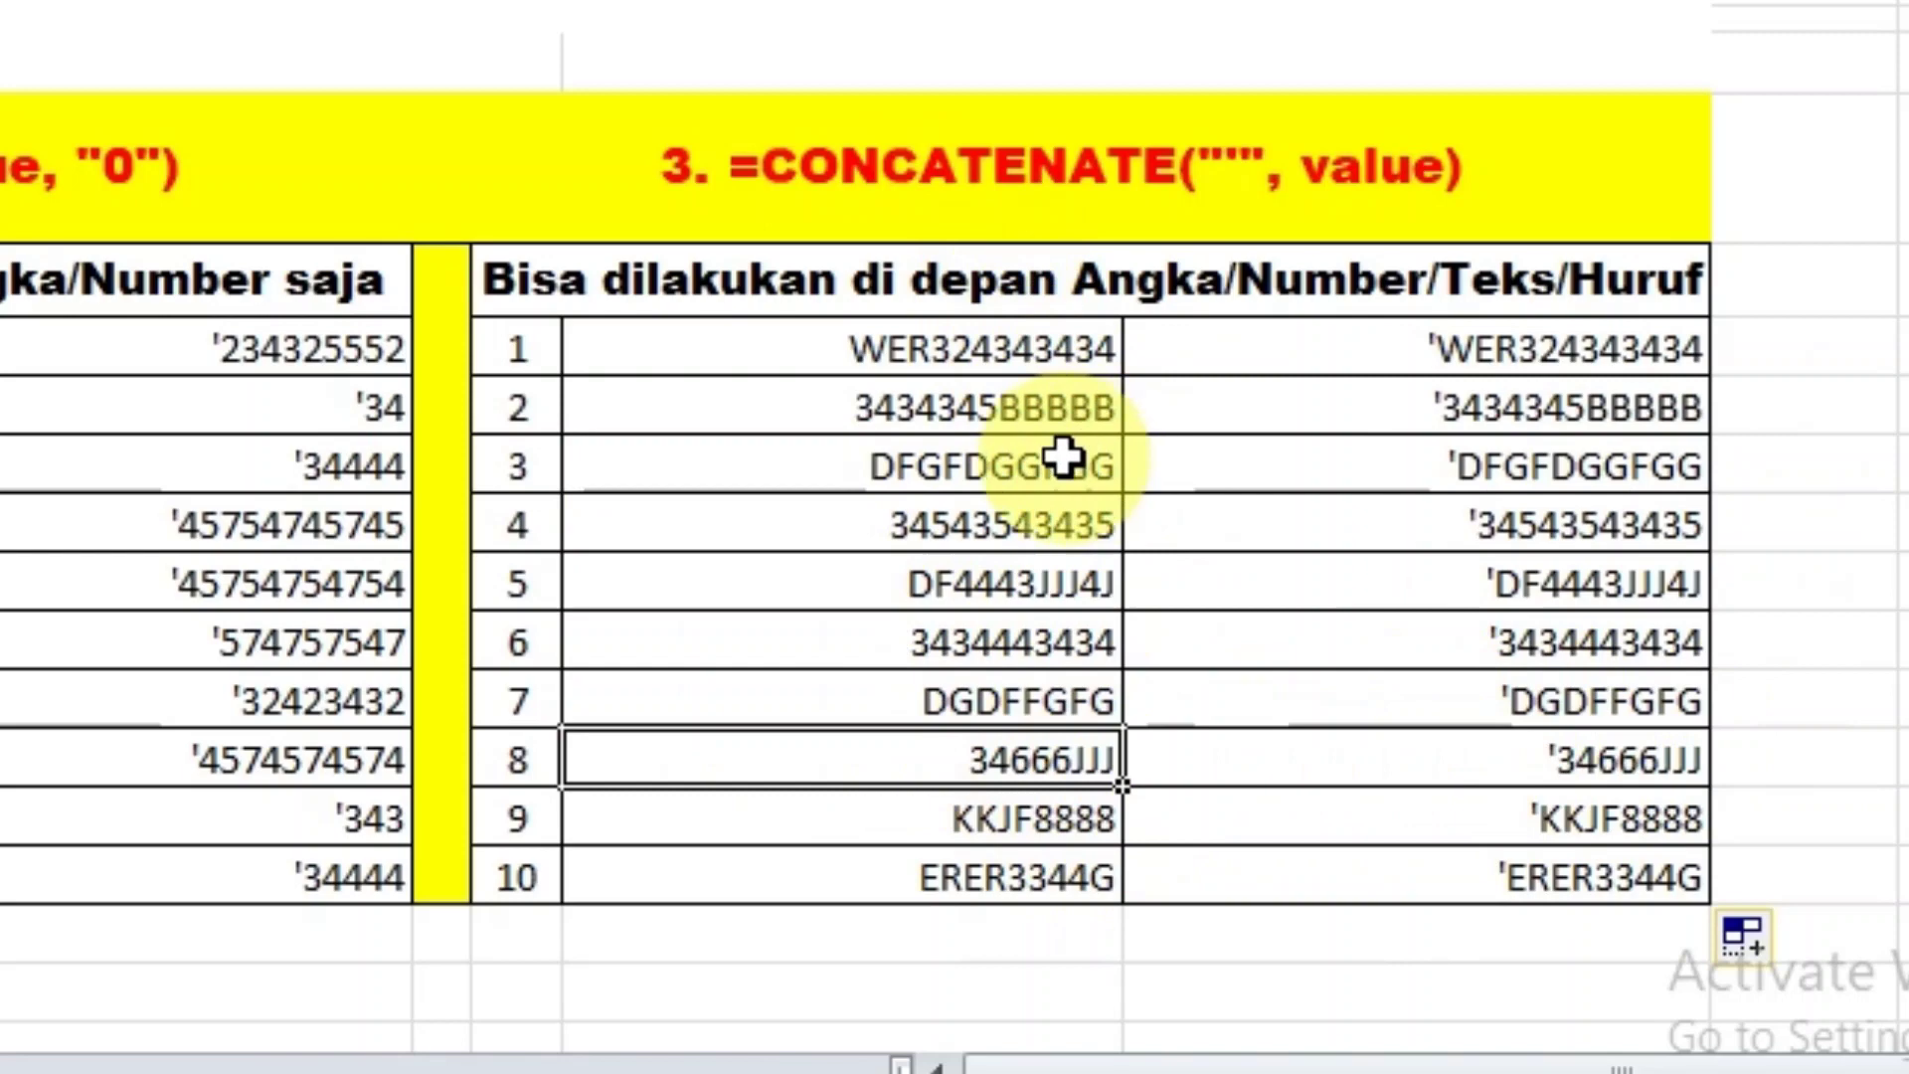
{"action": "left_click", "coordinate": [1071, 534]}
Step: Replace row 4's source value with 567KK so its result updates to '567KK
{"action": "type", "text": "5"}
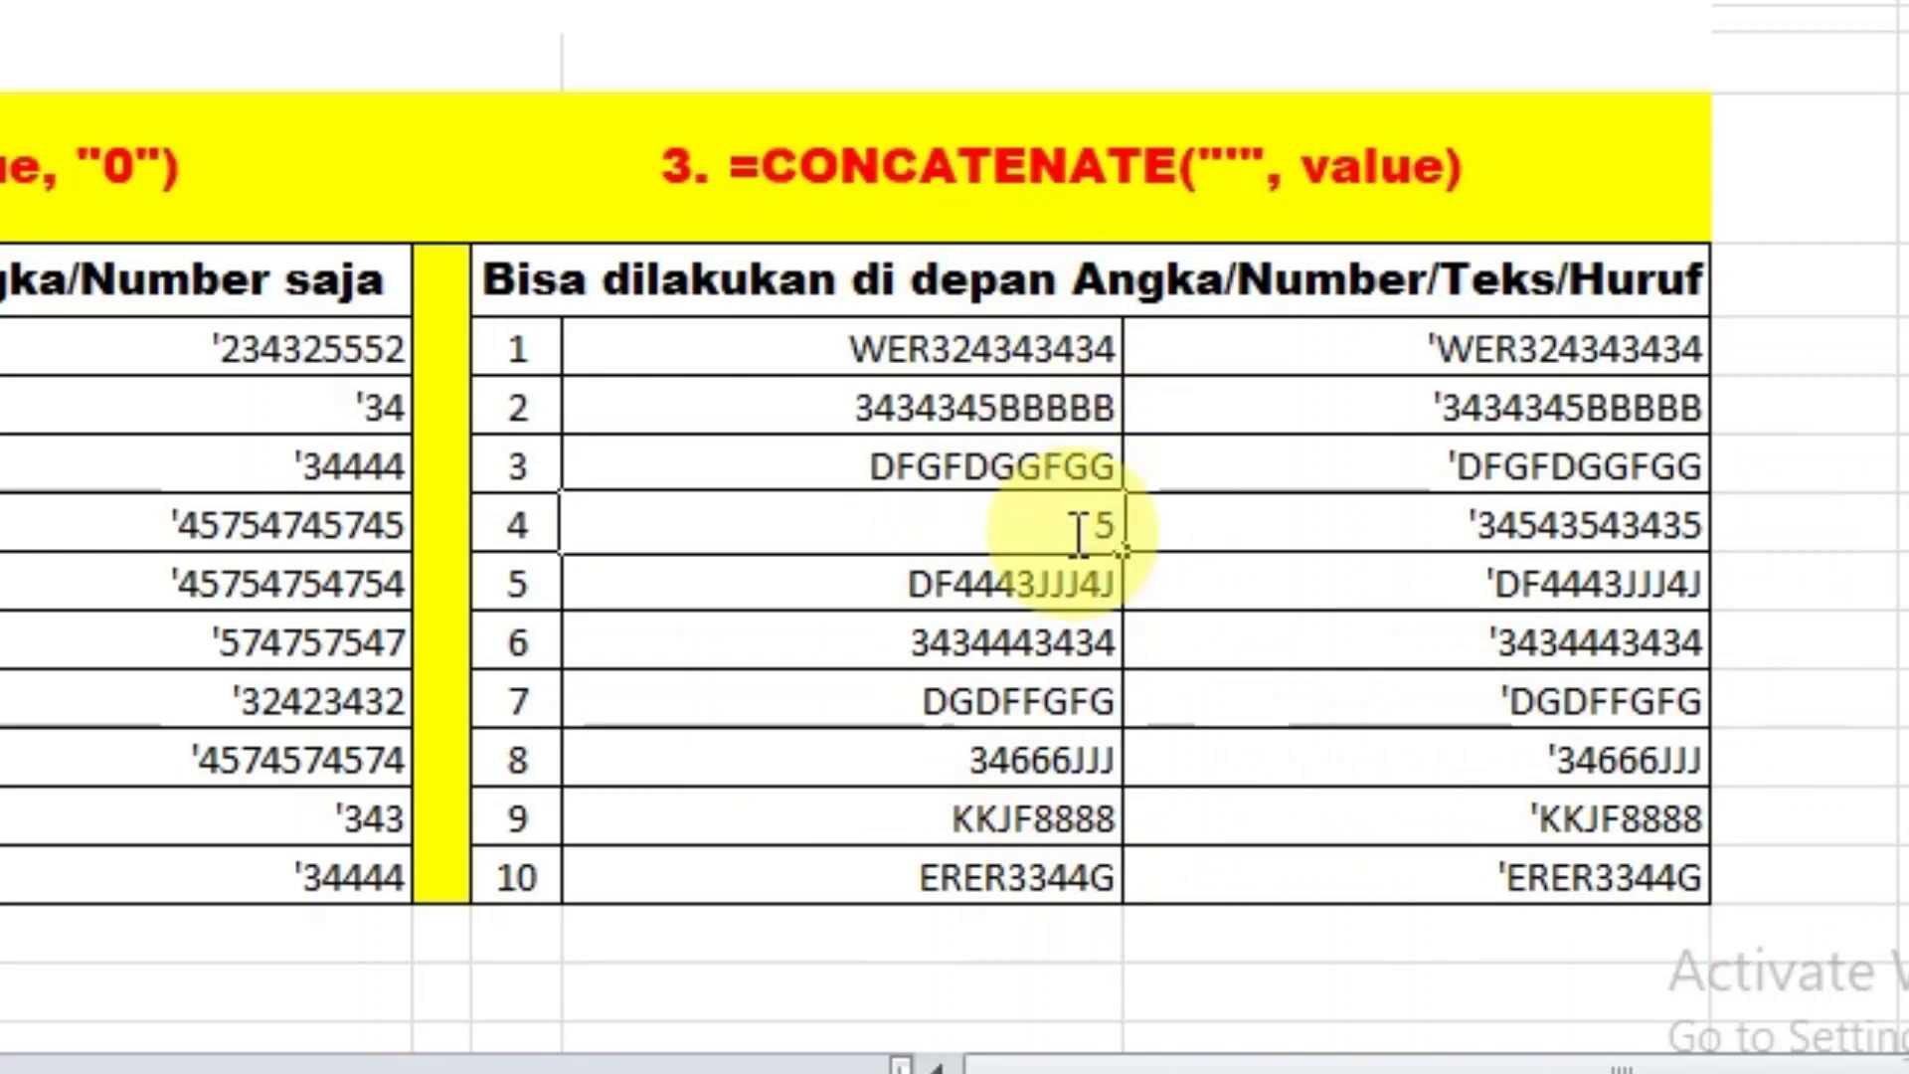
{"action": "key", "text": "Return"}
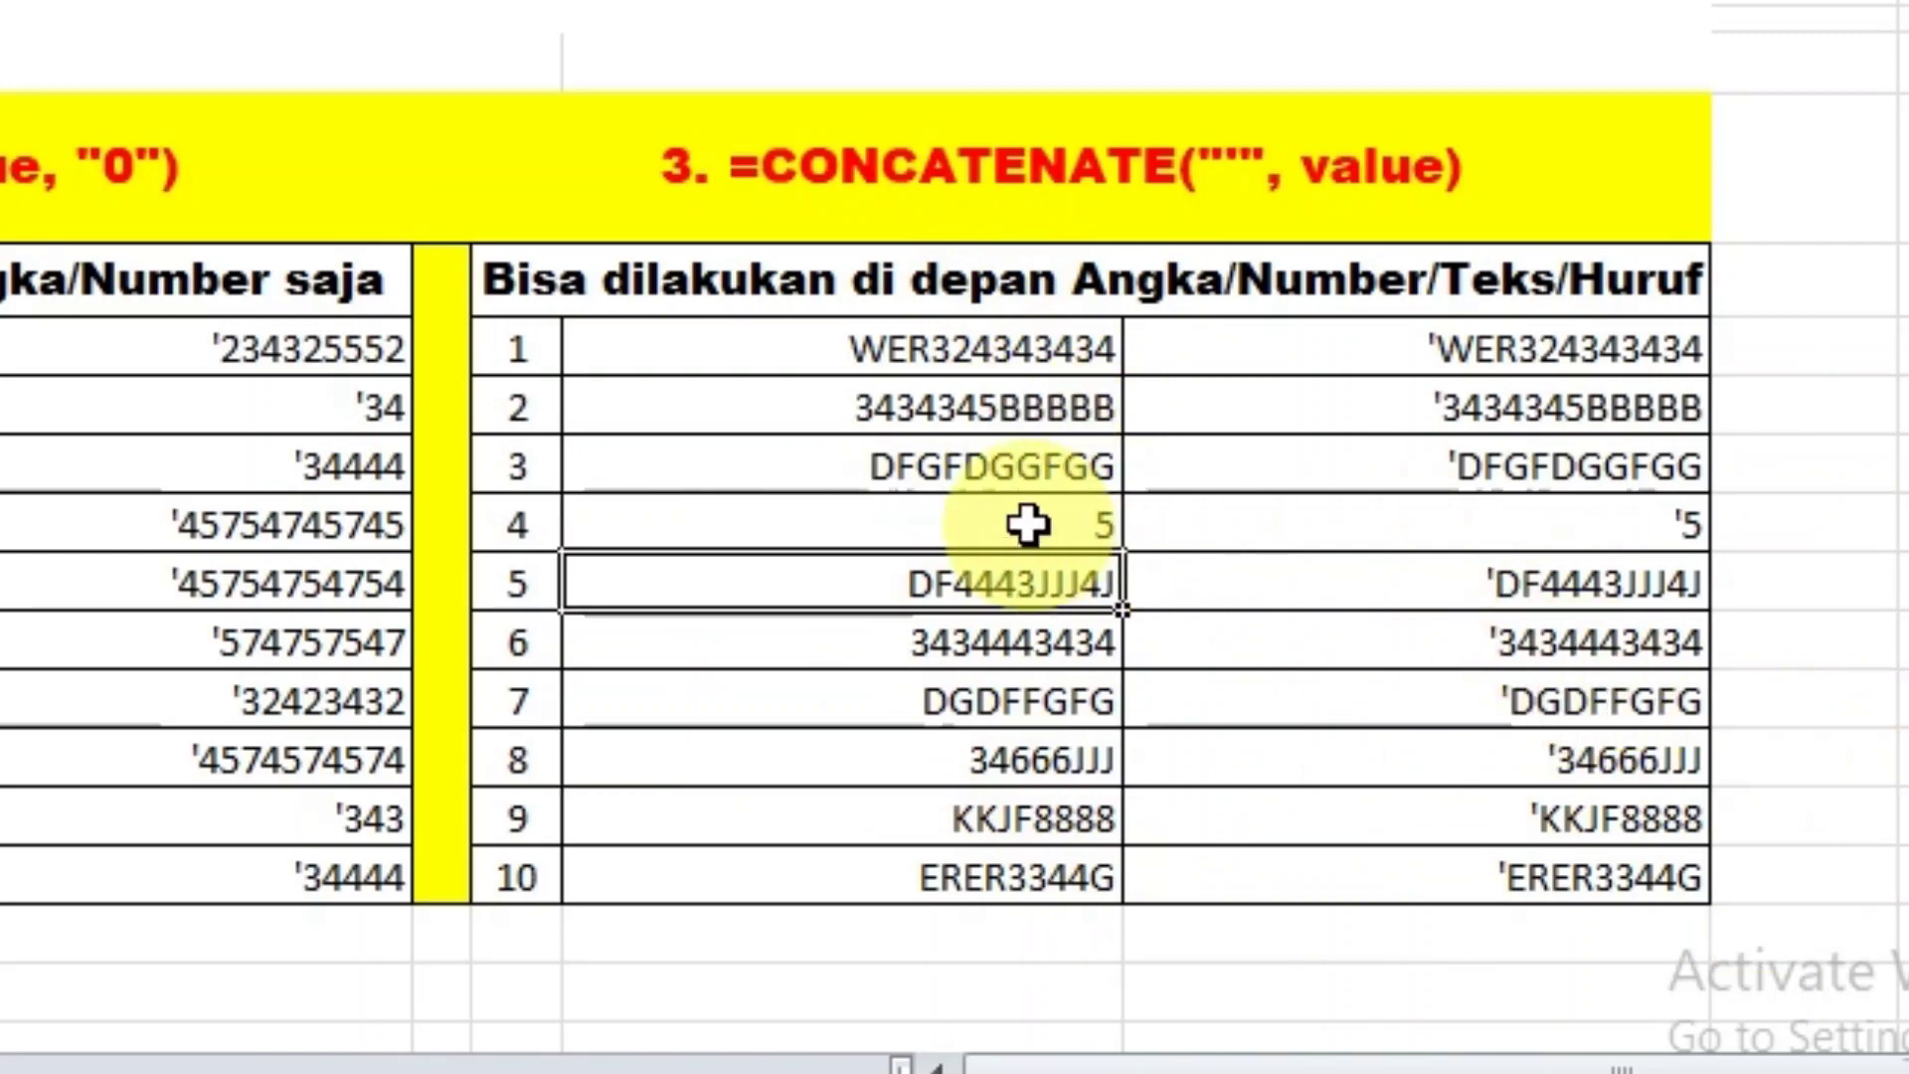
{"action": "left_click", "coordinate": [1027, 524]}
{"action": "double_click", "coordinate": [1027, 524]}
{"action": "type", "text": "67KK"}
{"action": "key", "text": "Return"}
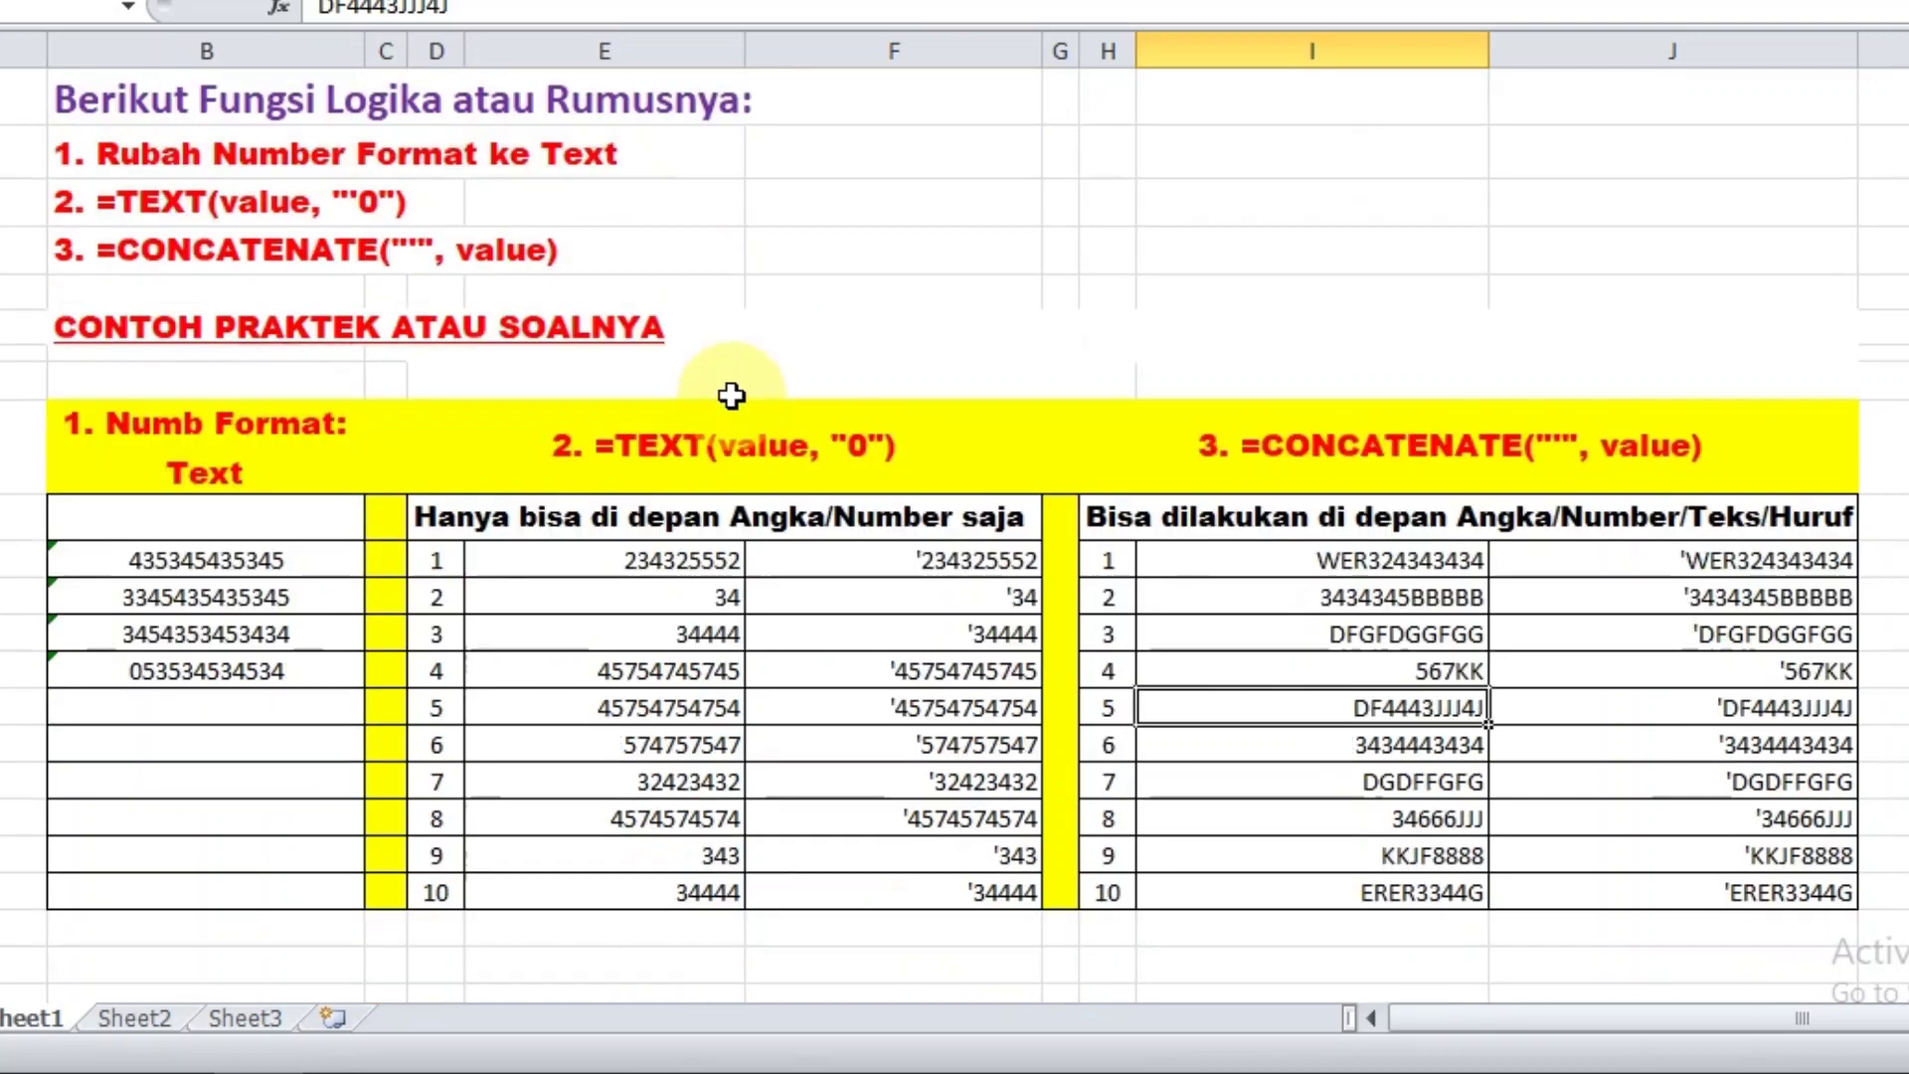
{"action": "scroll", "coordinate": [796, 542], "scroll_direction": "down", "scroll_amount": 2}
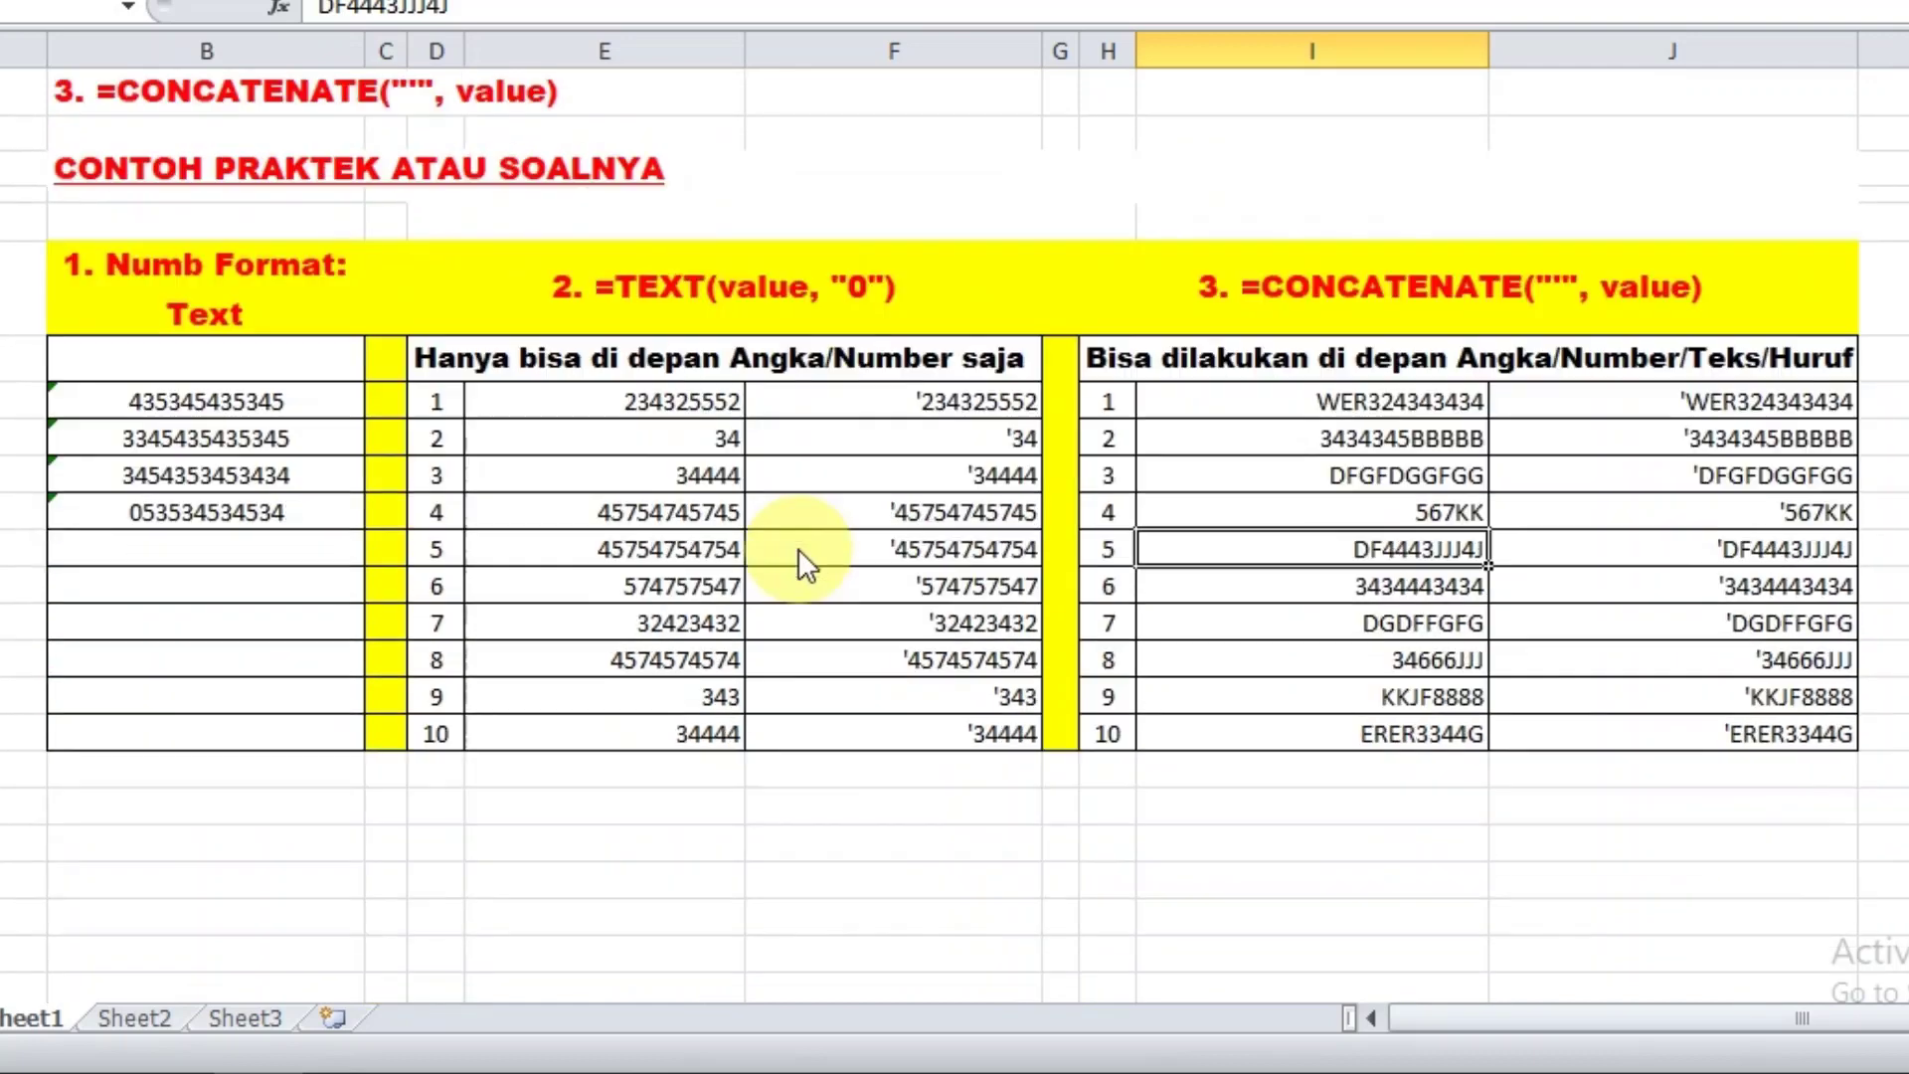
{"action": "left_click", "coordinate": [1740, 824]}
{"action": "left_click", "coordinate": [932, 800]}
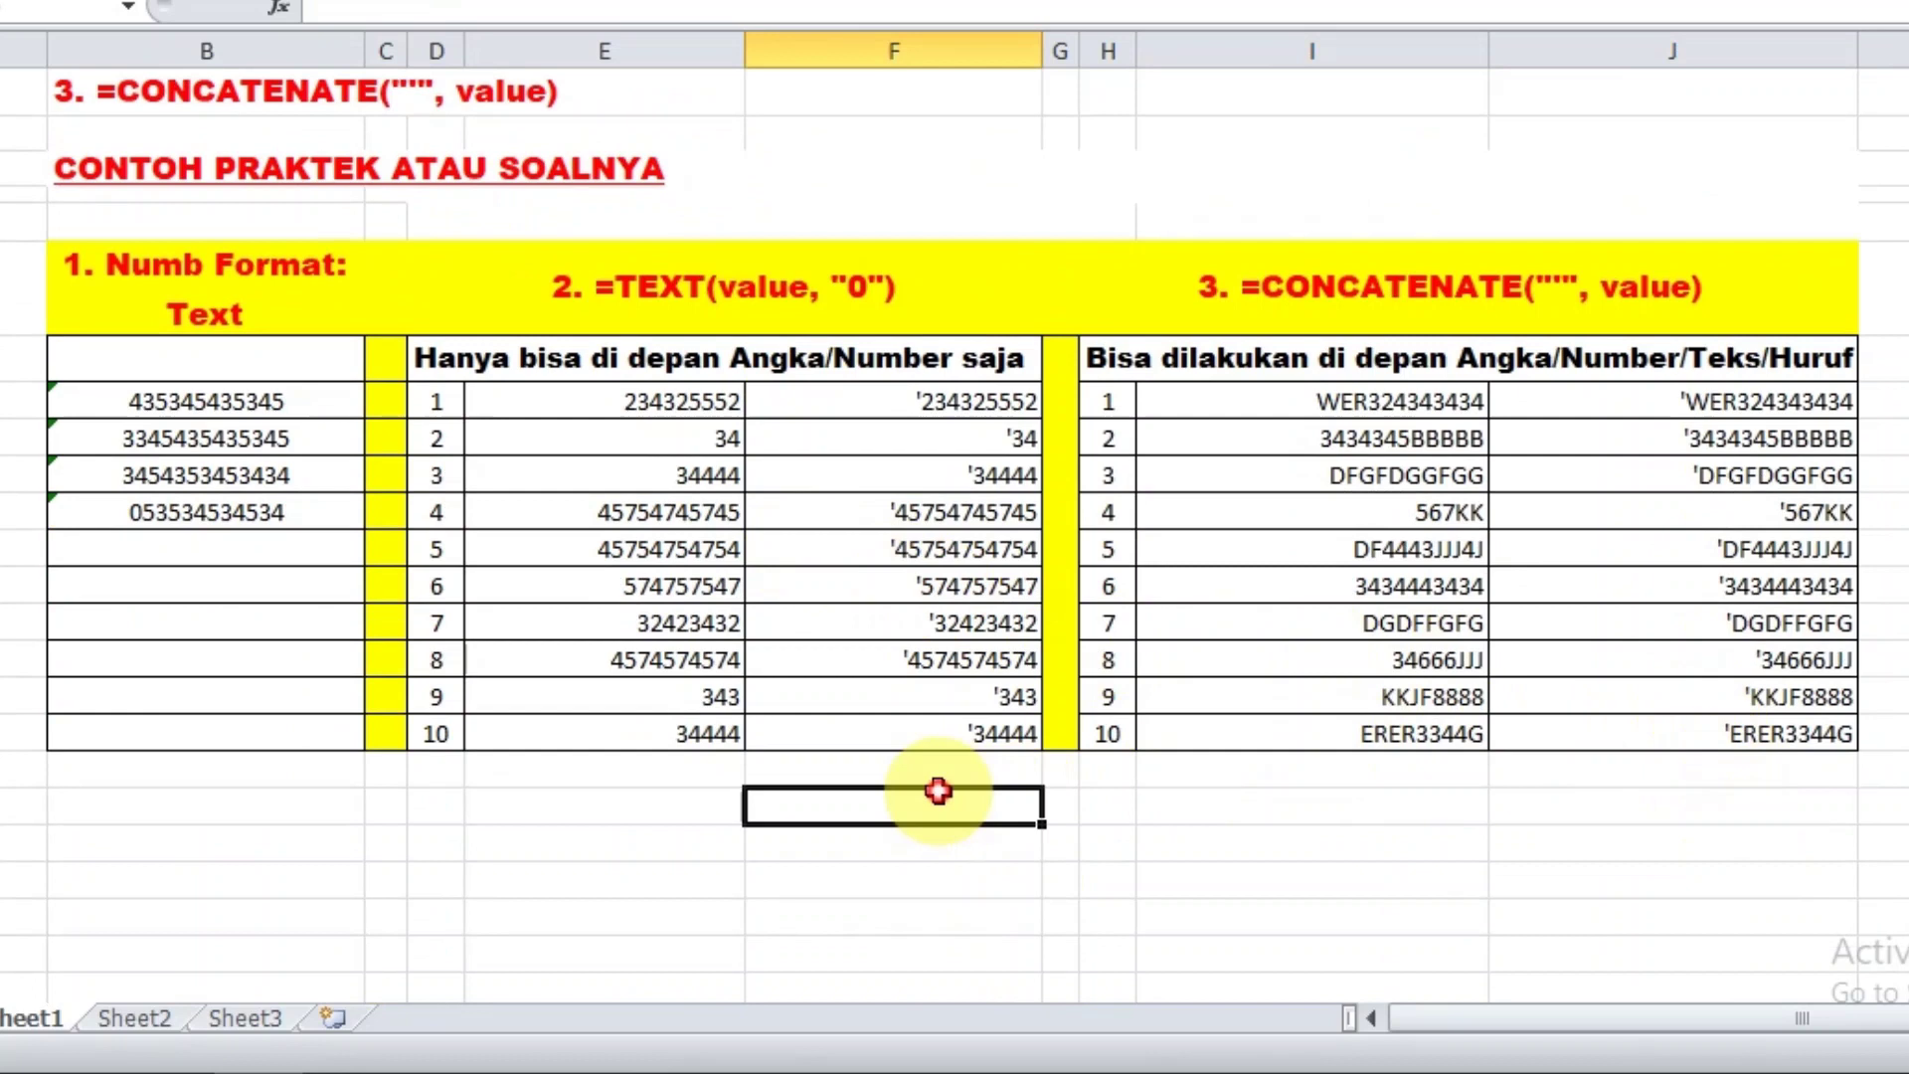
{"action": "scroll", "coordinate": [813, 487], "scroll_direction": "down", "scroll_amount": 1}
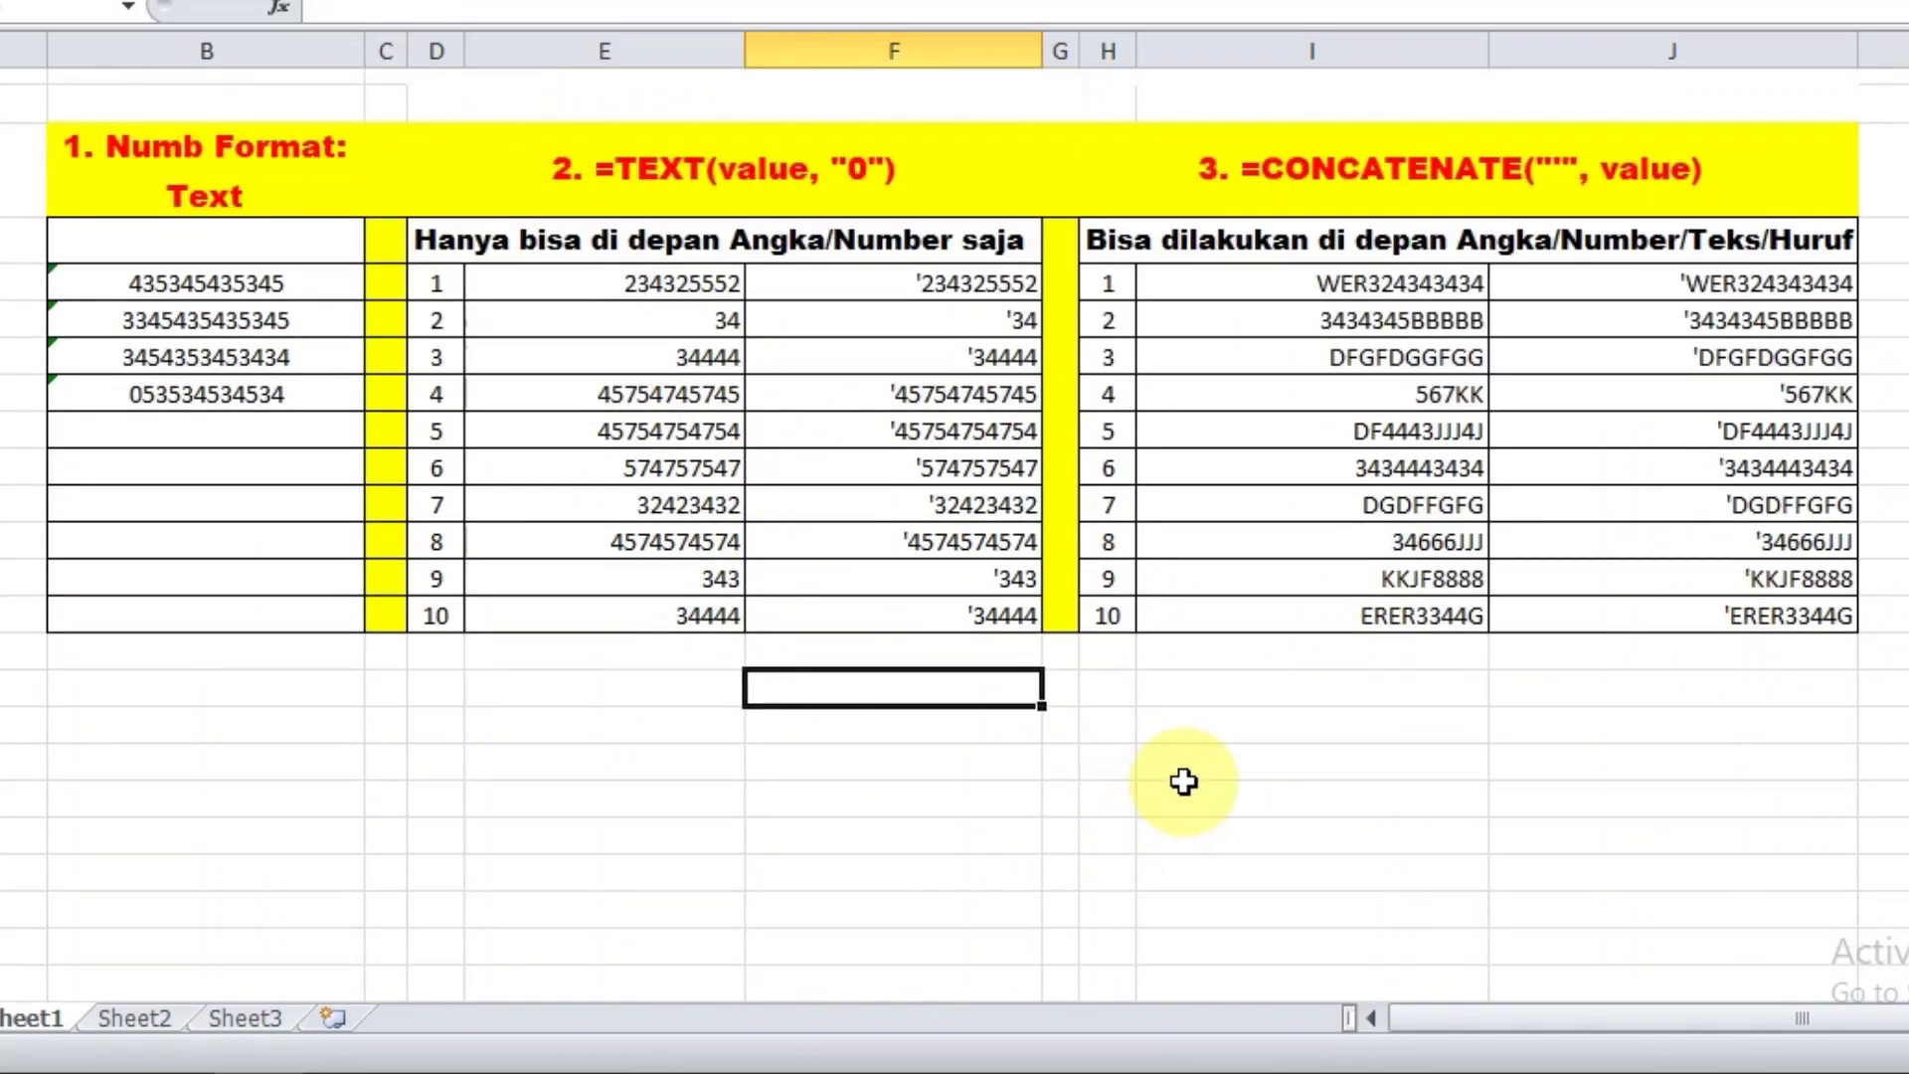
Step: Paste the column F TEXT results below the table as formulas, then undo that paste
{"action": "mouse_move", "coordinate": [944, 285]}
{"action": "left_mouse_down"}
{"action": "mouse_move", "coordinate": [938, 474]}
{"action": "mouse_move", "coordinate": [965, 600]}
{"action": "left_mouse_up"}
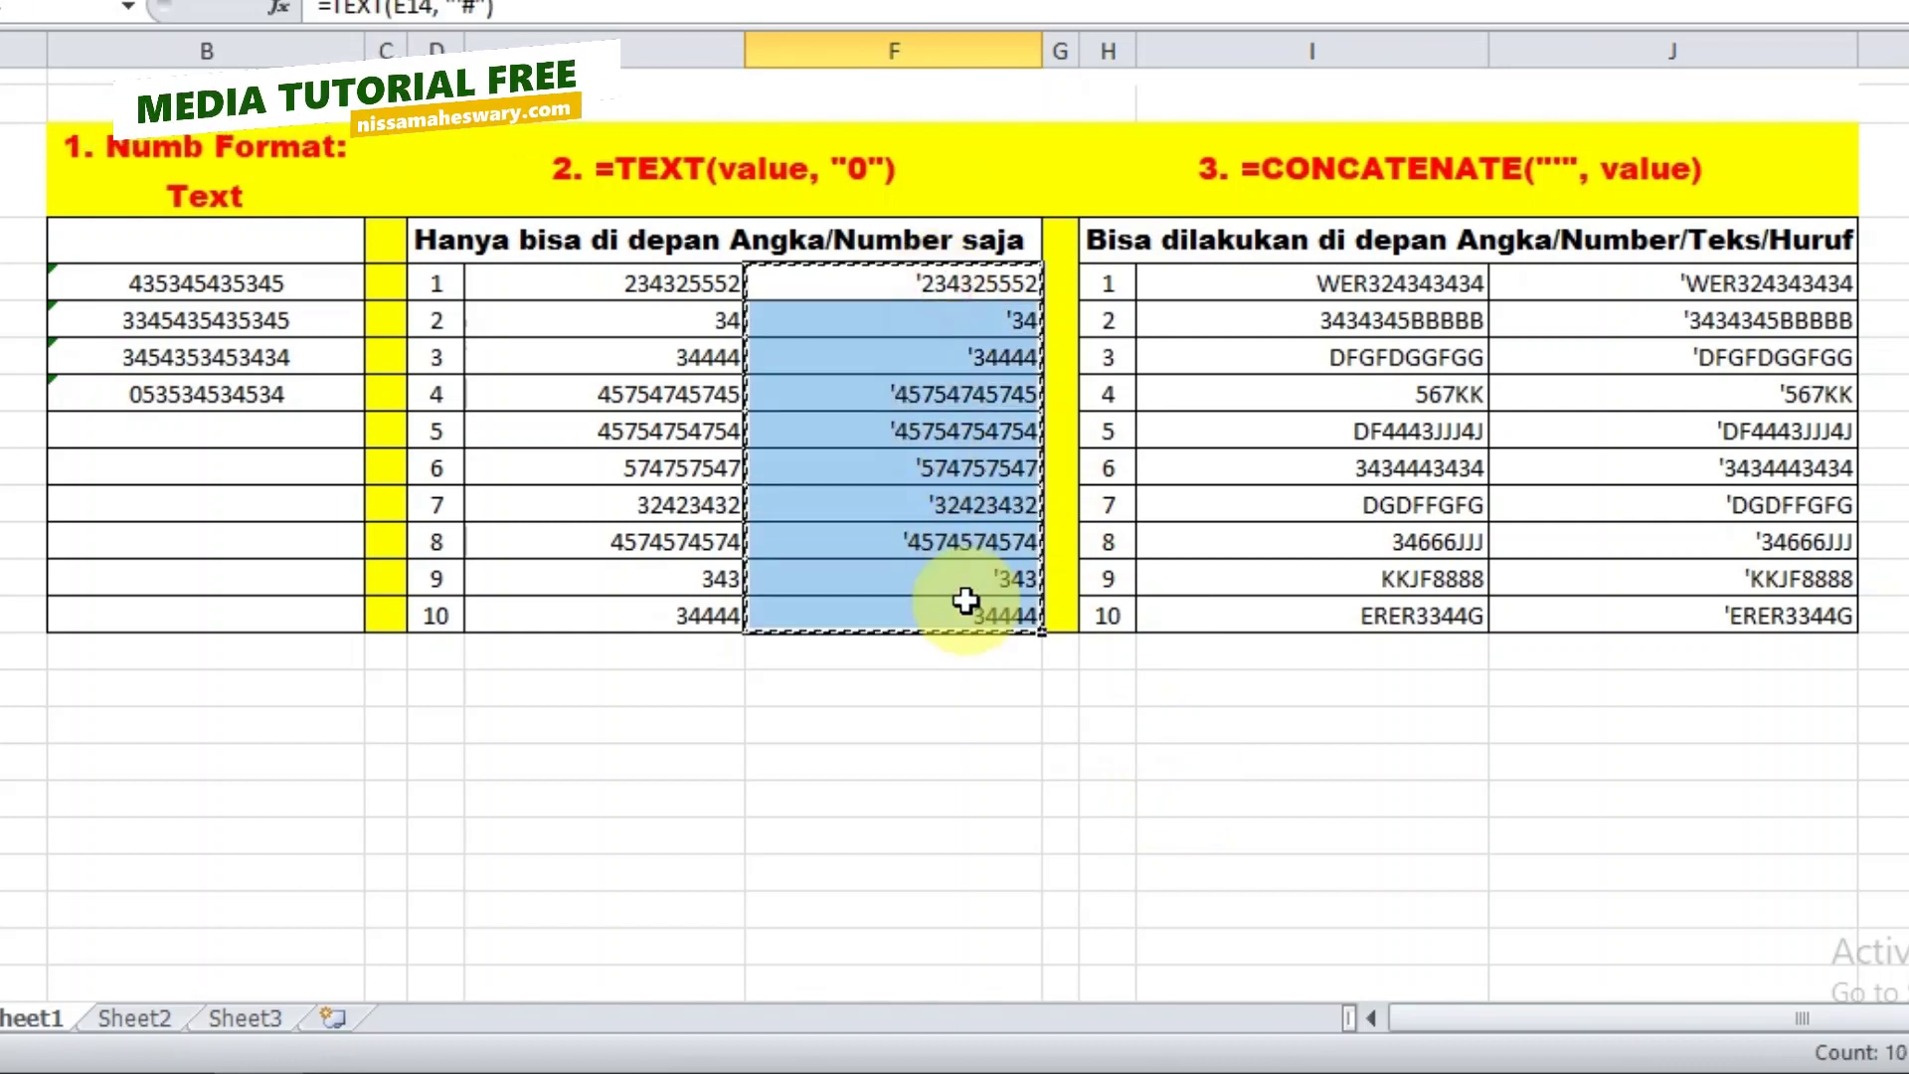
{"action": "left_click", "coordinate": [884, 691]}
{"action": "key", "text": "ctrl+v"}
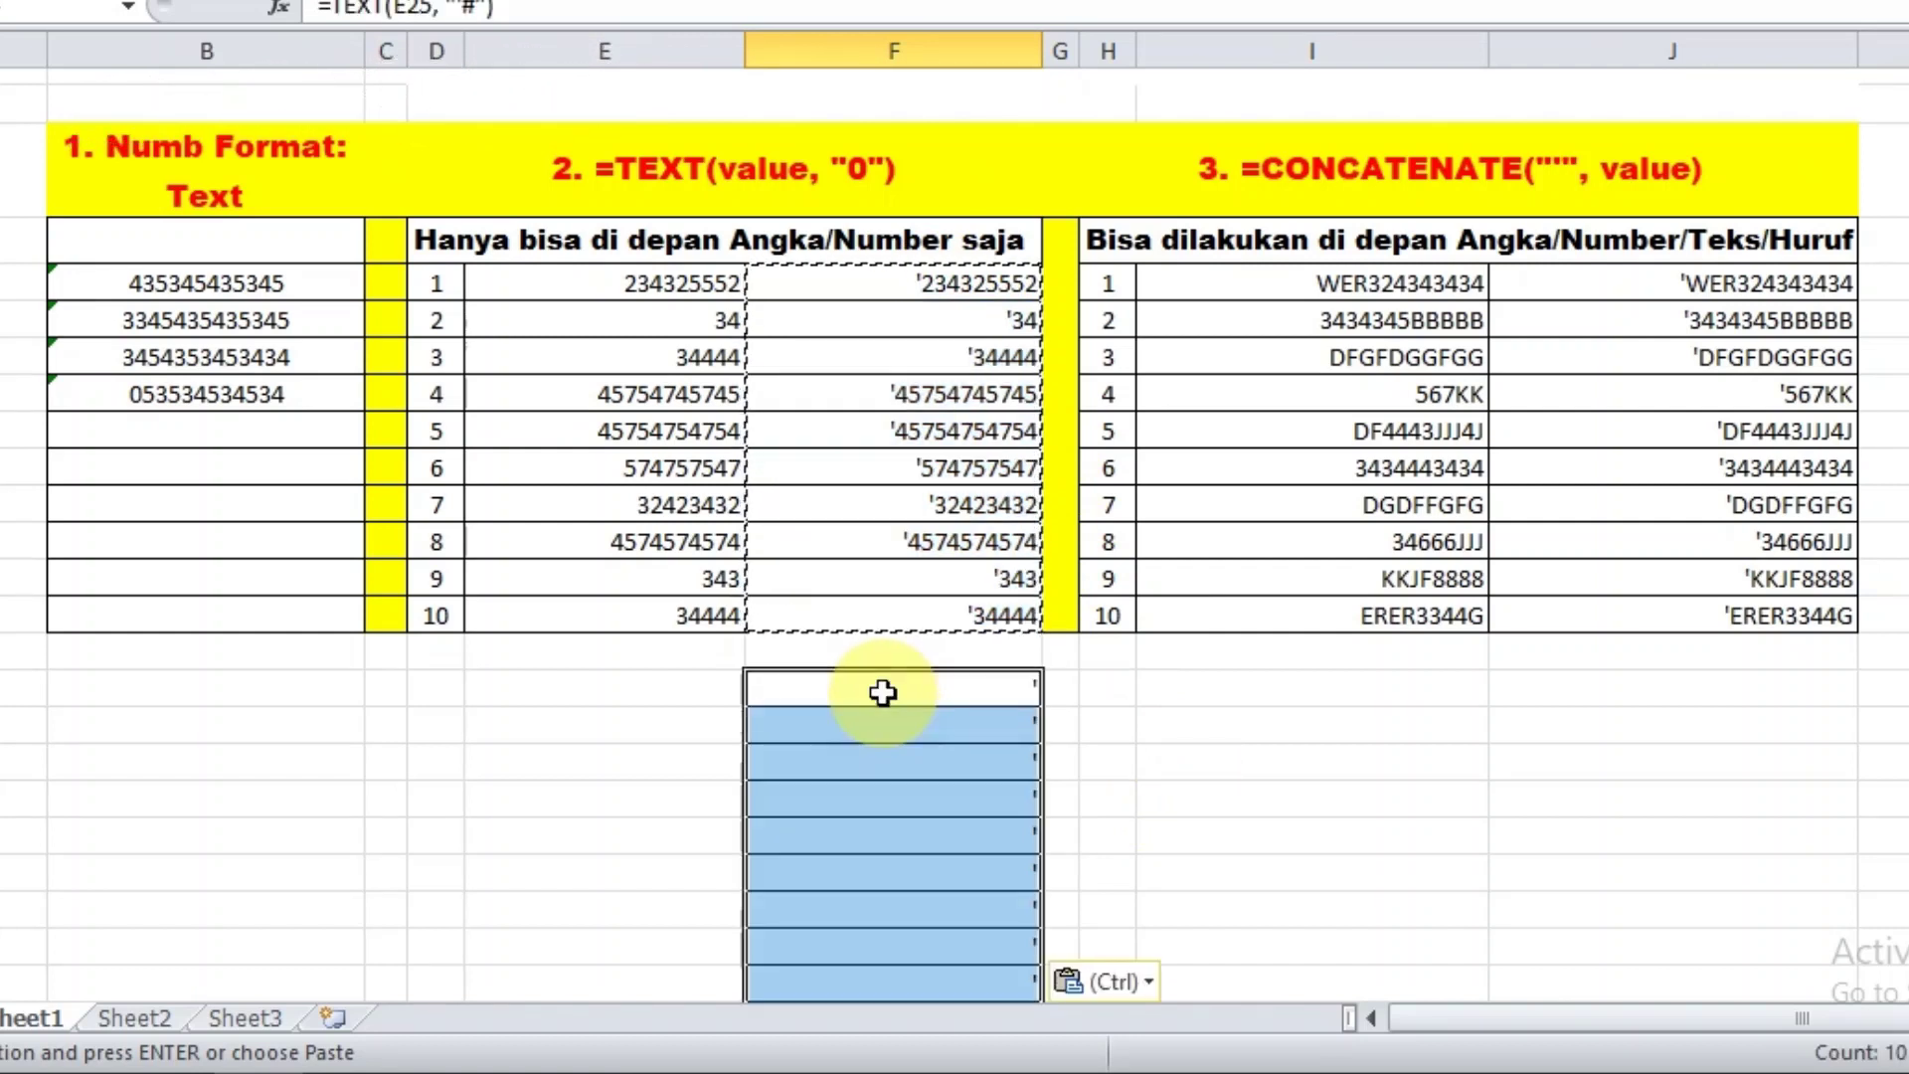
{"action": "key", "text": "F2"}
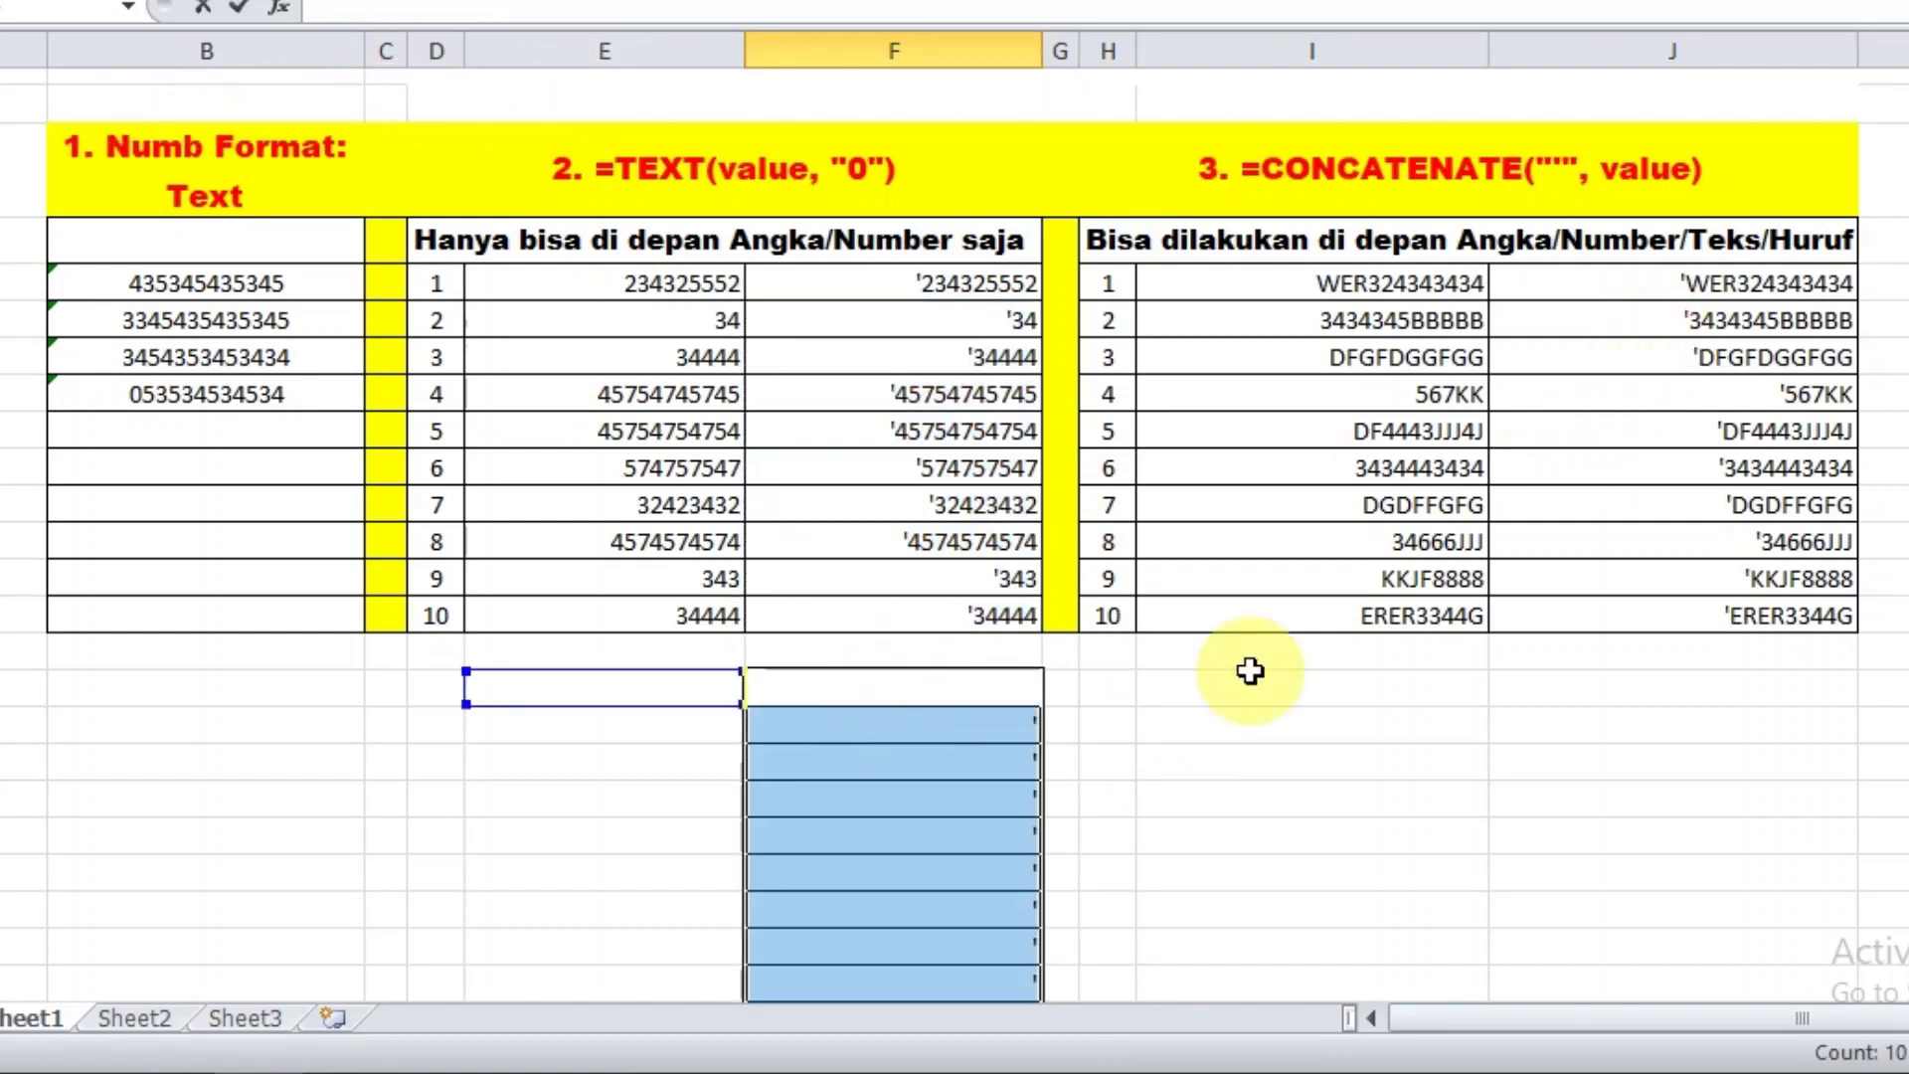
{"action": "key", "text": "Escape"}
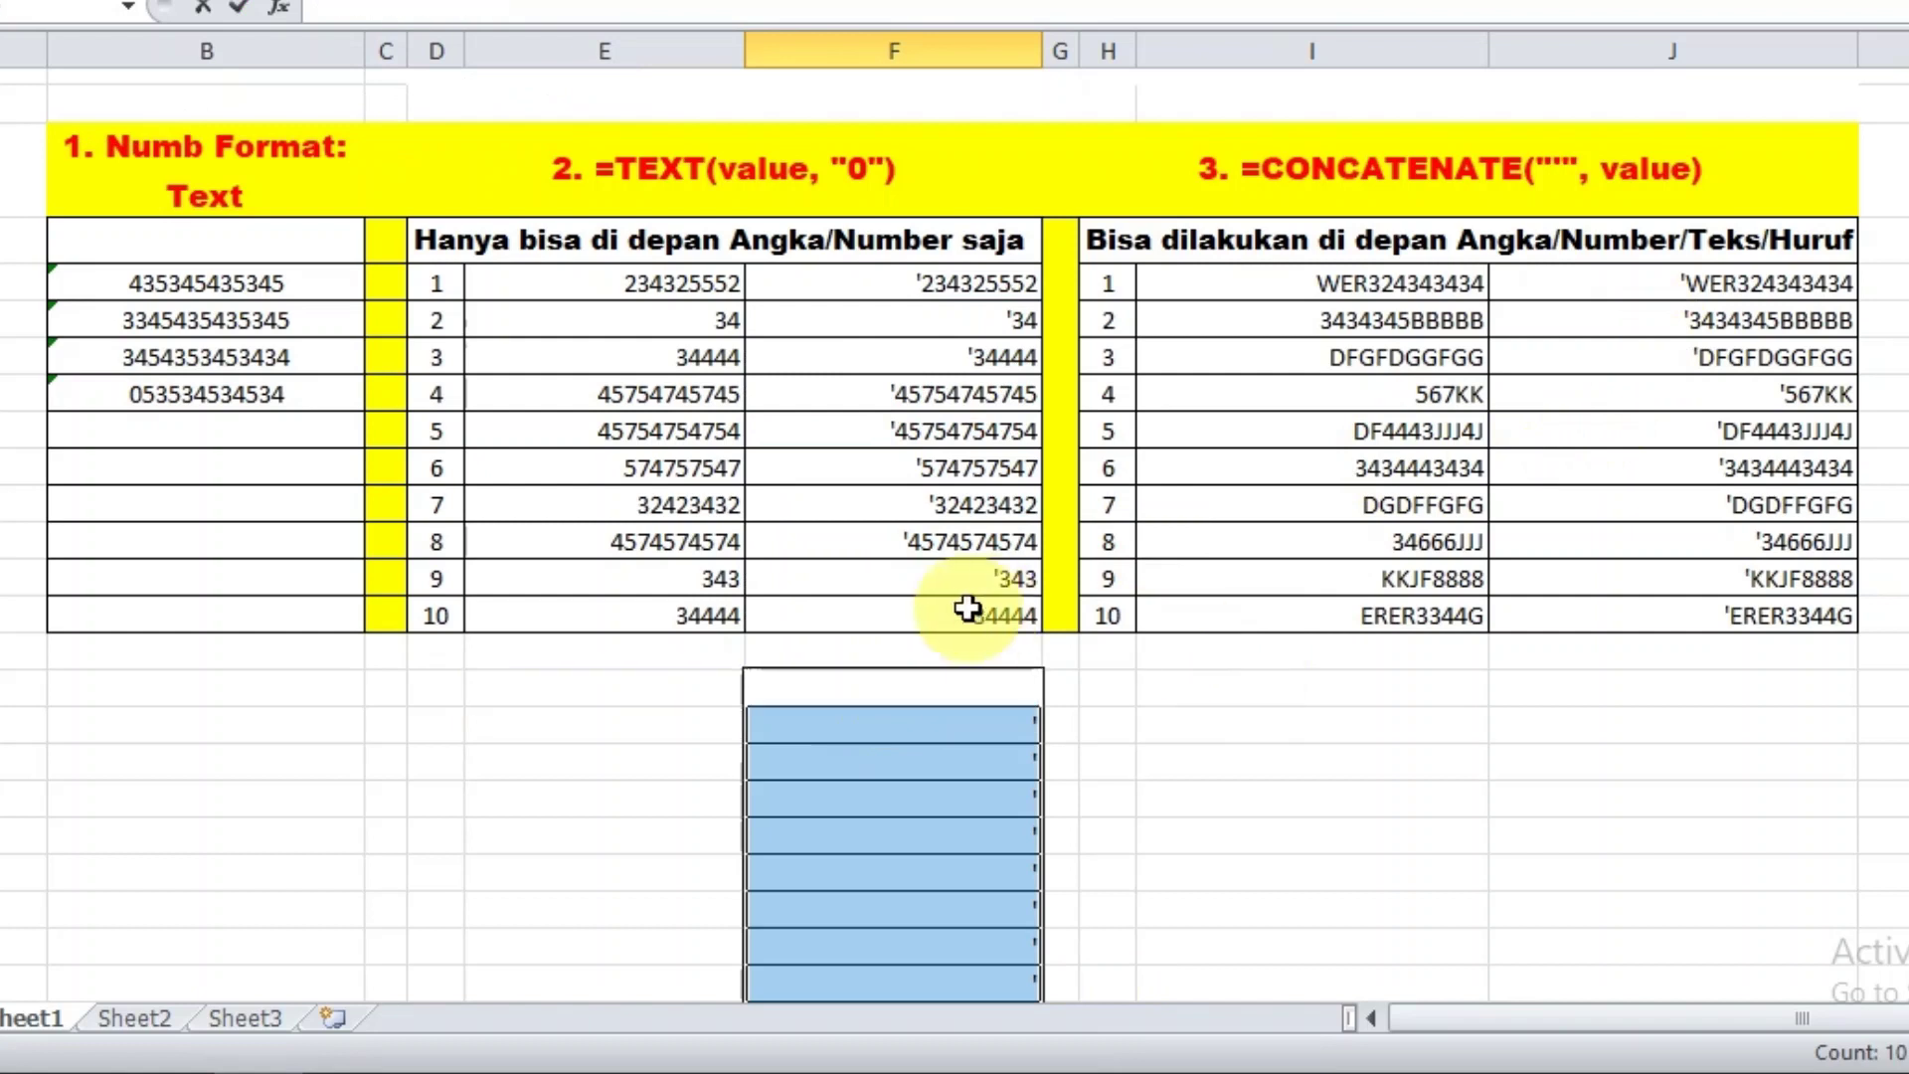
{"action": "left_click", "coordinate": [1181, 811]}
{"action": "key", "text": "ctrl+z"}
Step: Paste the TEXT results below the table as values only and delete the original column F formulas
{"action": "left_click_drag", "start_coordinate": [900, 286], "coordinate": [875, 596]}
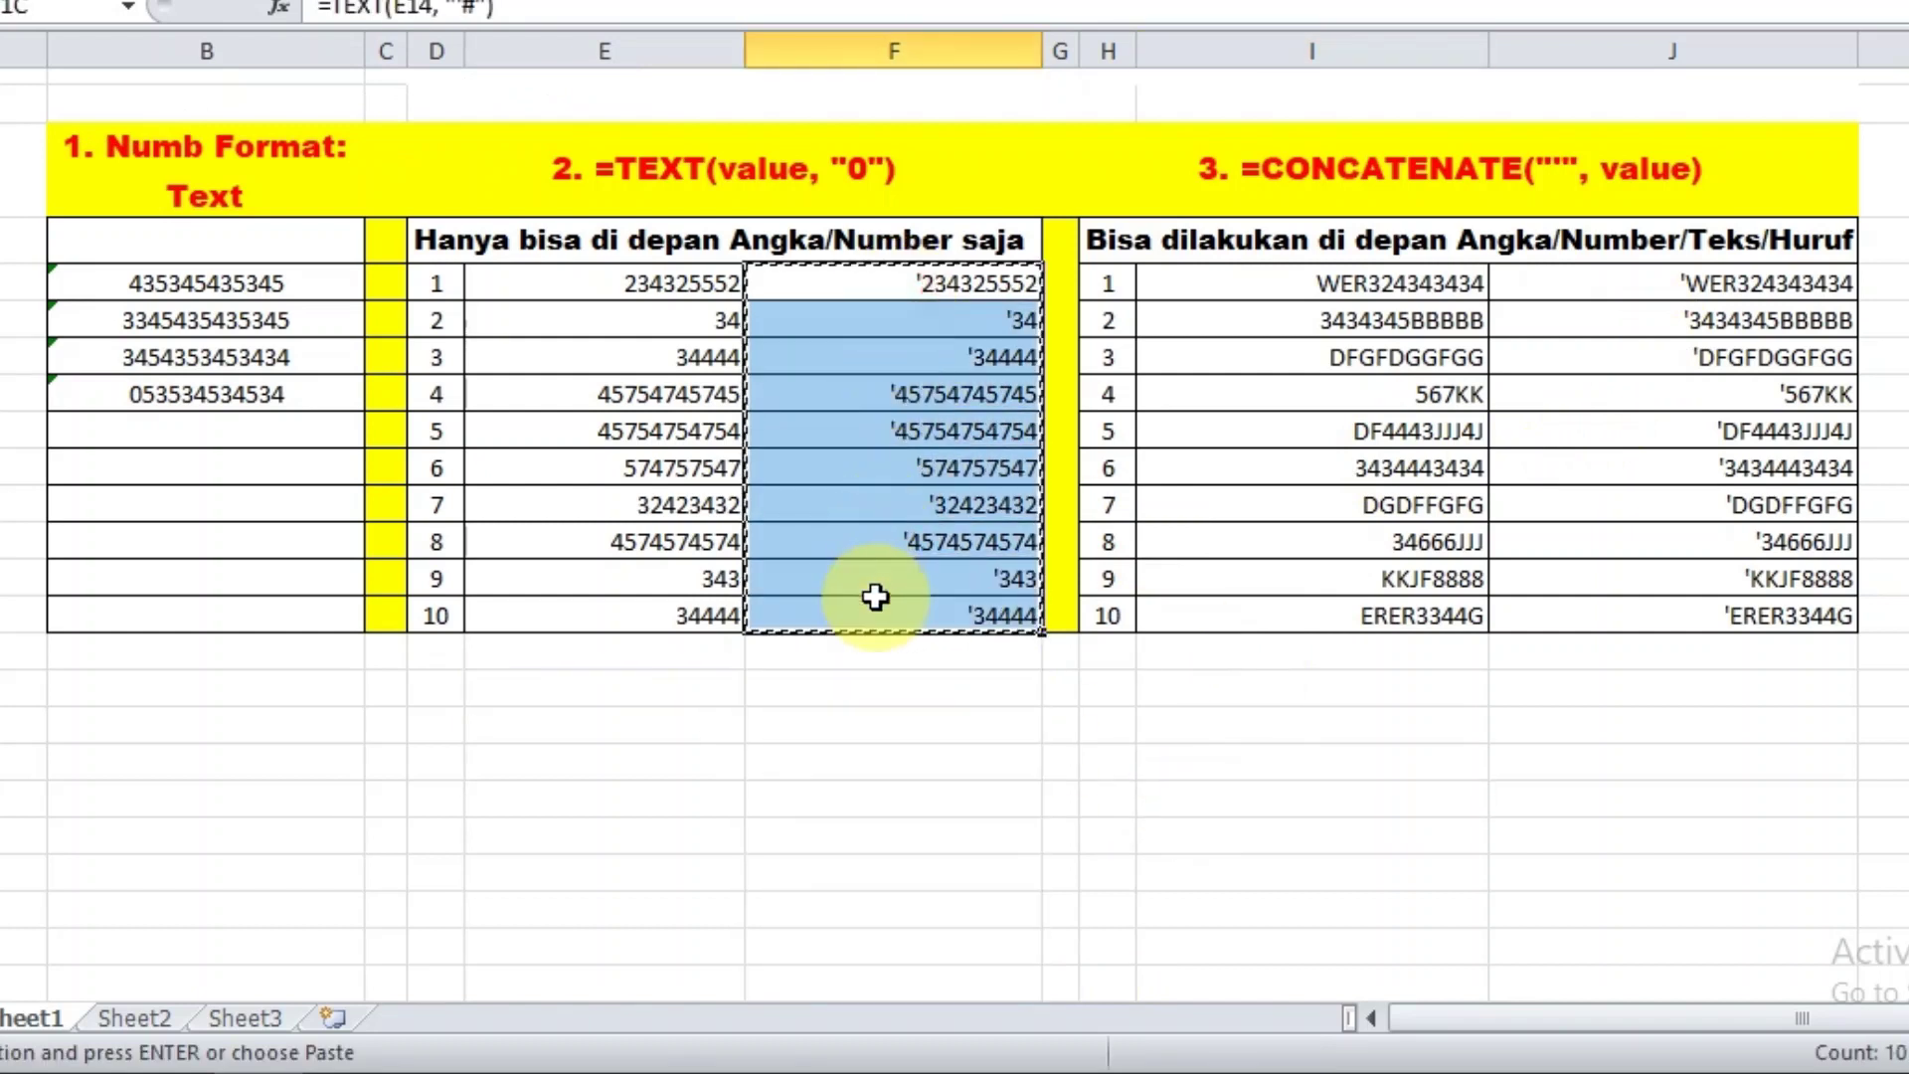
{"action": "left_click", "coordinate": [881, 691]}
{"action": "right_click", "coordinate": [881, 690]}
{"action": "mouse_move", "coordinate": [1042, 366]}
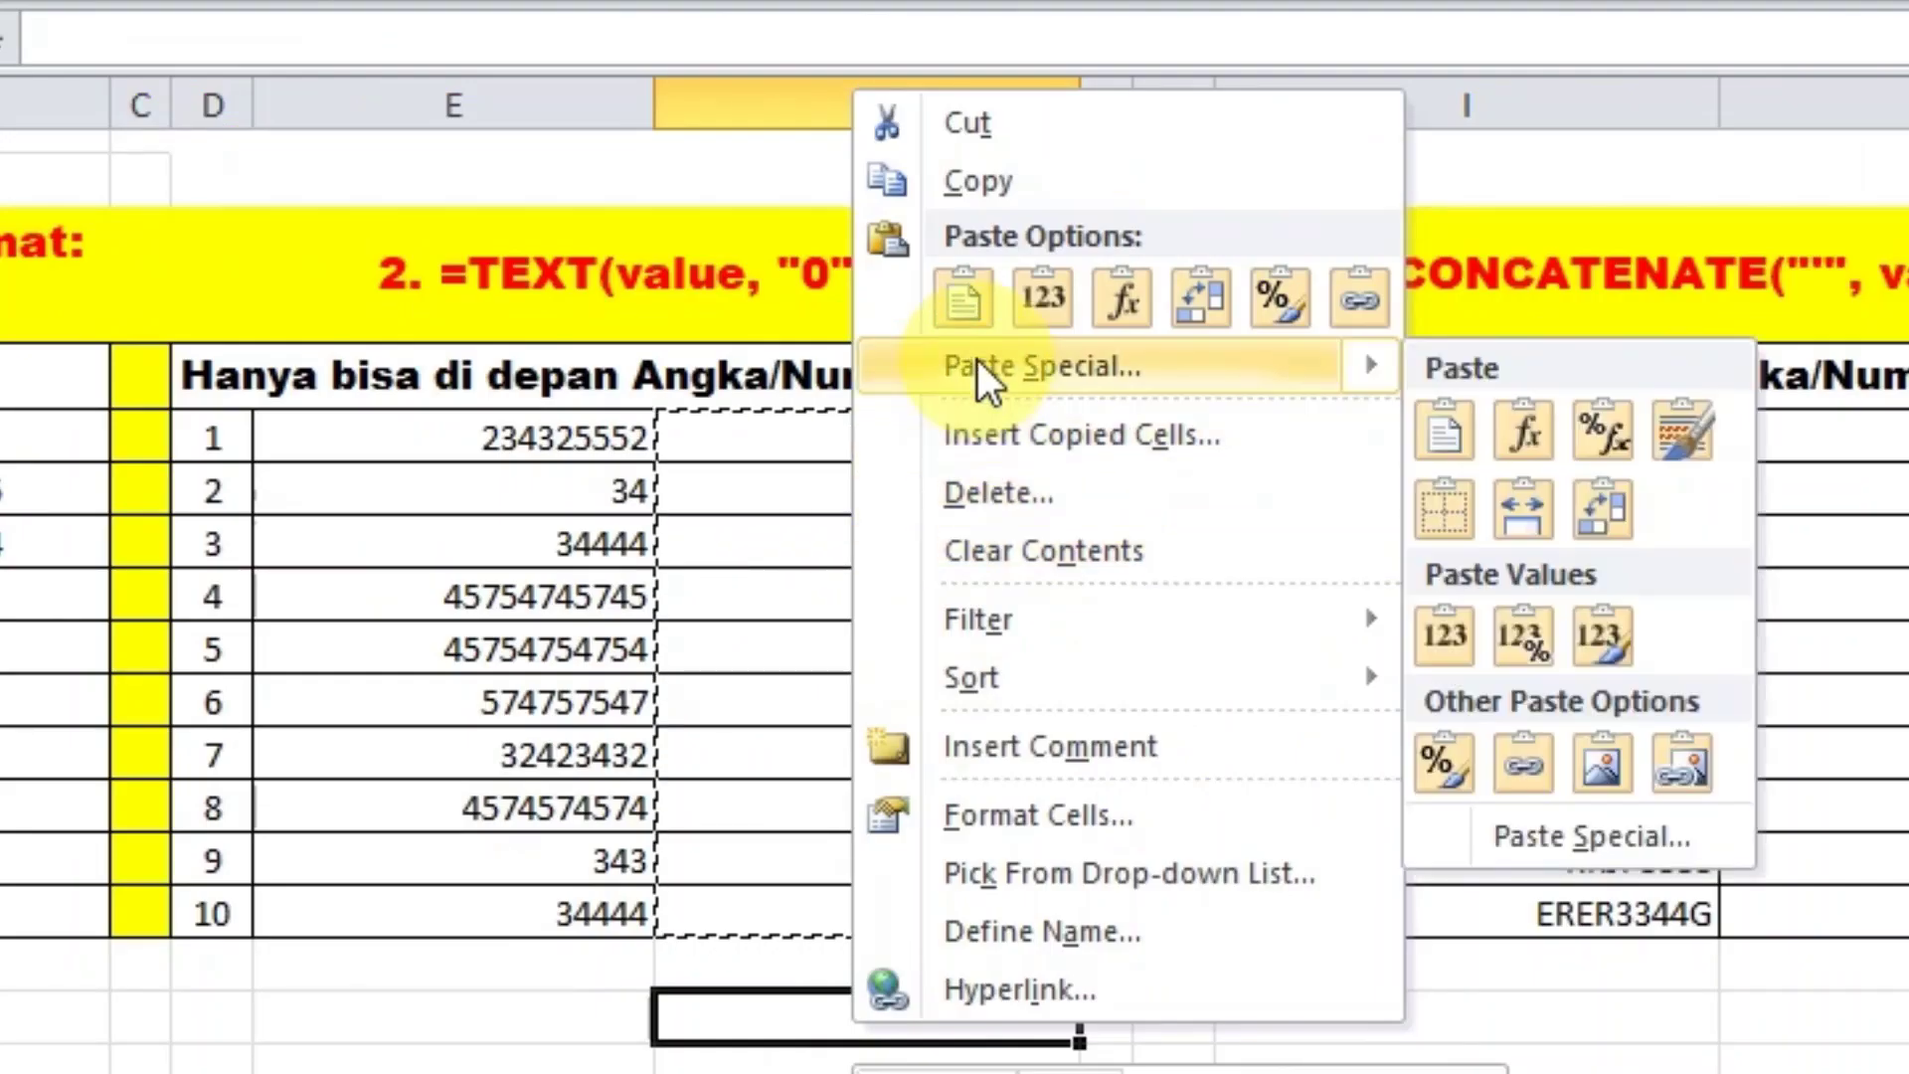
{"action": "left_click", "coordinate": [1010, 360]}
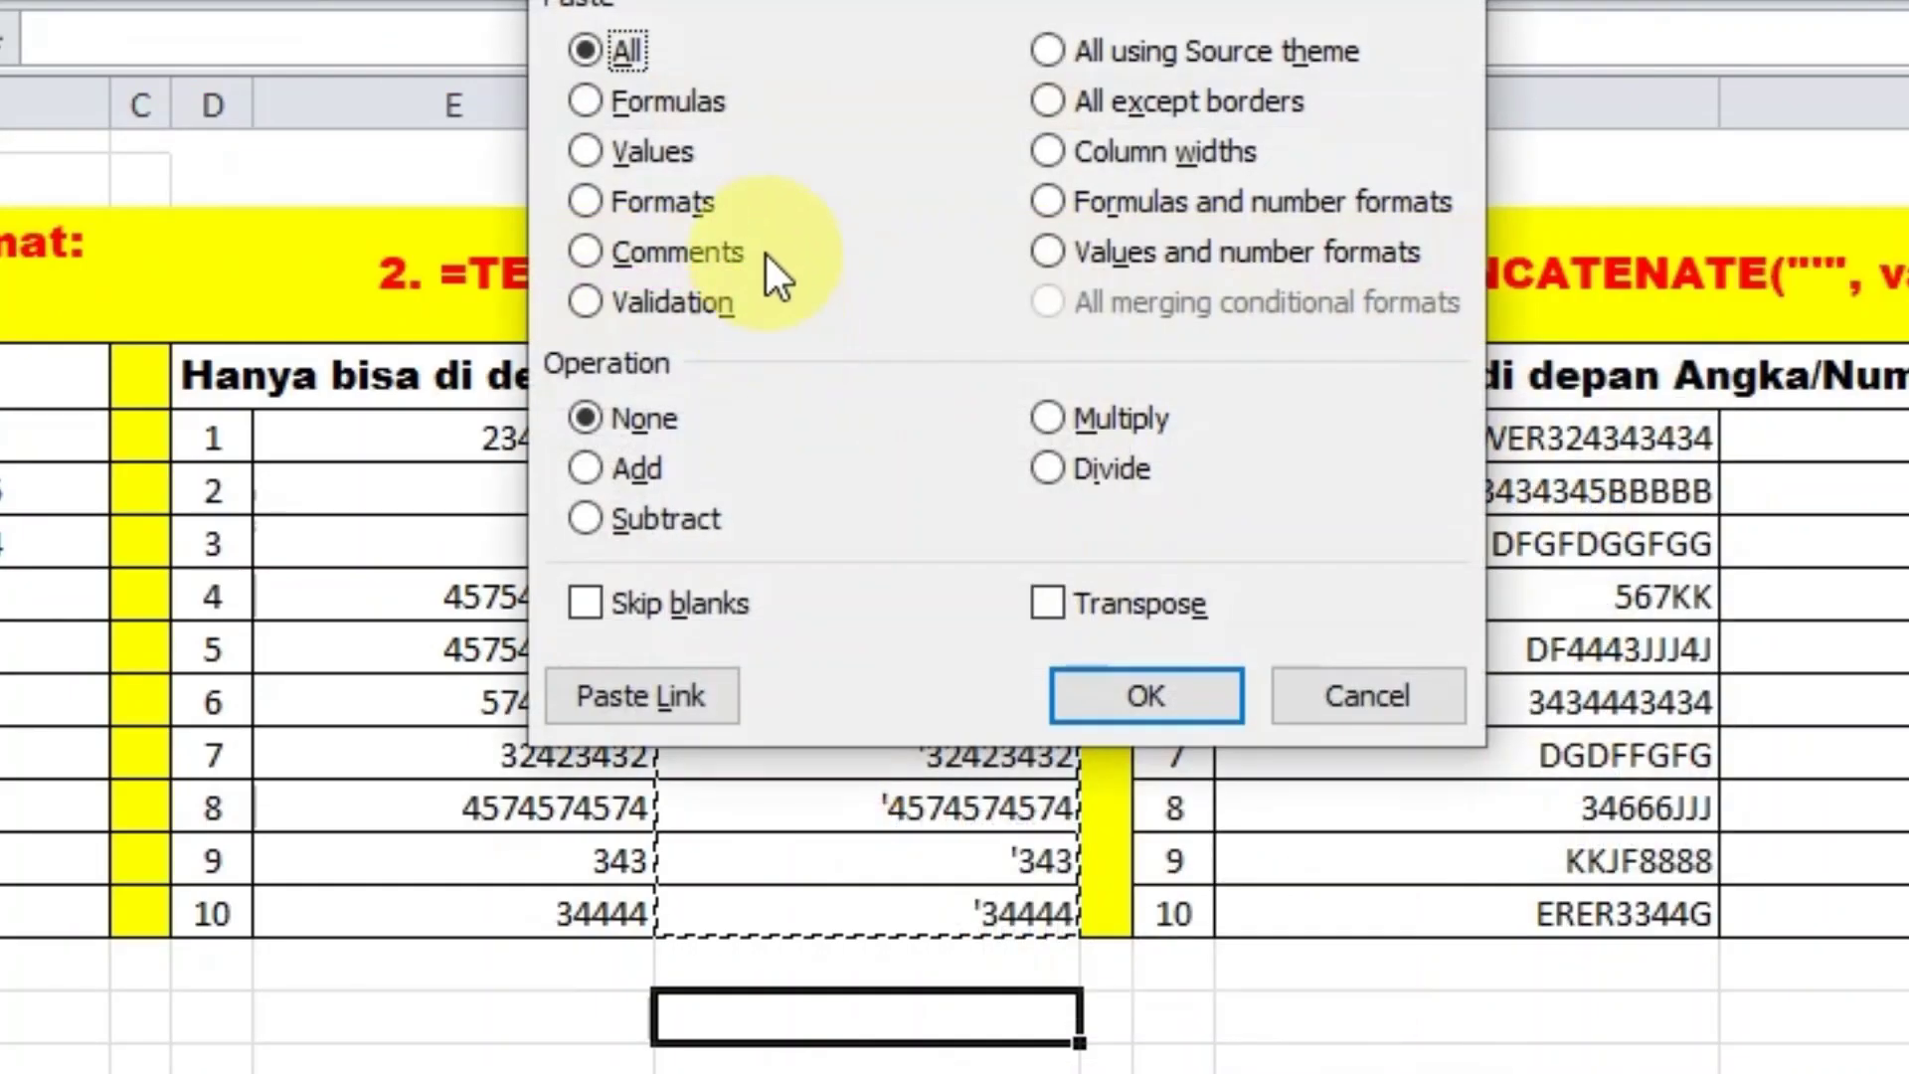
{"action": "left_click", "coordinate": [655, 154]}
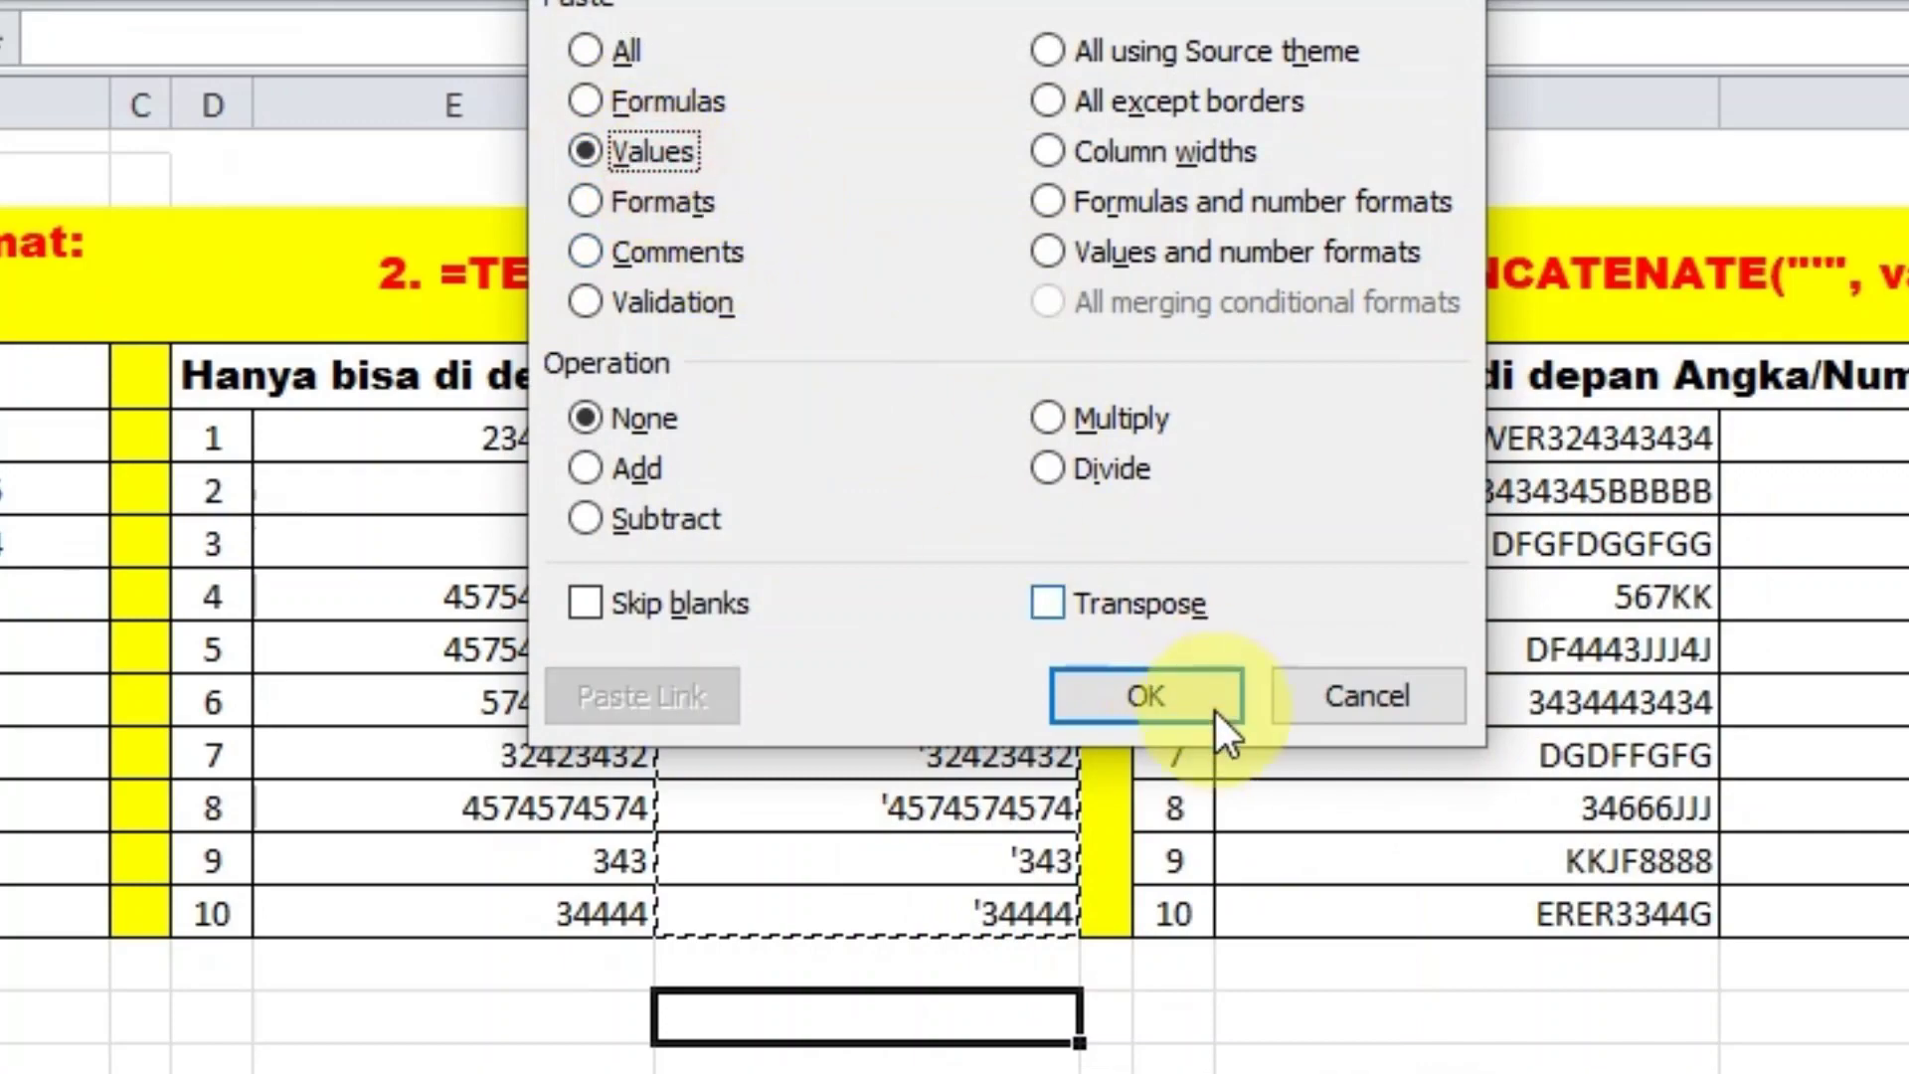
{"action": "left_click", "coordinate": [1172, 701]}
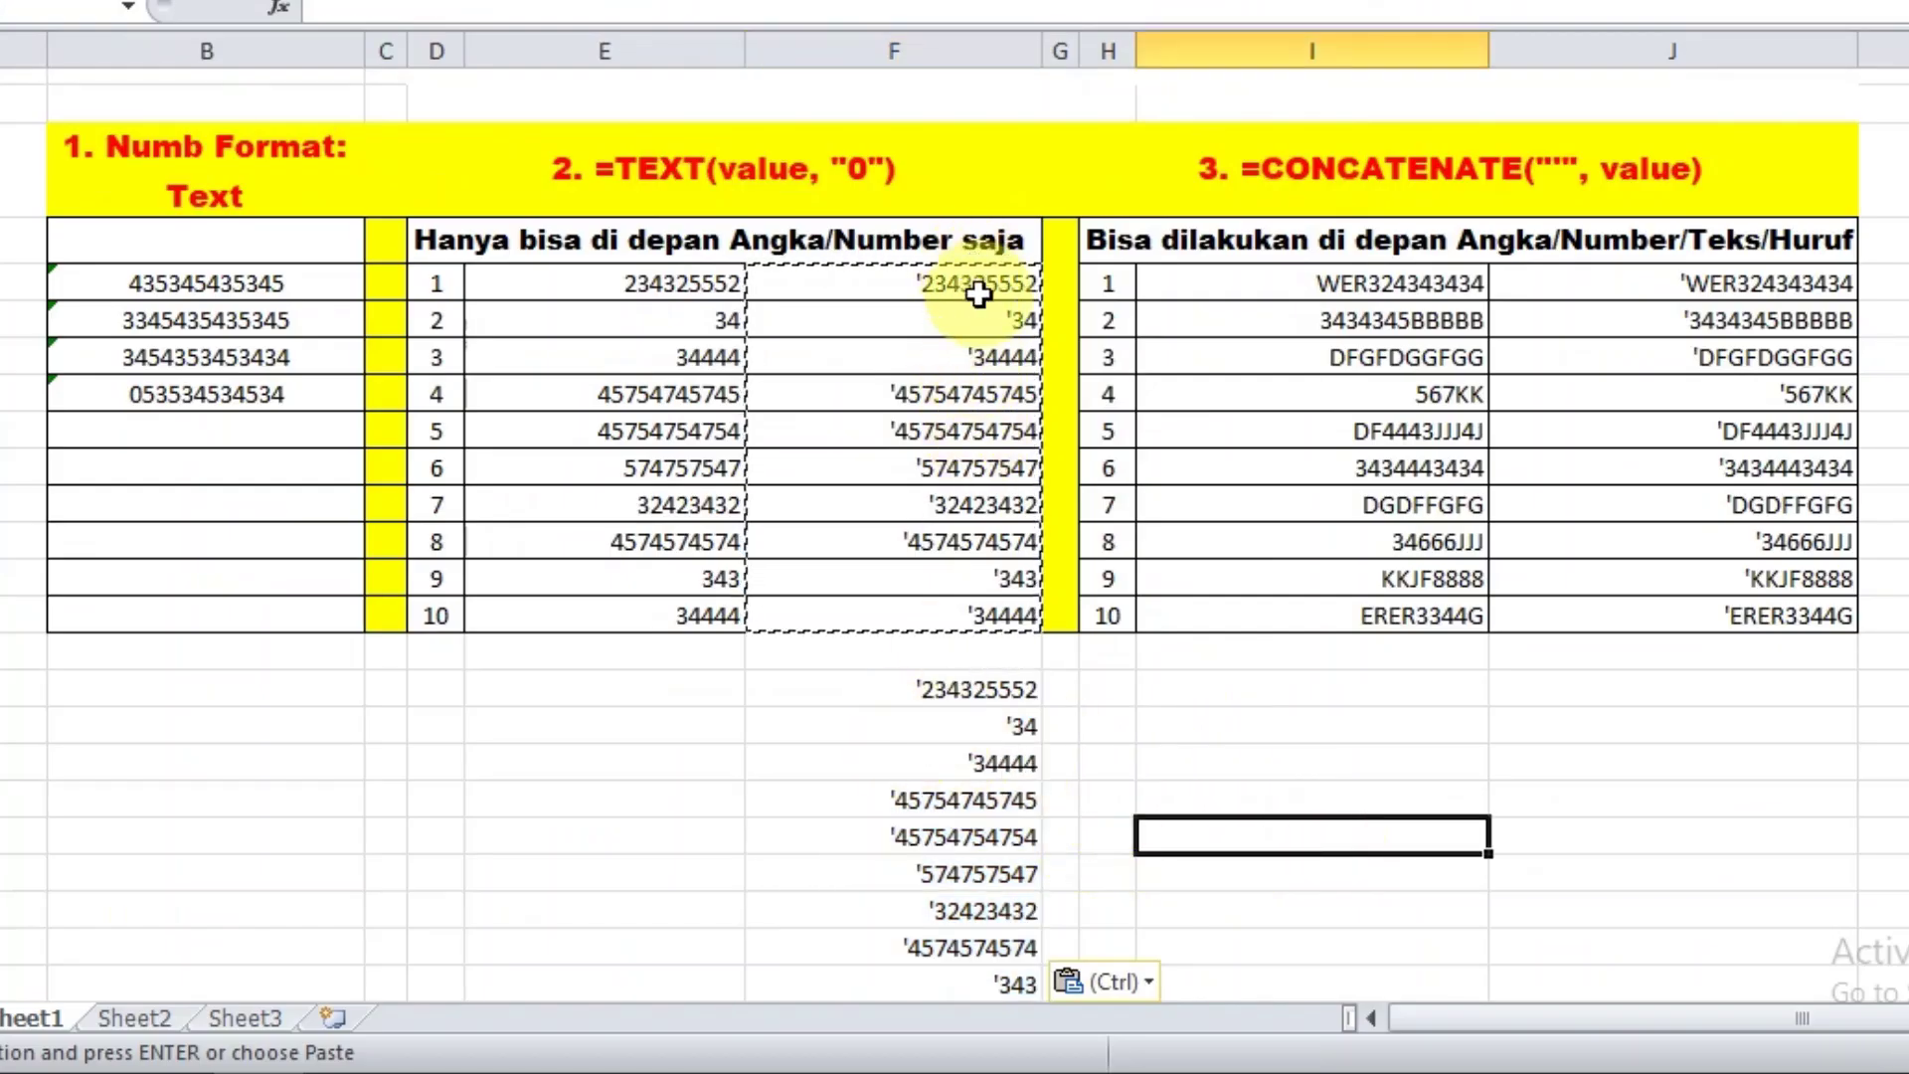
{"action": "left_click_drag", "start_coordinate": [979, 294], "coordinate": [967, 605]}
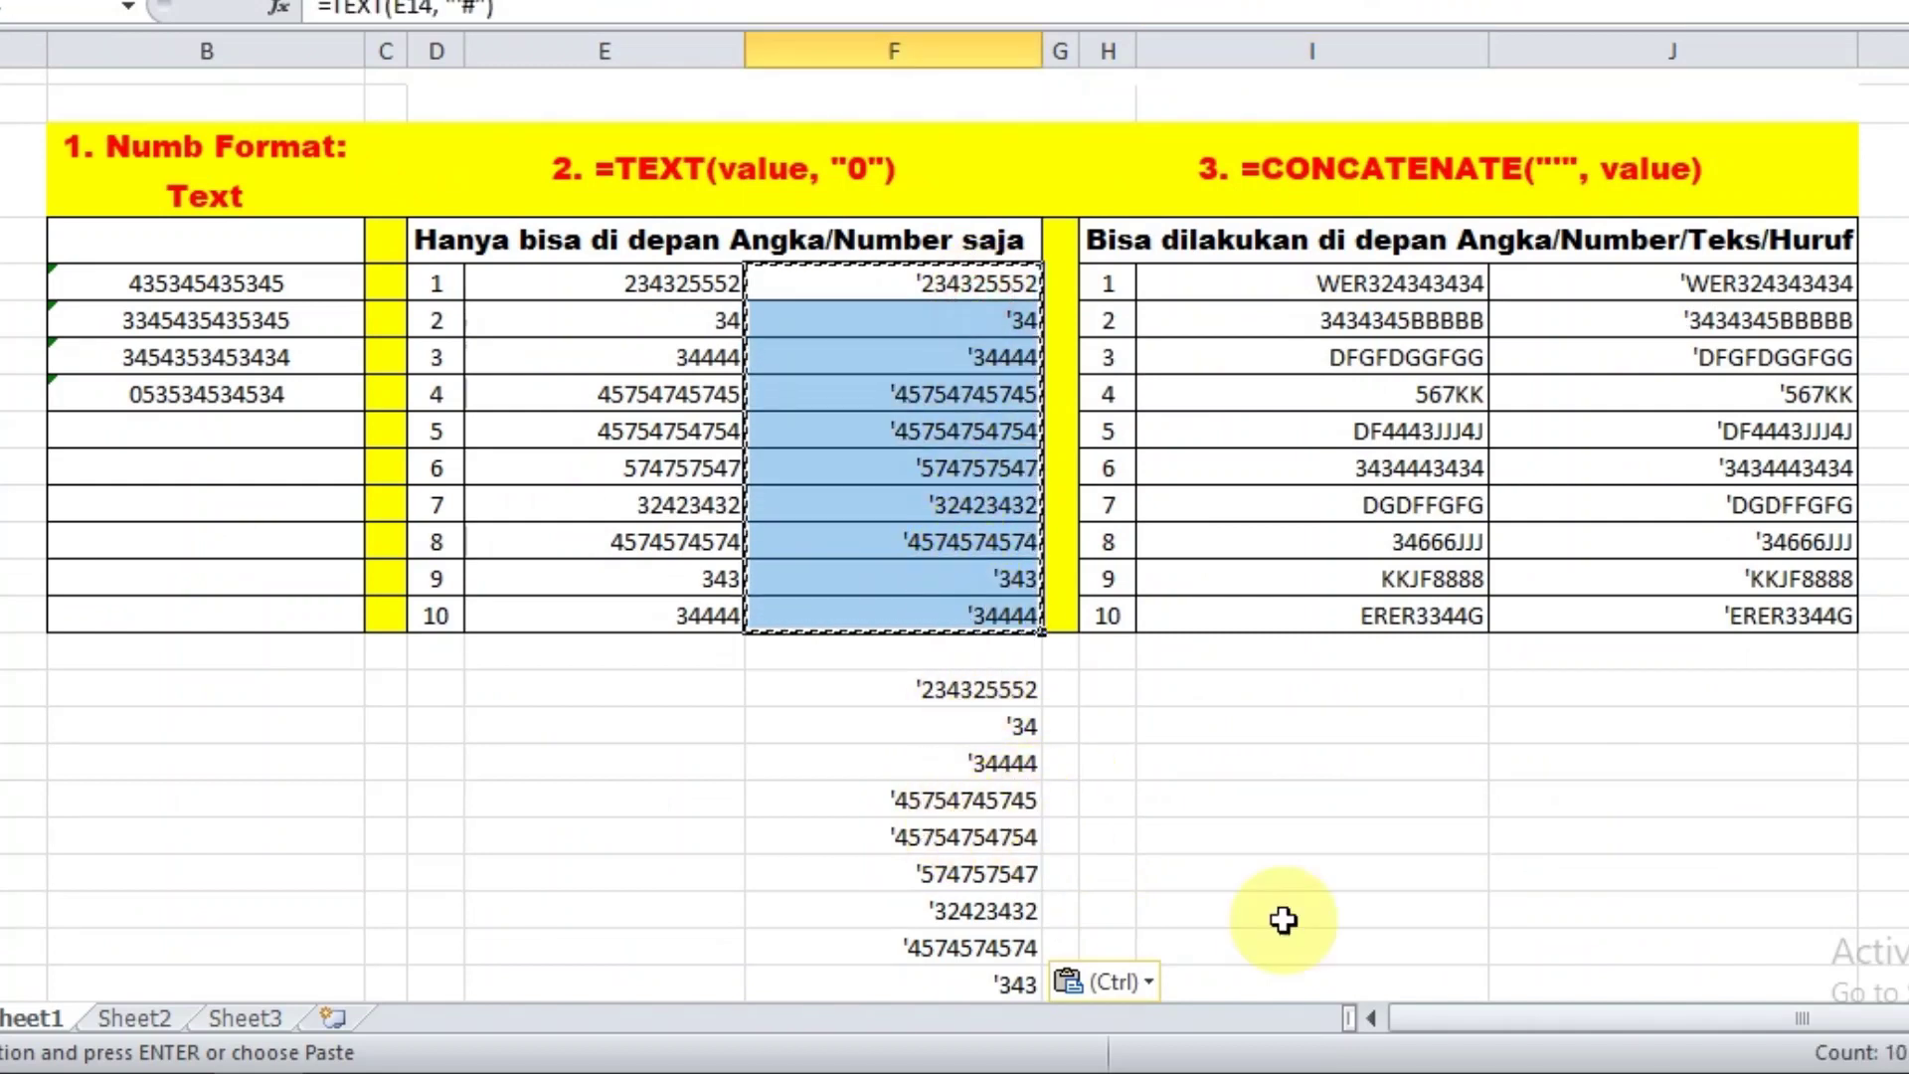
{"action": "key", "text": "Delete"}
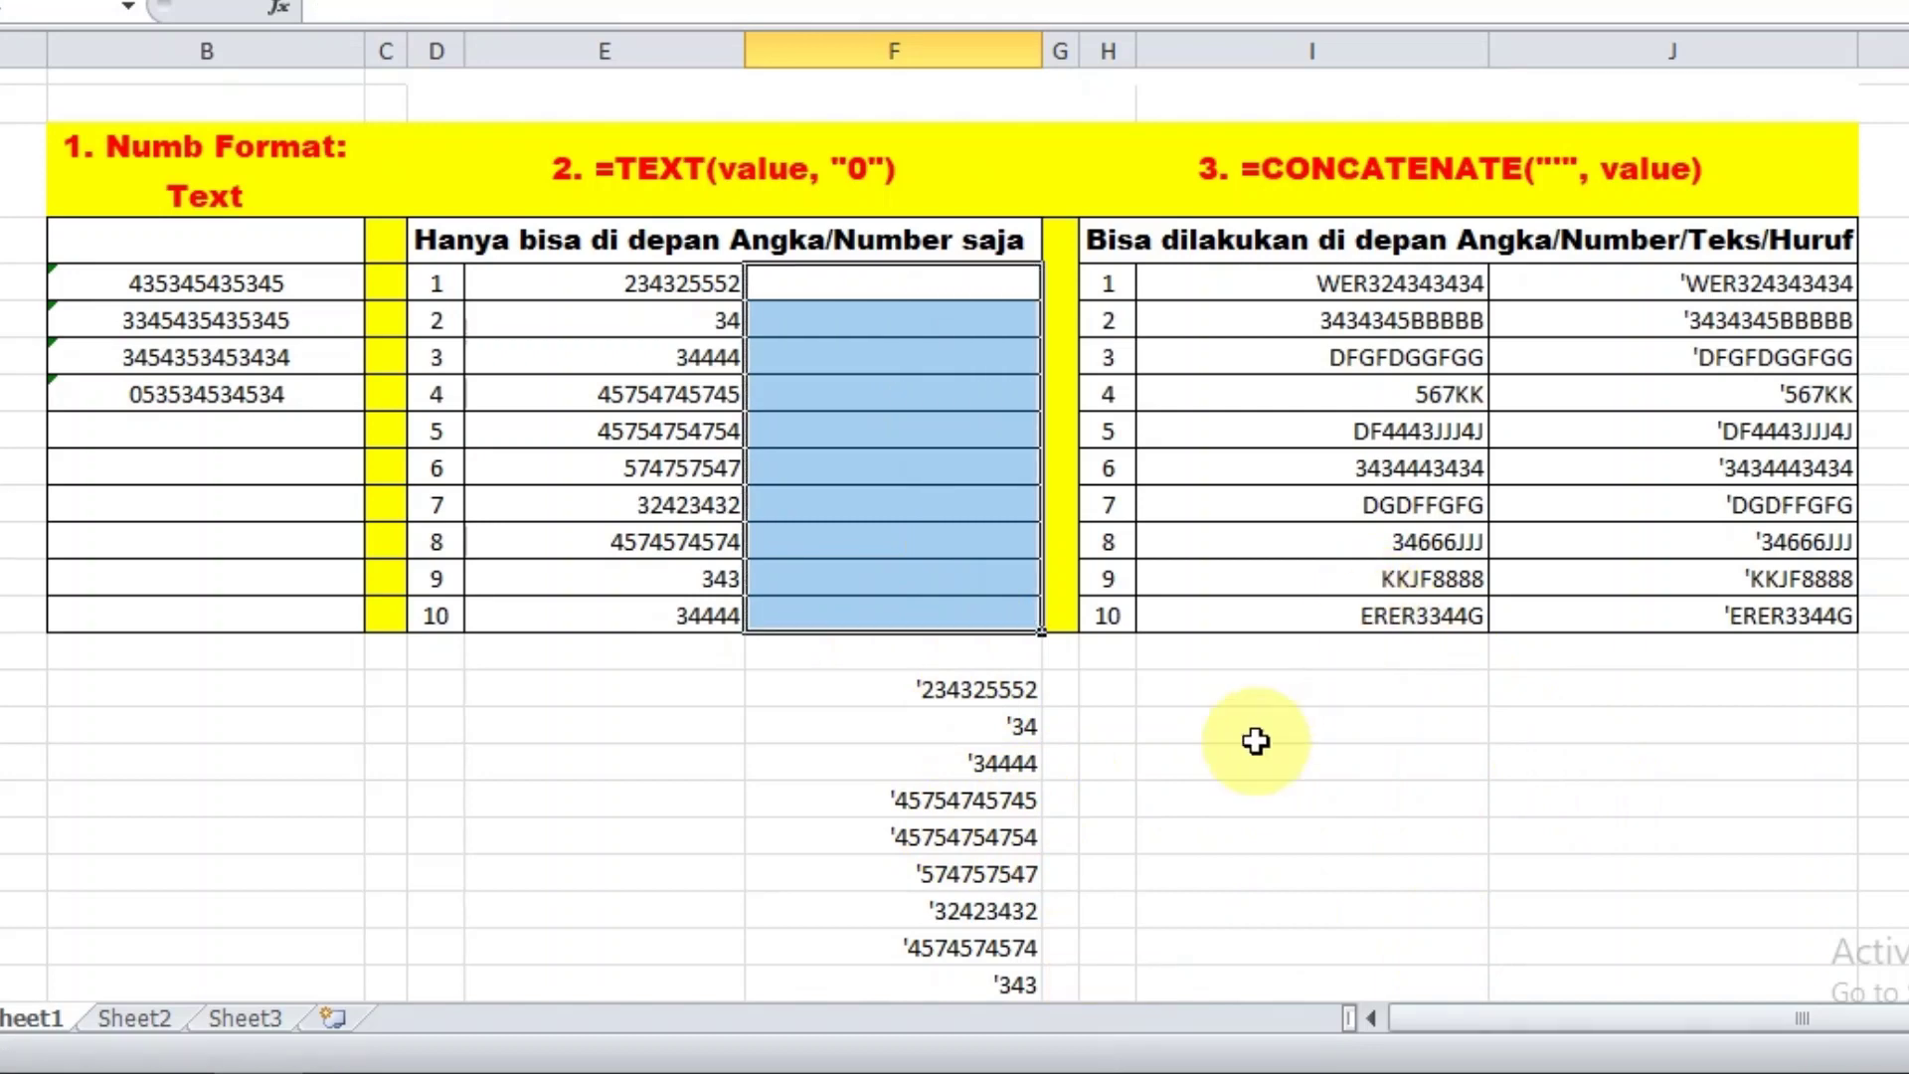
Step: Copy the ten column J CONCATENATE results and paste them below the table as values only
{"action": "scroll", "coordinate": [976, 746], "scroll_direction": "down", "scroll_amount": 1}
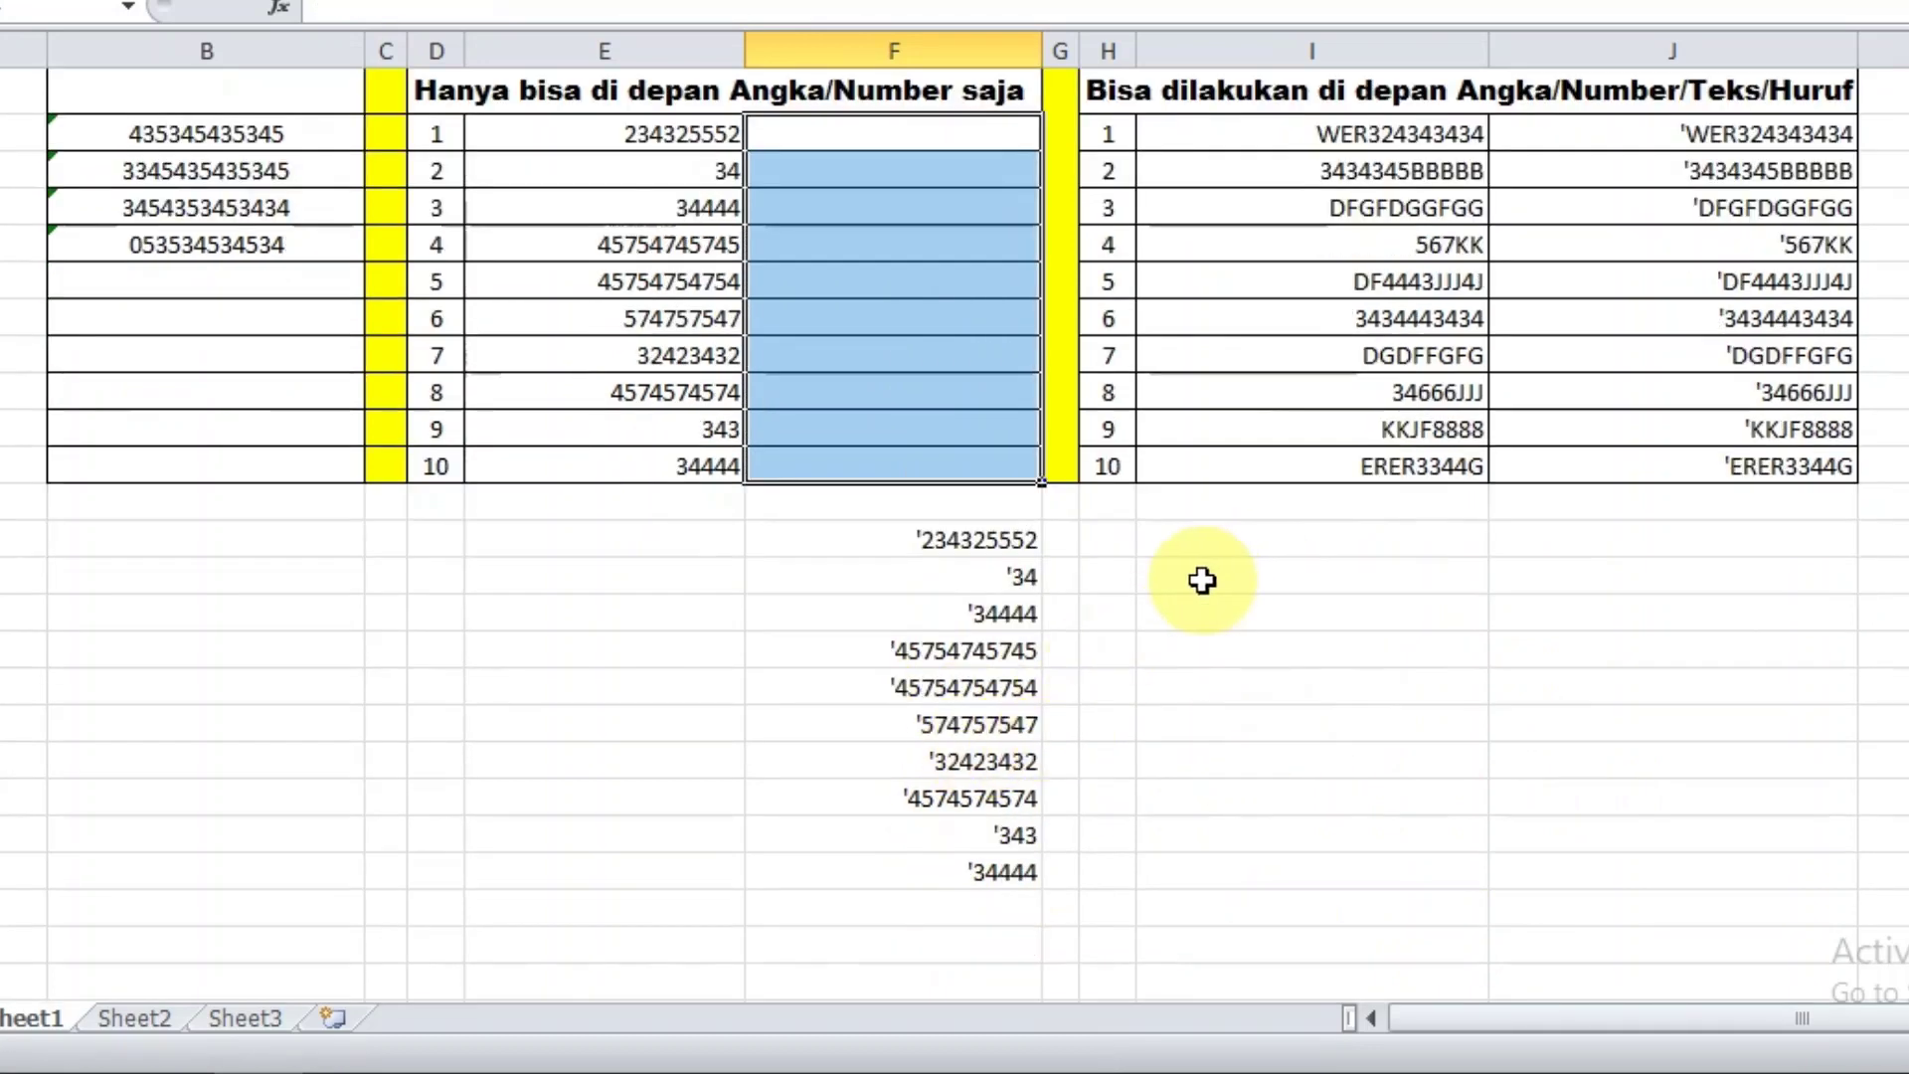
{"action": "left_click", "coordinate": [1784, 693]}
{"action": "left_click_drag", "start_coordinate": [1812, 130], "coordinate": [1734, 459]}
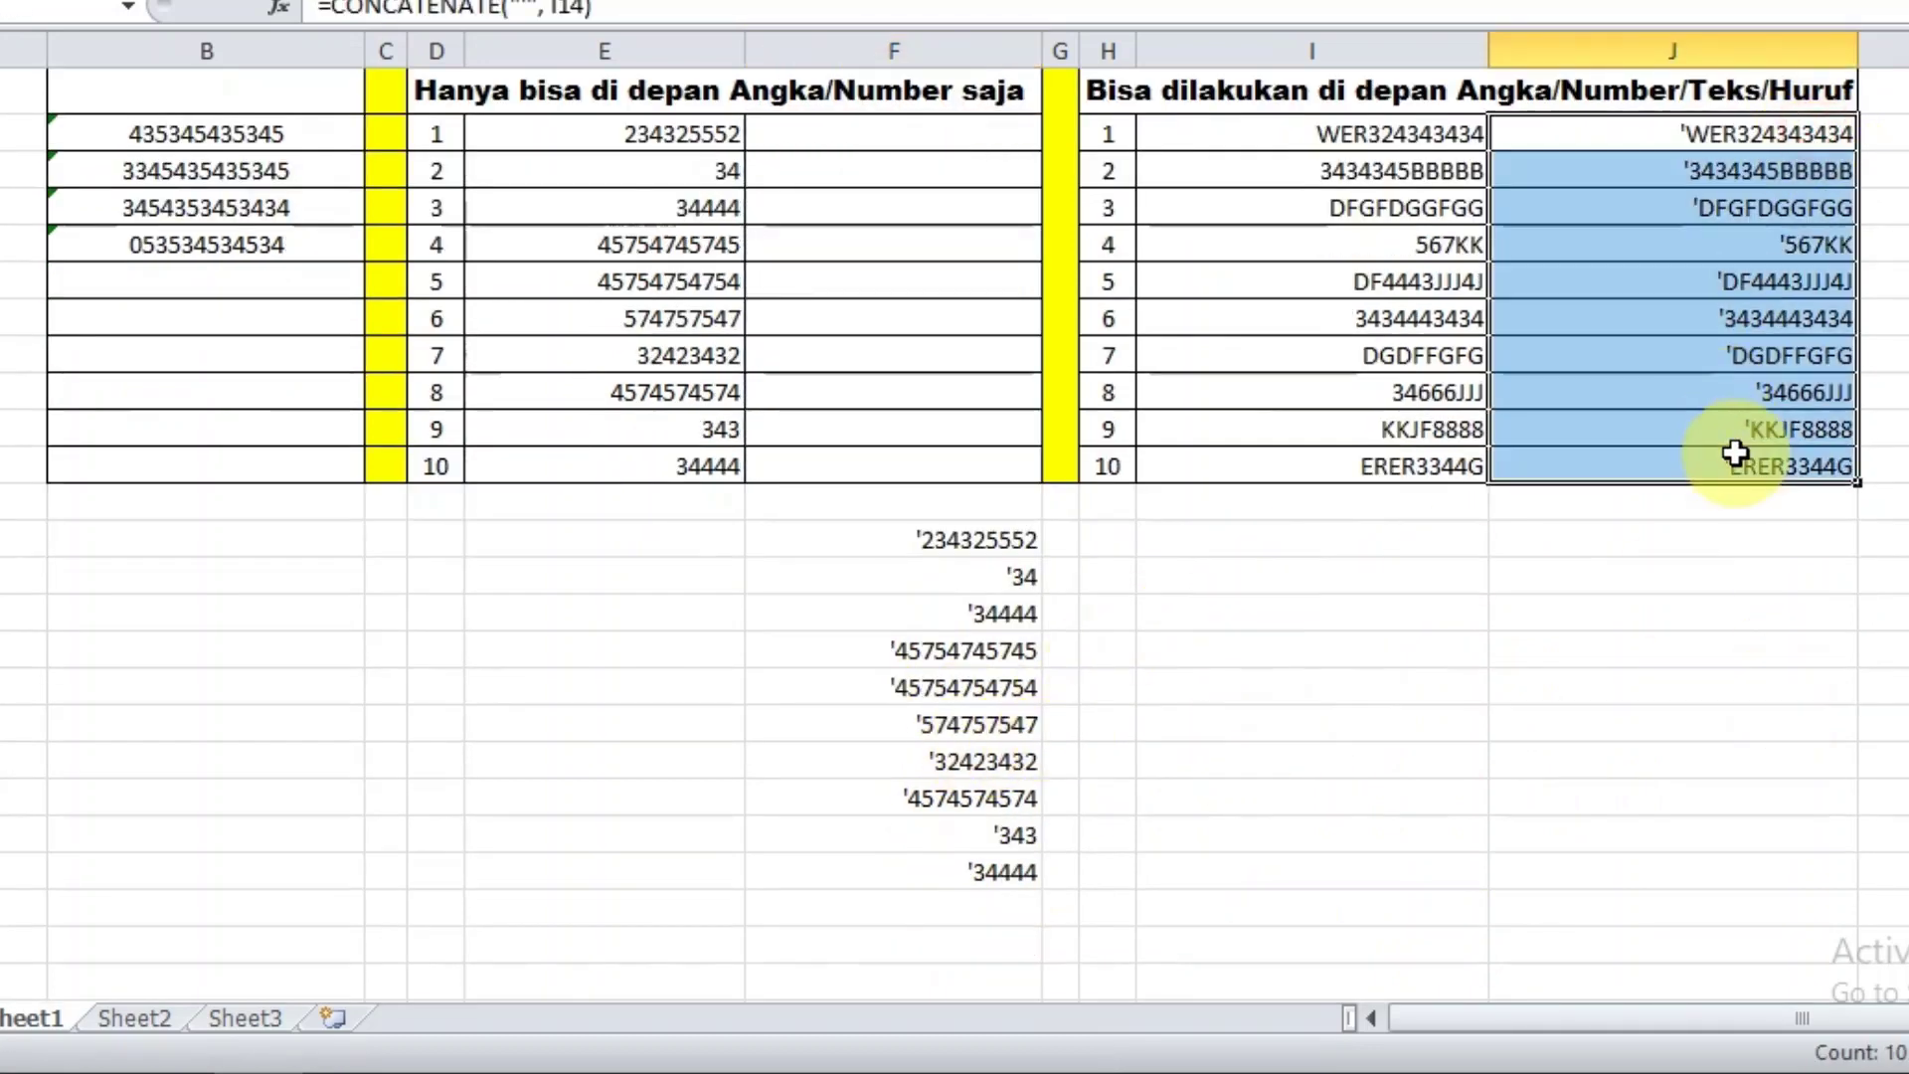
{"action": "key", "text": "ctrl+c"}
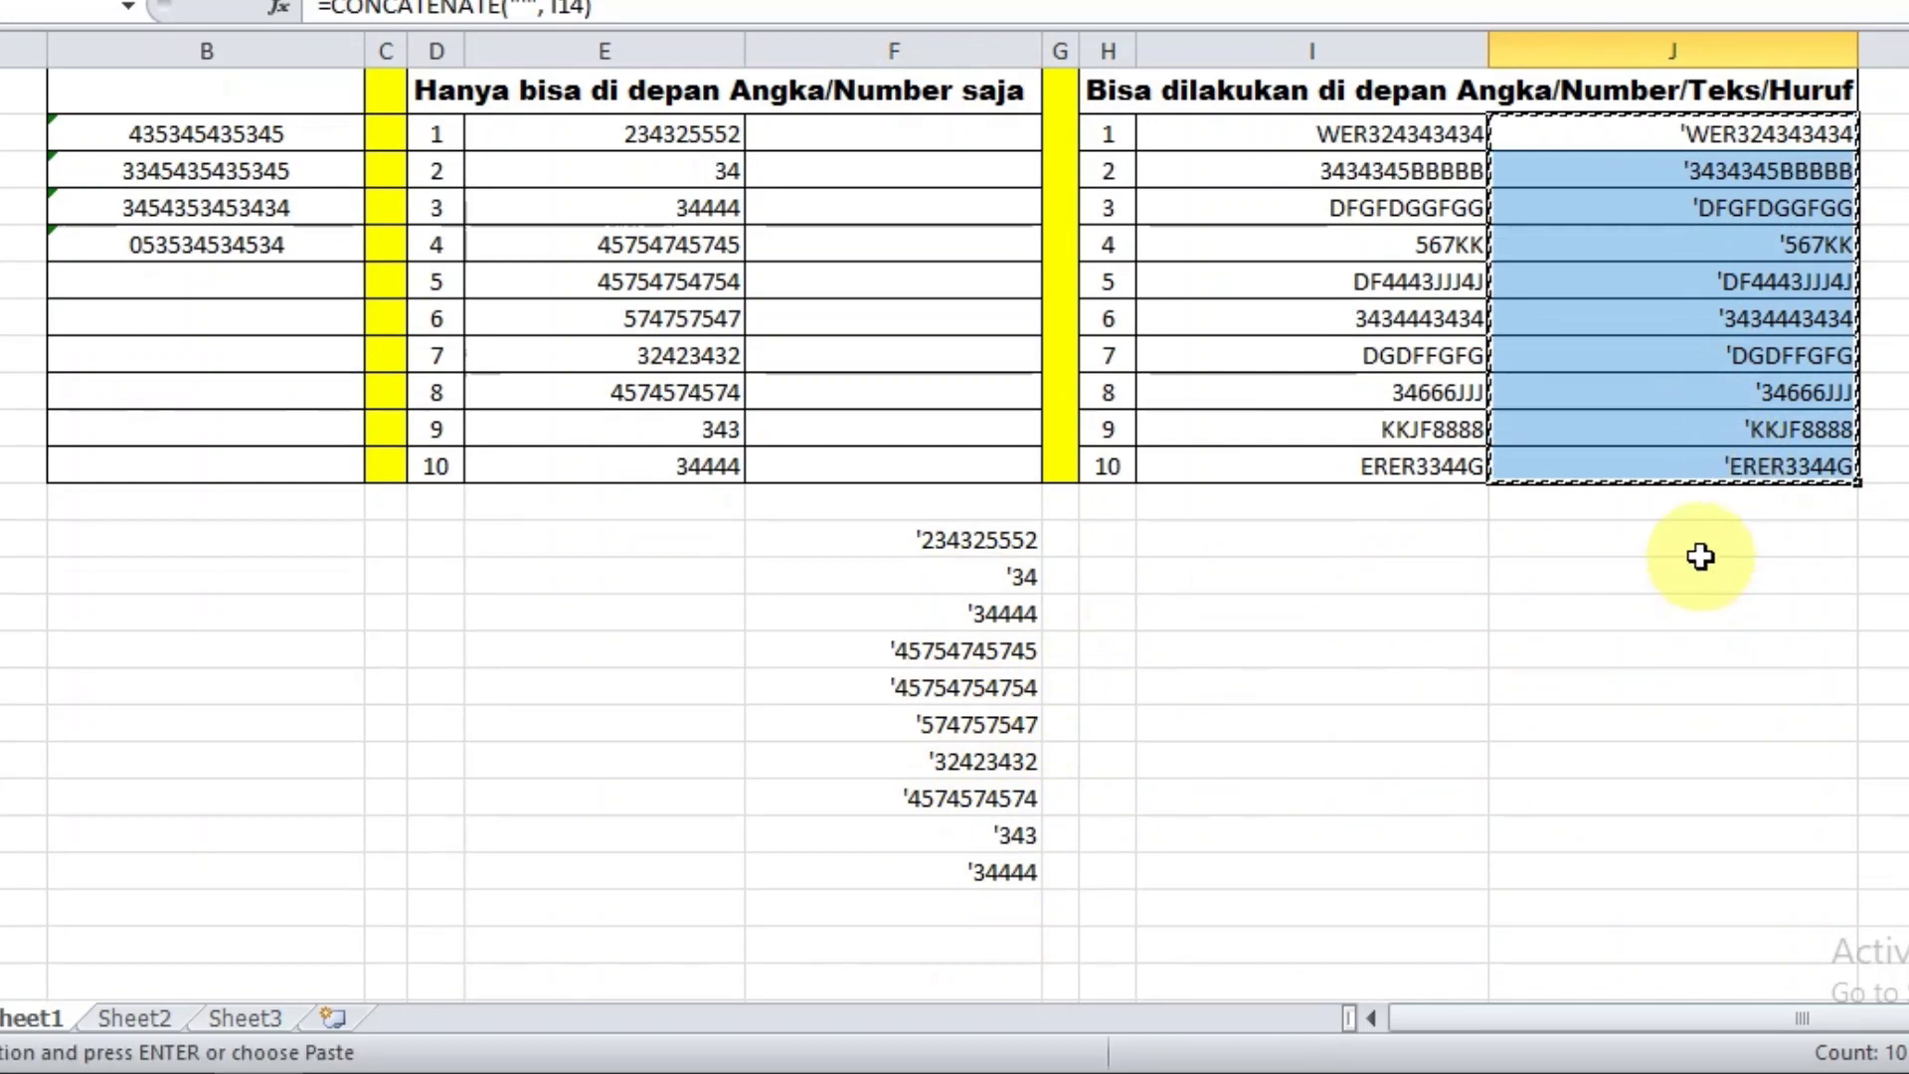
{"action": "left_click", "coordinate": [1703, 545]}
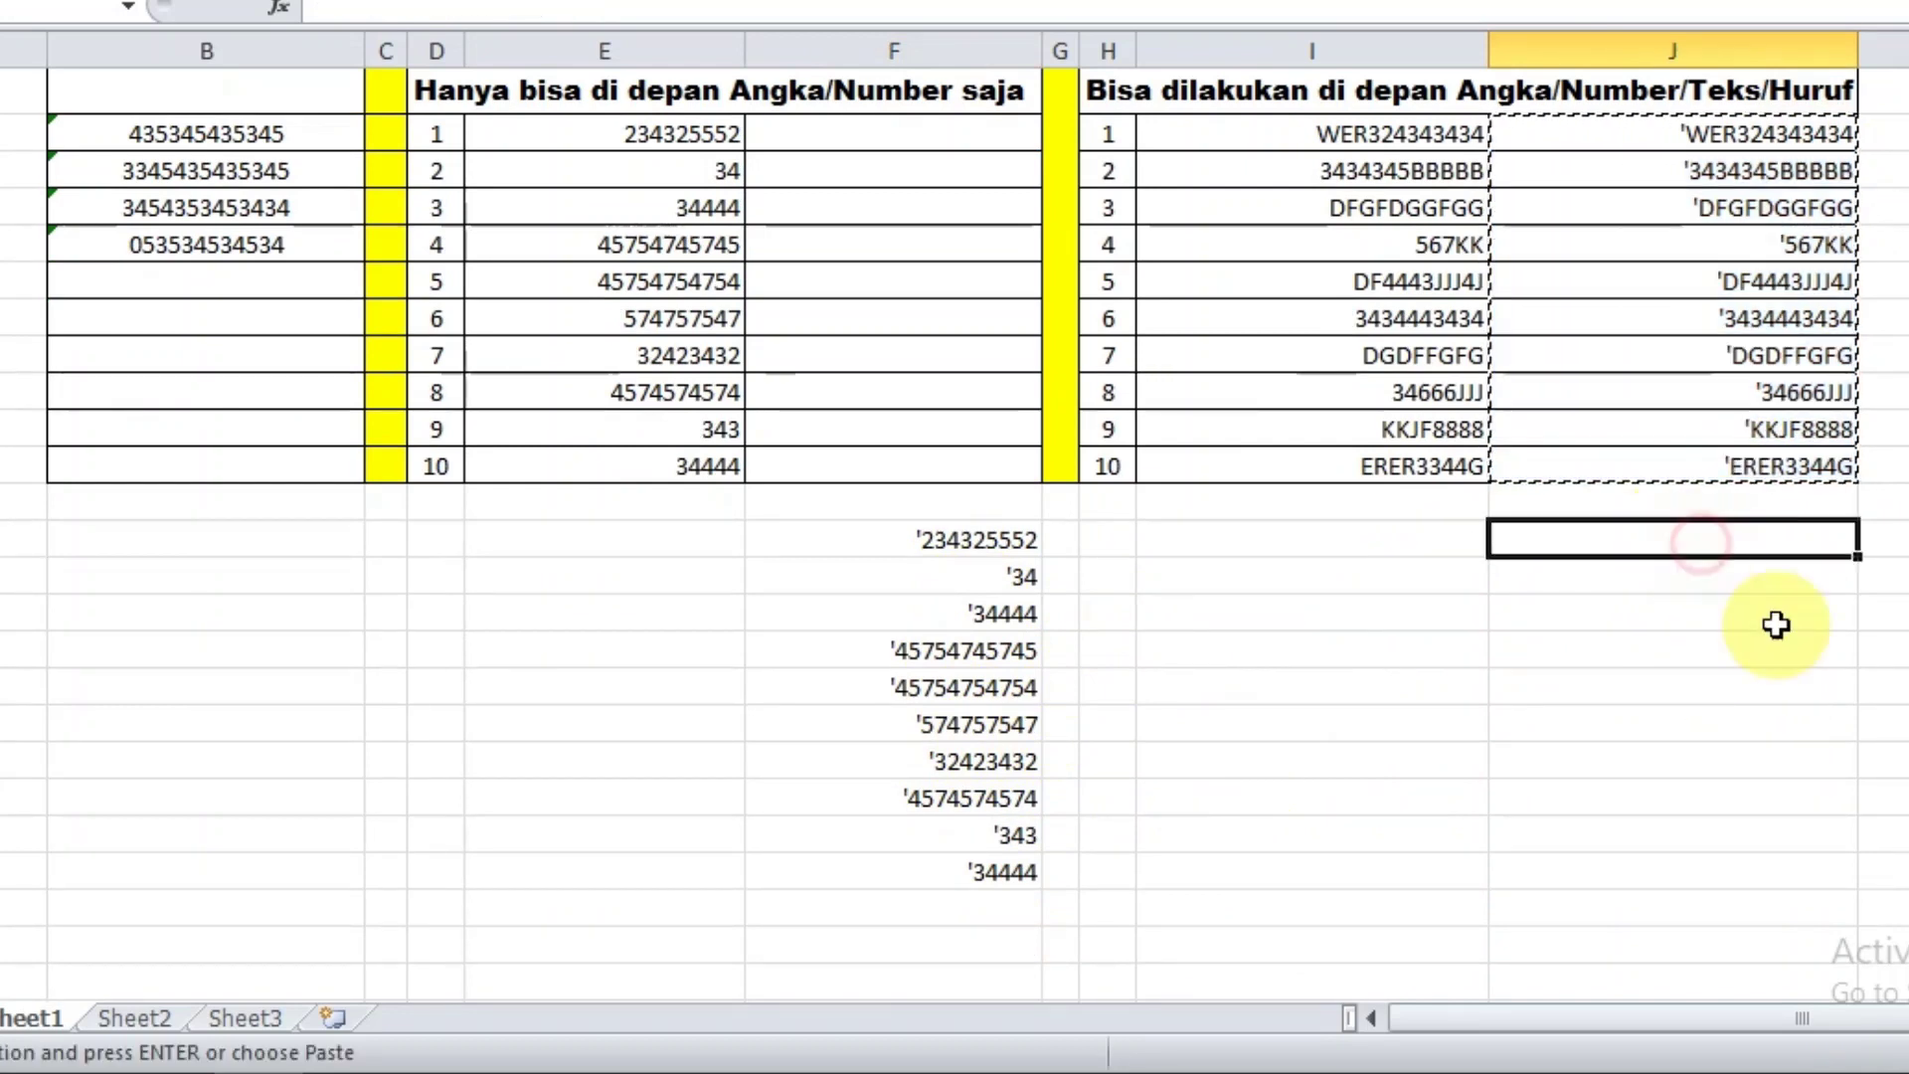
{"action": "right_click", "coordinate": [1740, 545]}
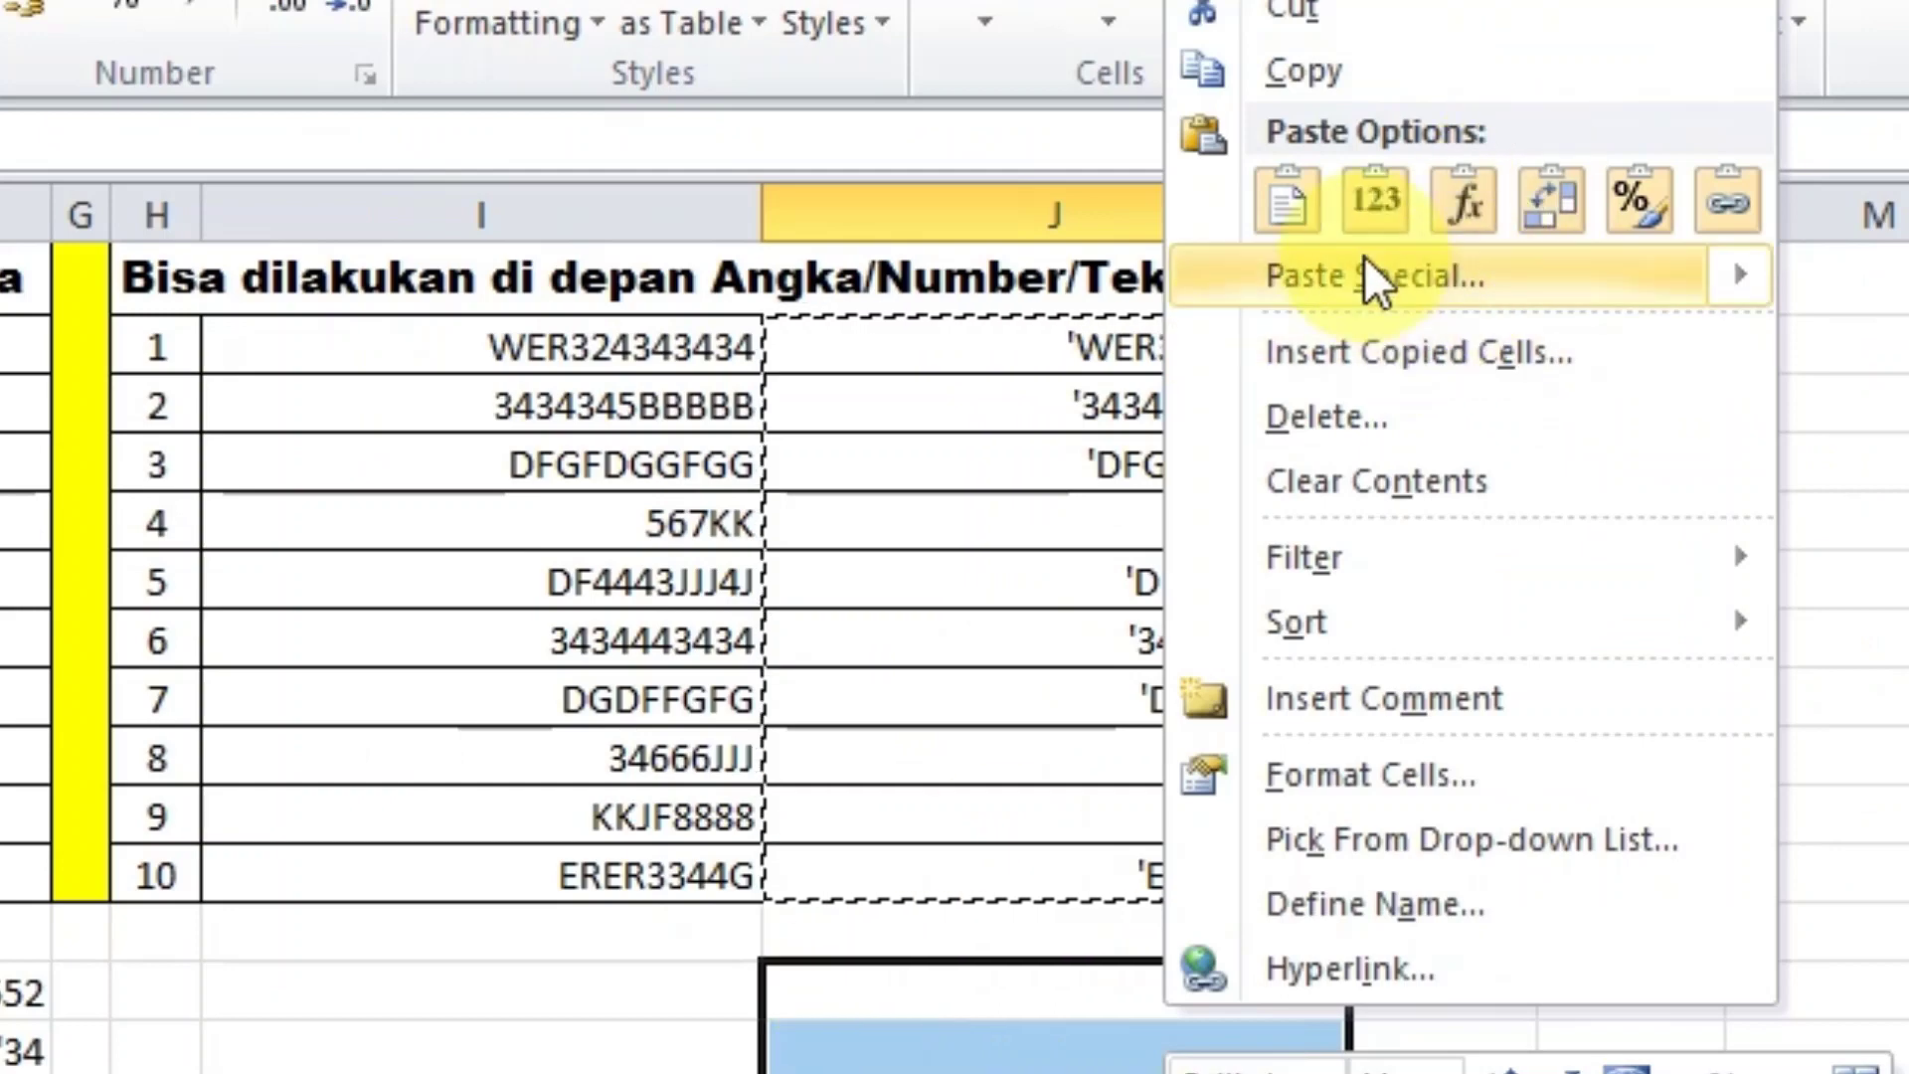
{"action": "left_click", "coordinate": [1373, 277]}
{"action": "left_click", "coordinate": [994, 30]}
{"action": "left_click", "coordinate": [1557, 631]}
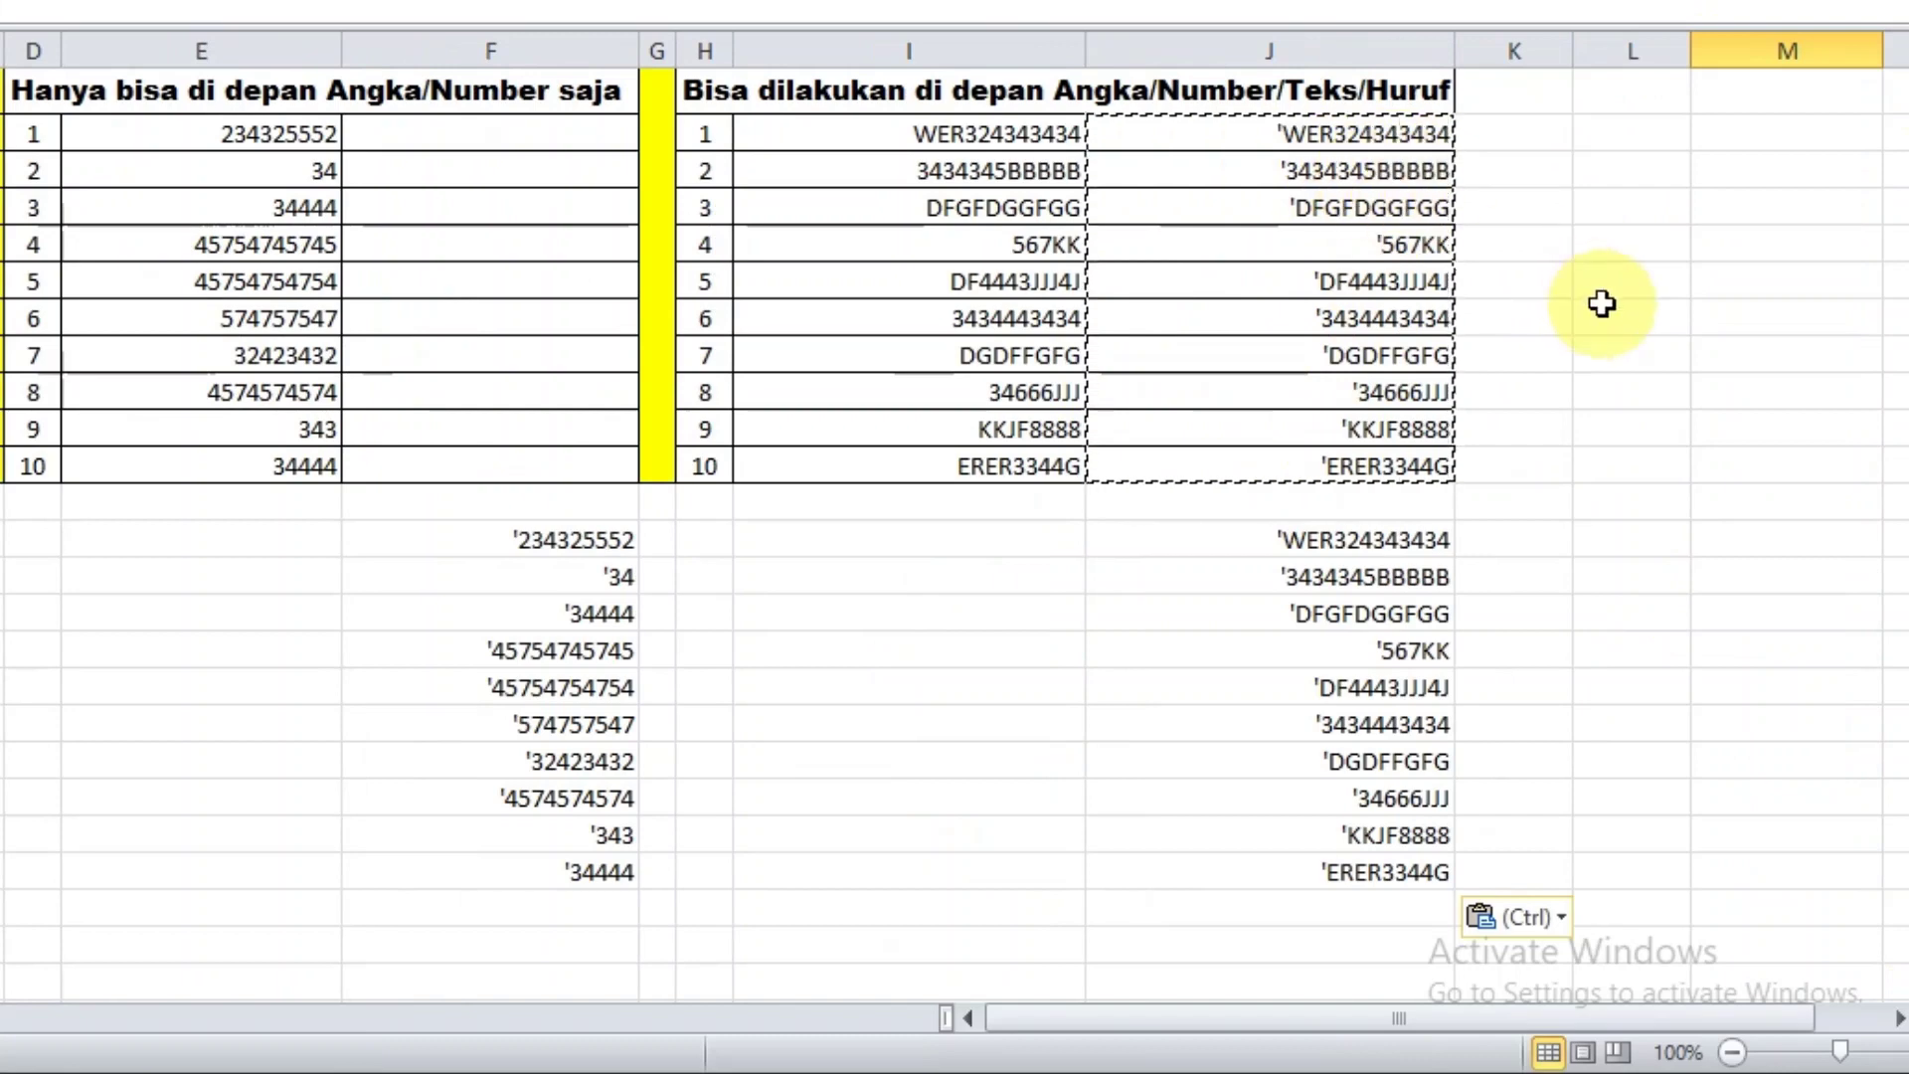
{"action": "left_click", "coordinate": [1632, 461]}
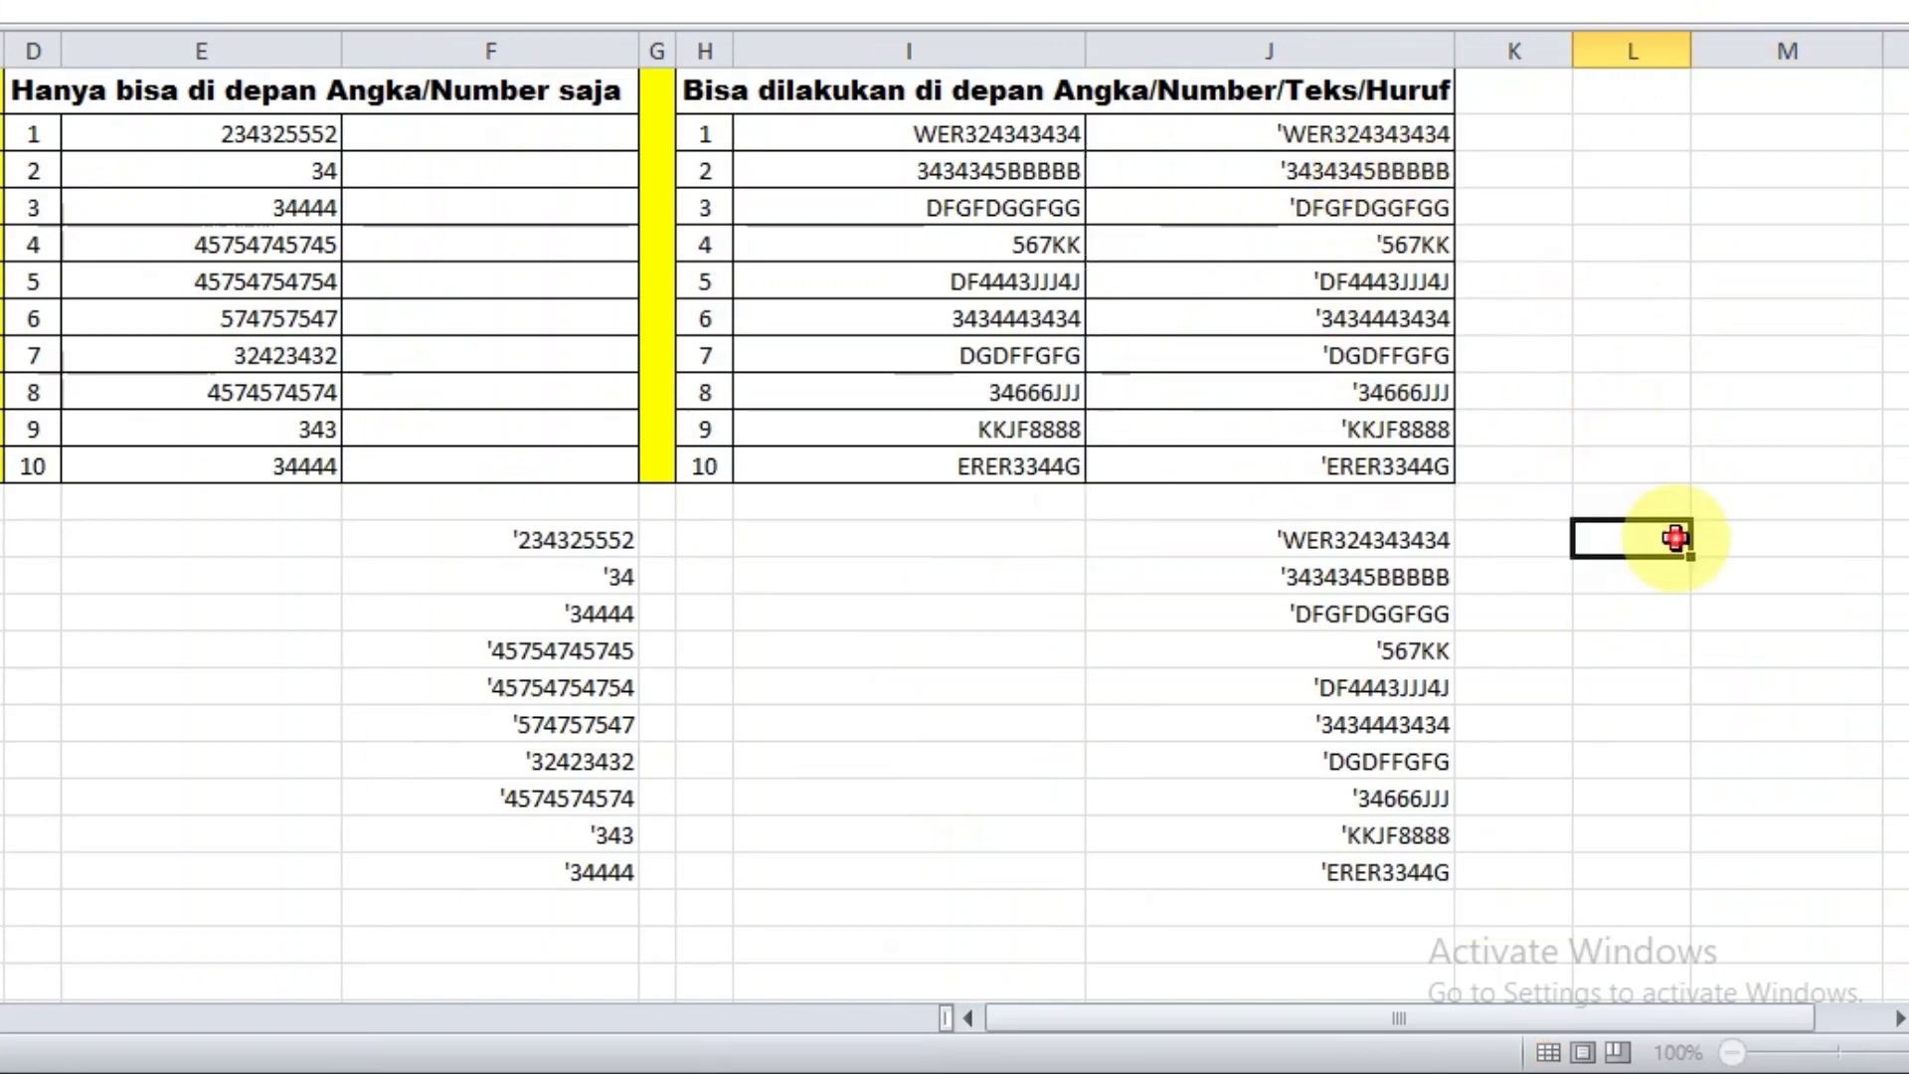
Step: Move the static TEXT values from below column F into column I, deleting the F copies
{"action": "left_click", "coordinate": [965, 650]}
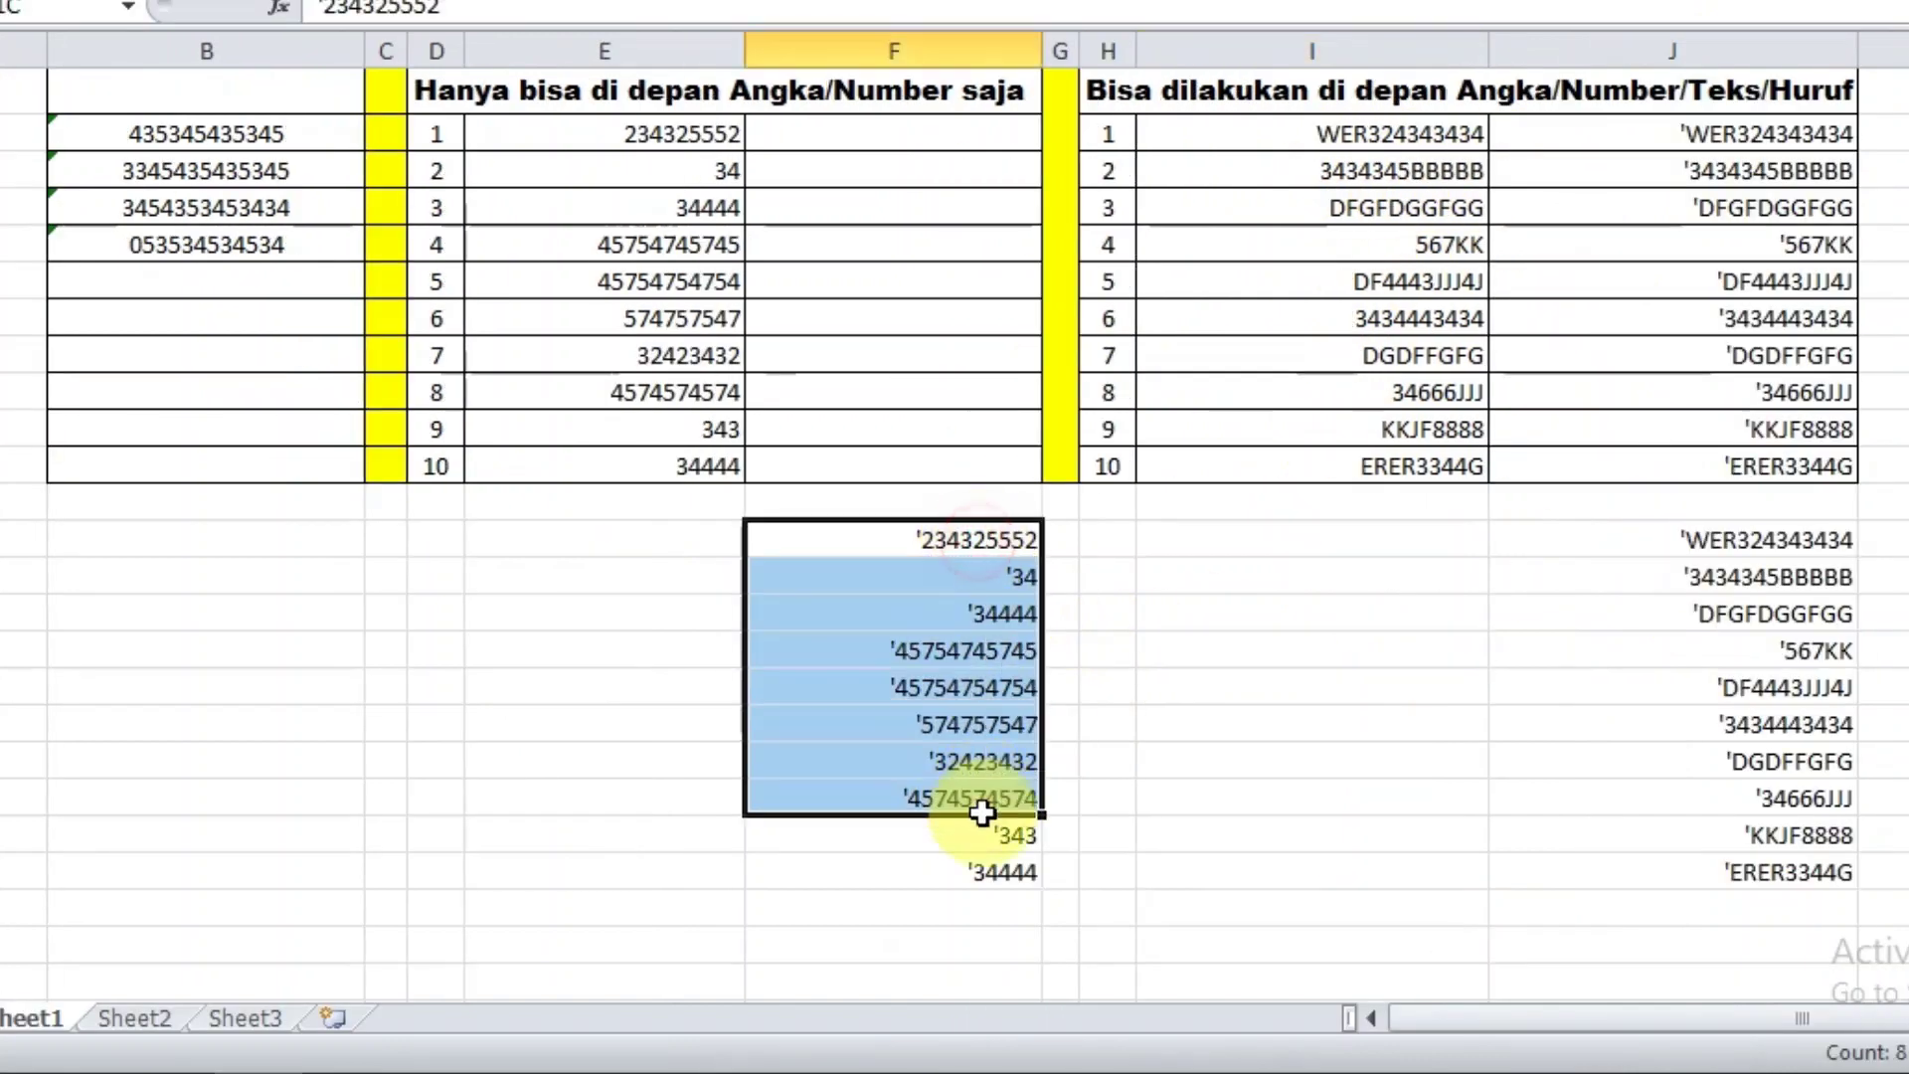
{"action": "left_click_drag", "start_coordinate": [967, 542], "coordinate": [976, 872]}
{"action": "key", "text": "ctrl+c"}
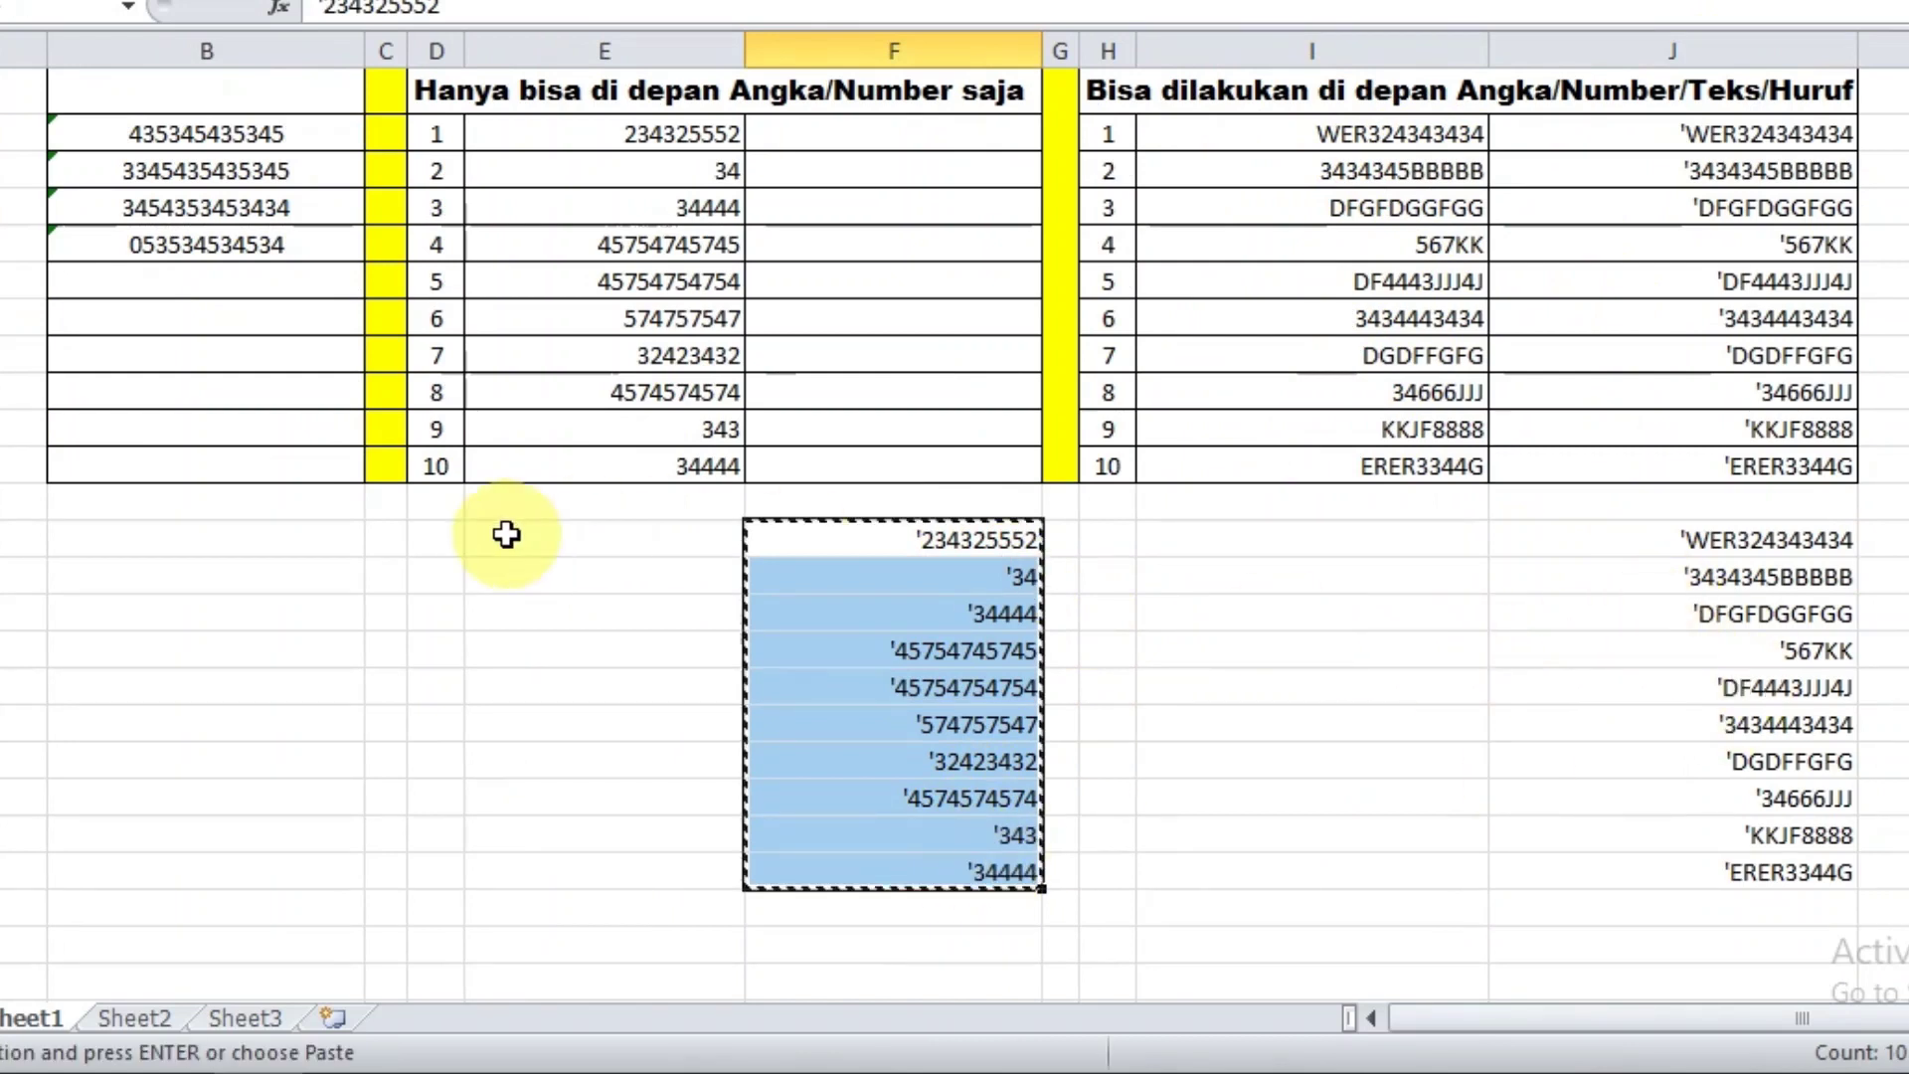
{"action": "left_click", "coordinate": [1351, 565]}
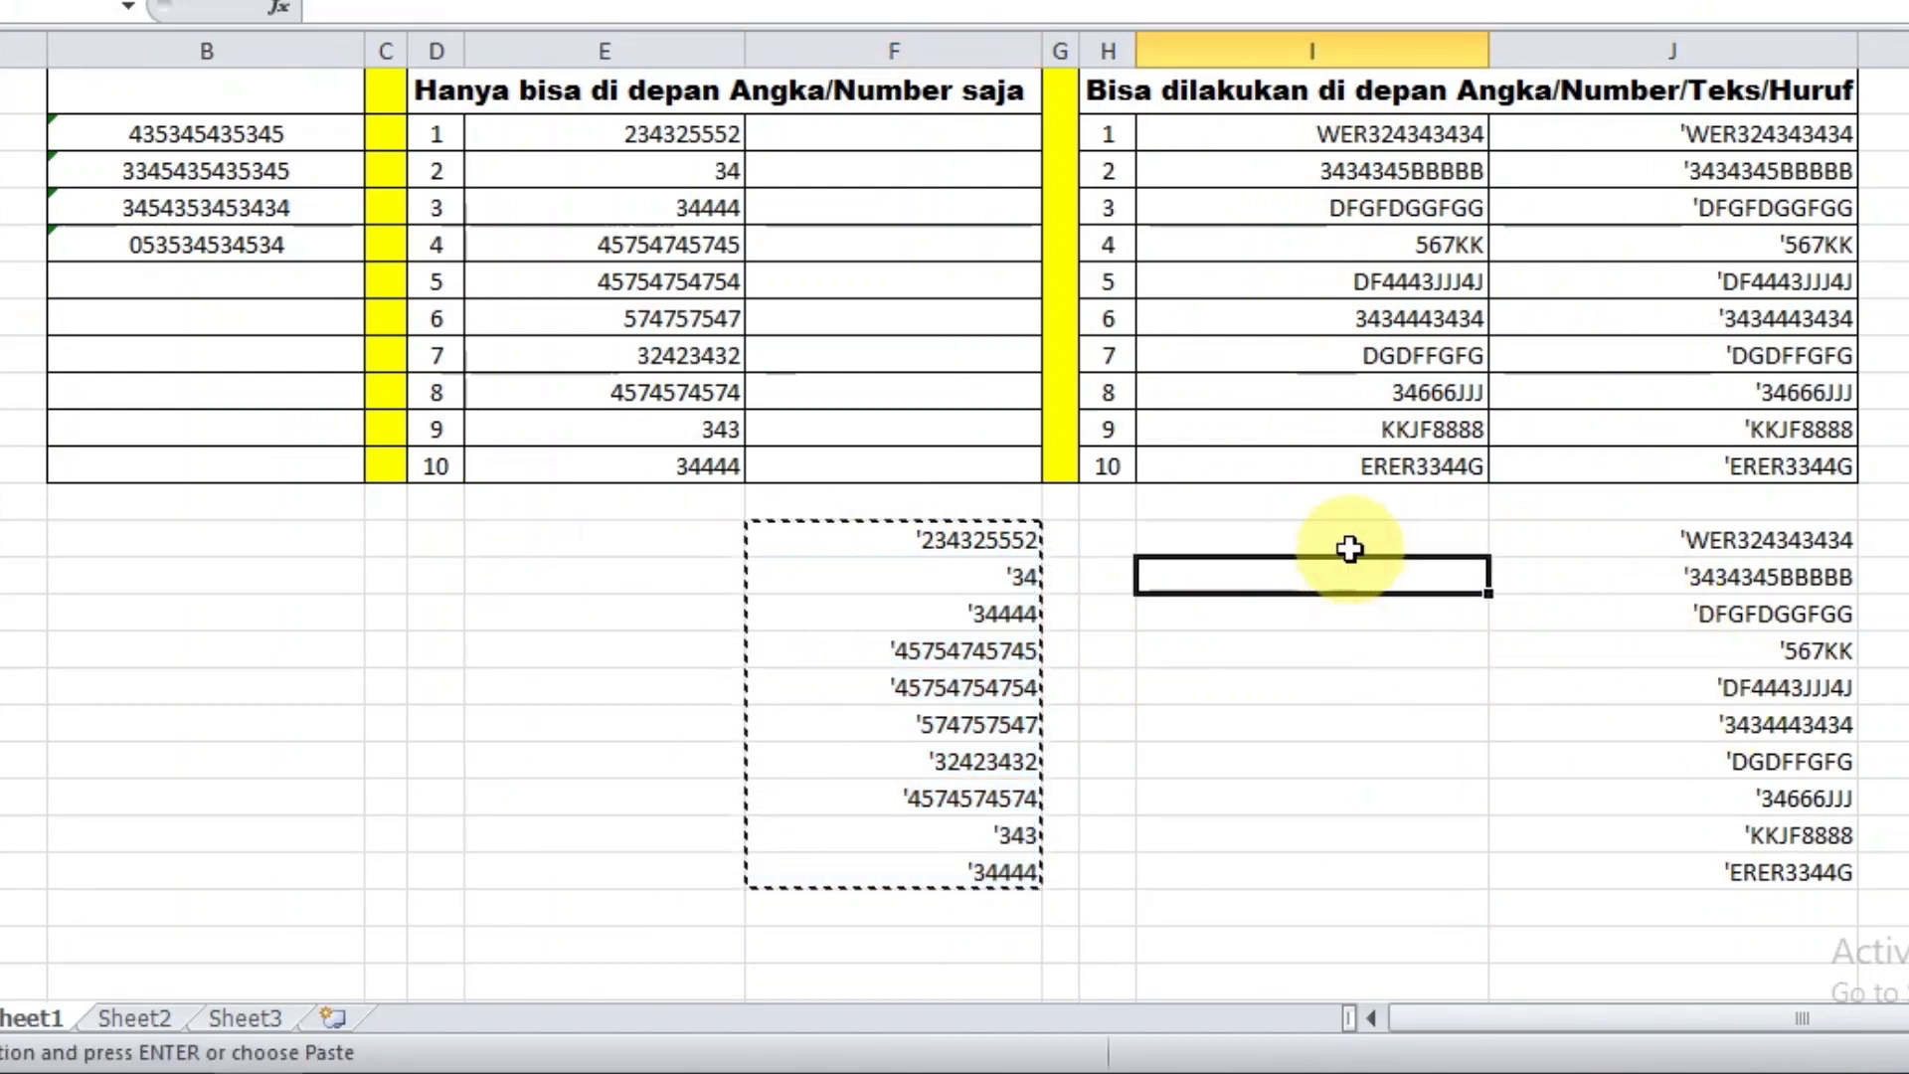
{"action": "left_click", "coordinate": [1350, 542]}
{"action": "key", "text": "ctrl+v"}
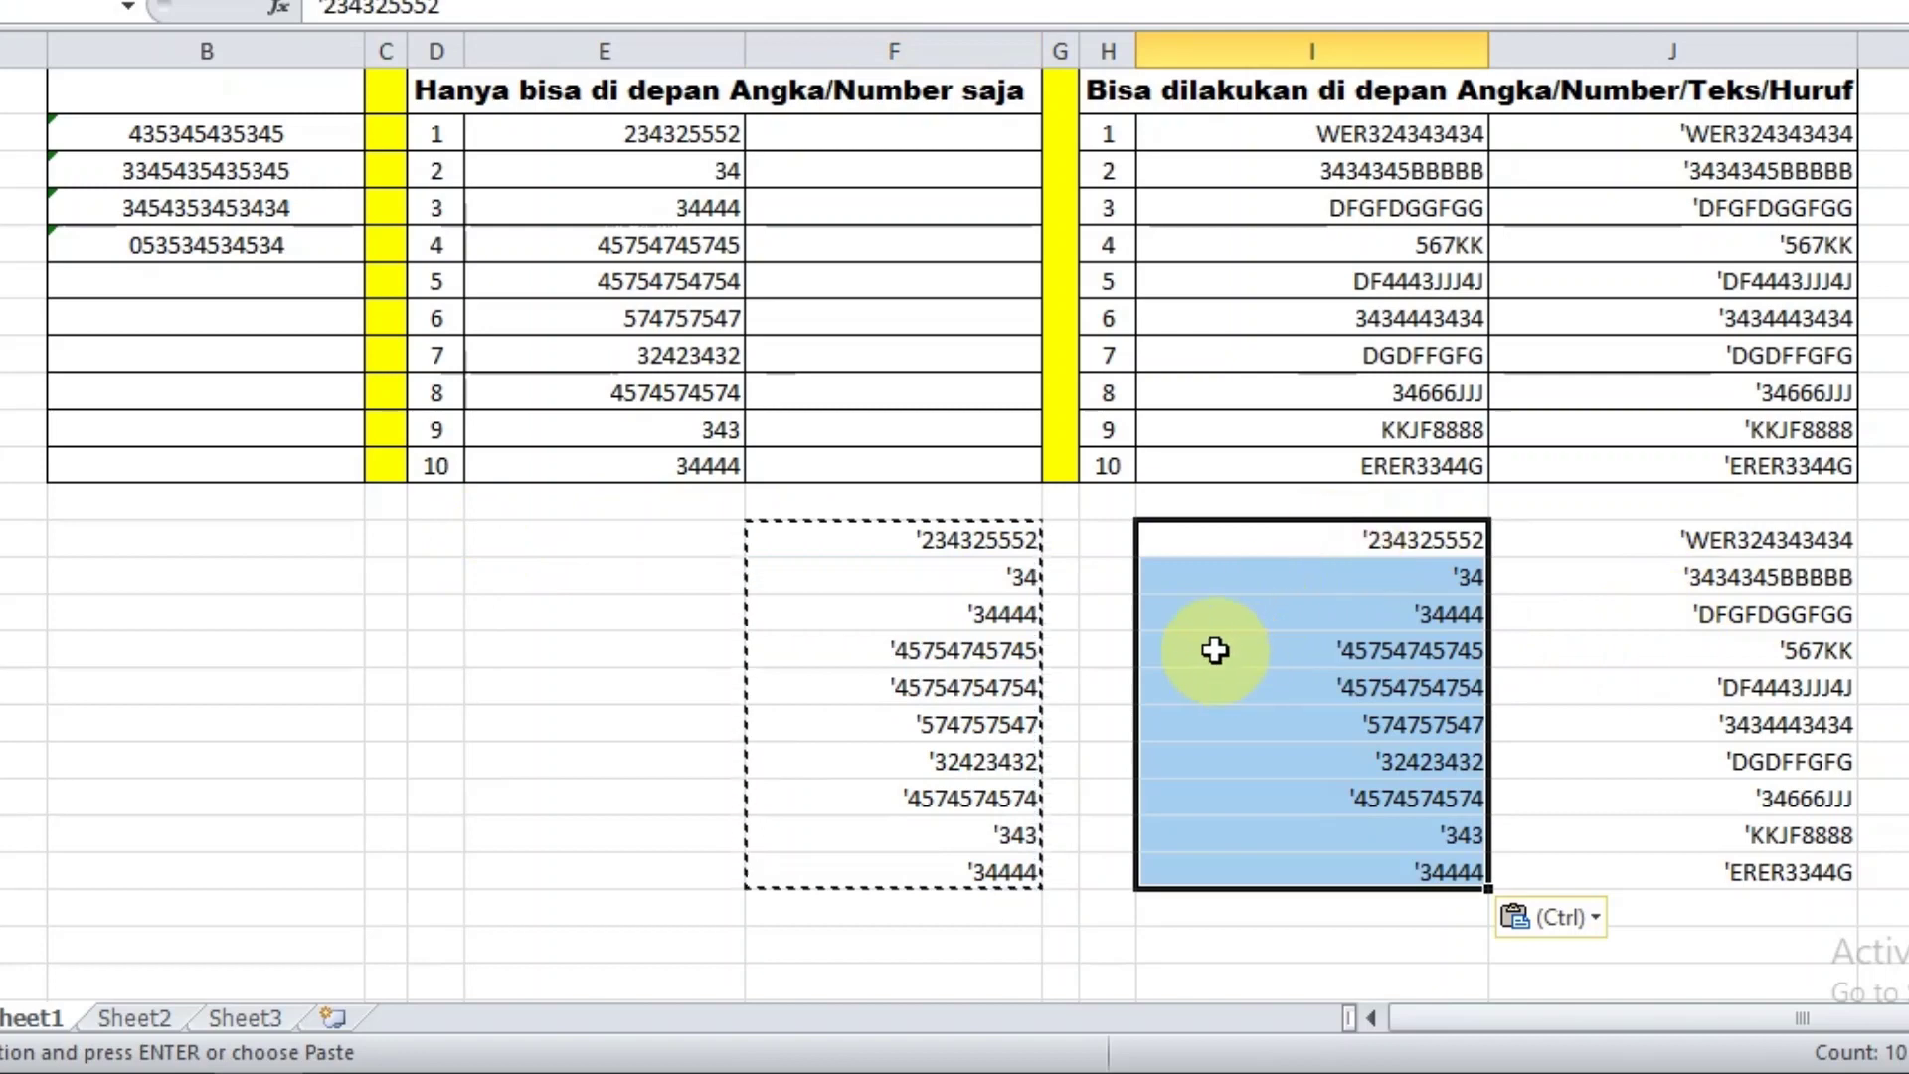
{"action": "left_click_drag", "start_coordinate": [835, 540], "coordinate": [879, 874]}
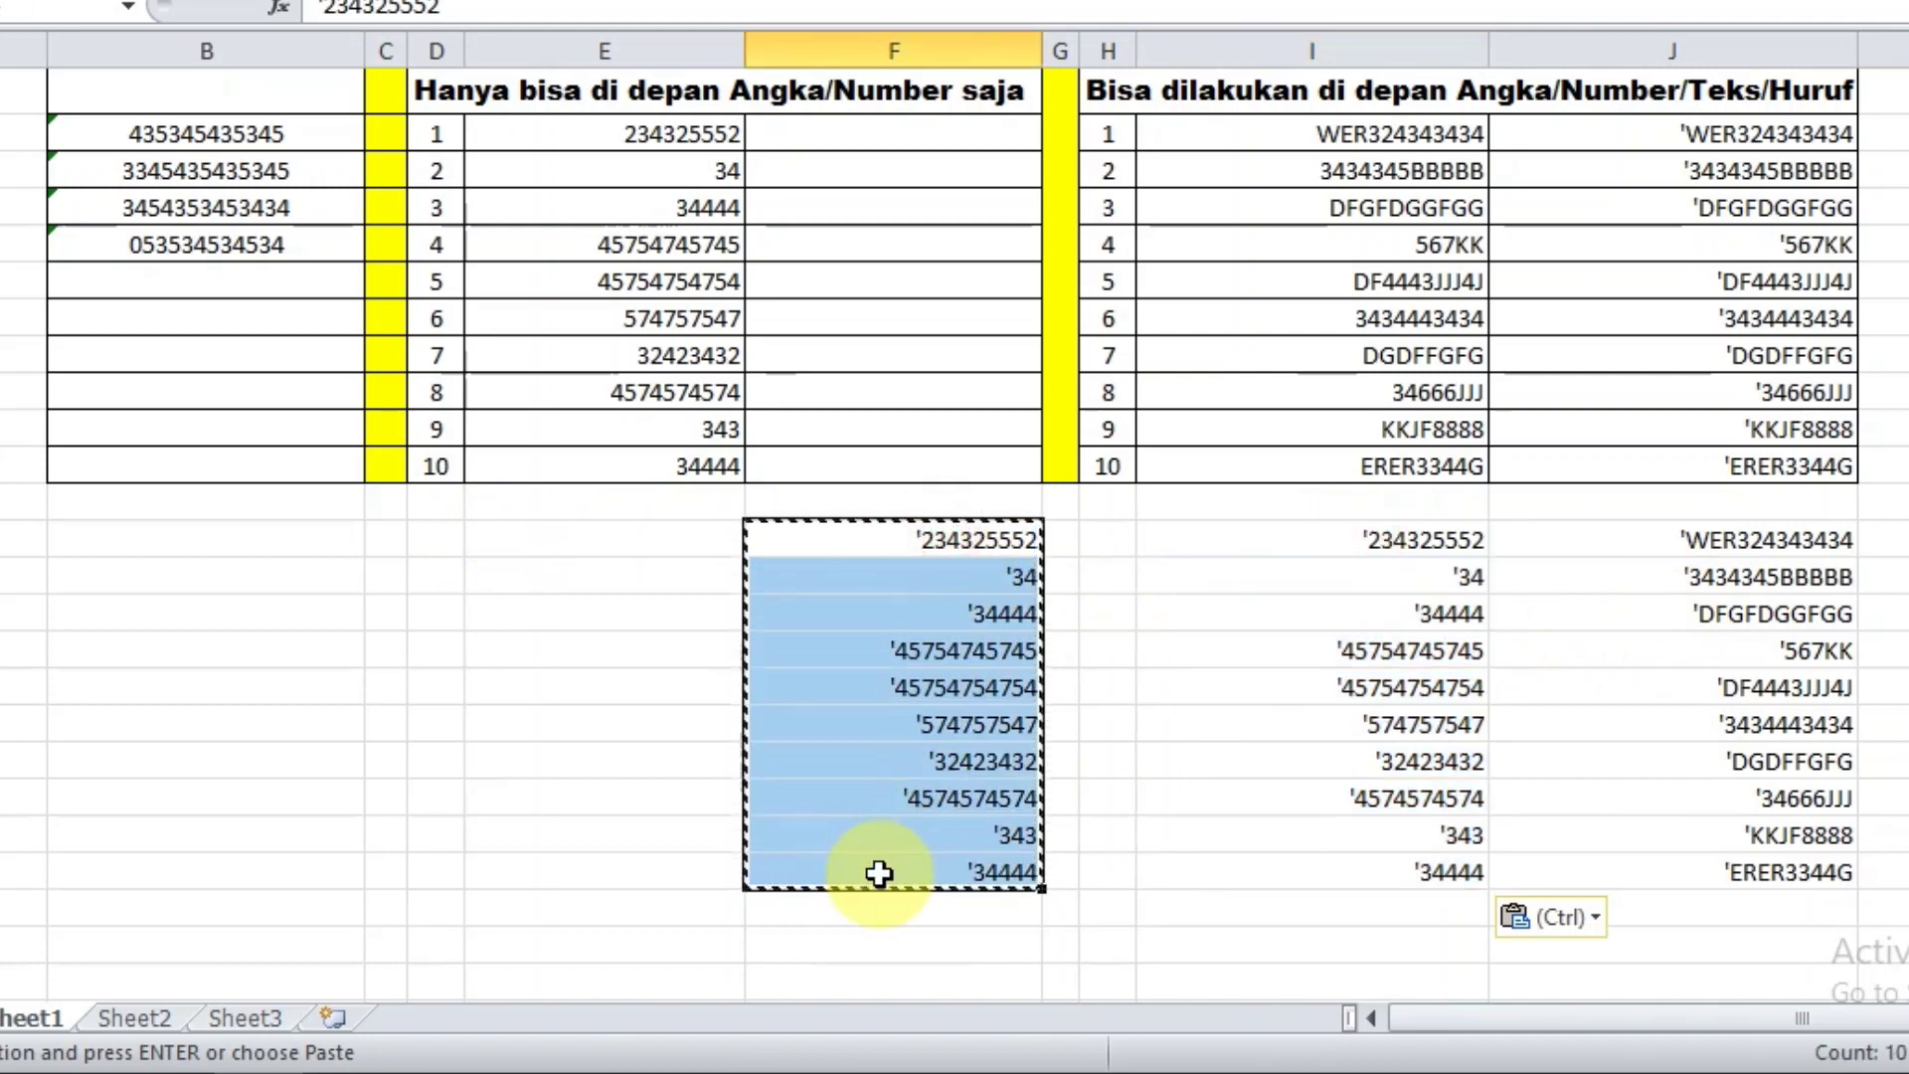
{"action": "key", "text": "Delete"}
{"action": "scroll", "coordinate": [865, 795], "scroll_direction": "up", "scroll_amount": 5}
{"action": "left_click", "coordinate": [775, 701]}
{"action": "scroll", "coordinate": [1697, 615], "scroll_direction": "down", "scroll_amount": 4}
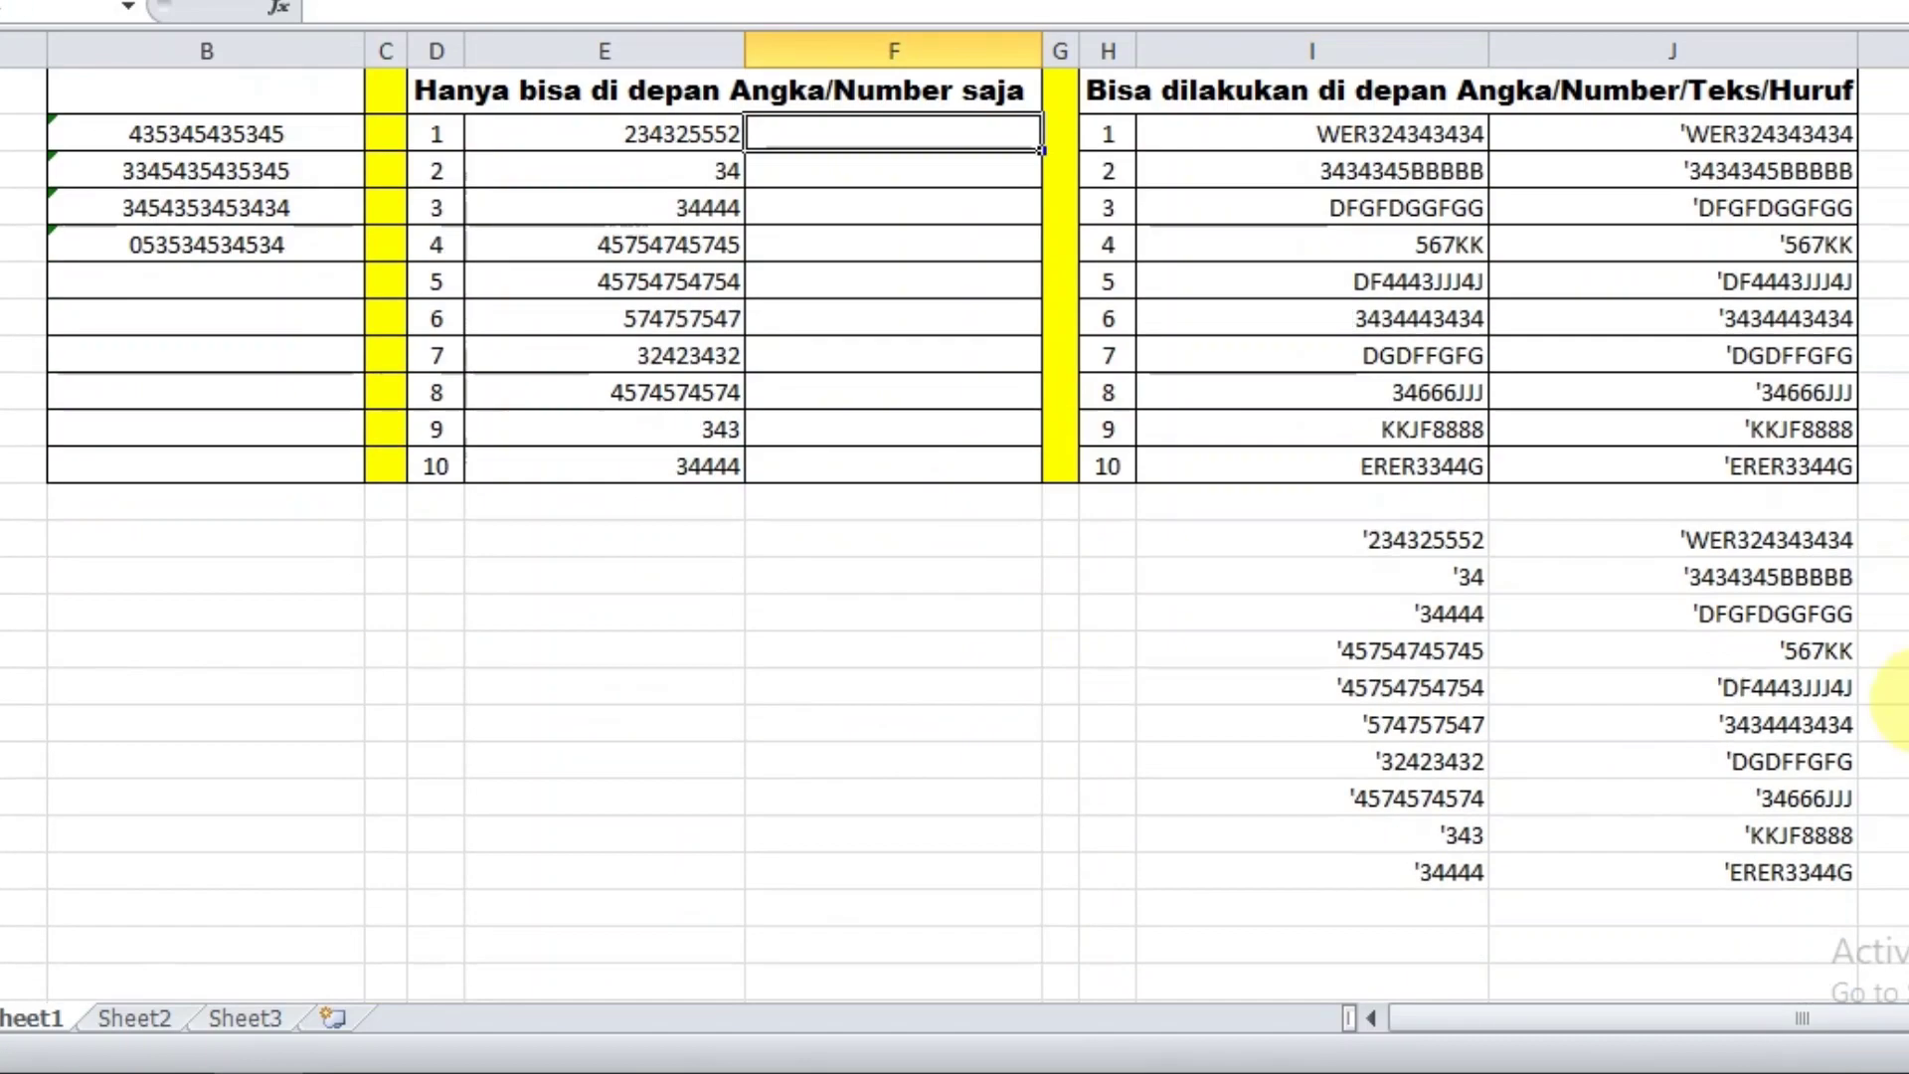
{"action": "scroll", "coordinate": [554, 856], "scroll_direction": "up", "scroll_amount": 3}
{"action": "scroll", "coordinate": [554, 856], "scroll_direction": "up", "scroll_amount": 2}
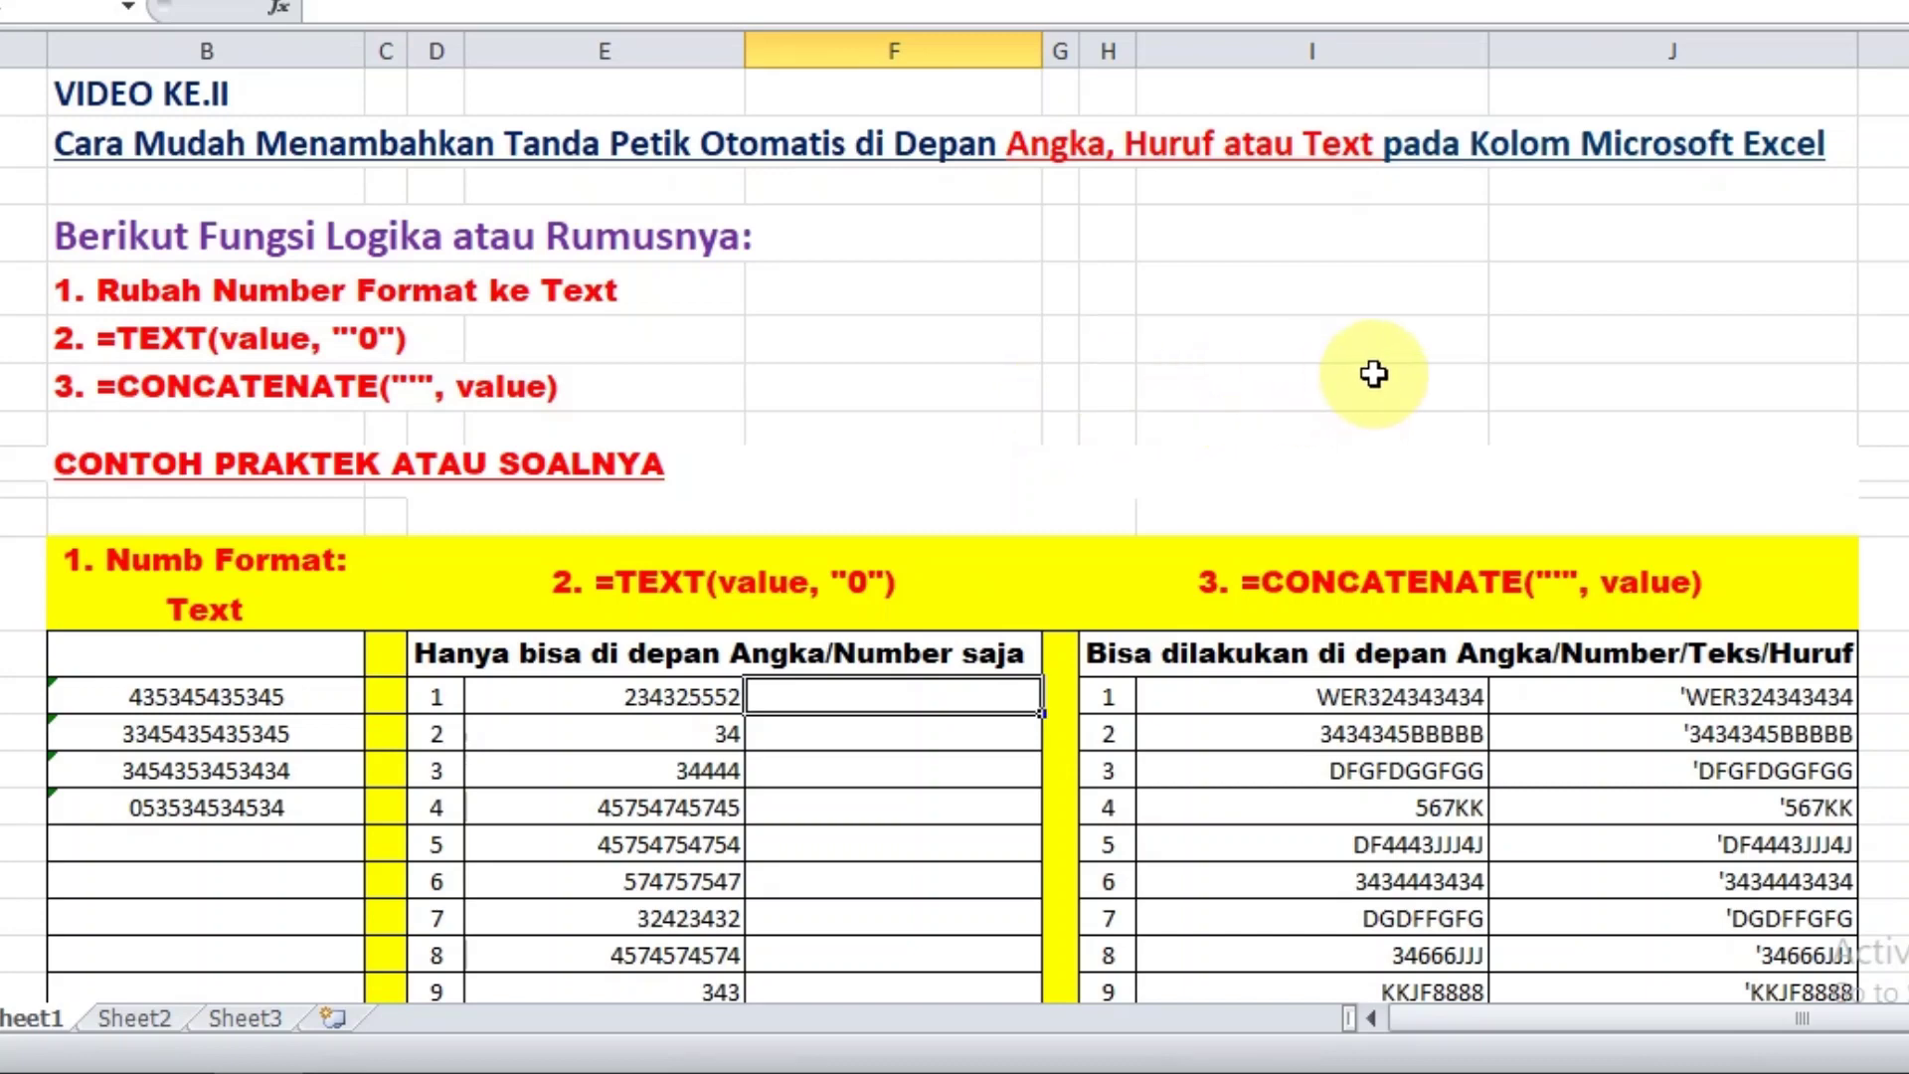
{"action": "scroll", "coordinate": [1177, 570], "scroll_direction": "down", "scroll_amount": 1}
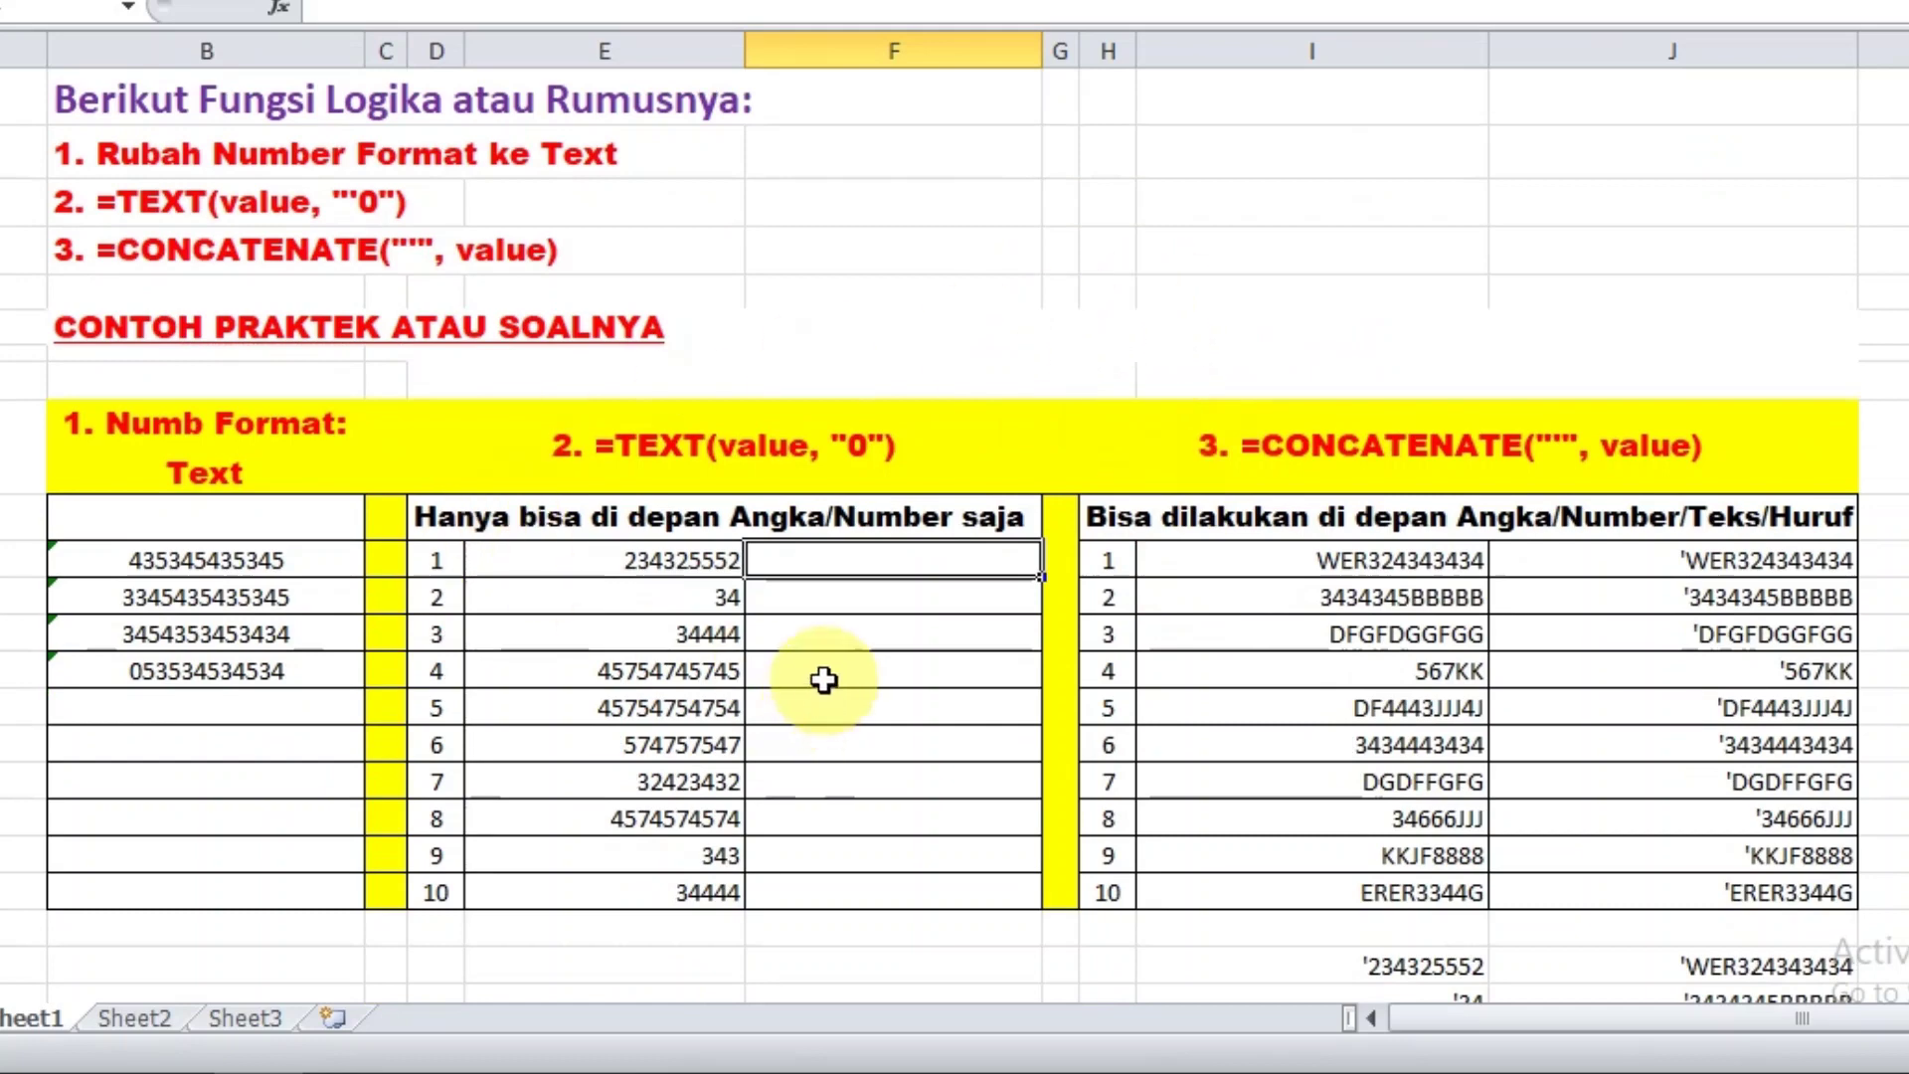
{"action": "scroll", "coordinate": [1695, 443], "scroll_direction": "down", "scroll_amount": 3}
{"action": "scroll", "coordinate": [1696, 443], "scroll_direction": "up", "scroll_amount": 2}
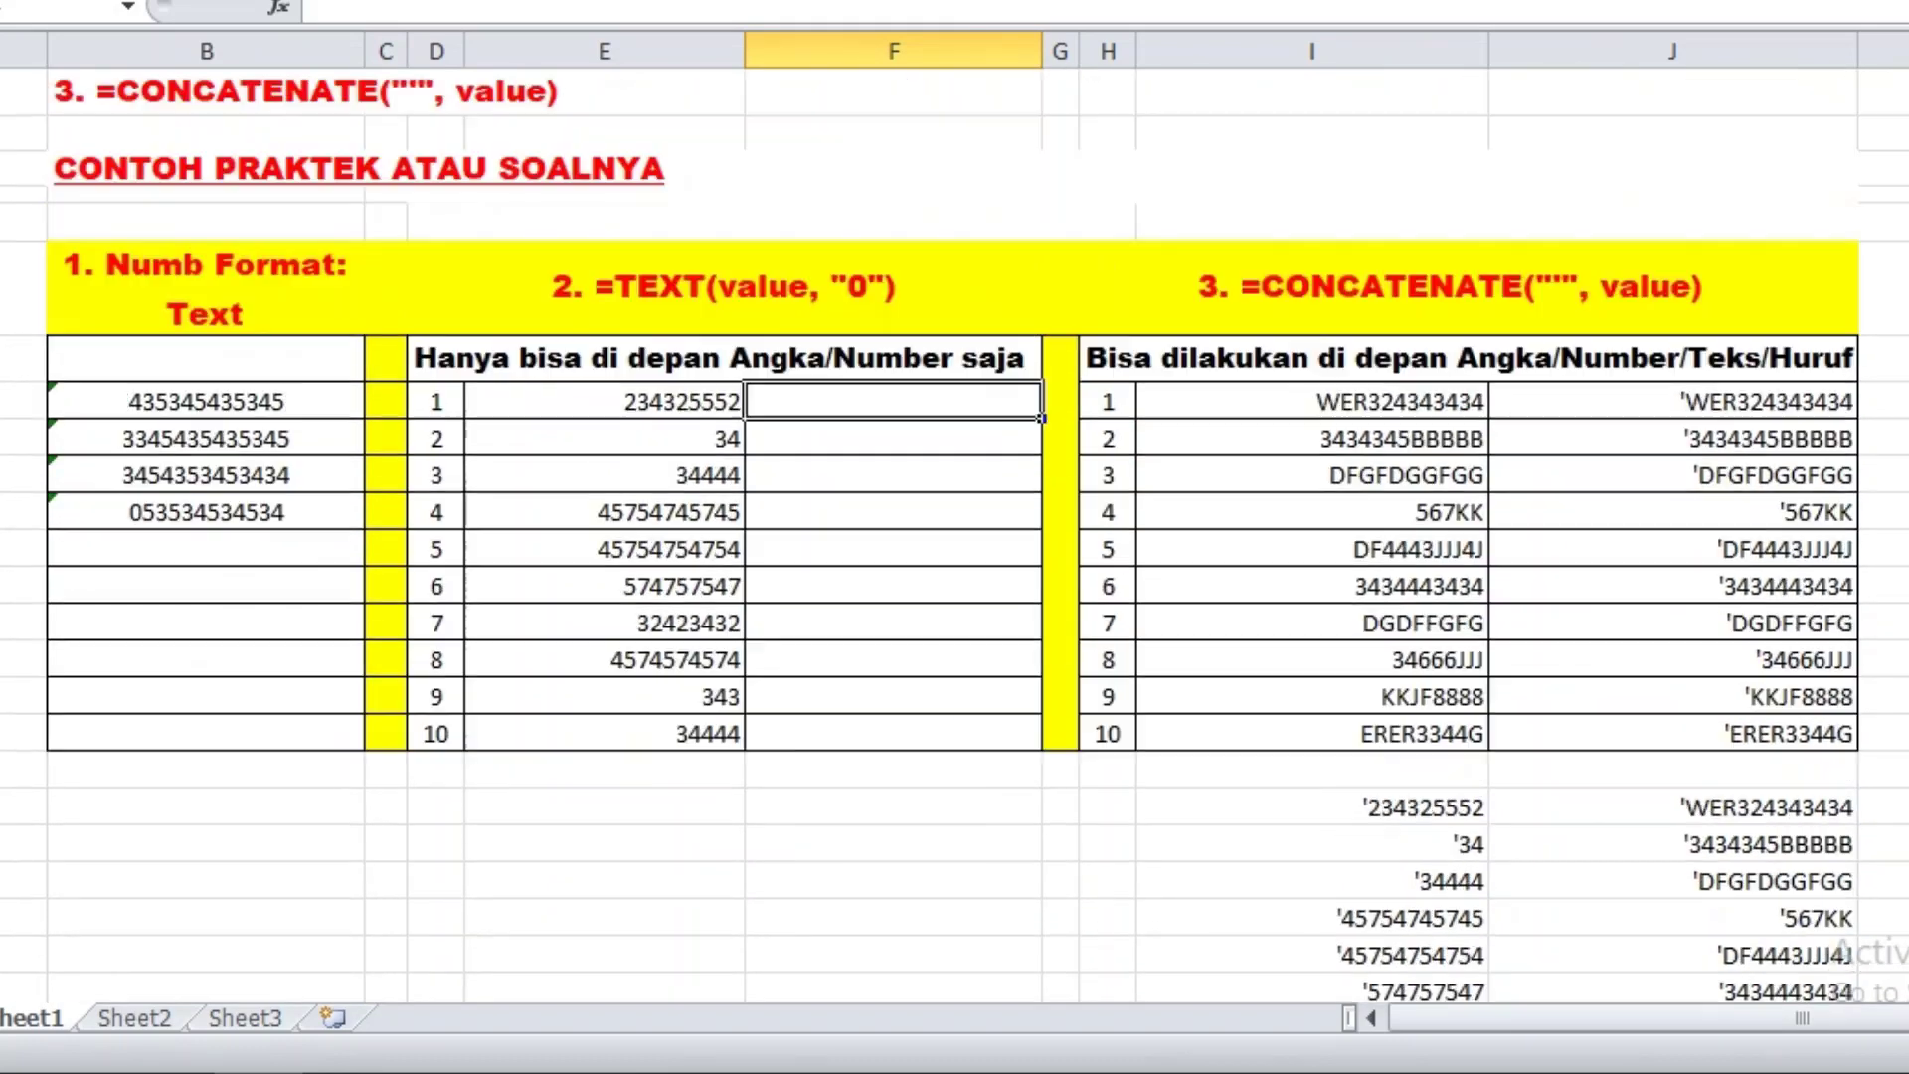
{"action": "scroll", "coordinate": [955, 537], "scroll_direction": "up", "scroll_amount": 1}
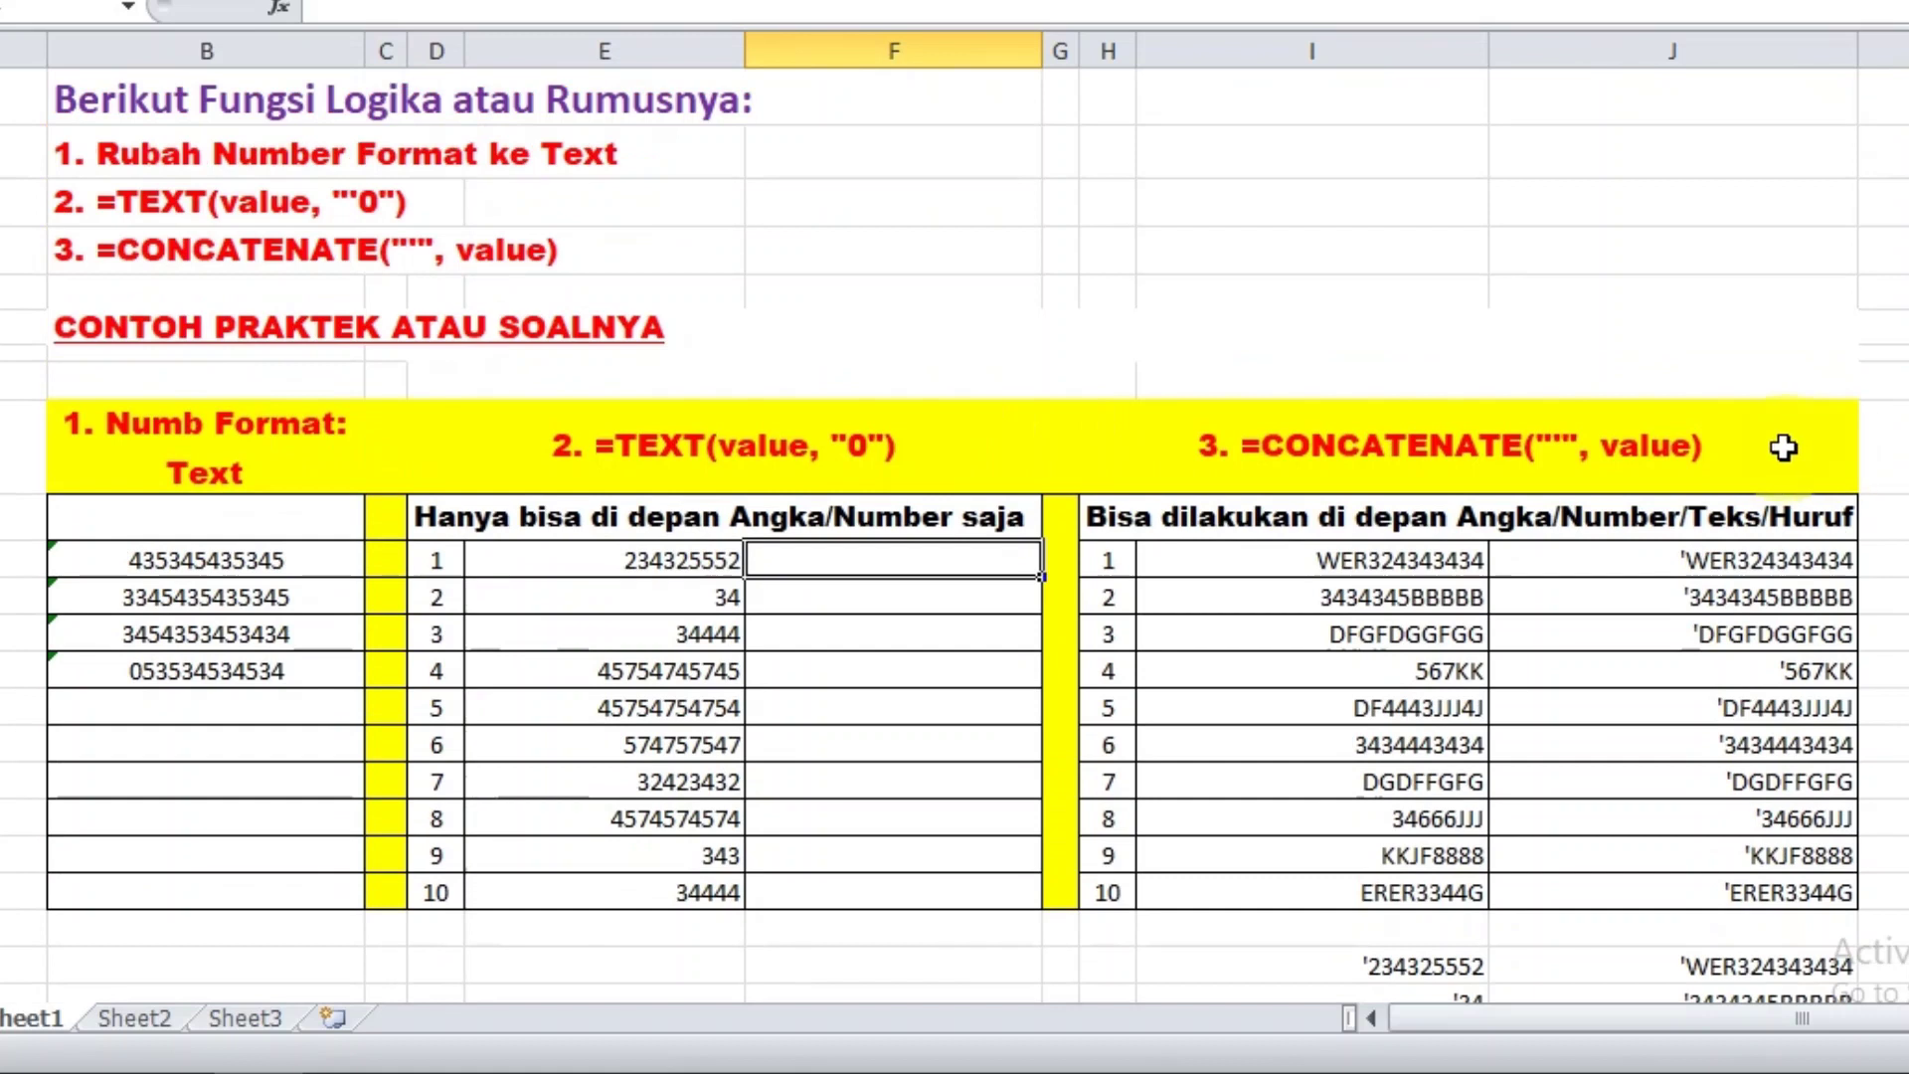
{"action": "scroll", "coordinate": [1784, 448], "scroll_direction": "down", "scroll_amount": 2}
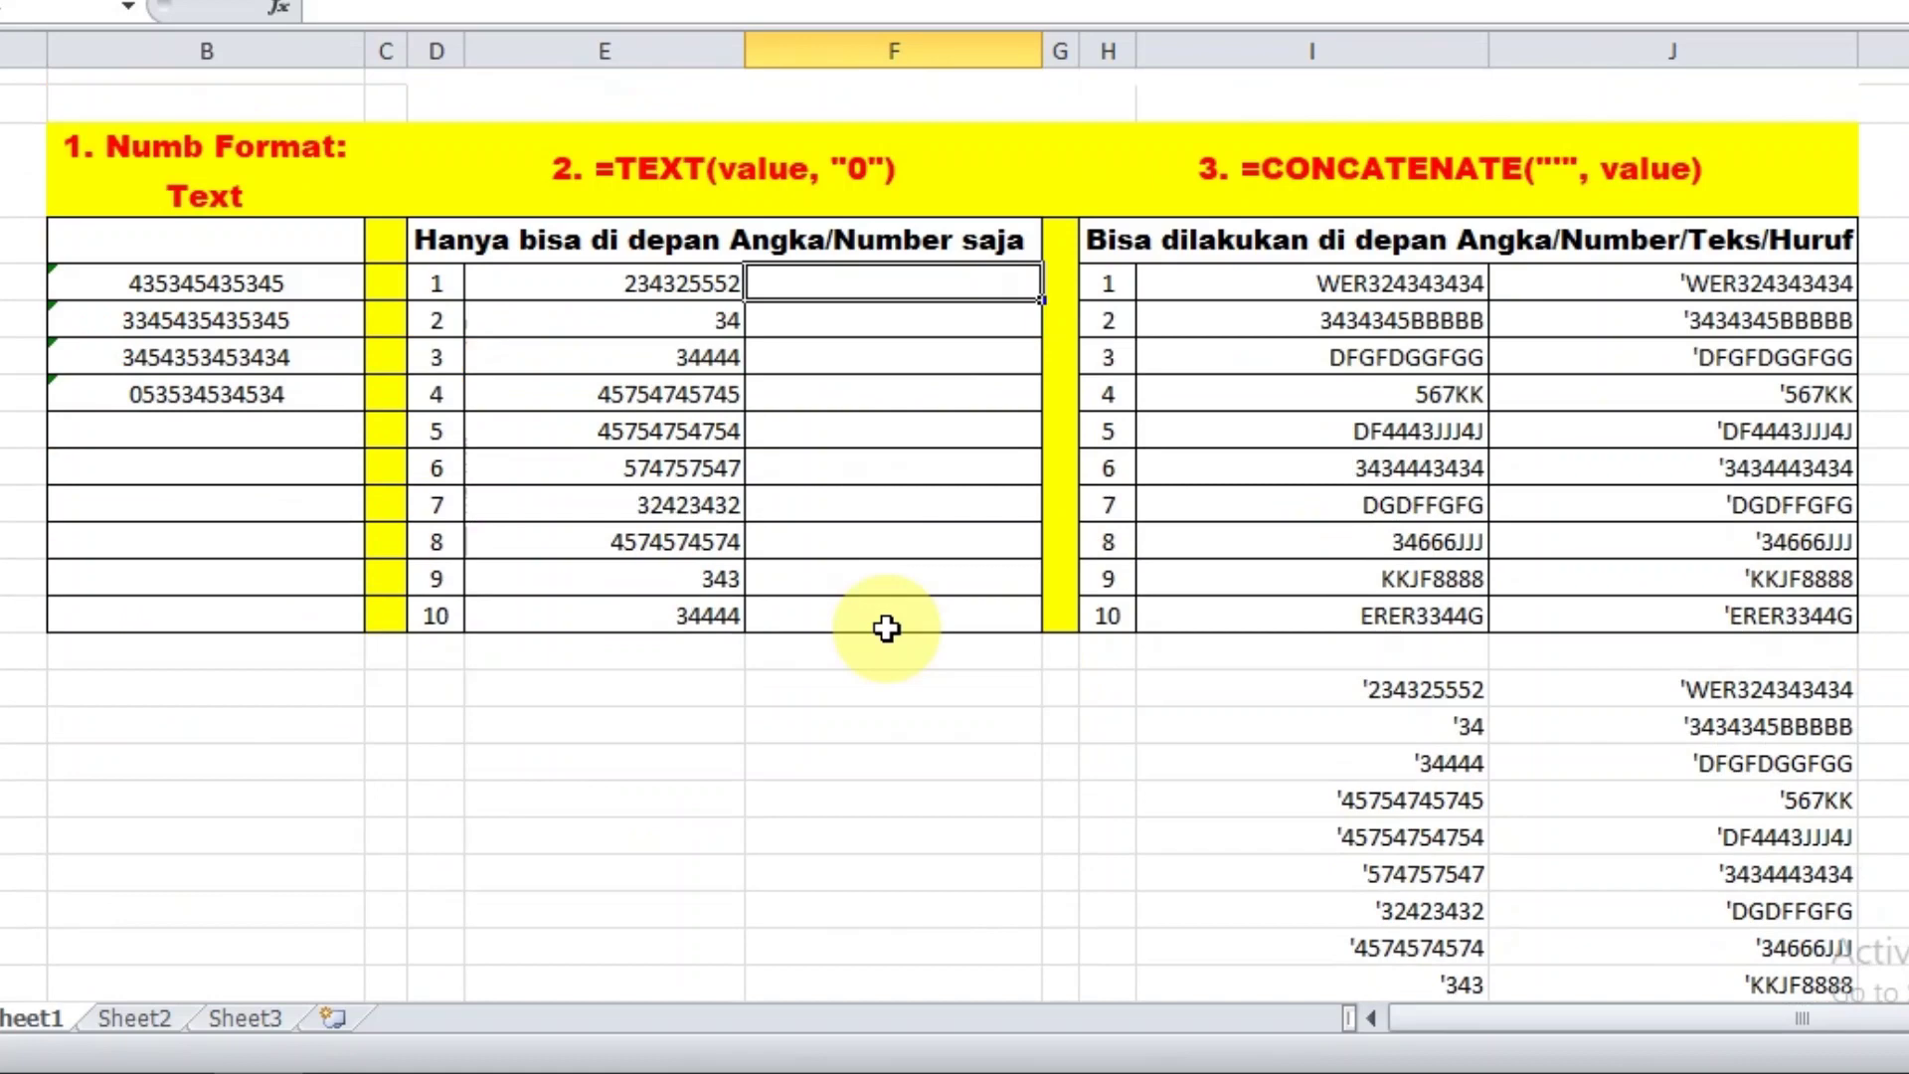
{"action": "scroll", "coordinate": [885, 795], "scroll_direction": "up", "scroll_amount": 1}
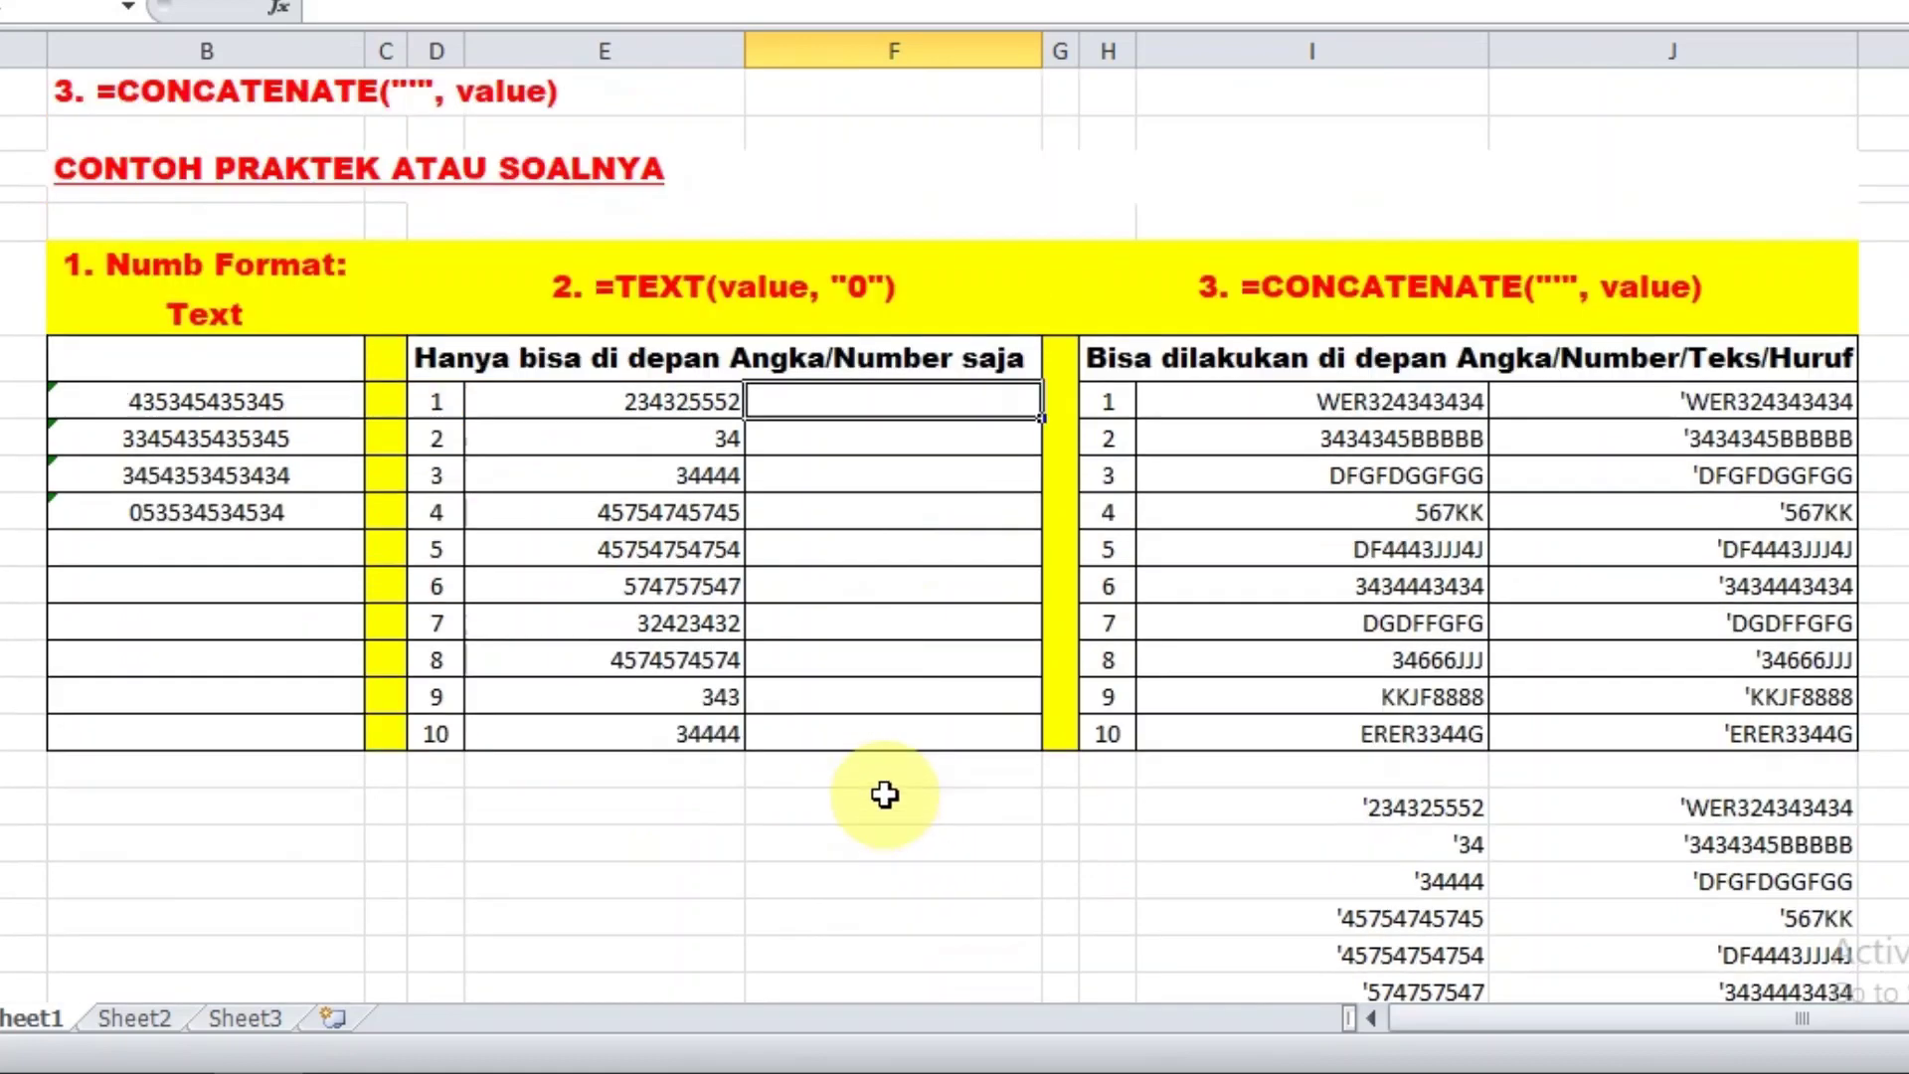
{"action": "scroll", "coordinate": [885, 795], "scroll_direction": "up", "scroll_amount": 1}
{"action": "scroll", "coordinate": [885, 795], "scroll_direction": "down", "scroll_amount": 2}
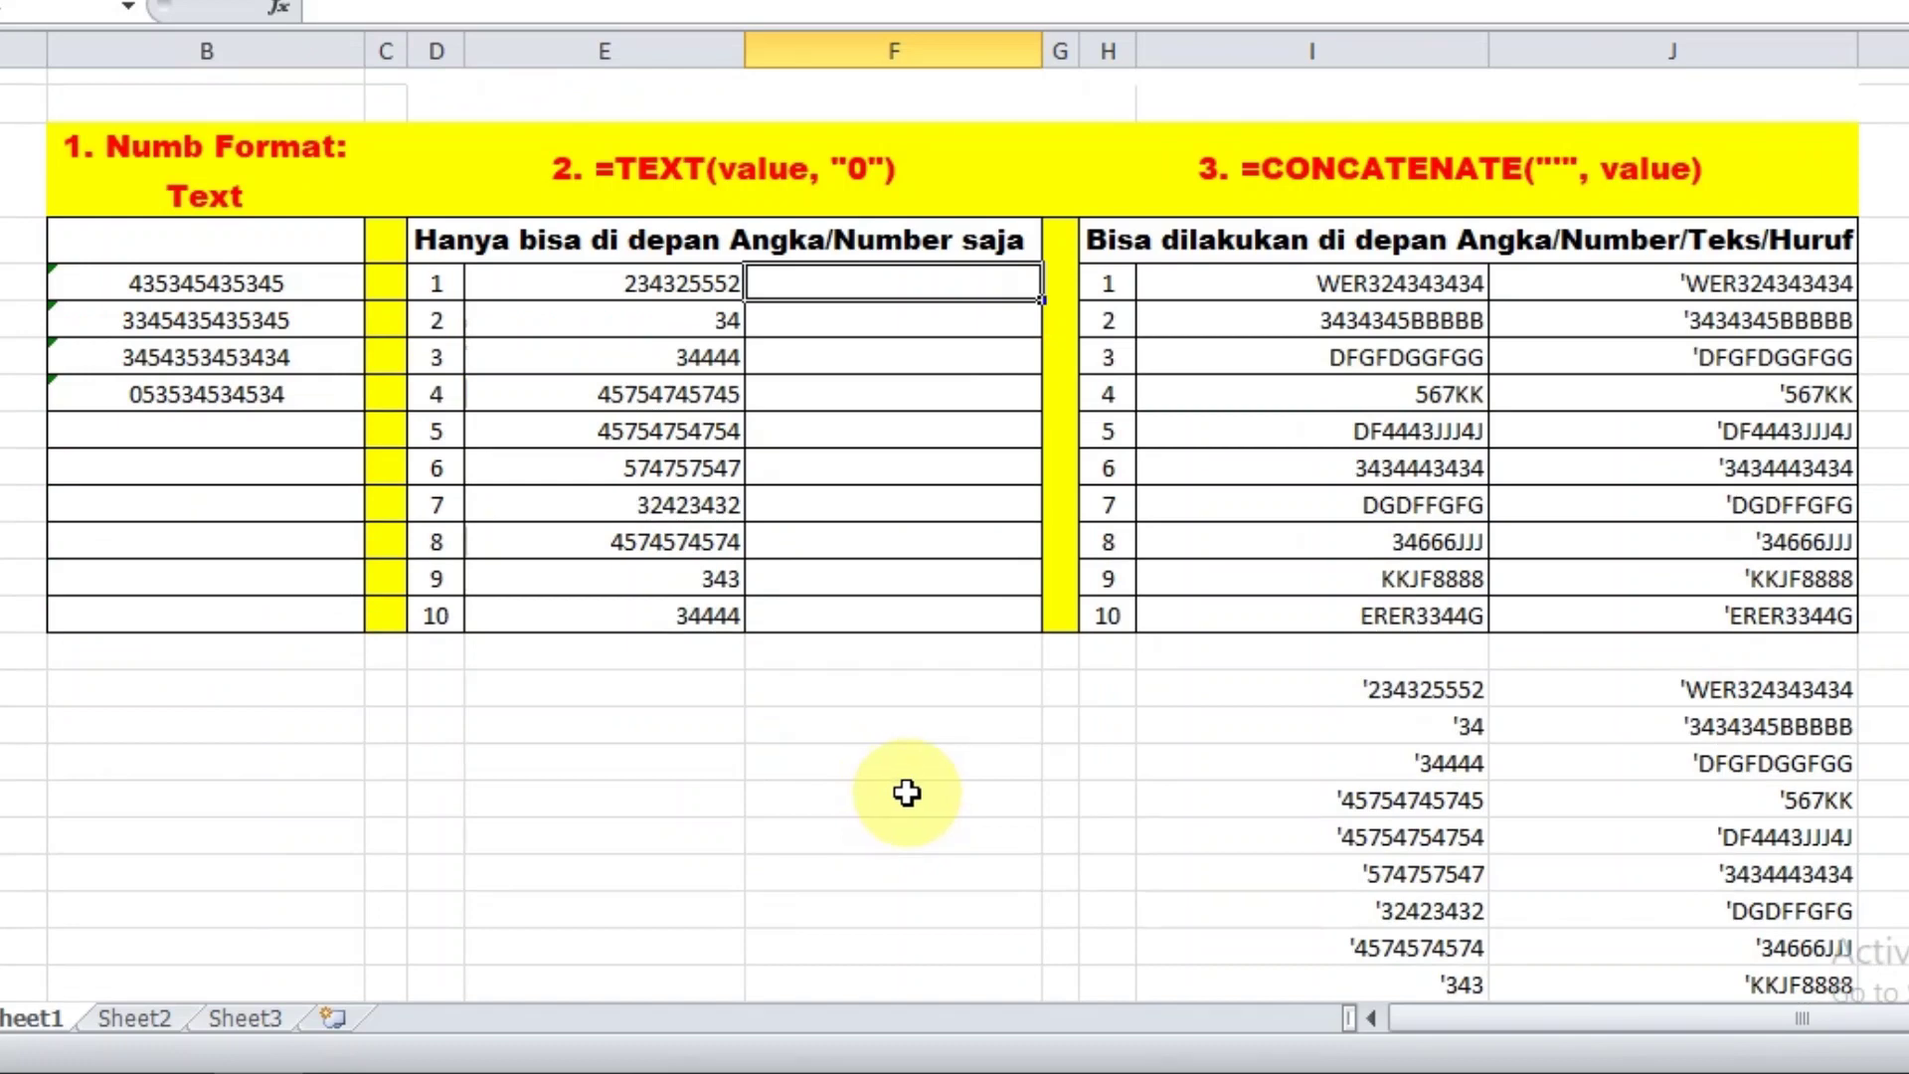
{"action": "scroll", "coordinate": [907, 792], "scroll_direction": "up", "scroll_amount": 3}
{"action": "scroll", "coordinate": [907, 792], "scroll_direction": "up", "scroll_amount": 1}
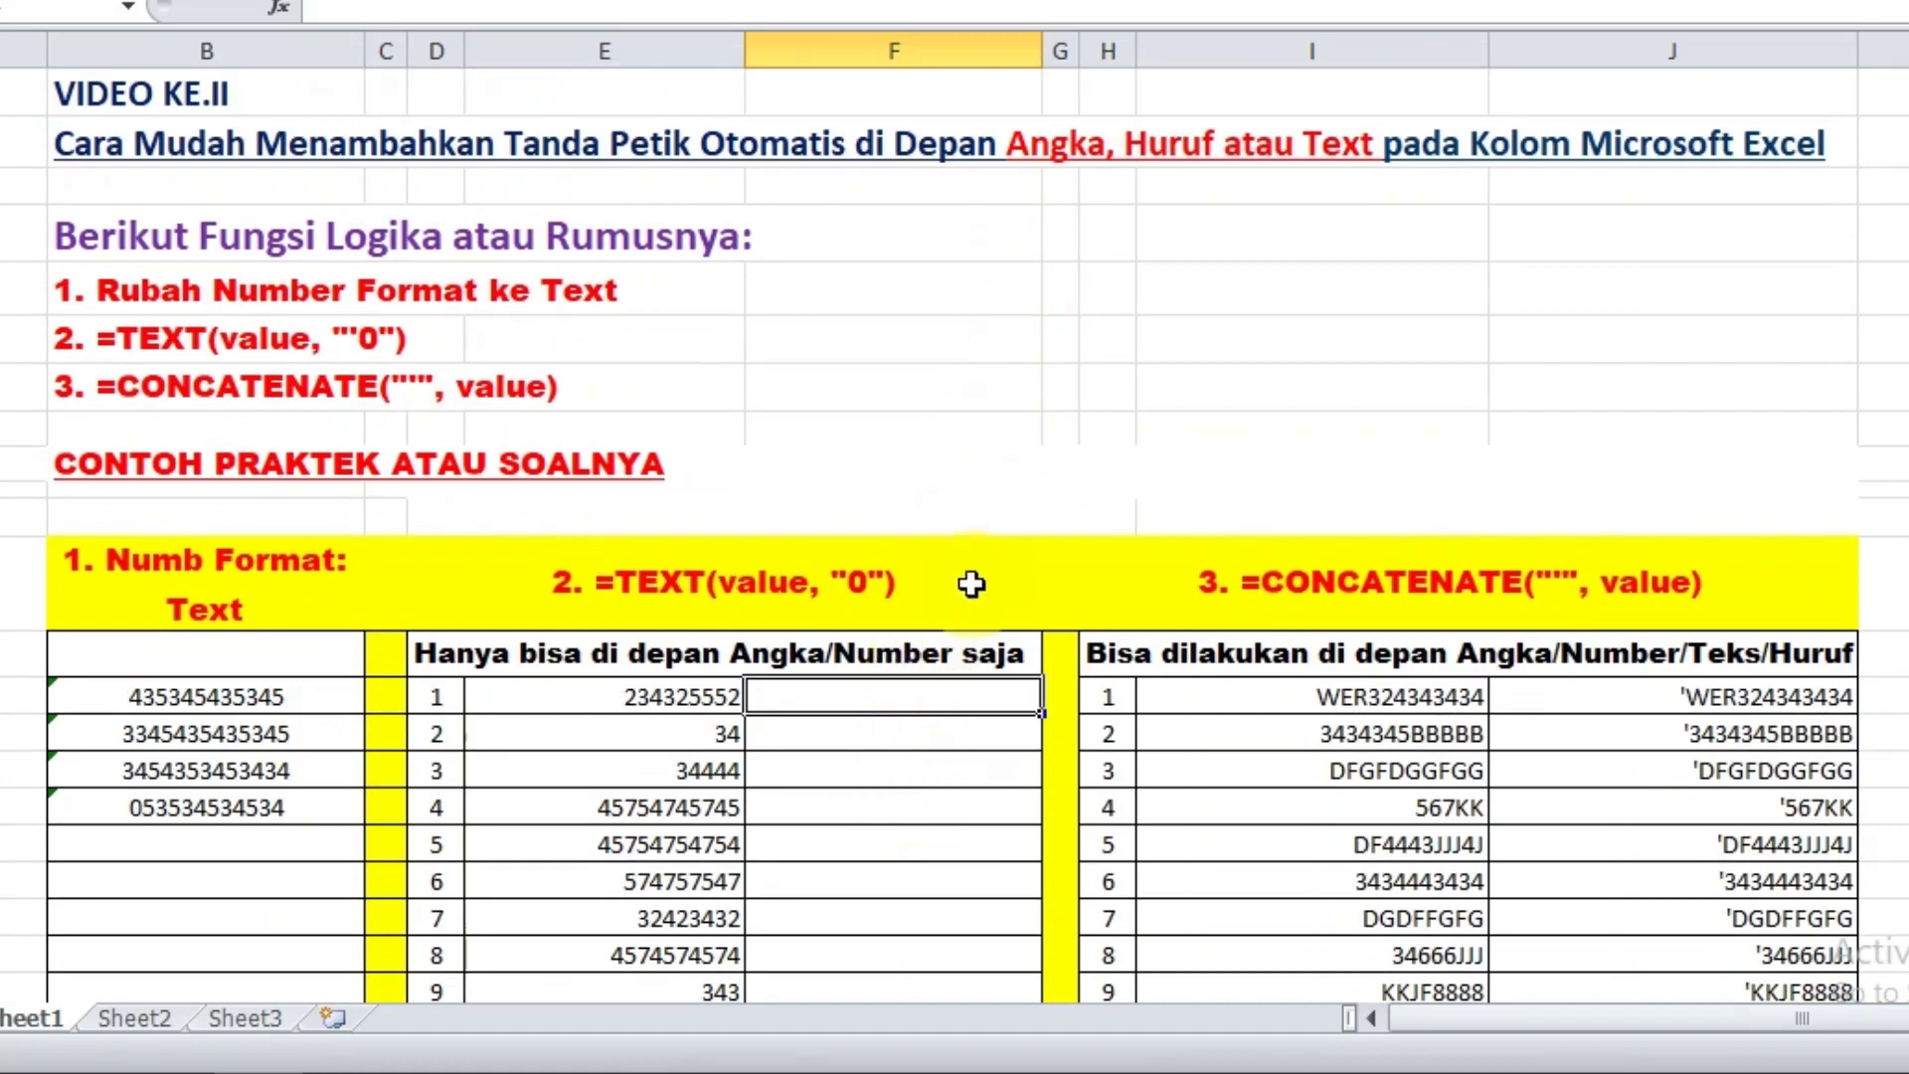
{"action": "scroll", "coordinate": [951, 686], "scroll_direction": "down", "scroll_amount": 1}
{"action": "scroll", "coordinate": [953, 687], "scroll_direction": "down", "scroll_amount": 1}
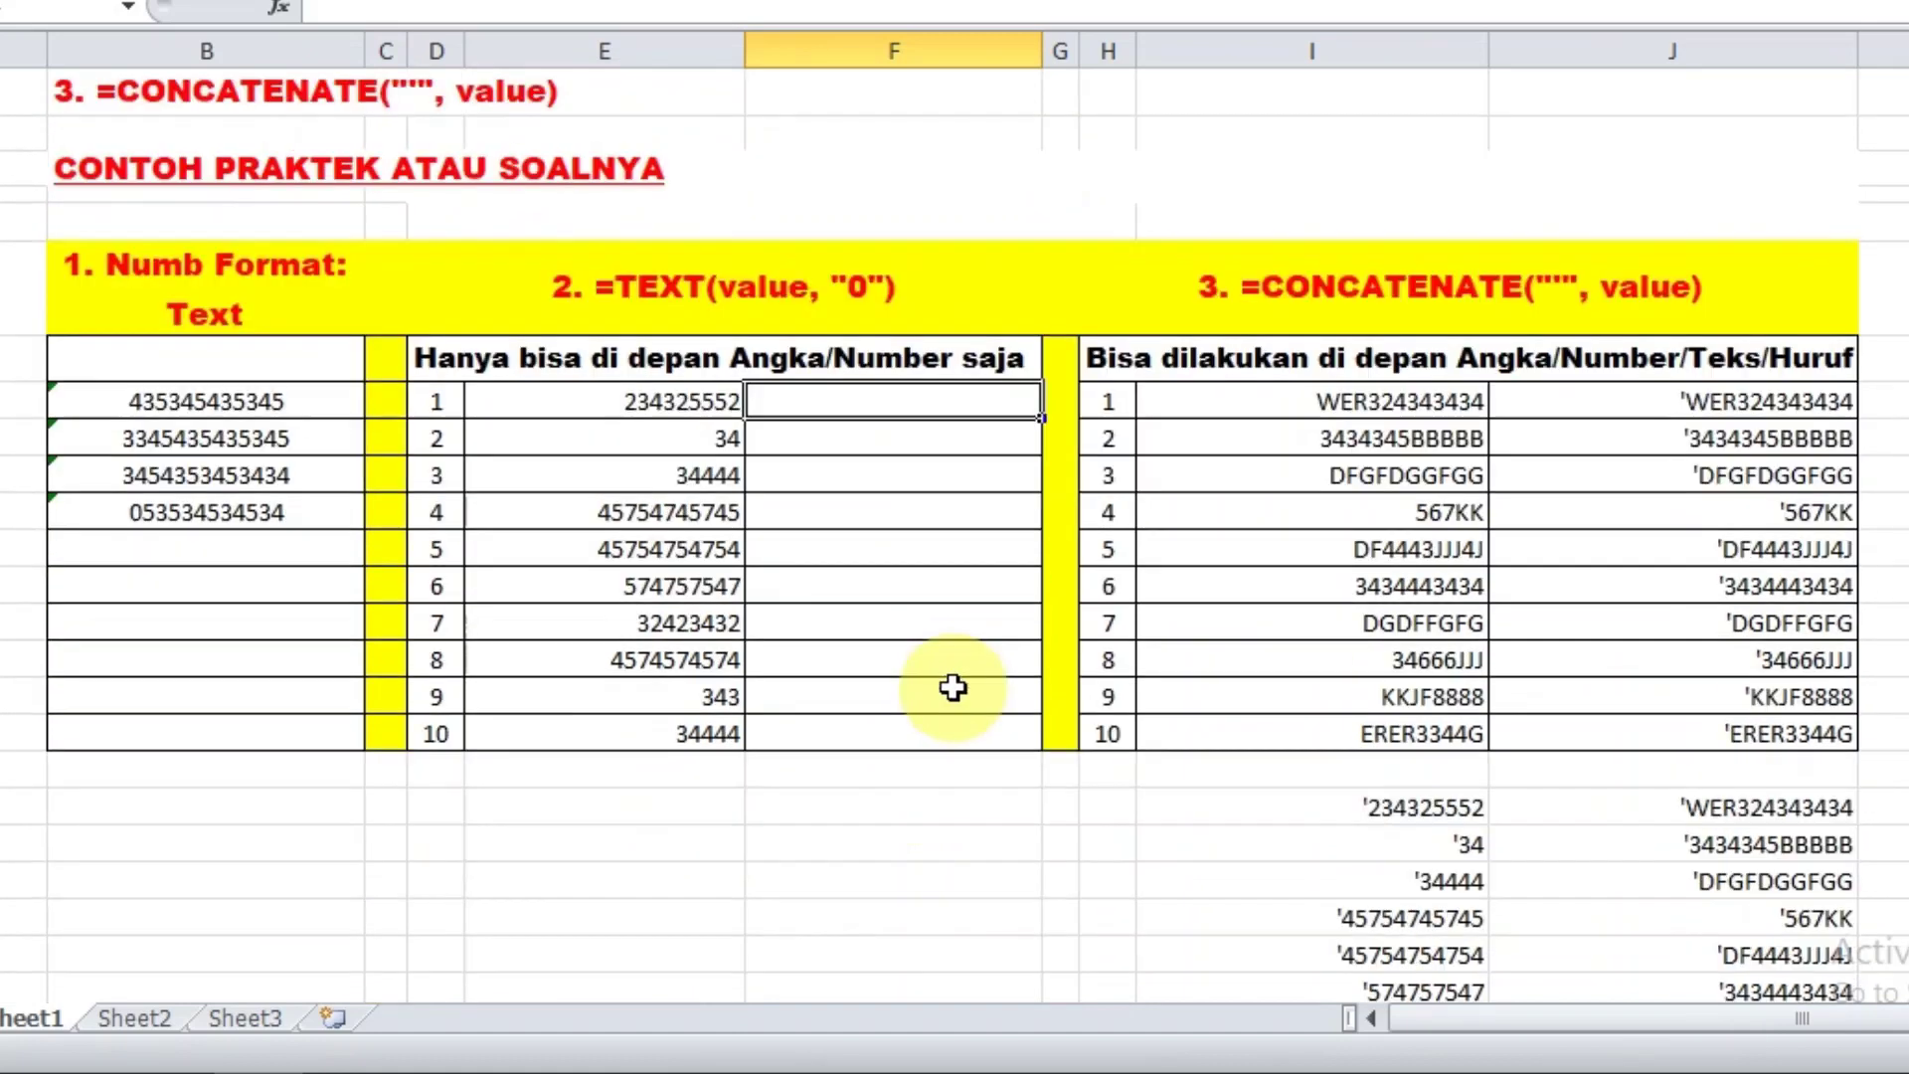